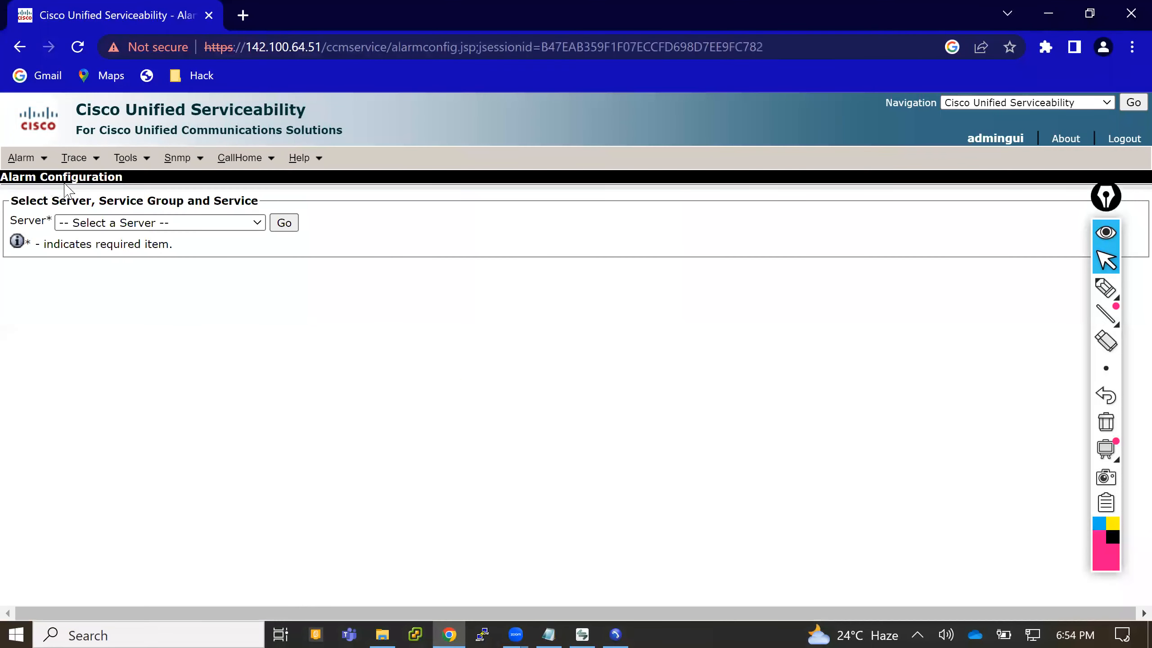
- Select the server 142.100.64.51--CUCM Voice/Video and the CM Services group for the alarm configuration
click(114, 222)
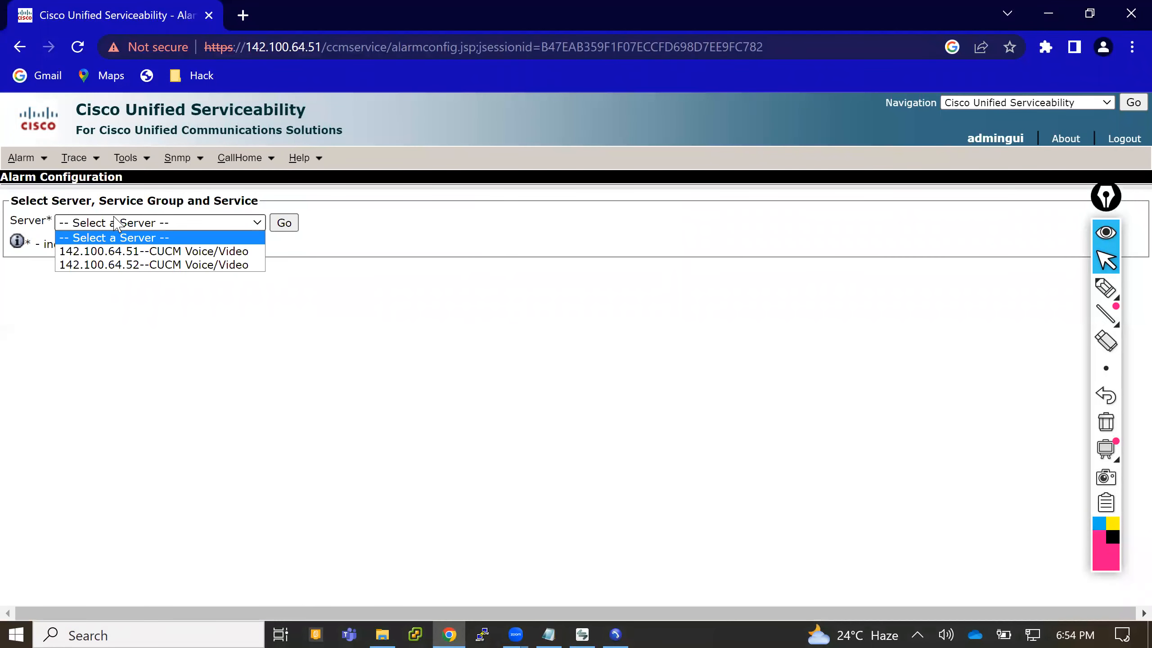
click(130, 252)
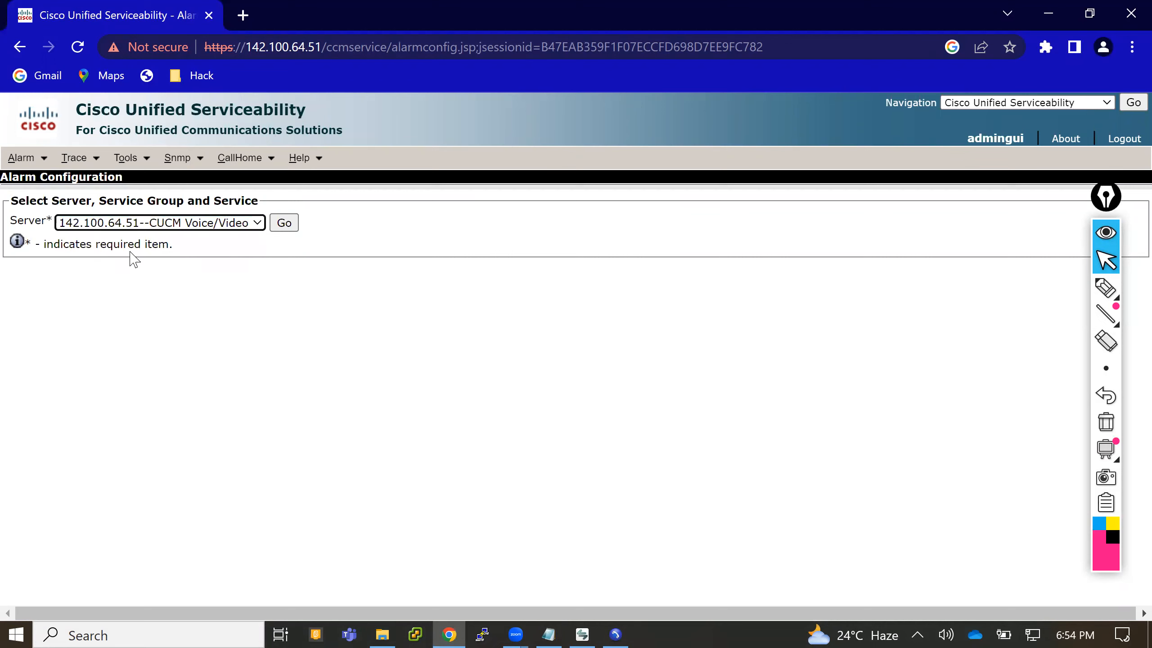
click(284, 224)
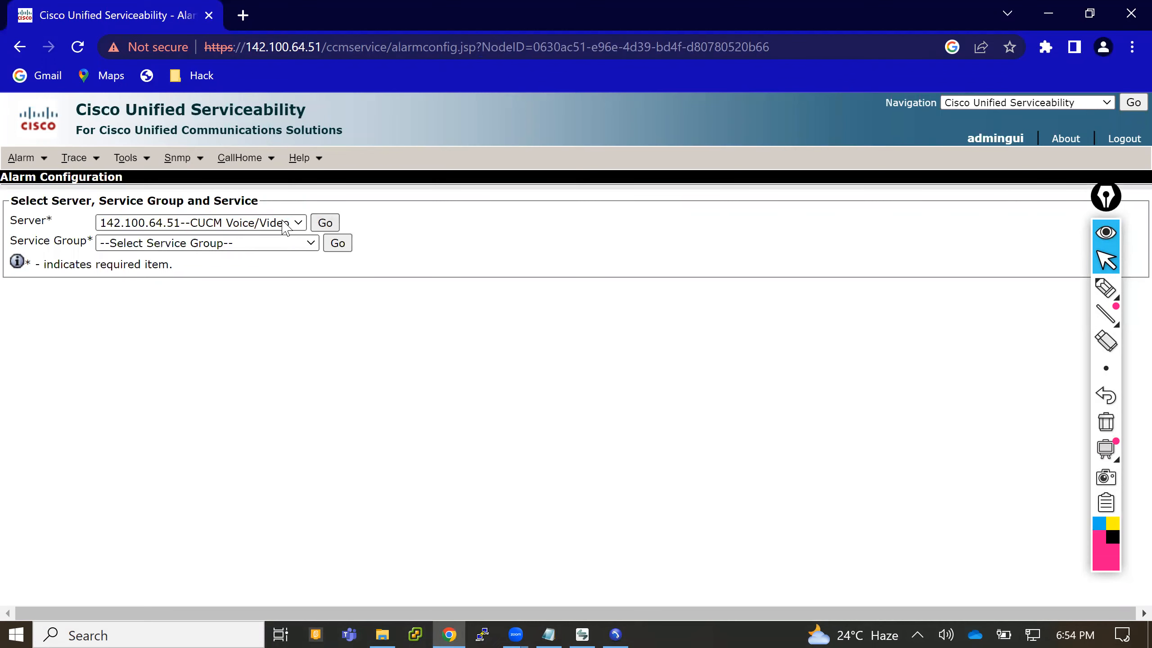
click(222, 241)
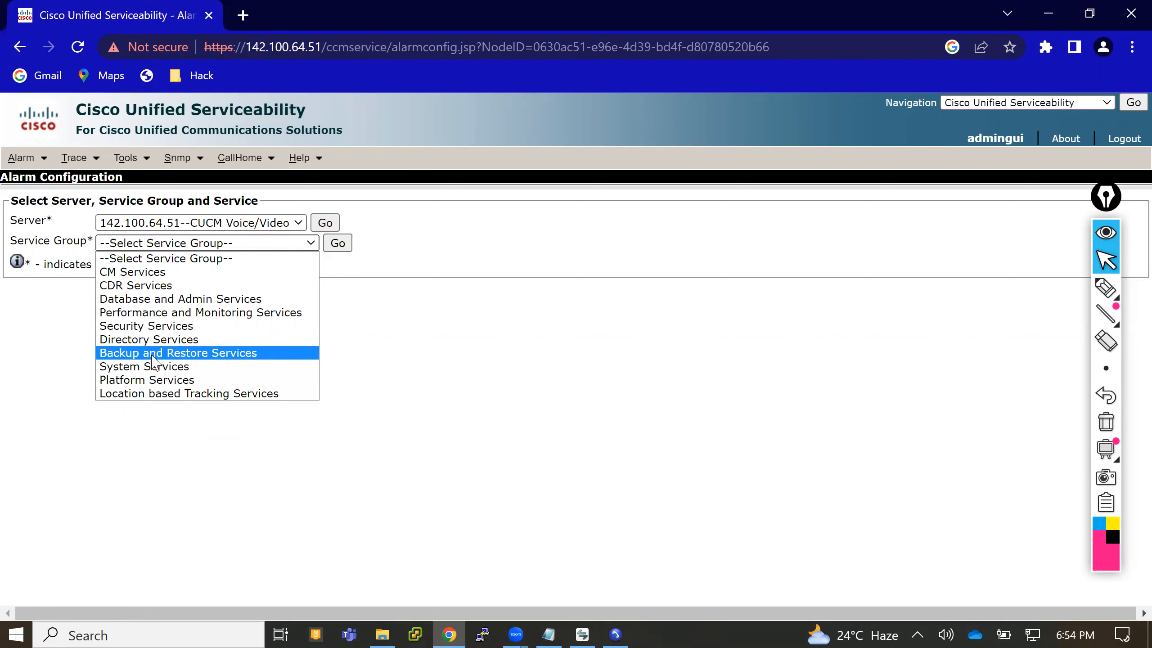
click(121, 276)
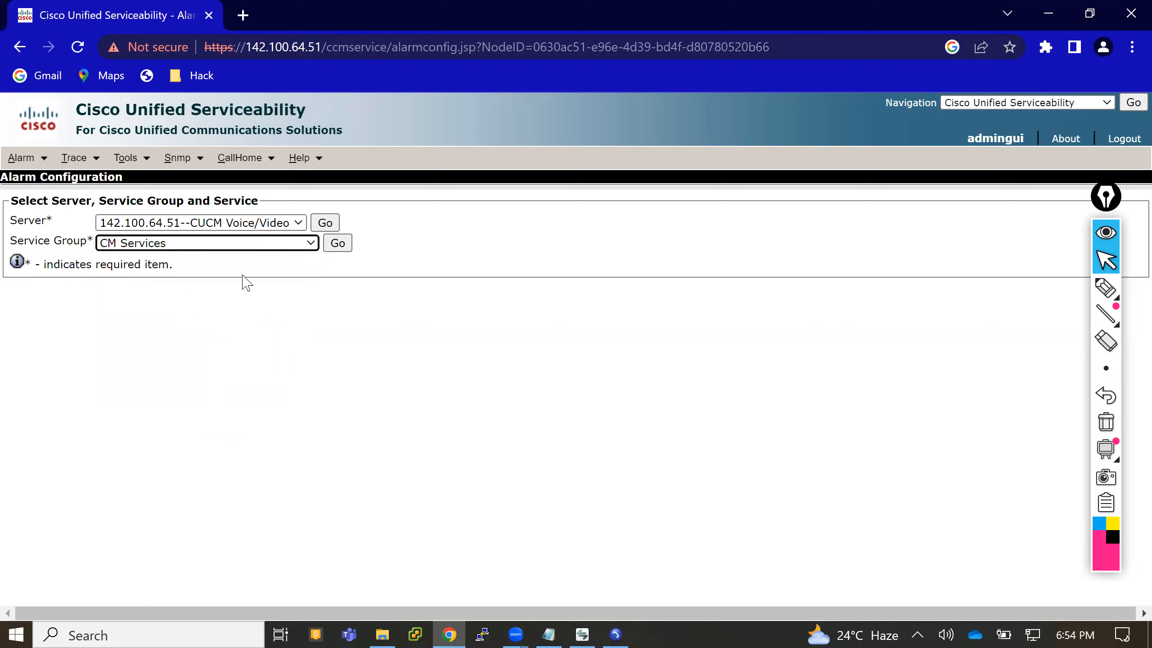
click(340, 248)
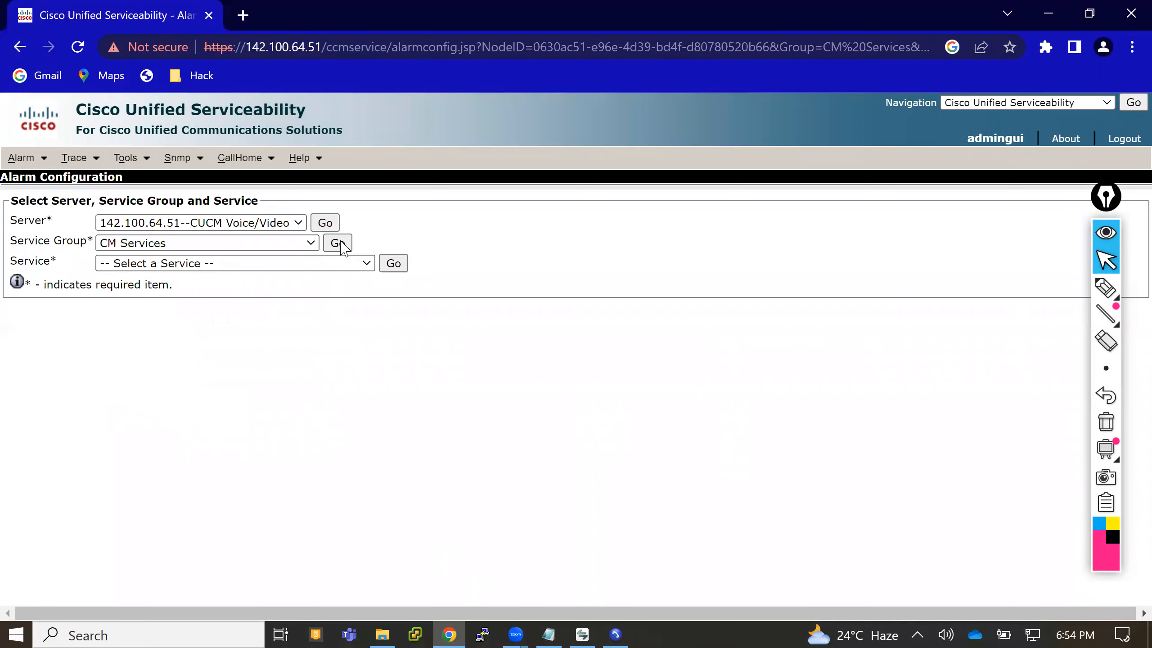
- Load the alarm configuration of the Cisco CallManager service
click(203, 267)
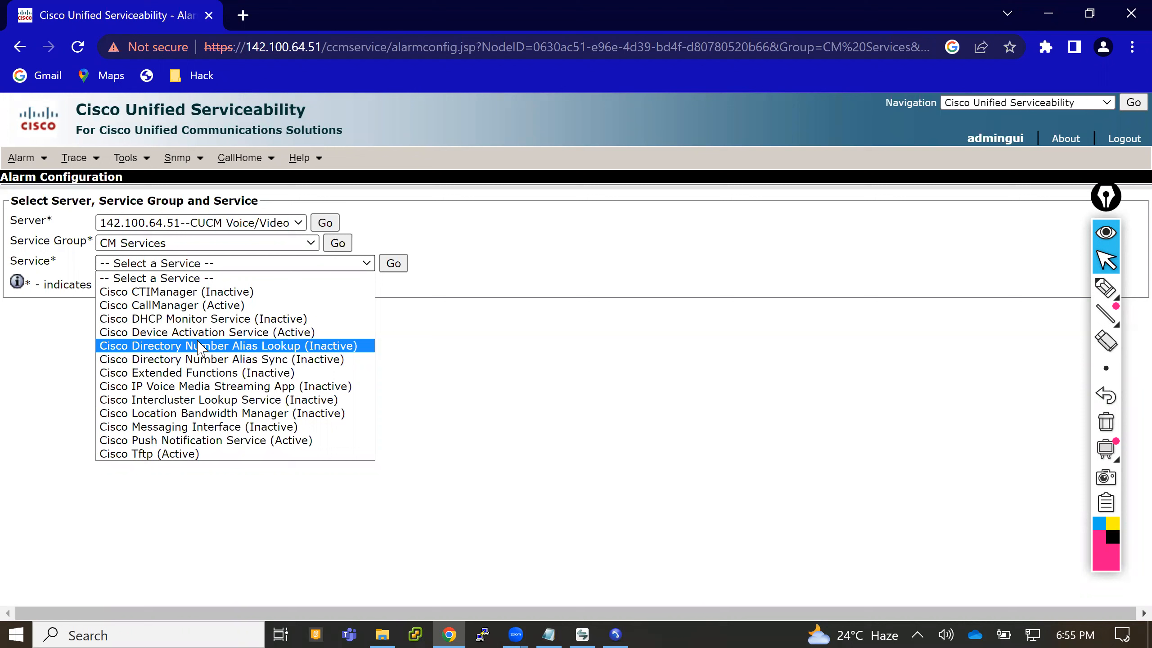
click(181, 305)
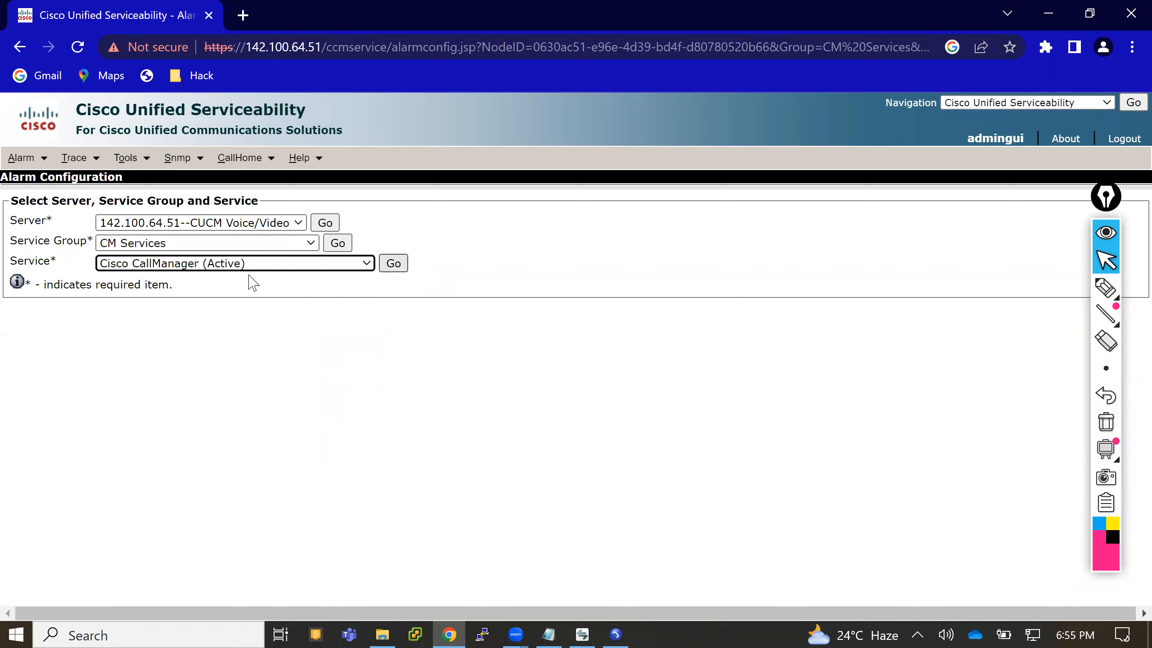
click(223, 268)
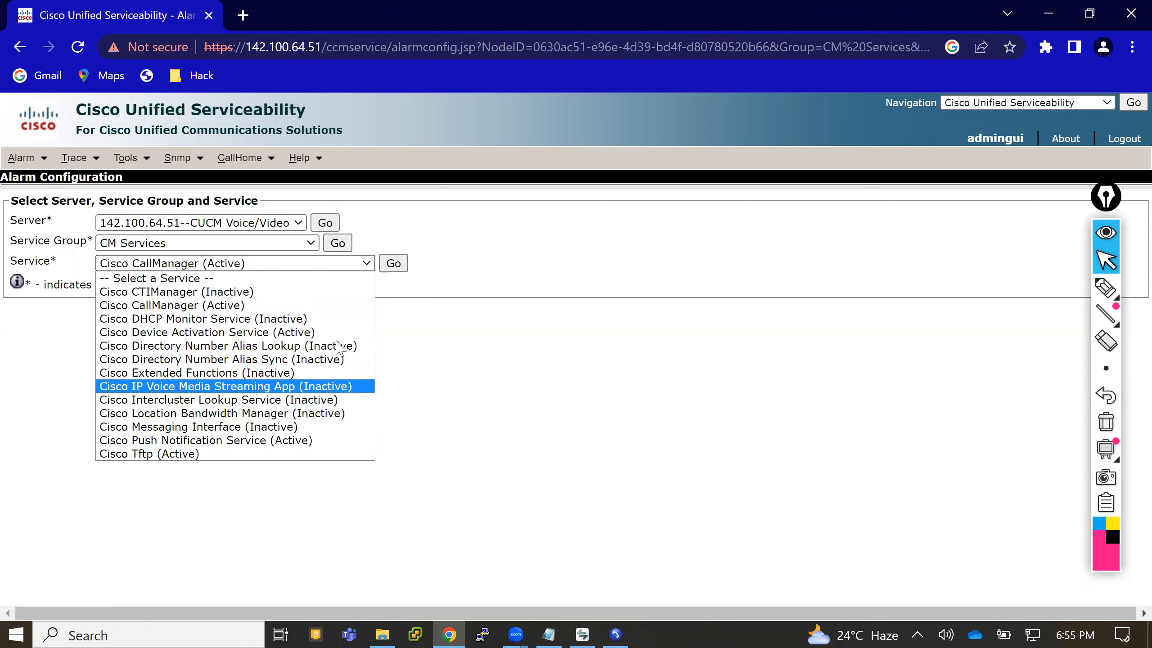
click(251, 306)
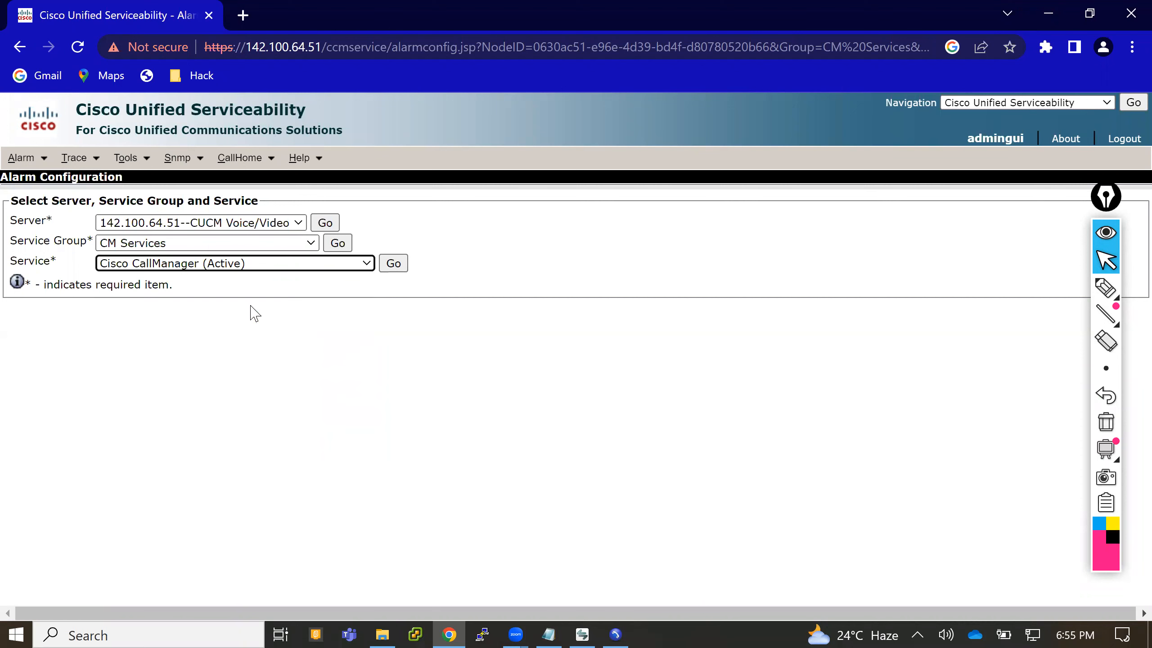
click(401, 265)
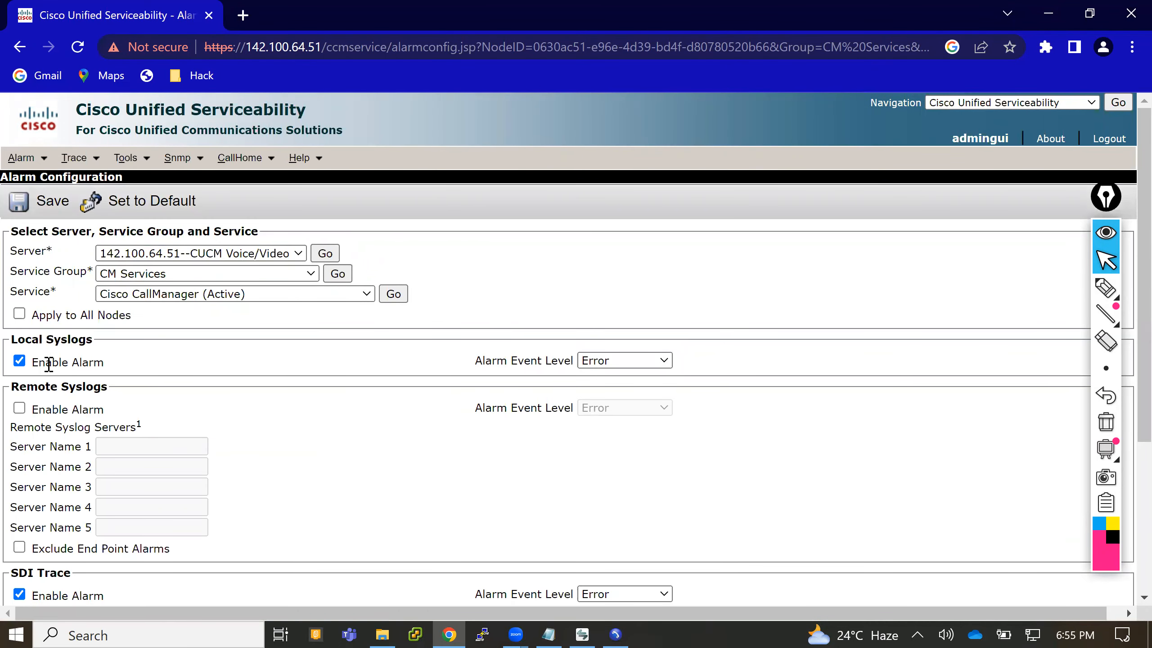
- Choose Error as the Local Syslogs alarm event level and review the remote syslog, SDI and SDL trace alarm settings
drag(40, 363, 99, 363)
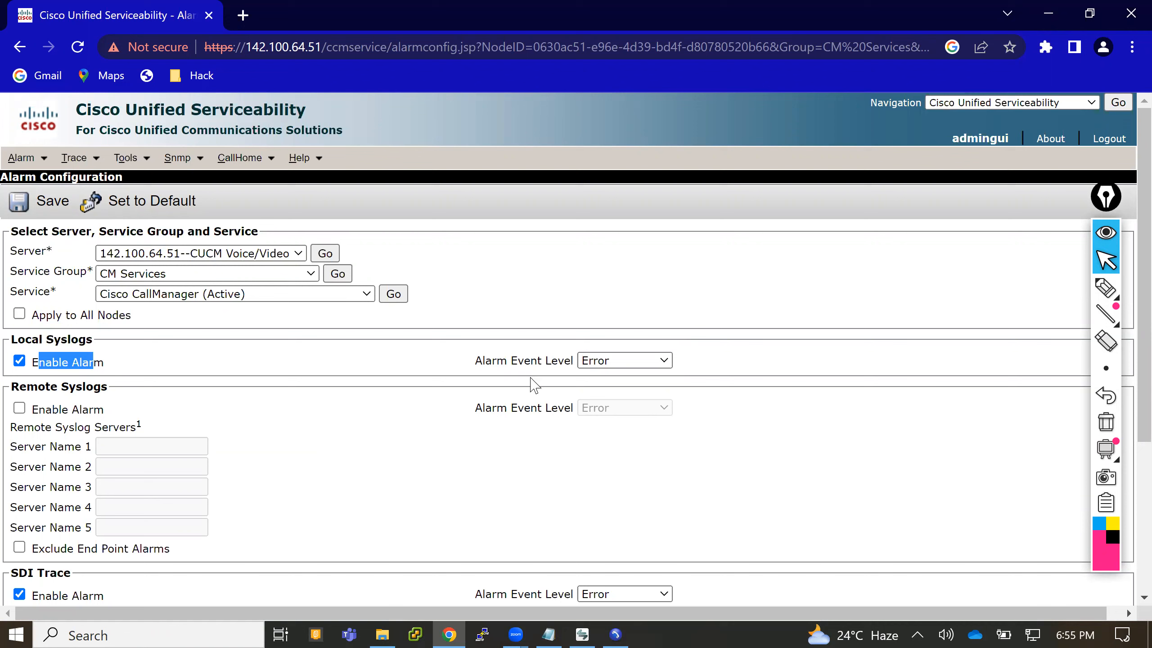
click(664, 364)
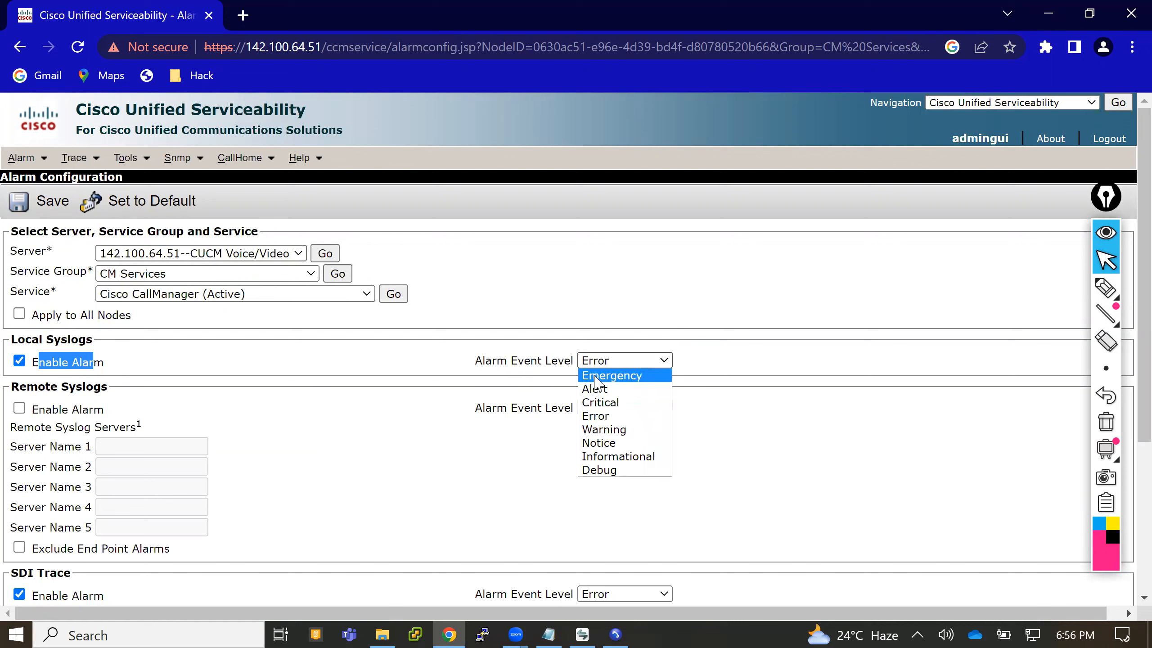
click(594, 415)
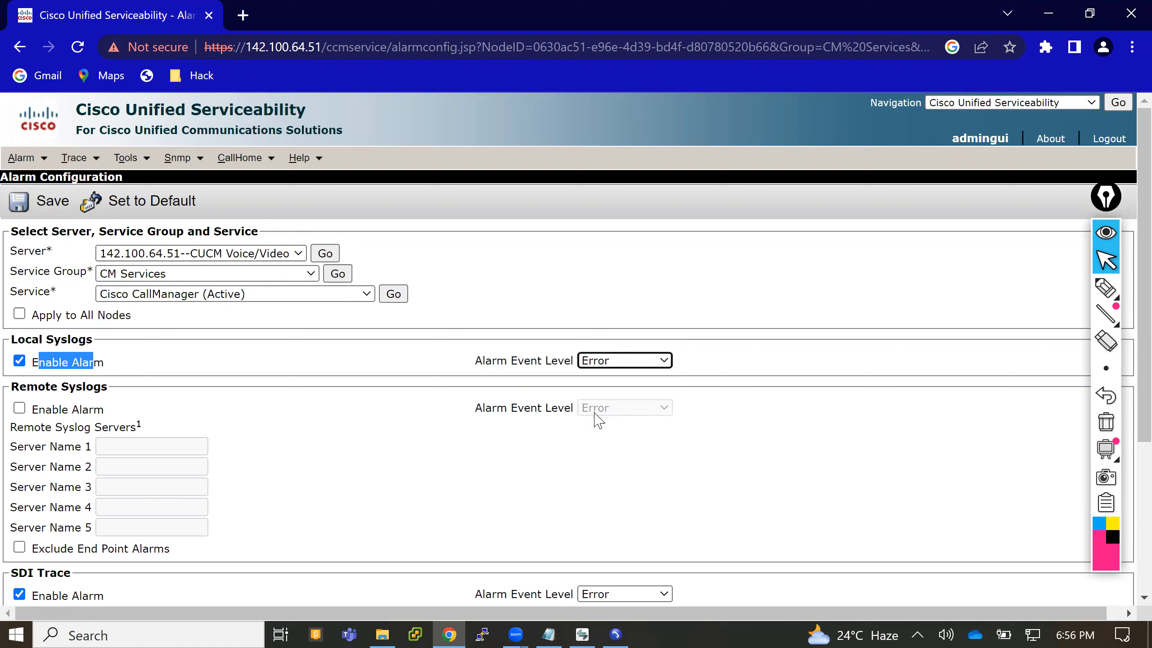
click(710, 291)
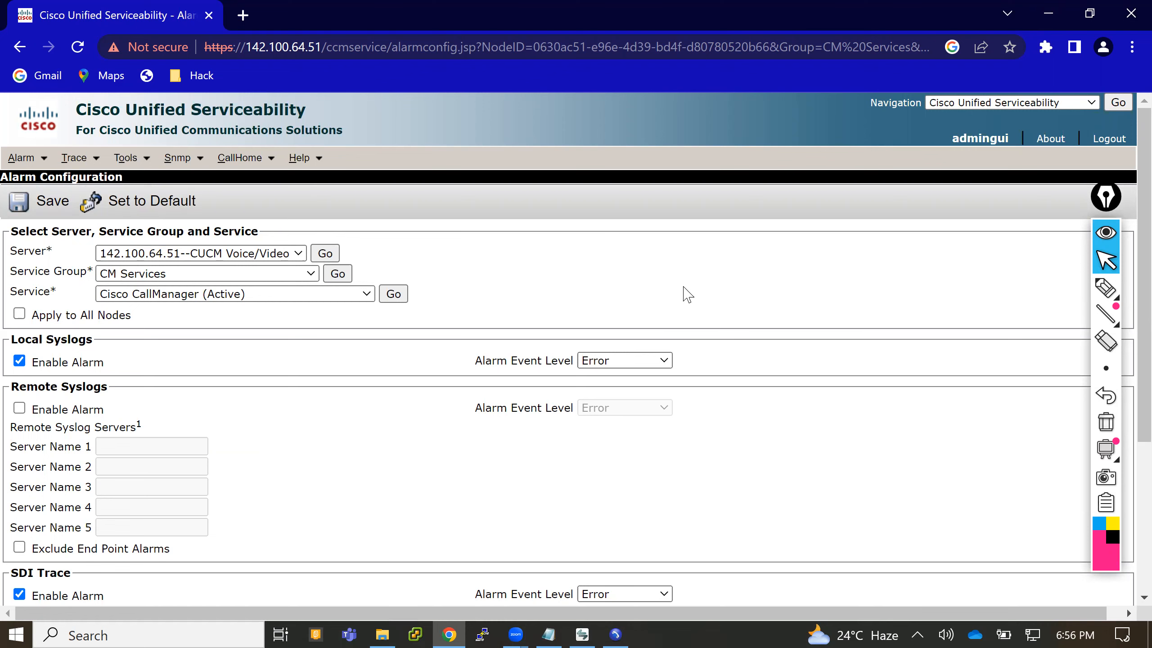
scroll(687, 294, down, 5)
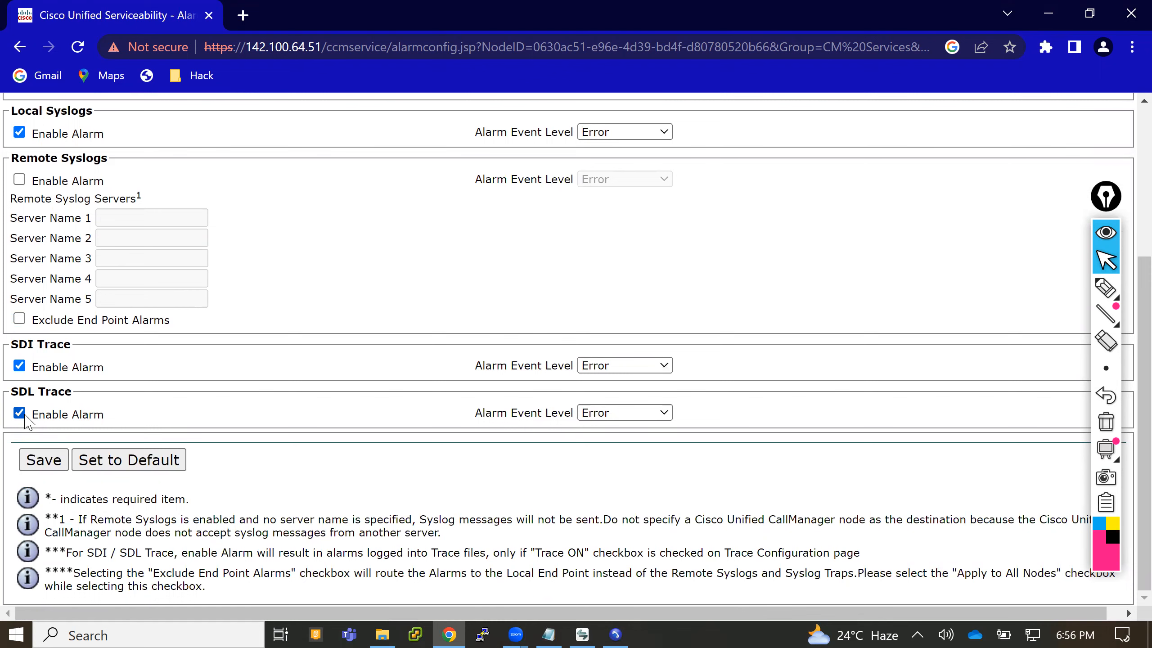
scroll(24, 422, up, 5)
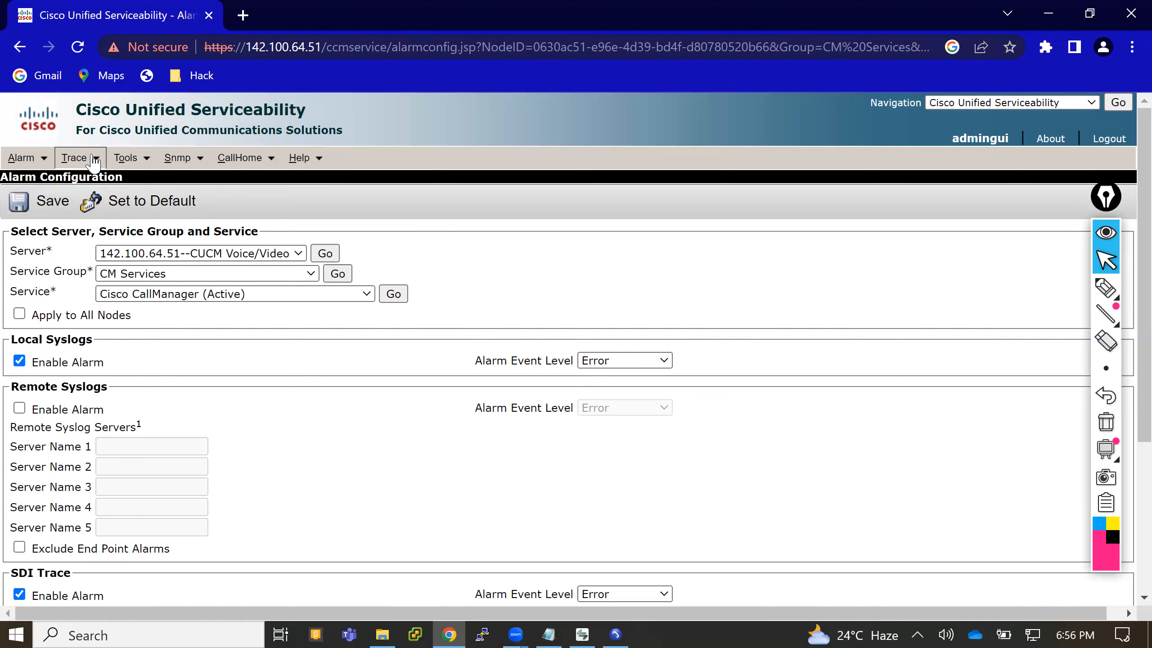
- Open the trace configuration and select the server 142.100.64.51--CUCM Voice/Video with the CM Services group
mouse_move(91, 156)
click(108, 181)
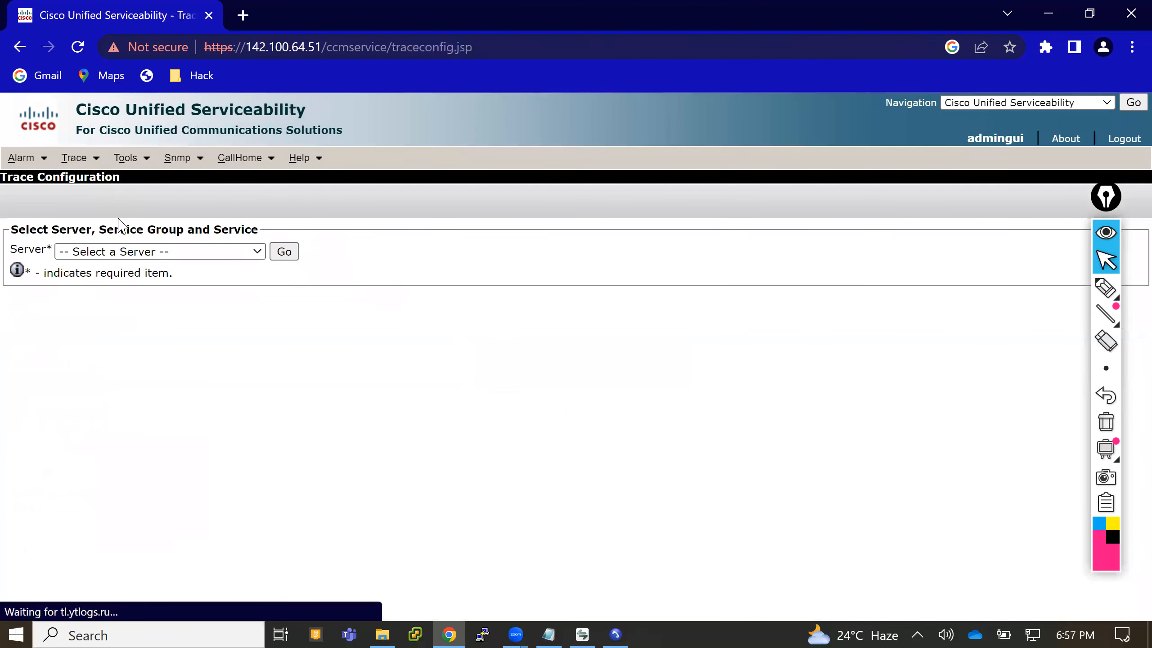
click(129, 253)
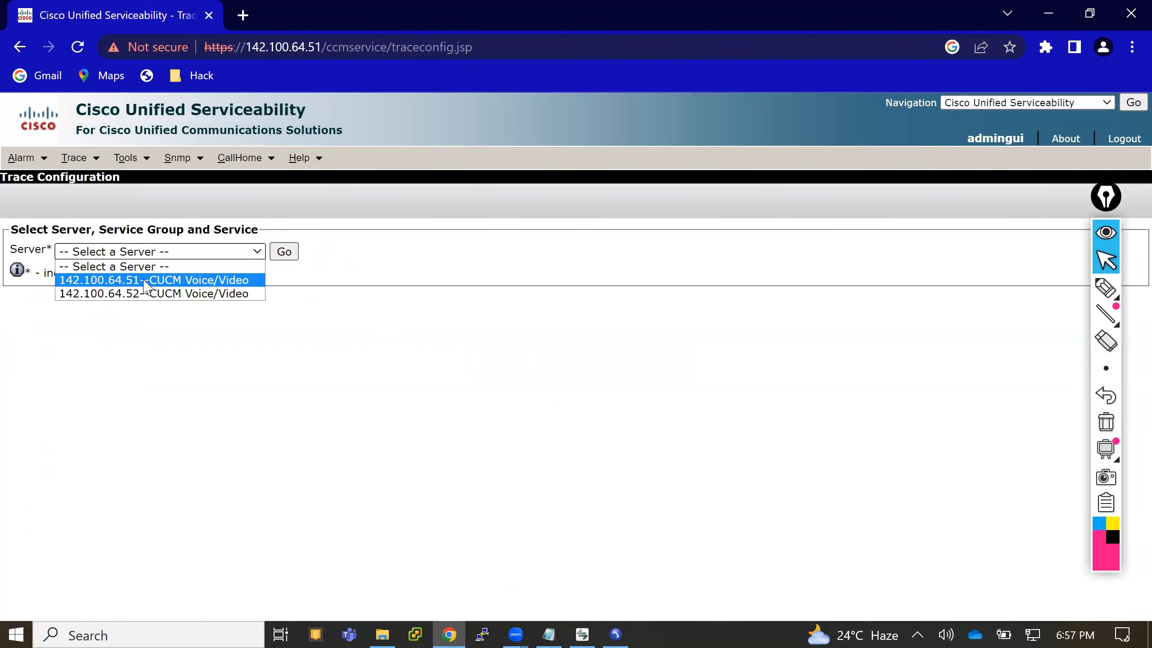
click(142, 280)
click(285, 253)
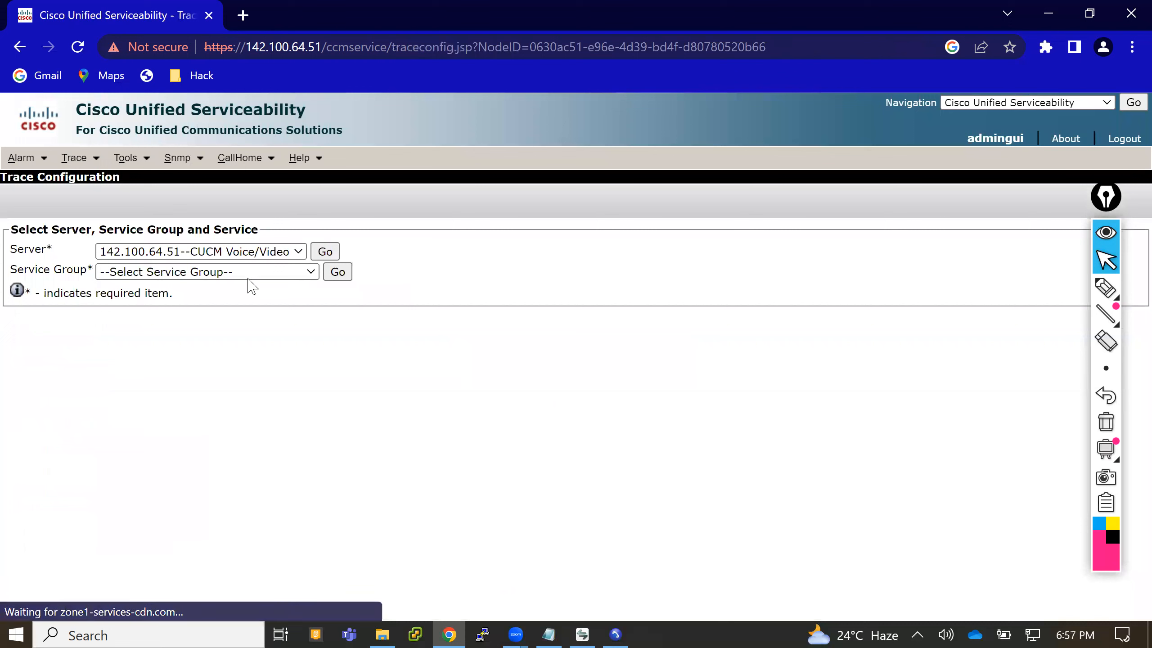
click(237, 279)
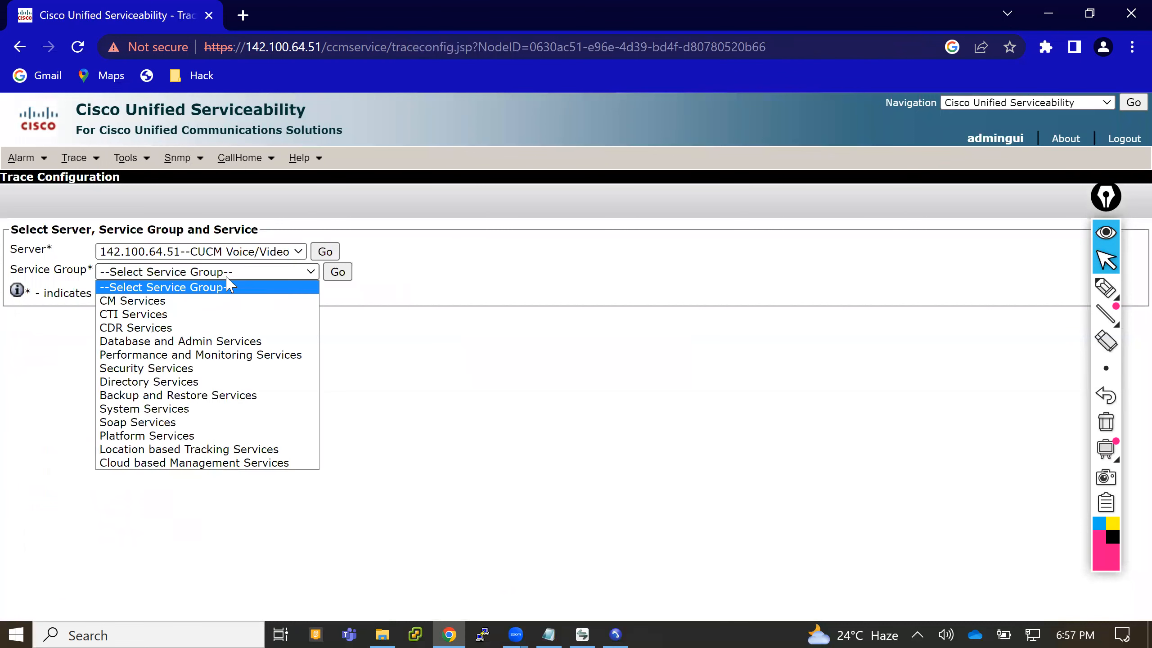
click(211, 301)
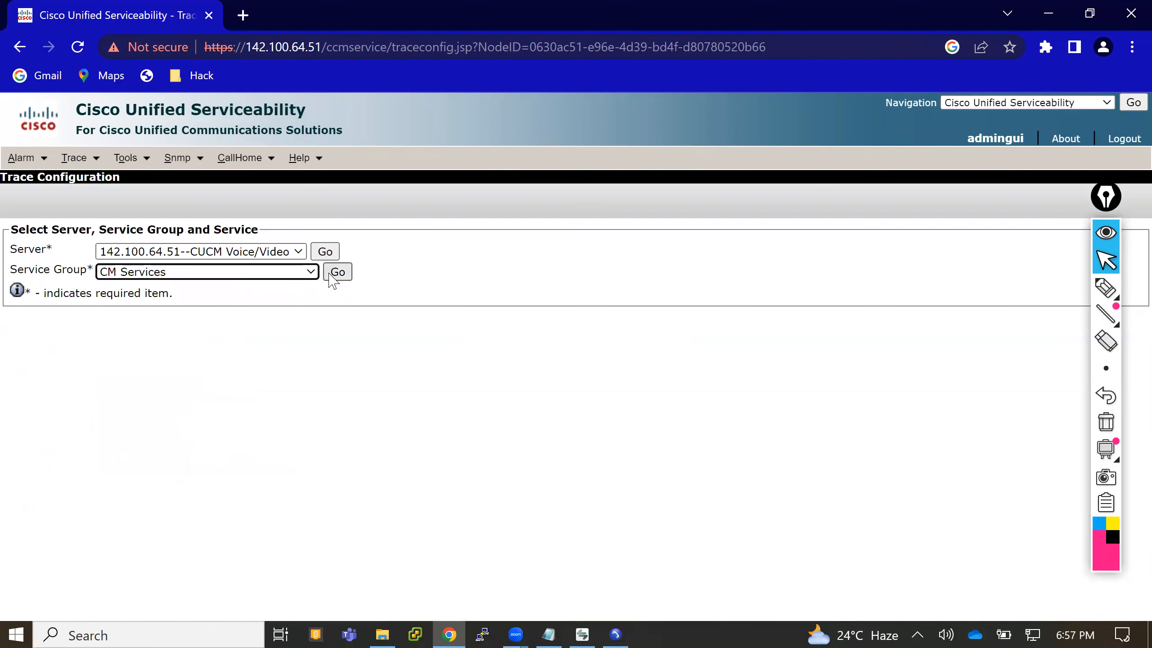
click(335, 272)
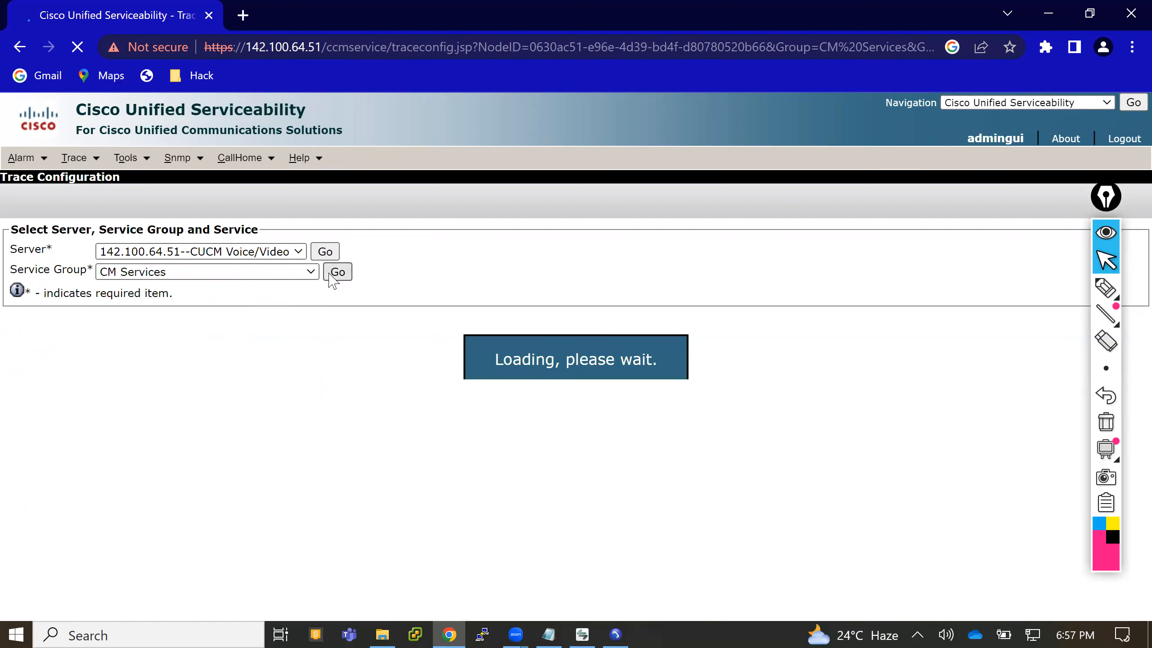
- Load the trace configuration of the Cisco CallManager service
click(259, 293)
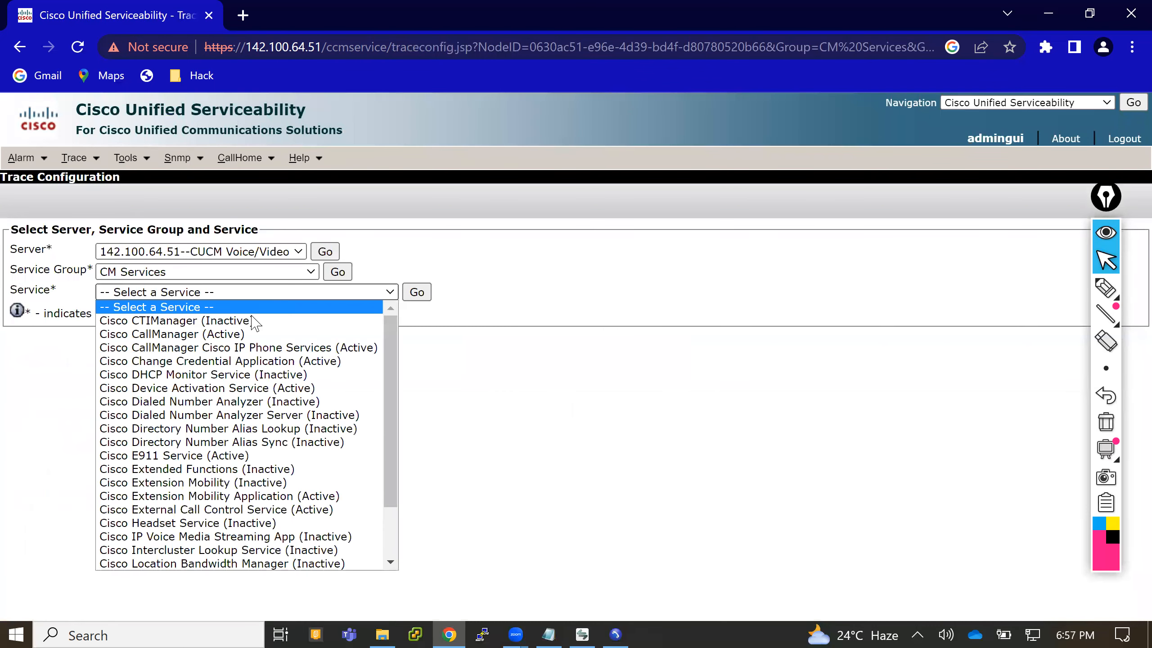
click(246, 331)
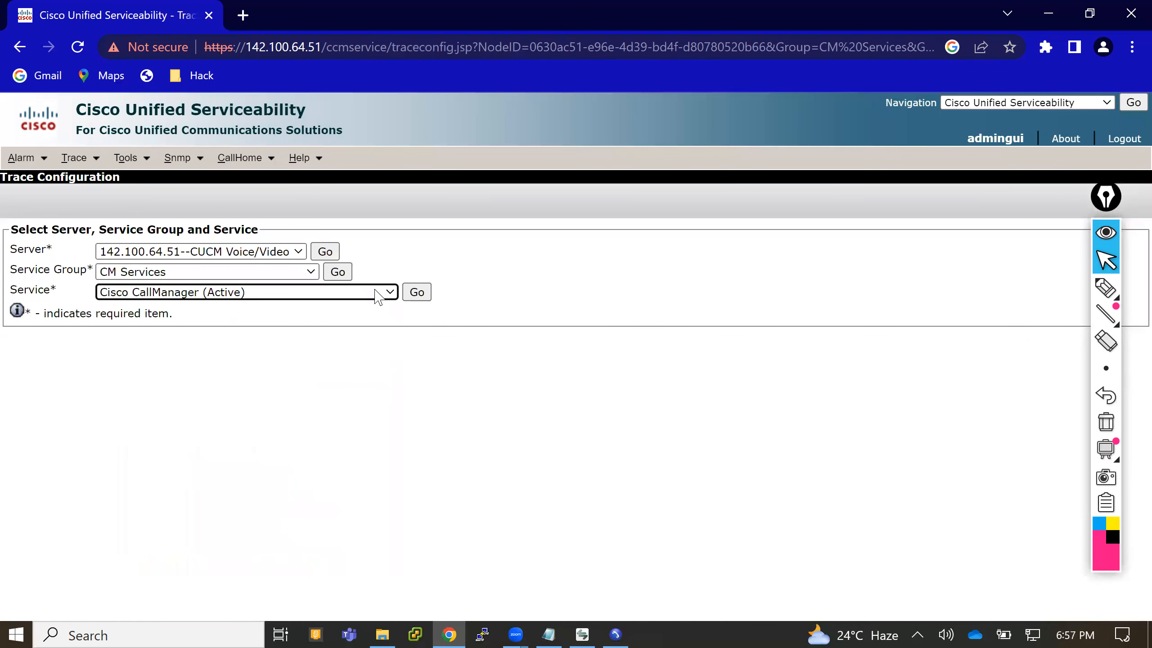
click(416, 292)
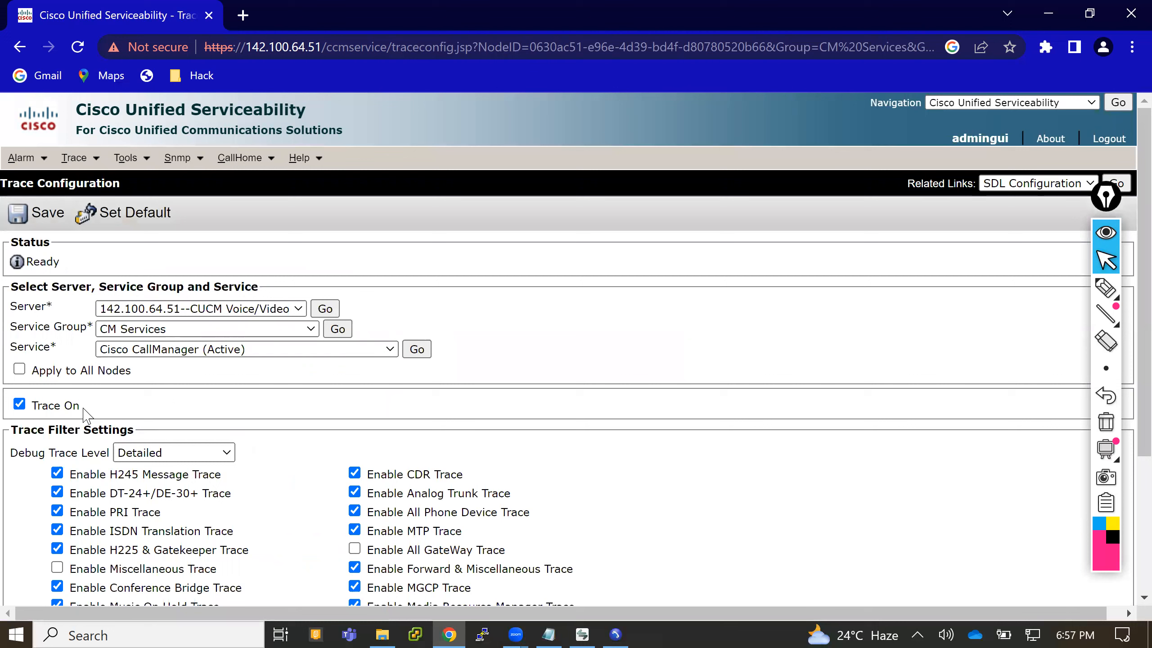
- Review the Trace On option, the debug trace level and the trace filter settings of the CallManager service
drag(76, 406, 34, 407)
click(588, 298)
scroll(588, 298, down, 3)
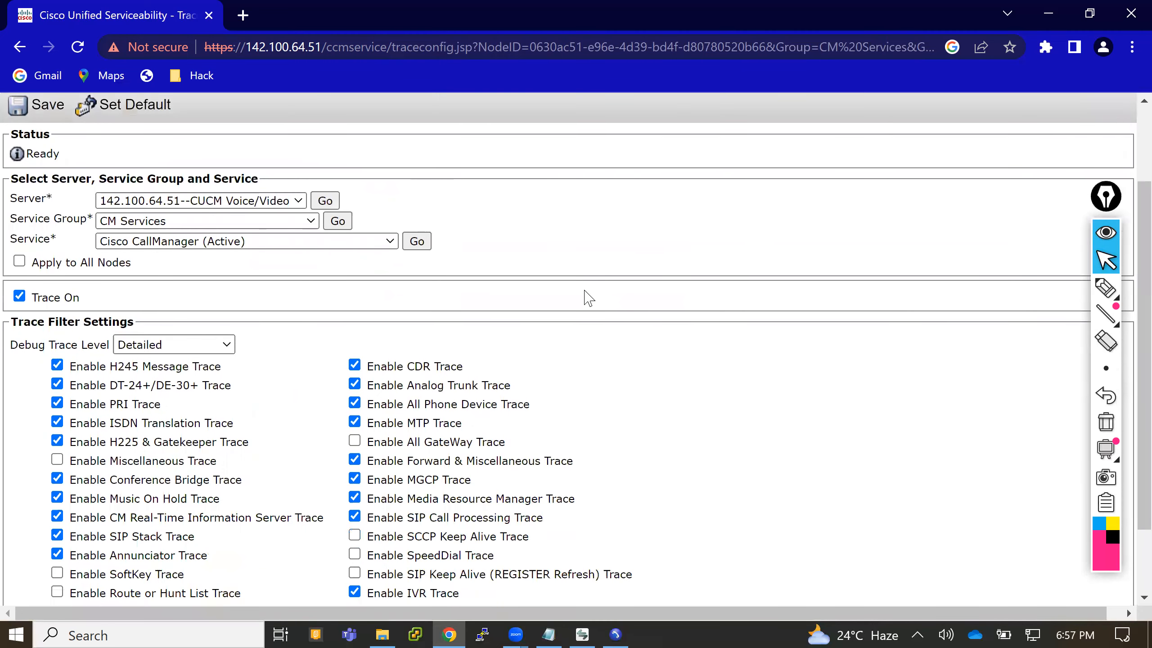
scroll(588, 298, down, 1)
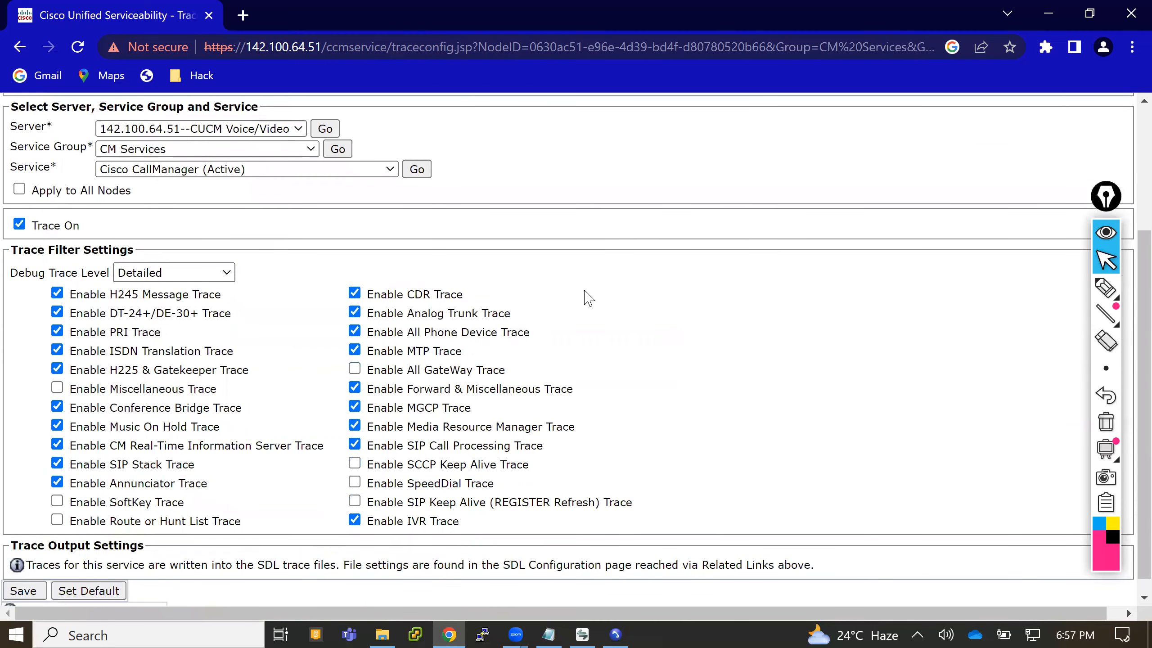
scroll(588, 299, down, 1)
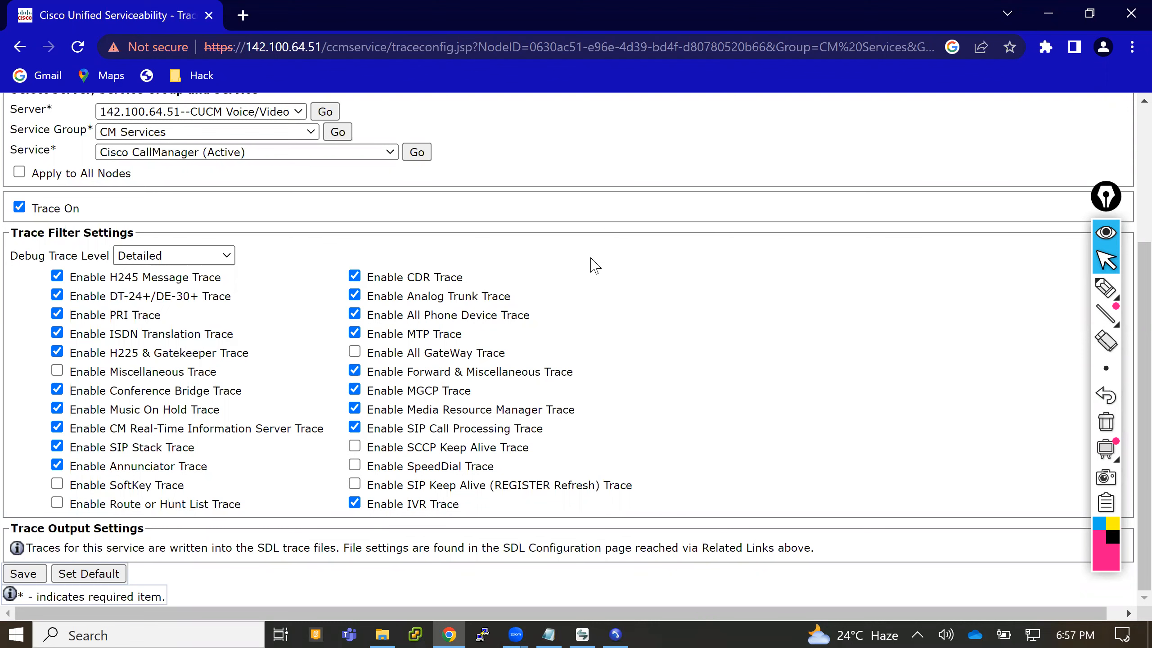
scroll(594, 266, up, 4)
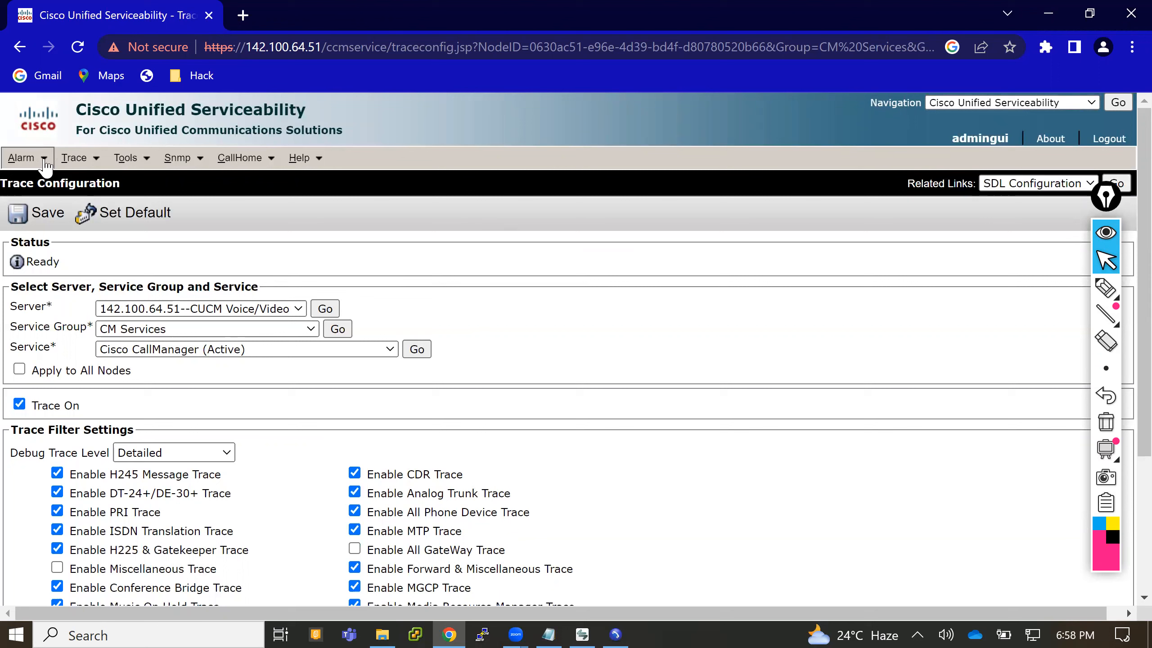
- Switch from Cisco Unified Serviceability to Cisco Unified CM Administration
click(93, 161)
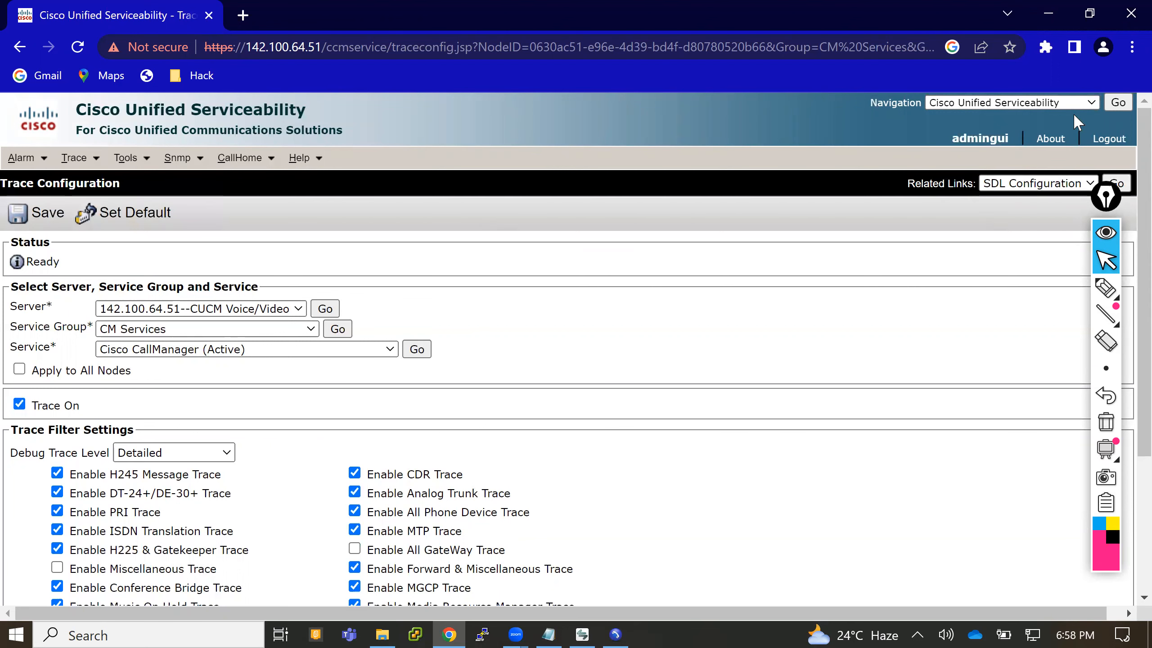
click(1093, 103)
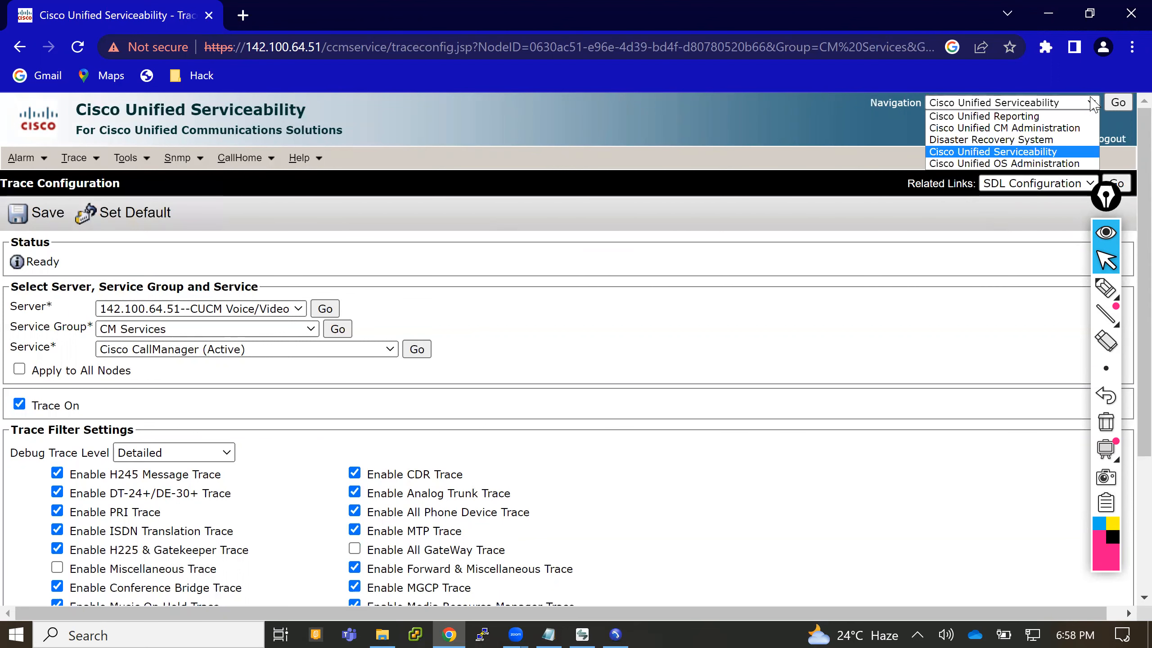
click(1066, 126)
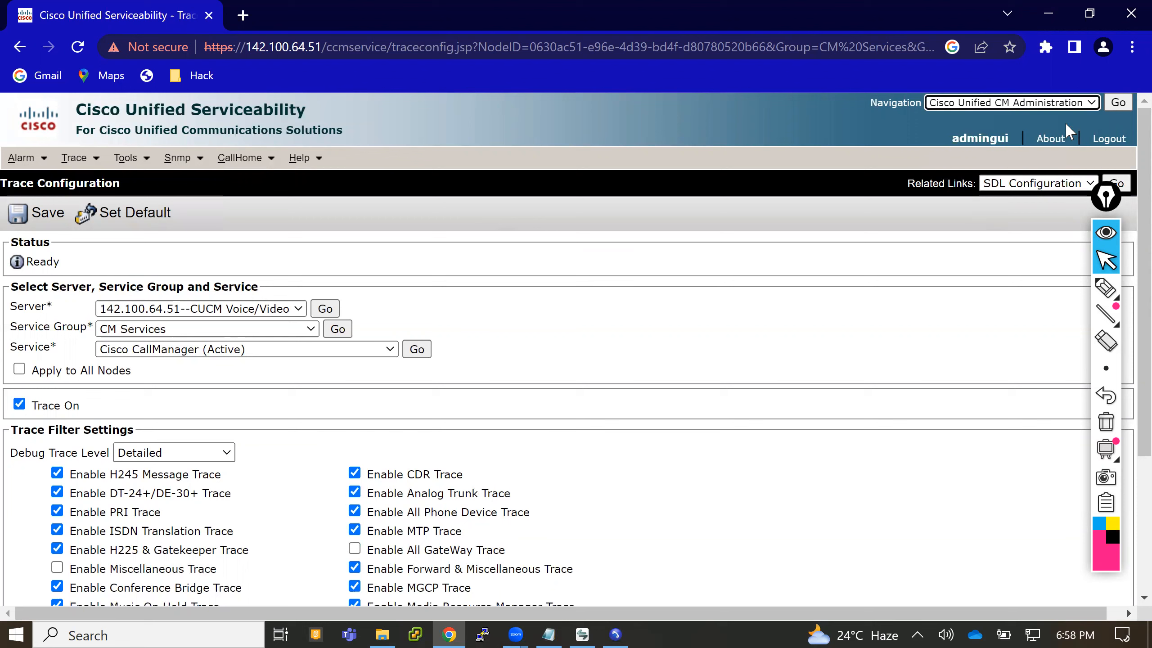
click(1118, 103)
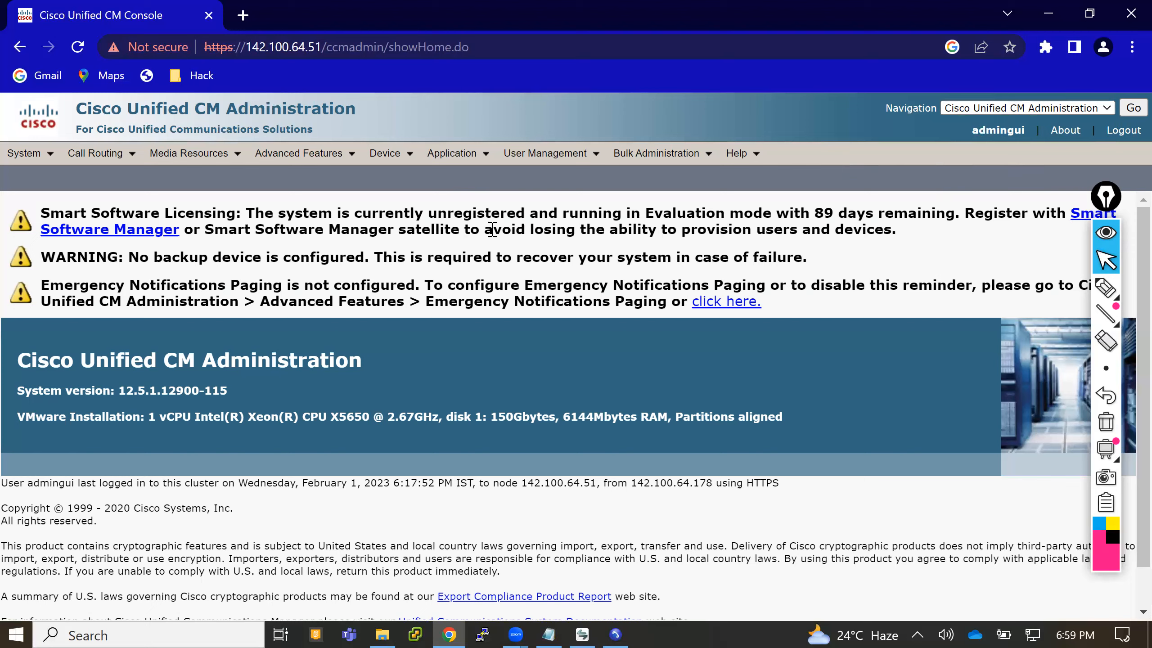
- Open the Plugins page and find all plugins of type Installation
click(486, 154)
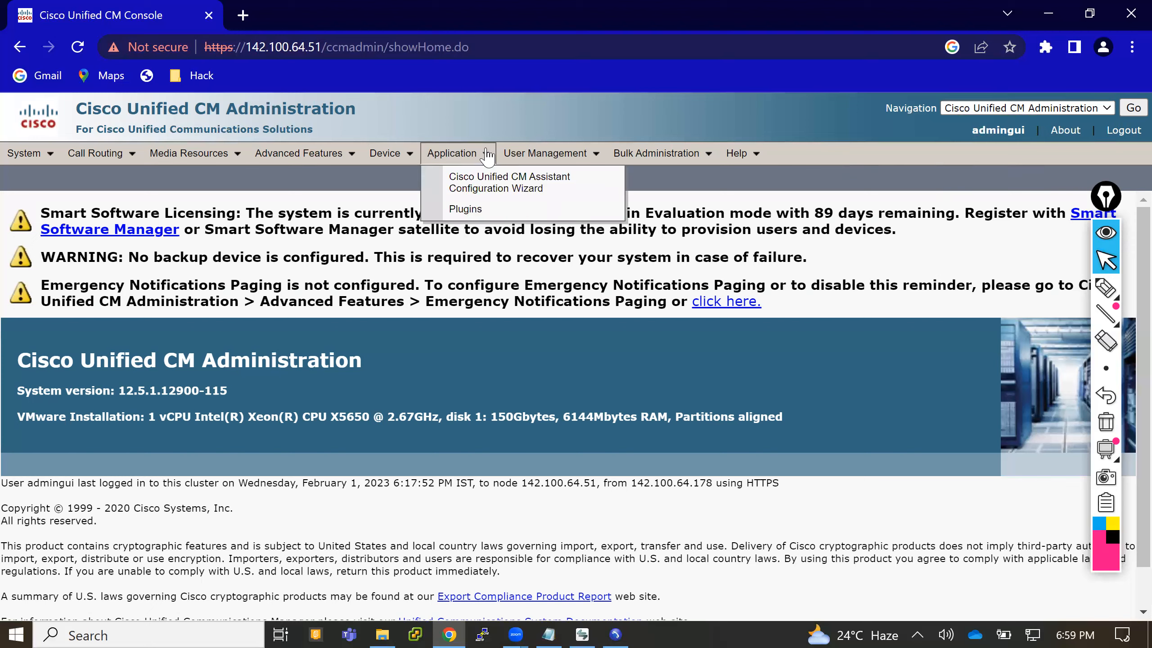
click(467, 210)
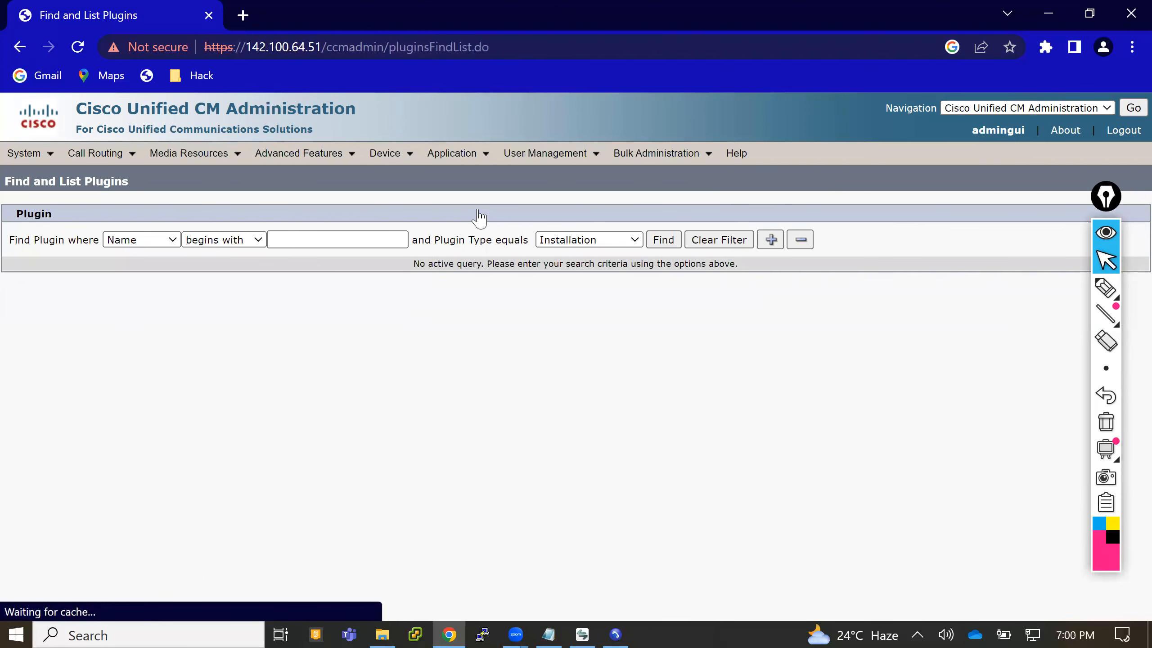
click(662, 240)
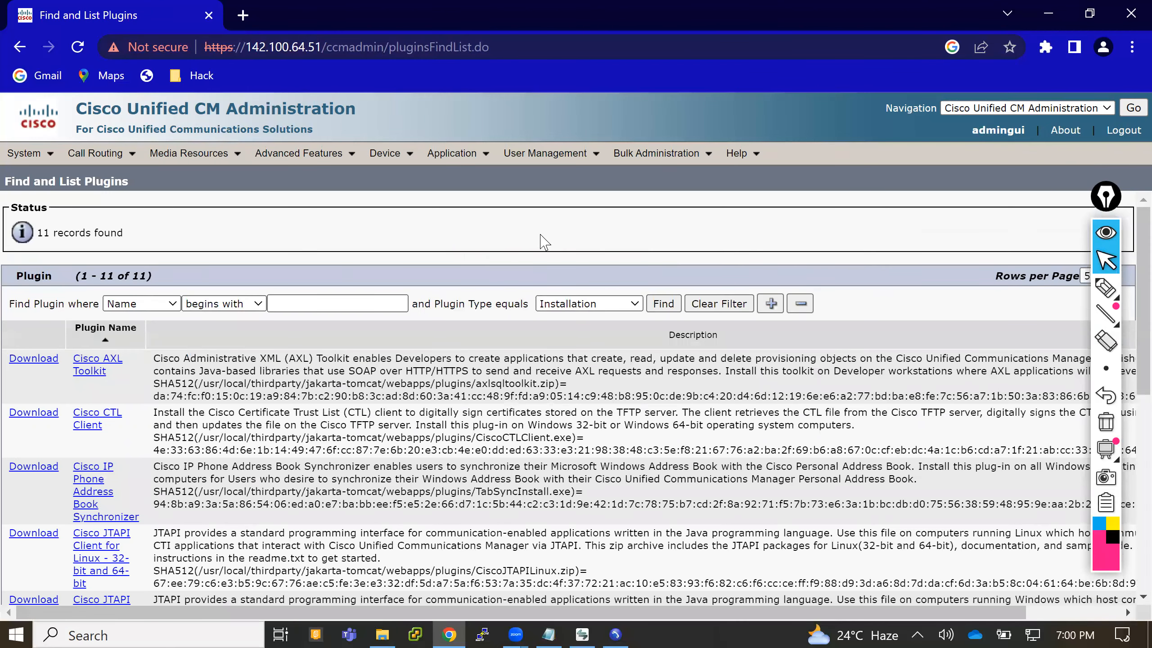
- Download the Cisco Unified Real-Time Monitoring Tool plugin for Windows from the plugin list
scroll(544, 243, down, 3)
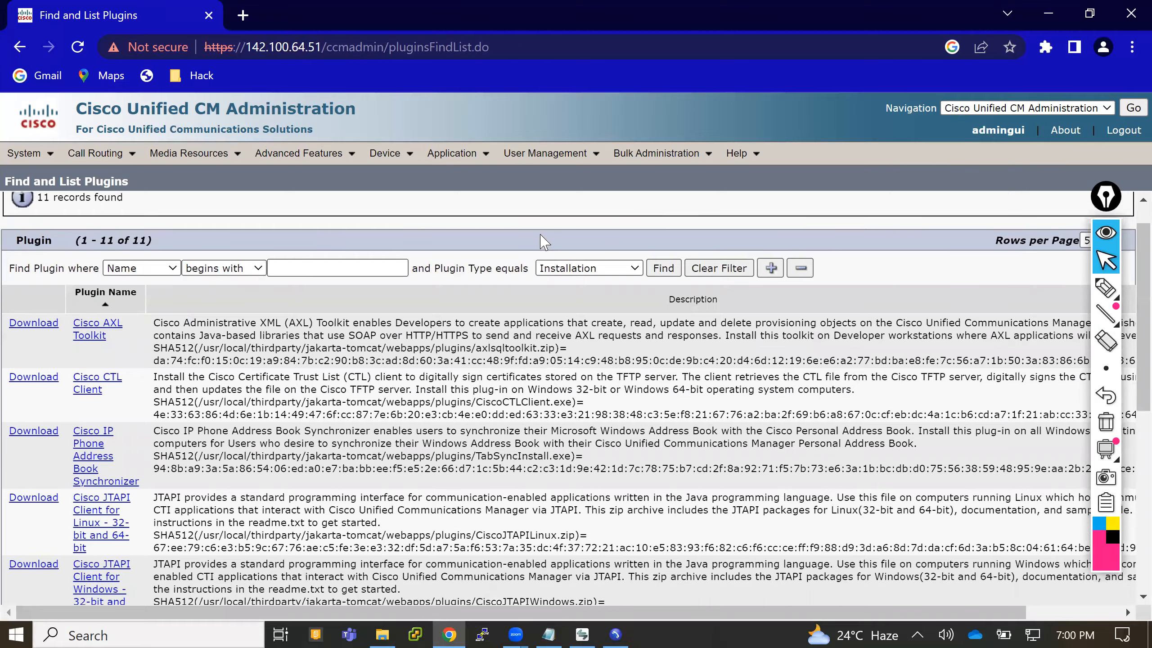
scroll(541, 234, down, 5)
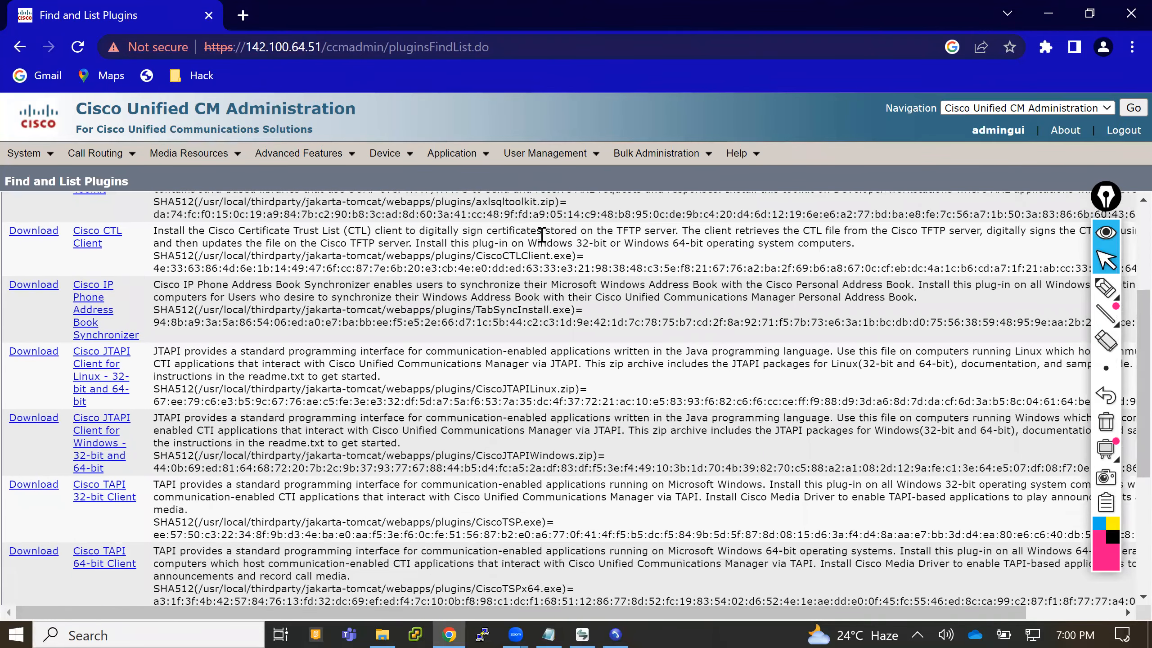
scroll(542, 234, down, 1)
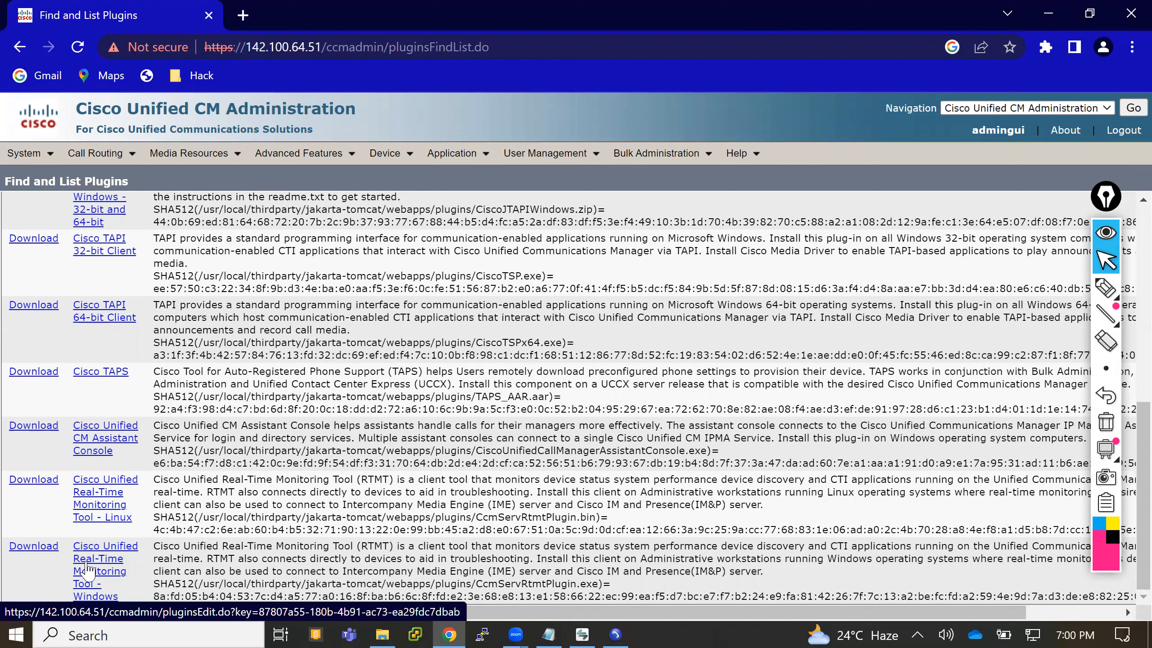
click(36, 546)
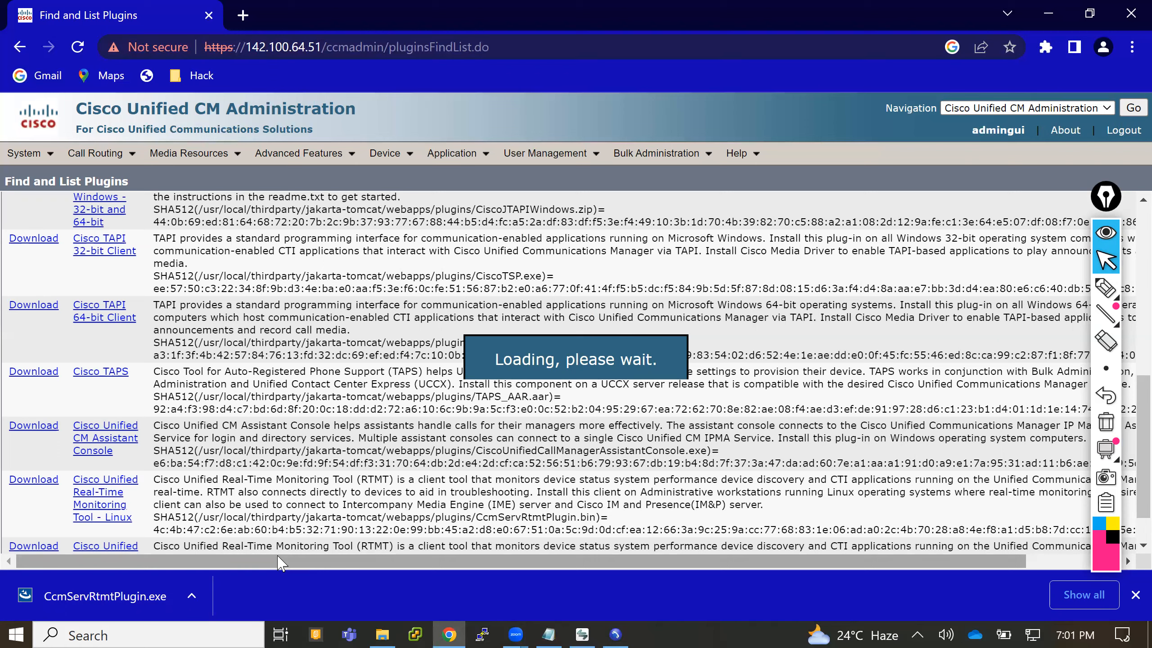
- Try to run the downloaded CcmServRtmtPlugin.exe installer with elevated rights, minimize the browser and dismiss the installer's error dialog
click(145, 593)
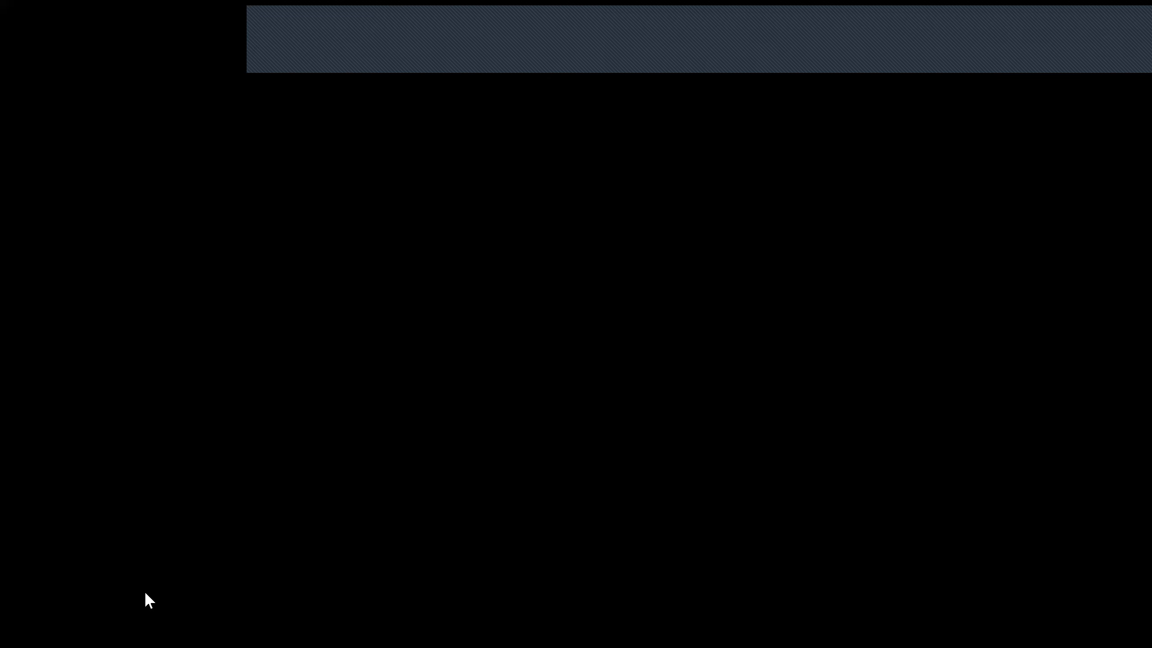
click(474, 442)
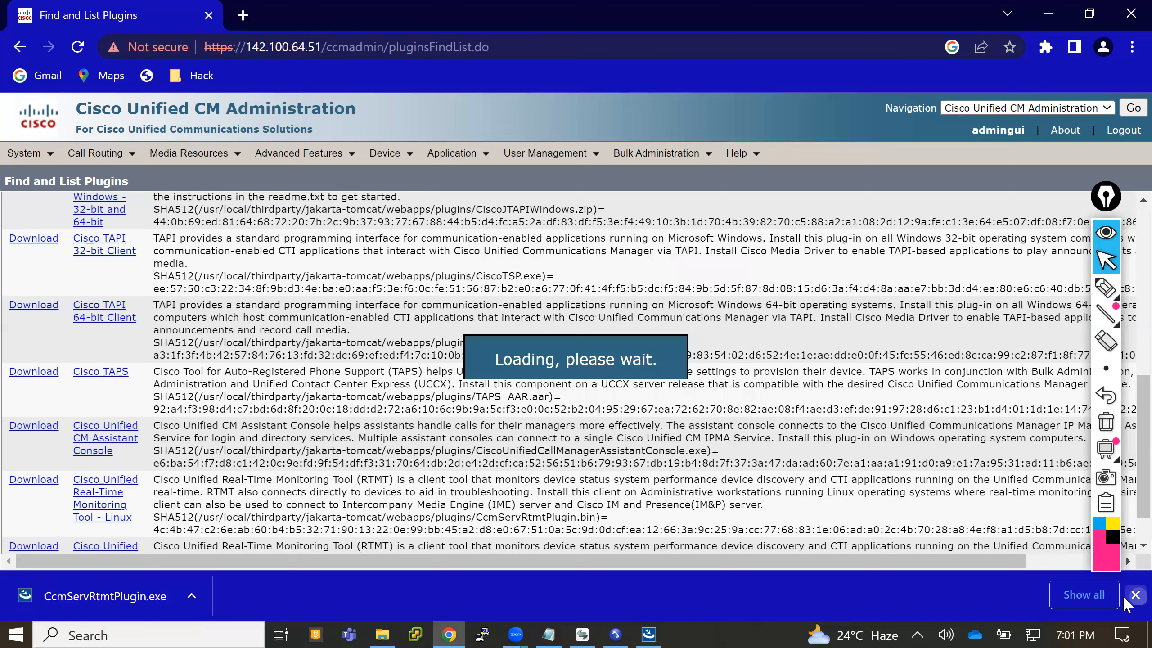
click(1124, 599)
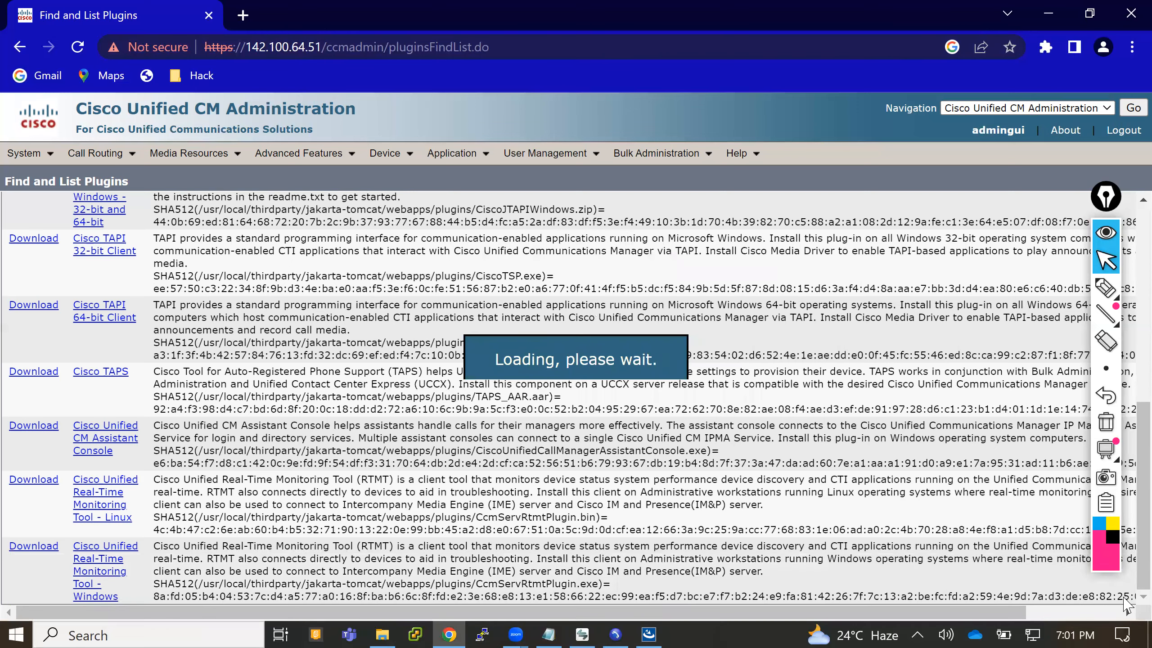
click(643, 628)
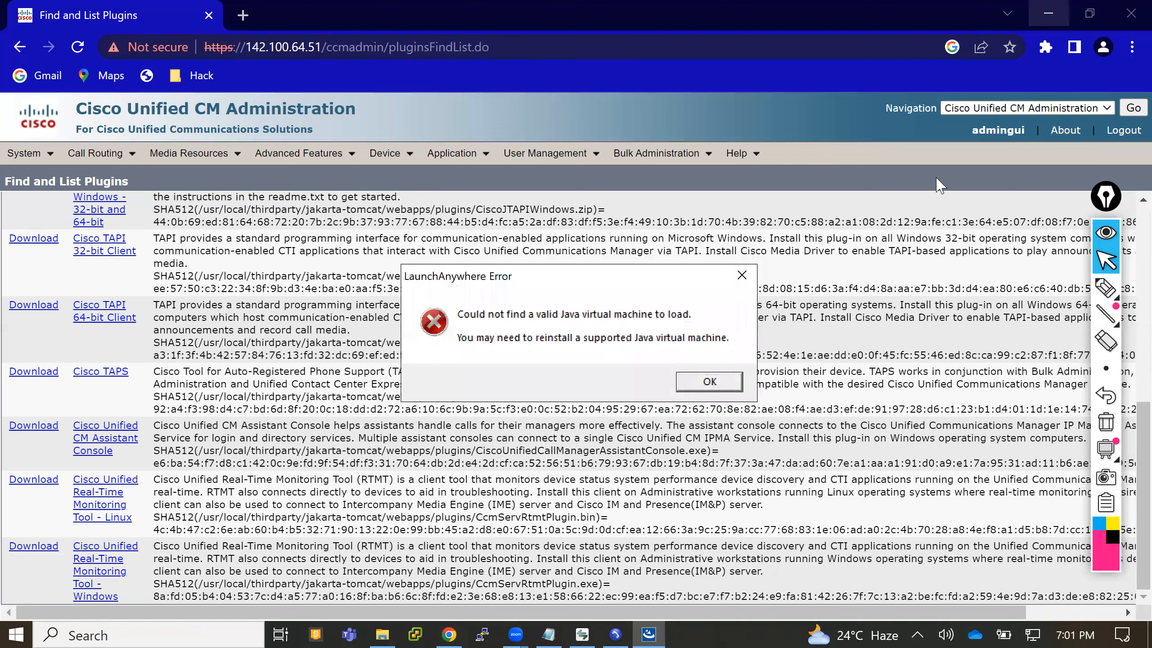
click(1074, 5)
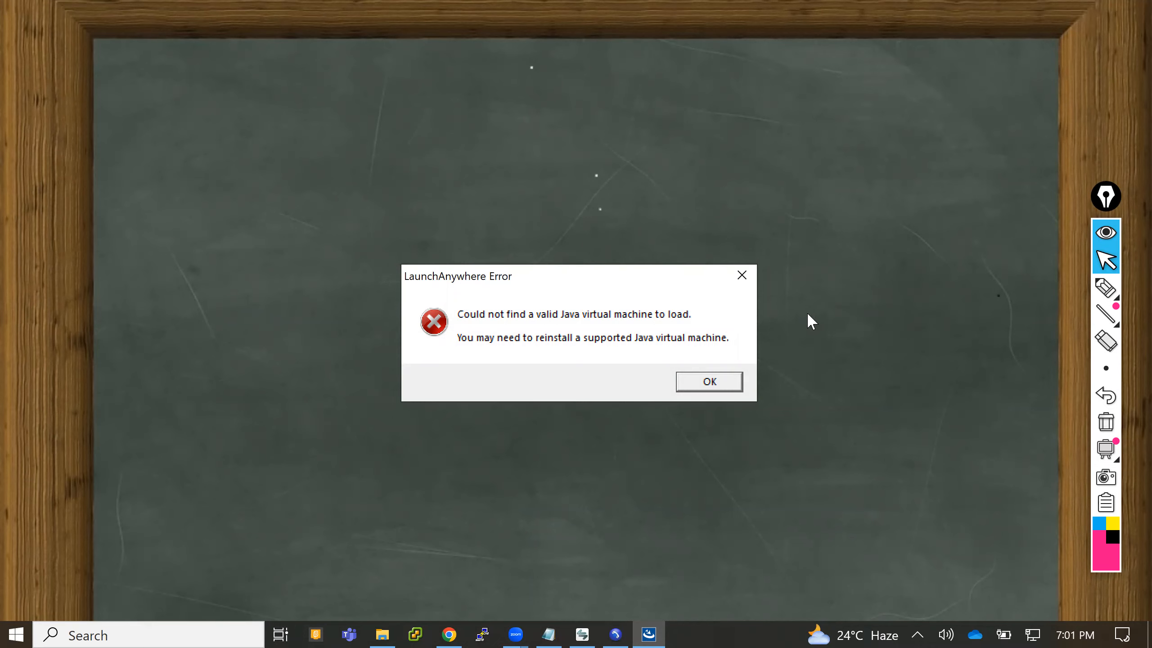
click(719, 379)
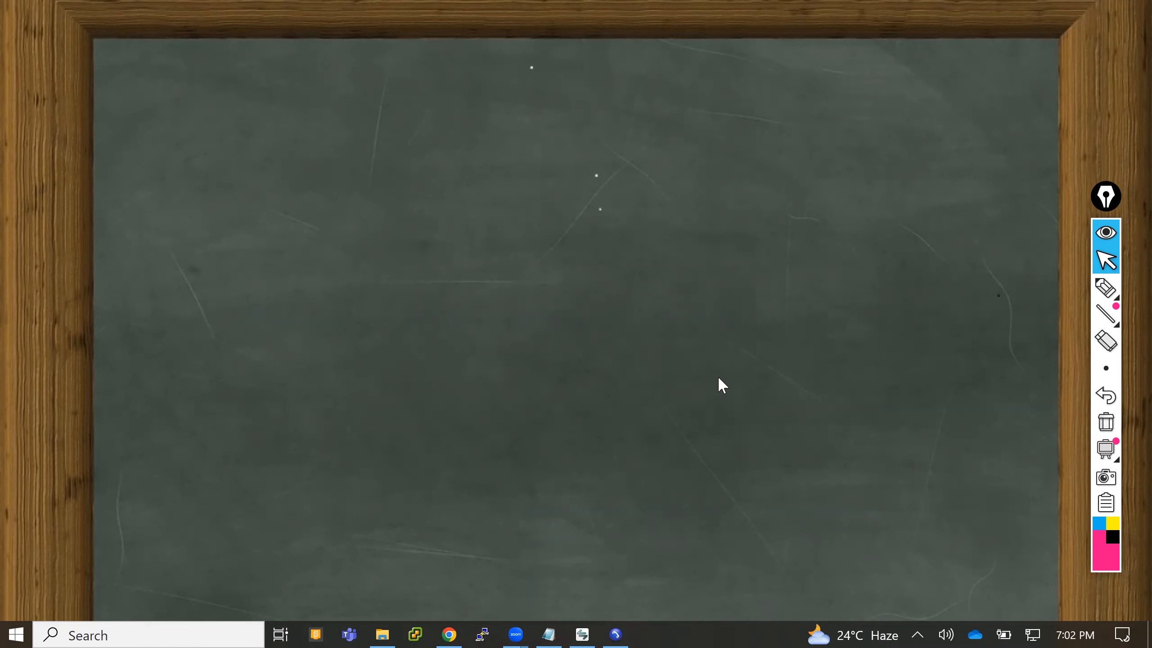
- Try to run the CcmServRtmtPlugin installer again from the Downloads folder in File Explorer and clear the Explorer window away
click(384, 619)
click(385, 621)
click(385, 629)
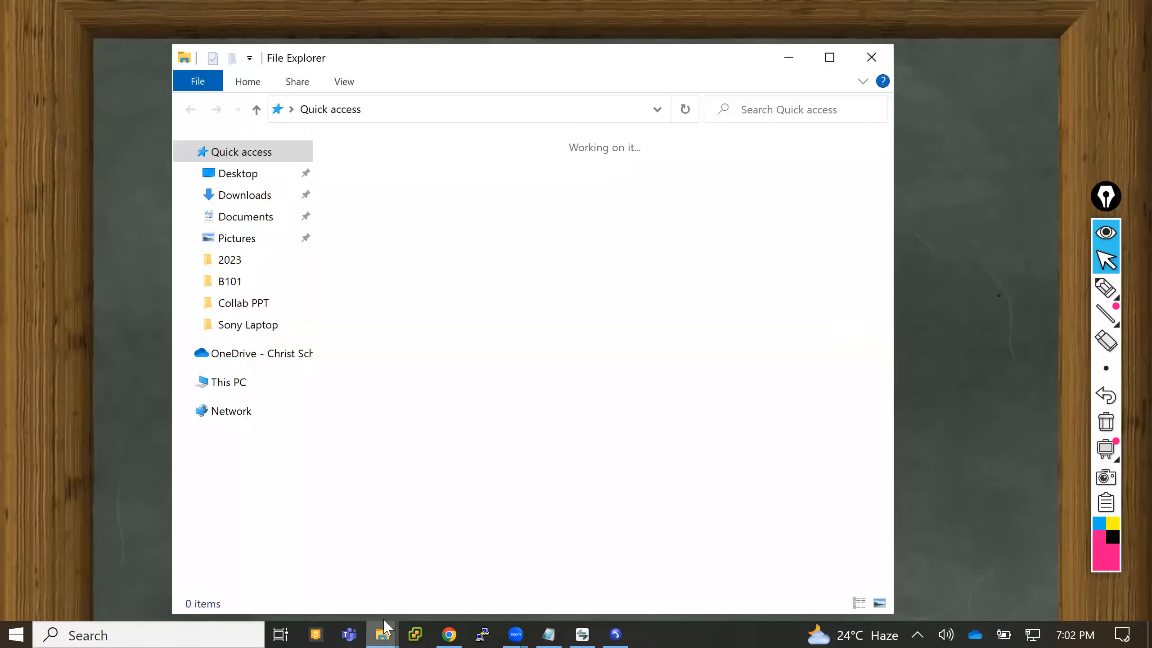
click(234, 196)
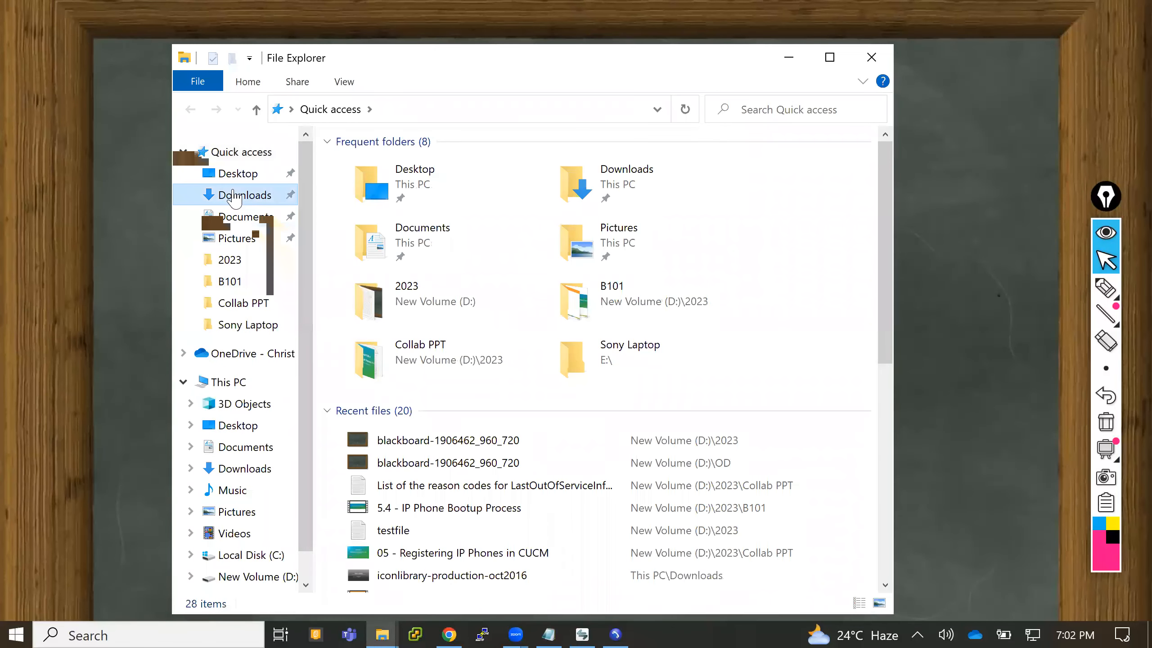
double_click(366, 193)
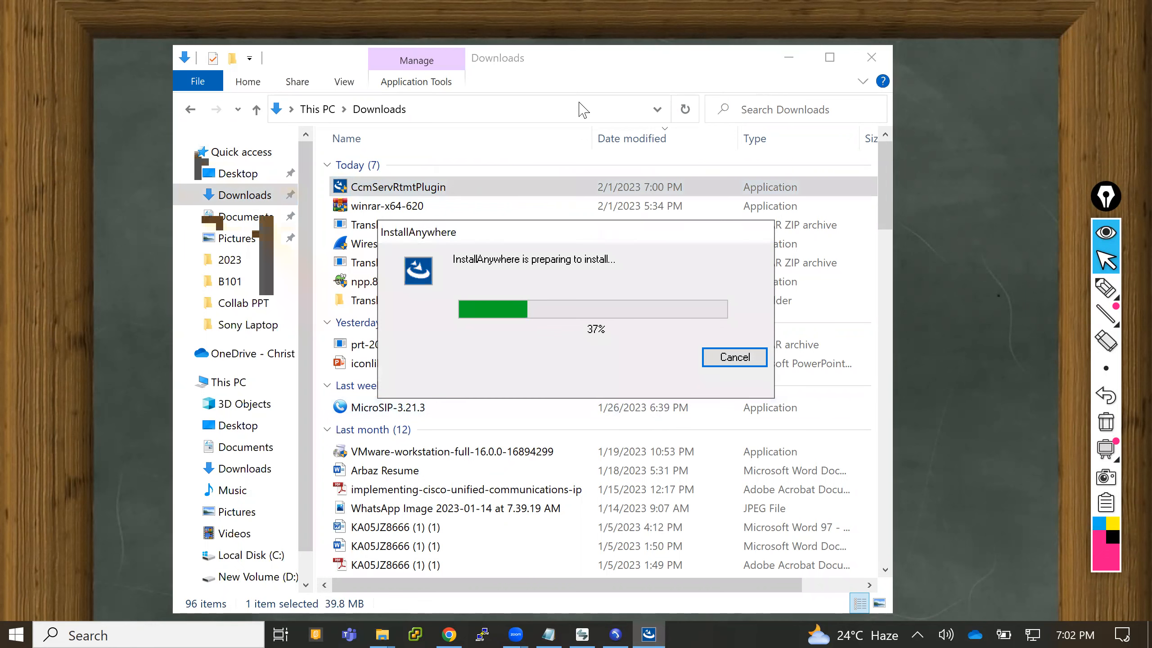
drag(671, 60, 666, 179)
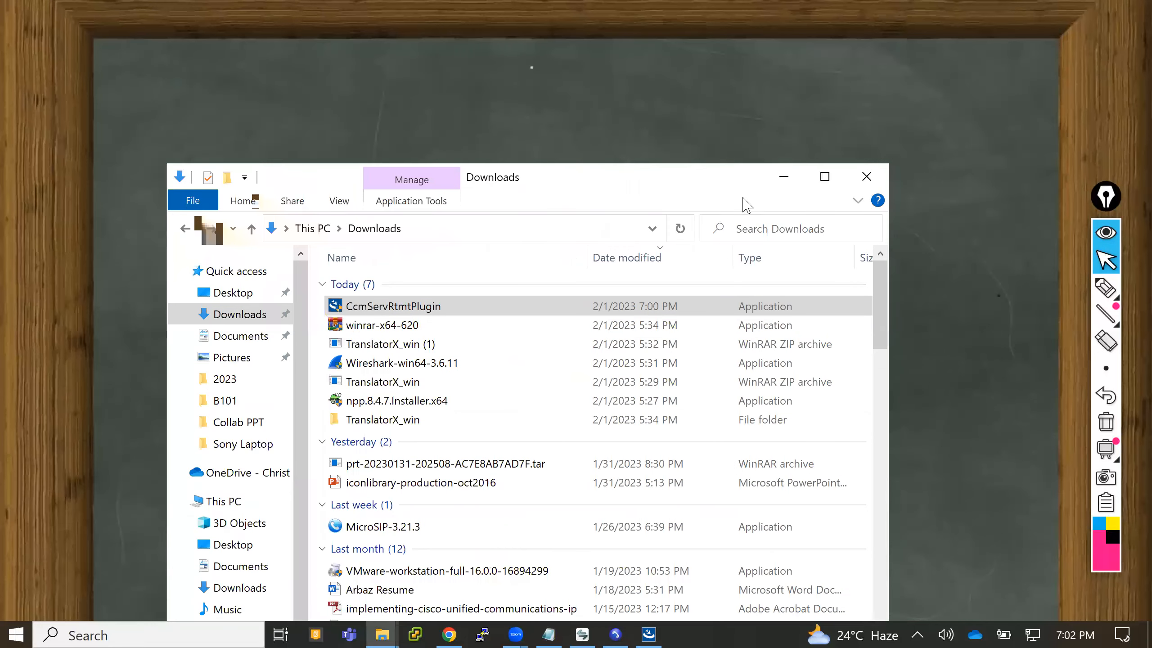
click(781, 178)
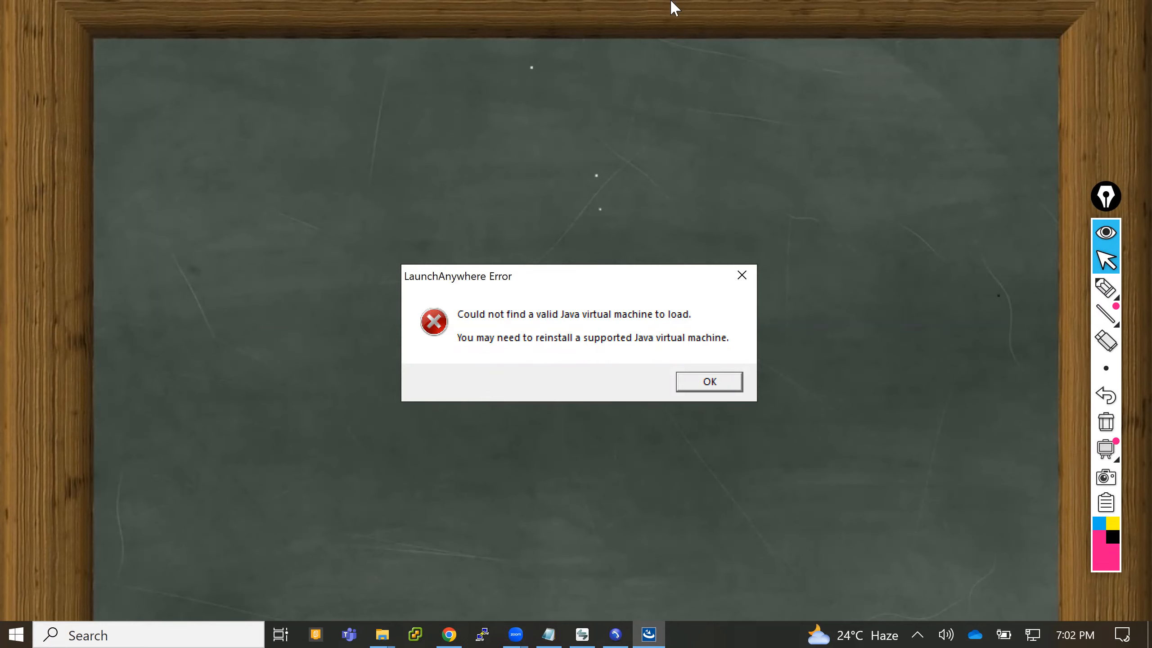
click(1008, 2)
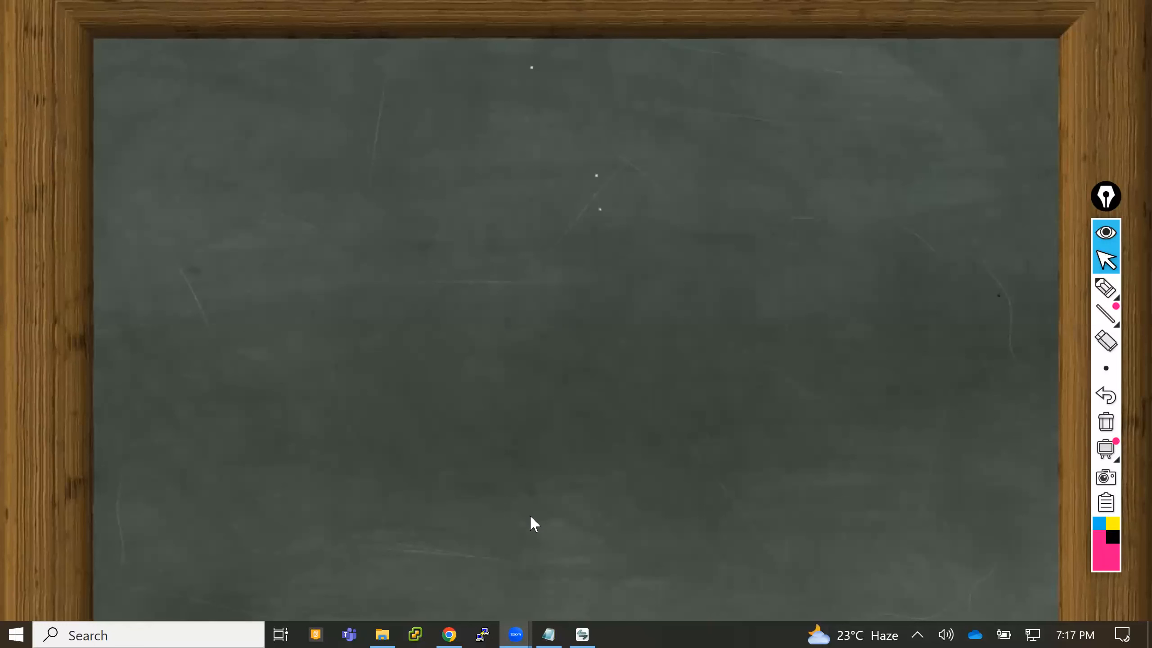
- Switch to Chrome, return to the Cisco Unified CM Administration home page and minimize the browser to the desktop
click(452, 630)
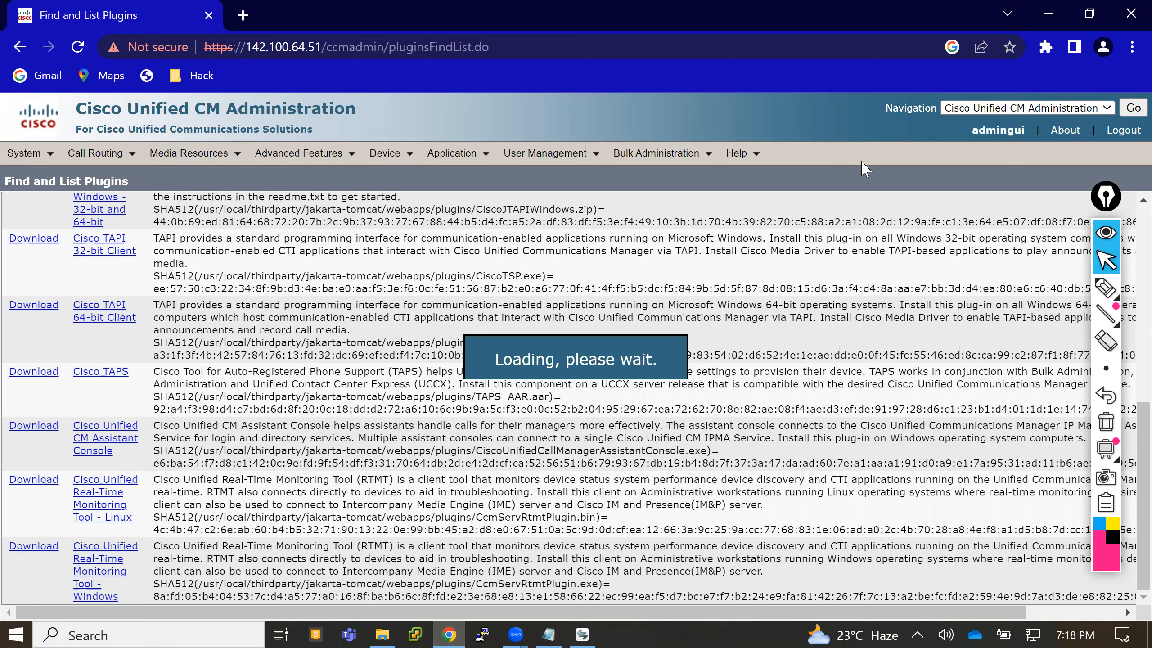
click(1126, 111)
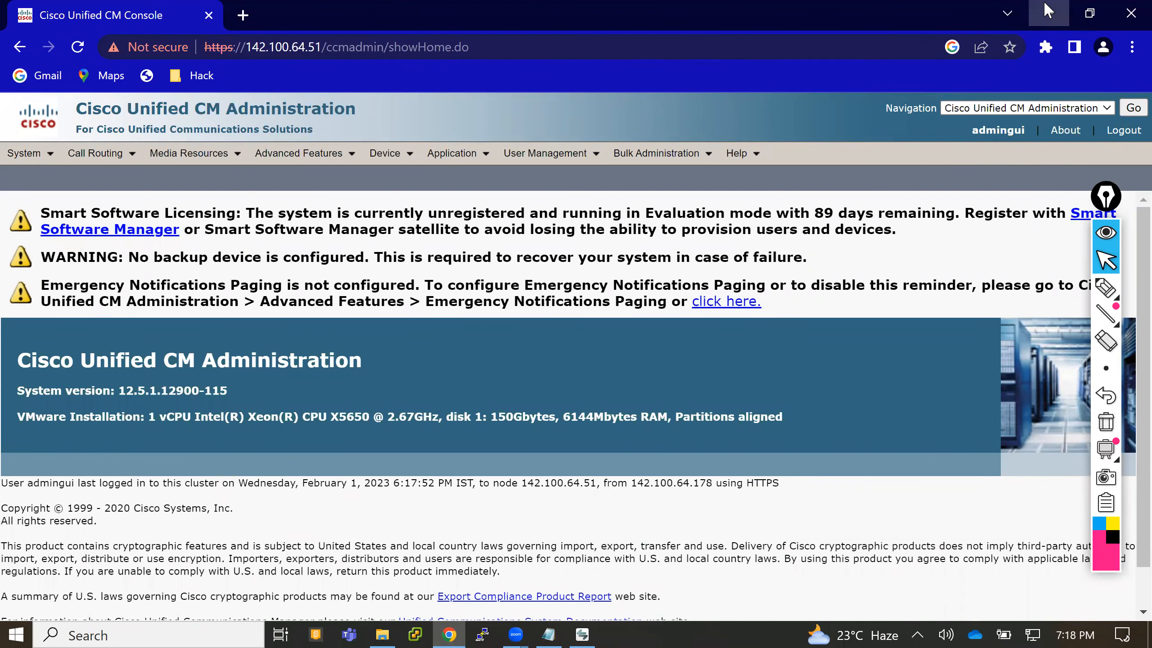
click(1045, 10)
key(super)
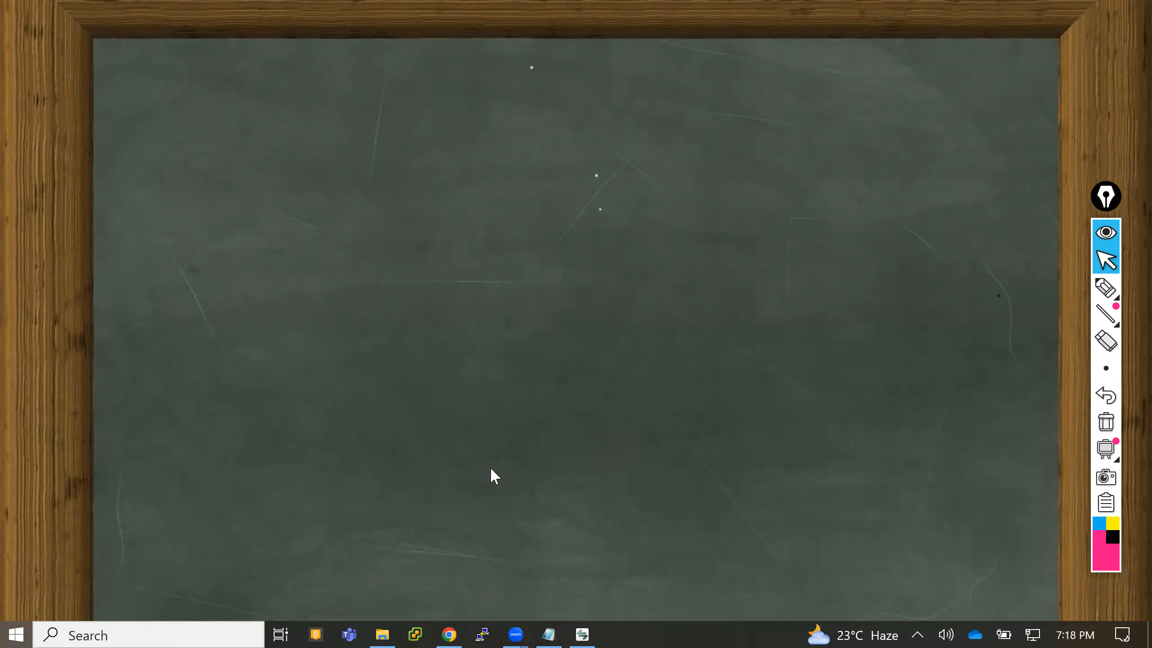
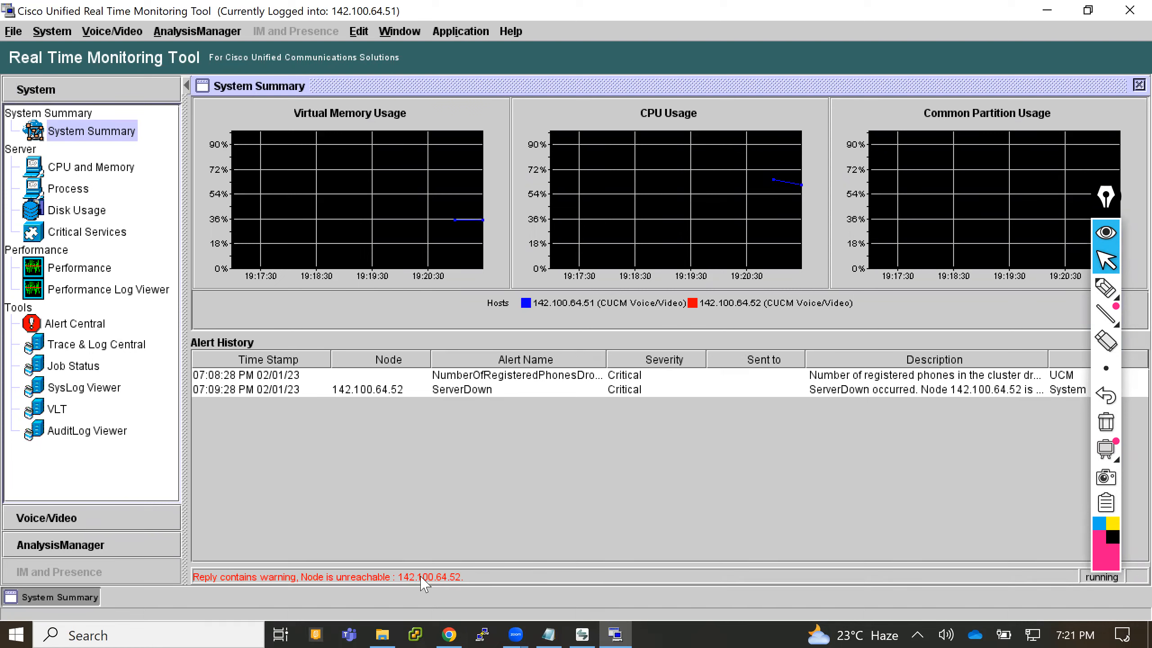
- View the CPU and Memory and Critical Services monitors, and close both to return to the System Summary
click(82, 167)
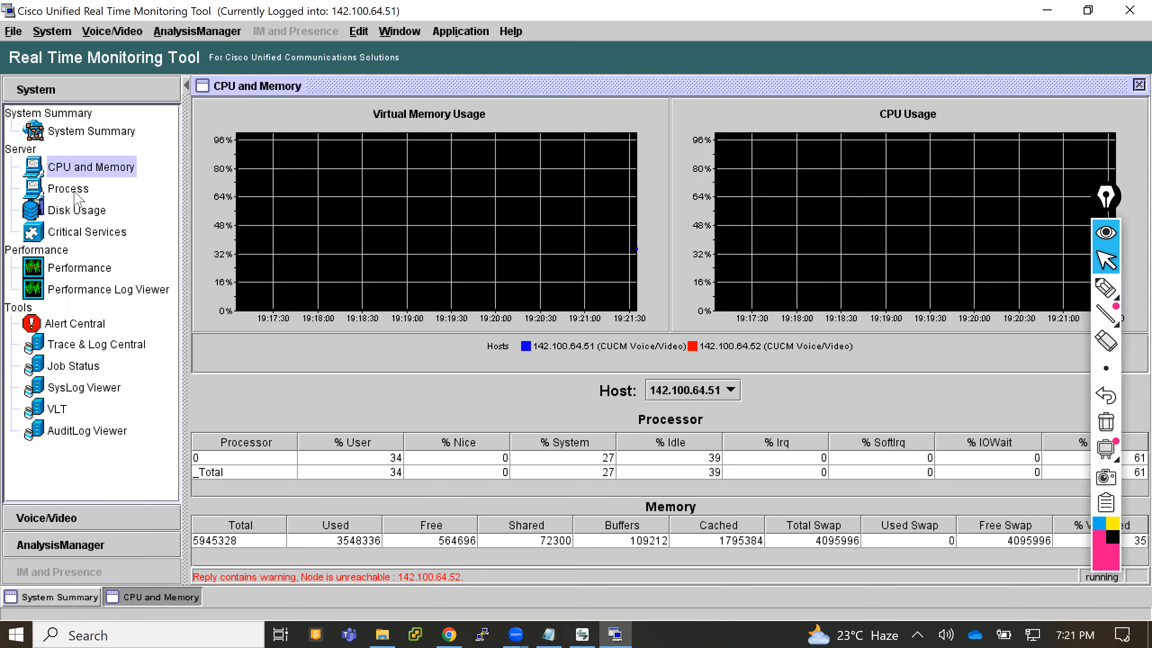
click(73, 232)
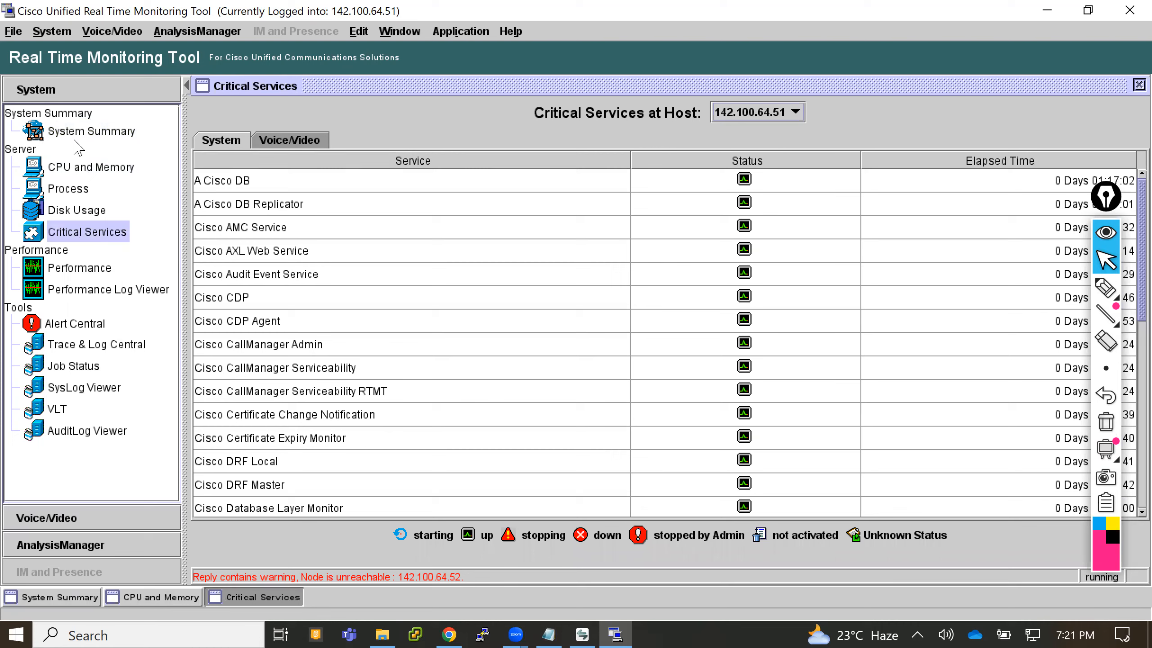
right_click(238, 602)
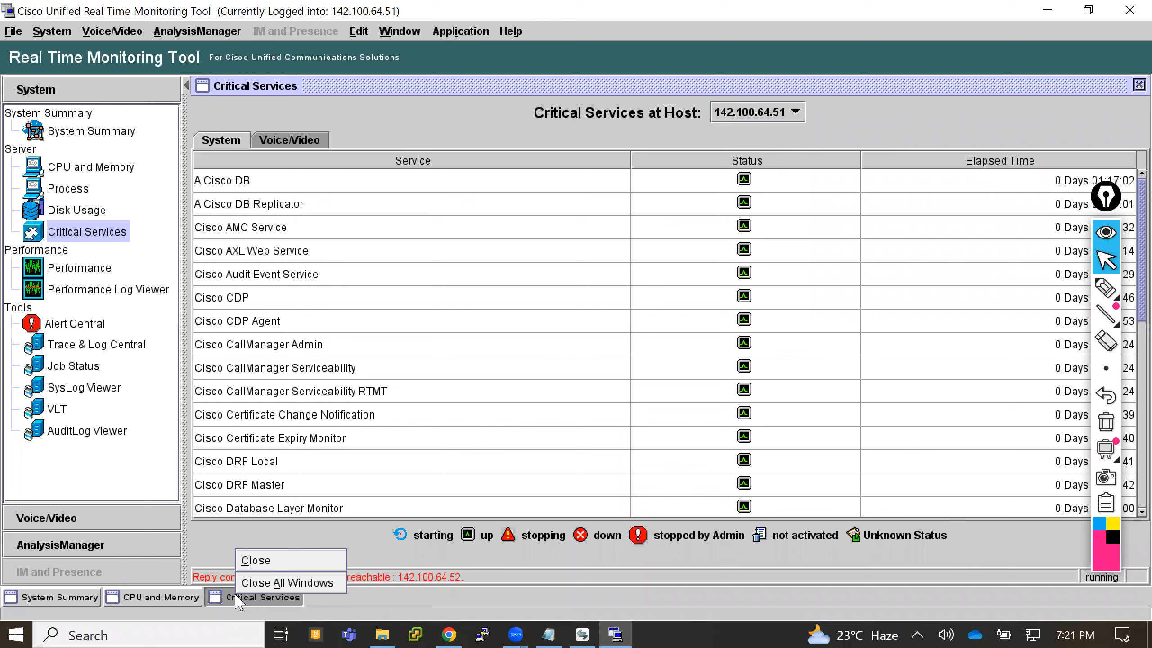
click(256, 561)
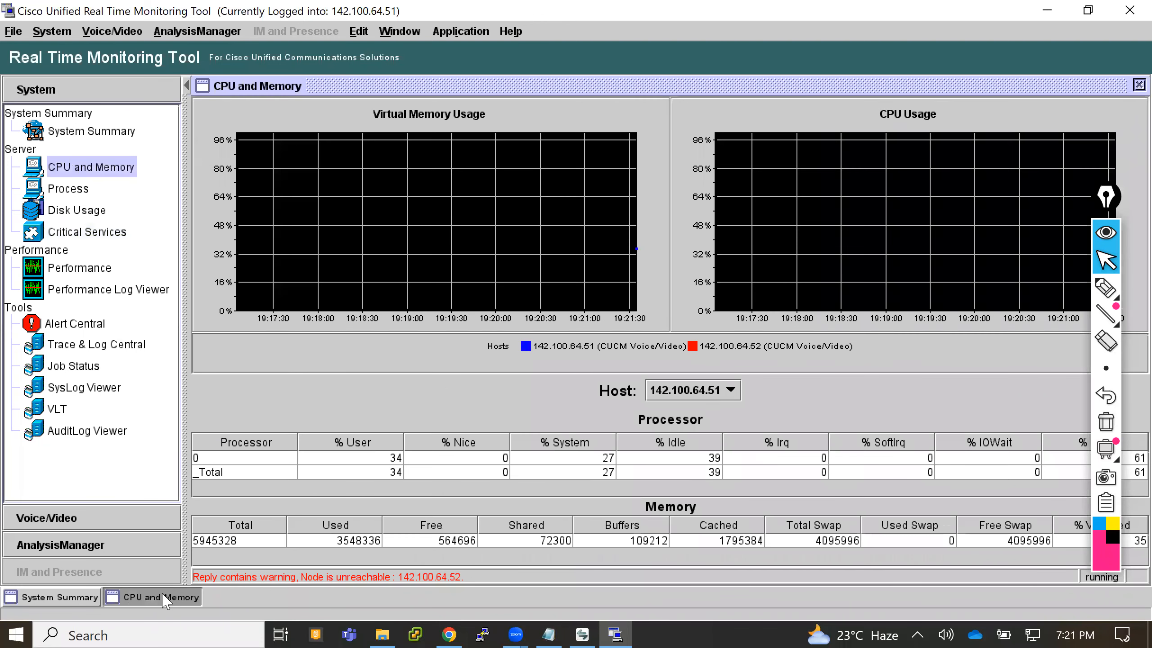
right_click(165, 598)
click(199, 562)
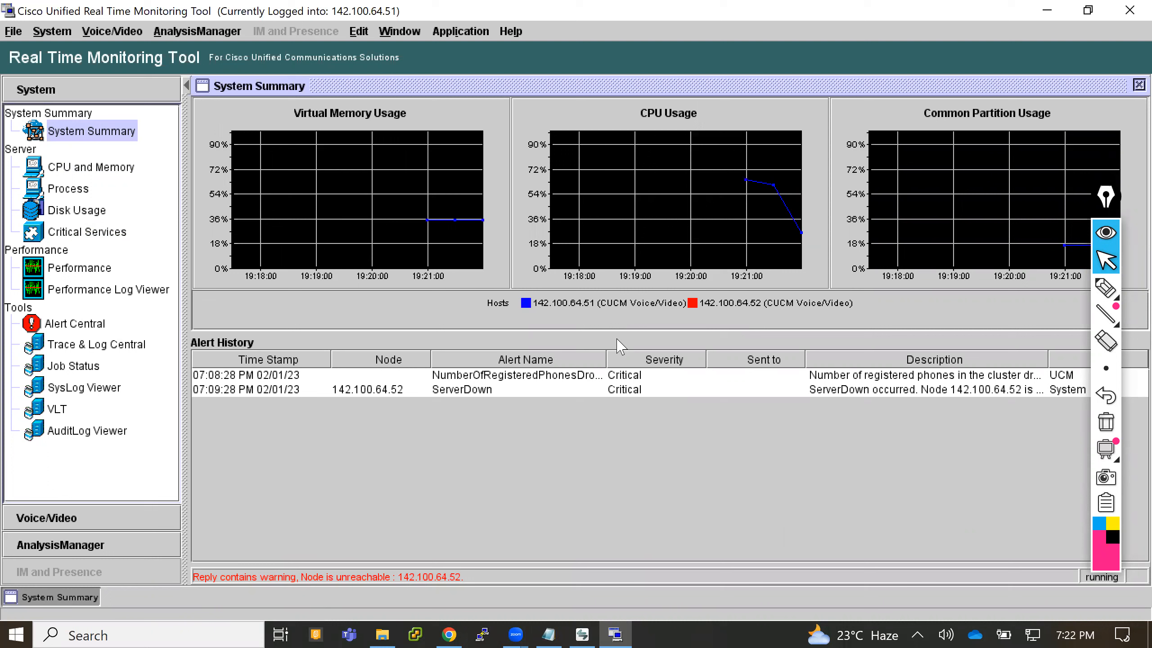
- Handwrite a starred list on the screen with the pen, with the entries Calling Number and Called Number
click(1106, 294)
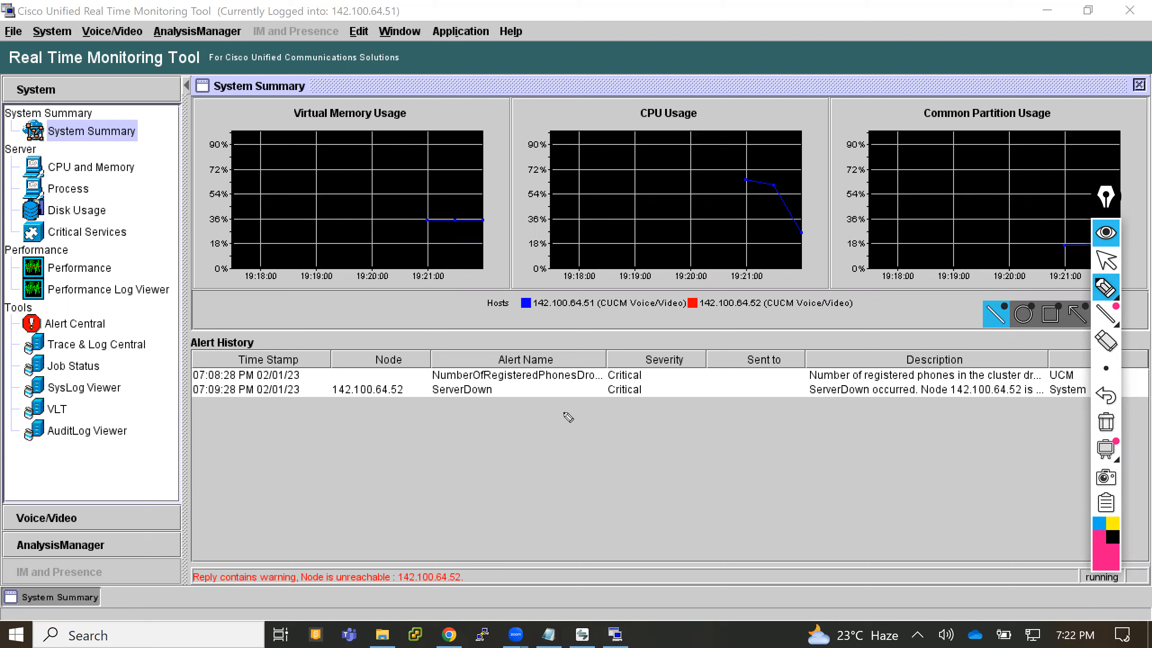
drag(510, 436, 521, 440)
mouse_move(516, 427)
mouse_down()
mouse_move(516, 441)
mouse_move(547, 438)
mouse_up()
mouse_move(550, 430)
mouse_down()
mouse_move(610, 418)
mouse_move(598, 438)
mouse_move(696, 403)
mouse_up()
mouse_move(515, 475)
mouse_down()
mouse_move(530, 472)
mouse_move(519, 480)
mouse_up()
mouse_move(528, 463)
mouse_down()
mouse_move(526, 479)
mouse_move(556, 458)
mouse_move(554, 470)
mouse_up()
mouse_move(564, 459)
mouse_down()
mouse_move(608, 455)
mouse_move(606, 433)
mouse_move(653, 451)
mouse_move(704, 421)
mouse_move(707, 402)
mouse_move(710, 422)
mouse_move(741, 392)
mouse_up()
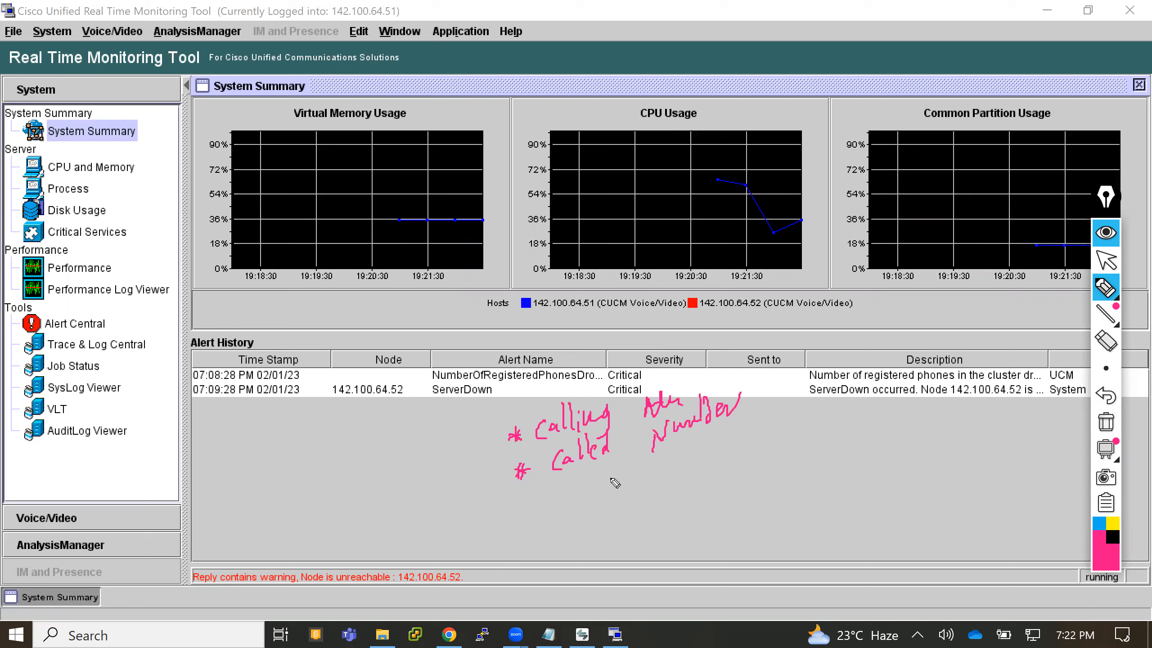
- Add starred handwritten entries for Time Stamp with time zone and Issue below the called number entry
mouse_move(527, 499)
mouse_down()
mouse_move(539, 504)
mouse_move(532, 516)
mouse_up()
mouse_move(528, 508)
mouse_down()
mouse_move(575, 487)
mouse_move(589, 494)
mouse_move(623, 476)
mouse_move(673, 474)
mouse_move(767, 424)
mouse_move(873, 399)
mouse_move(880, 409)
mouse_up()
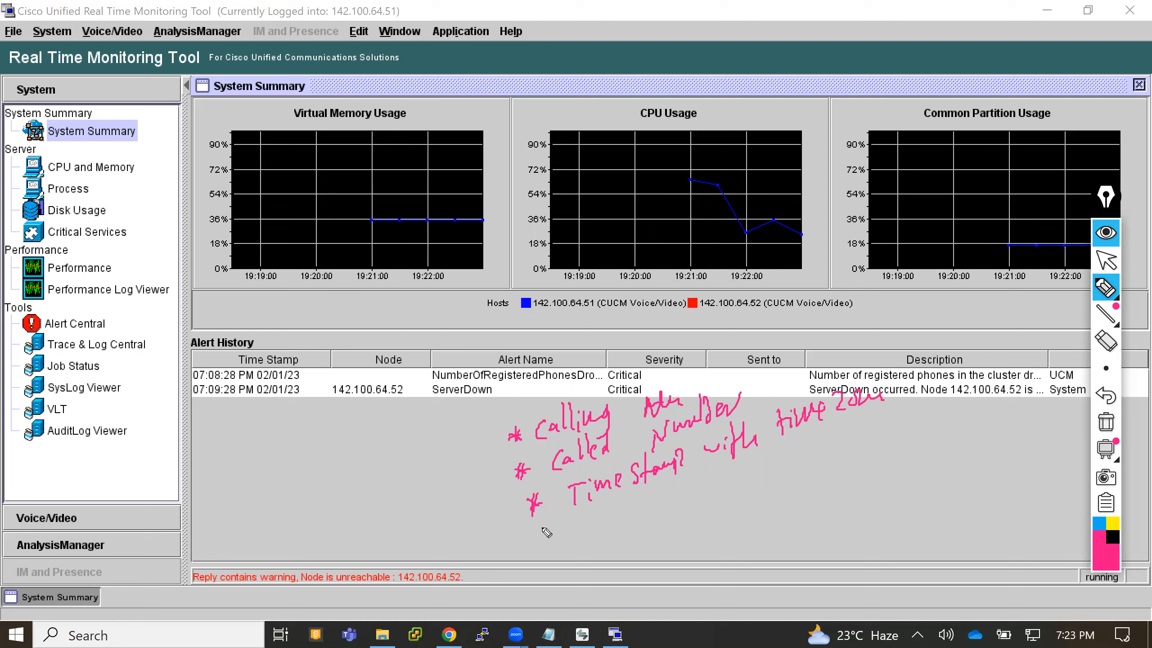
mouse_move(540, 538)
mouse_down()
mouse_move(556, 536)
mouse_move(544, 549)
mouse_up()
mouse_move(592, 513)
mouse_down()
mouse_move(591, 538)
mouse_move(655, 512)
mouse_move(655, 524)
mouse_up()
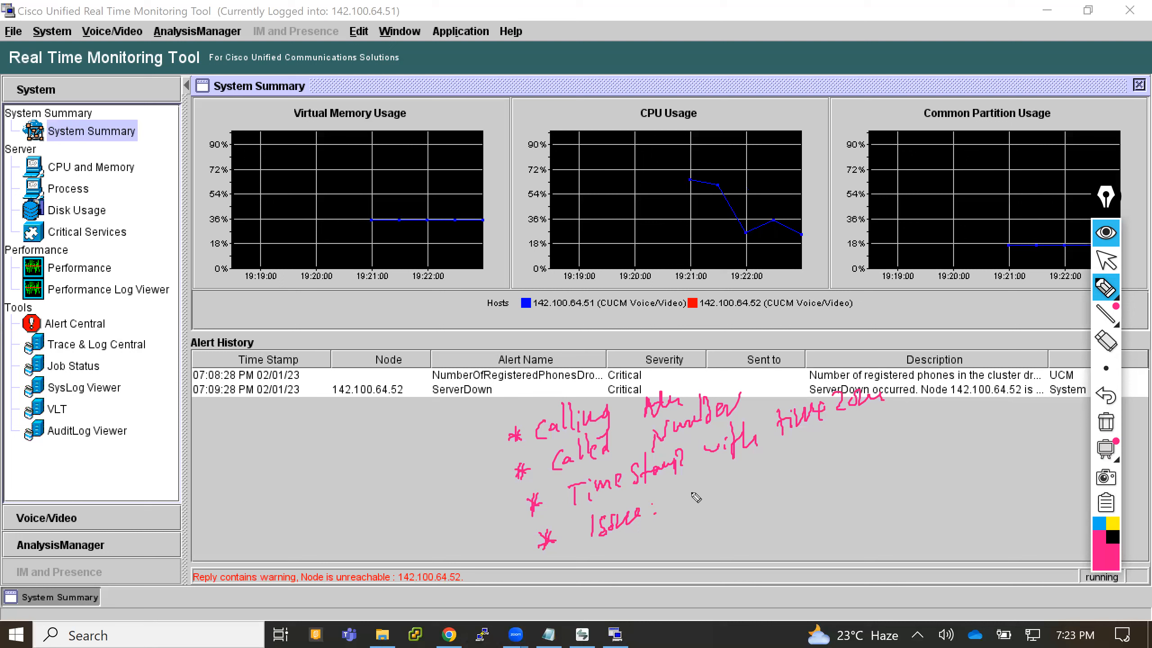
- Bracket the handwritten list and underline the time stamp entry, and clear all annotations and return to the normal pointer
mouse_move(487, 429)
mouse_down()
mouse_move(510, 562)
mouse_move(537, 575)
mouse_up()
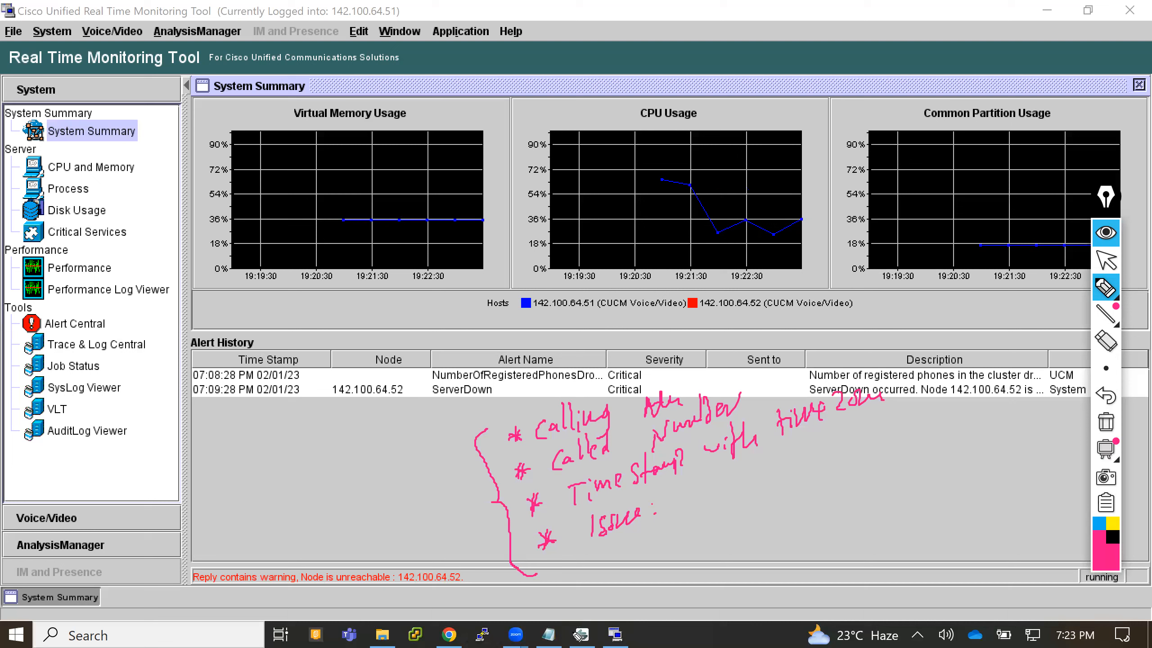
drag(550, 532, 690, 467)
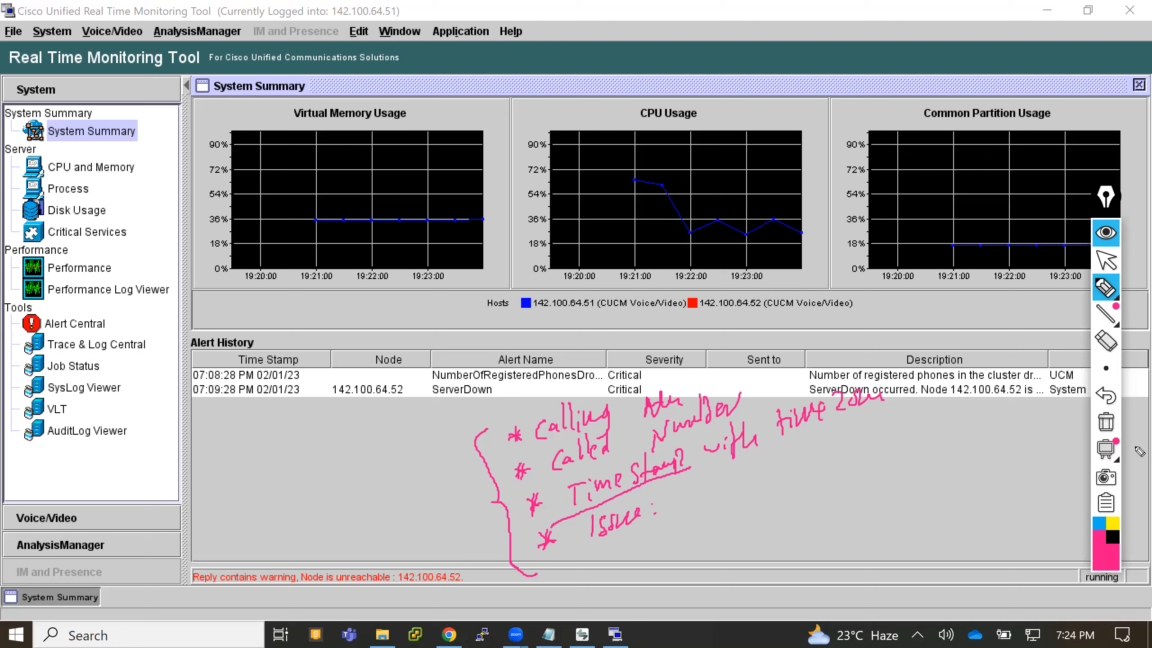
click(1104, 431)
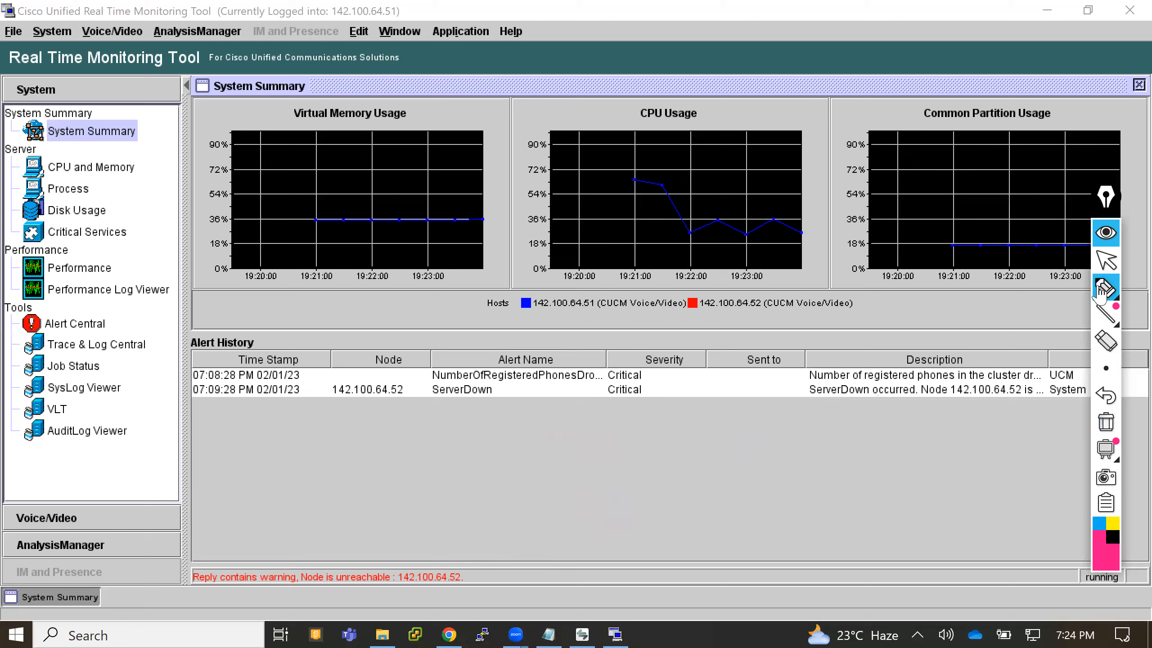
click(1106, 259)
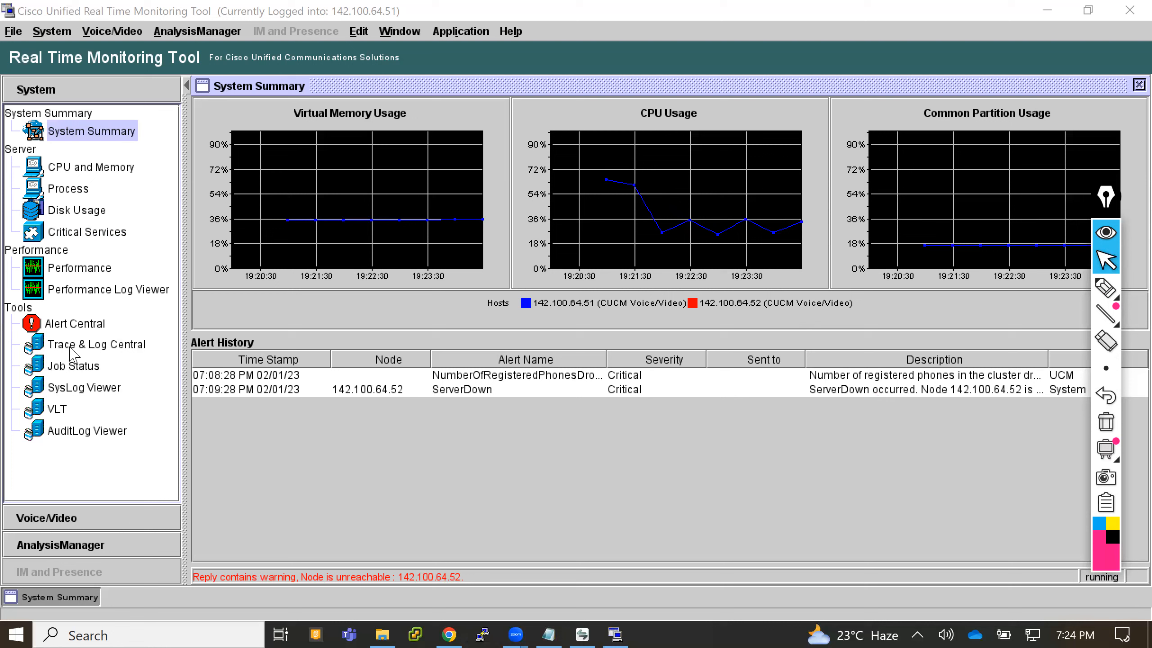
- Start collecting files in Trace & Log Central and dismiss the server connection error
click(93, 347)
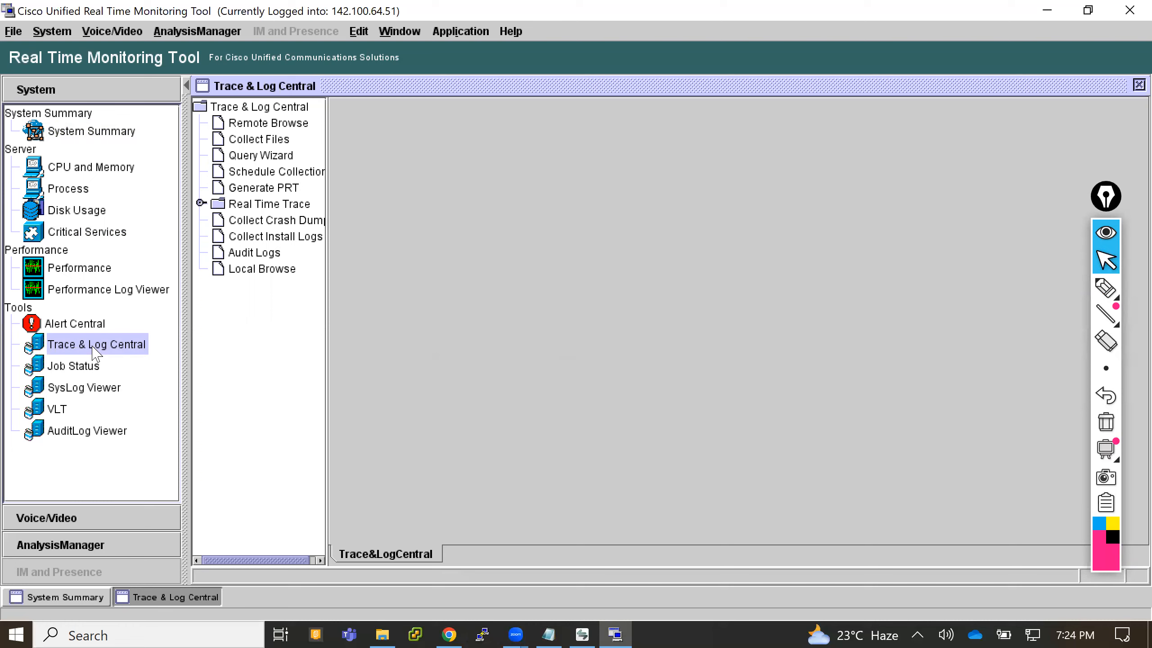
click(261, 140)
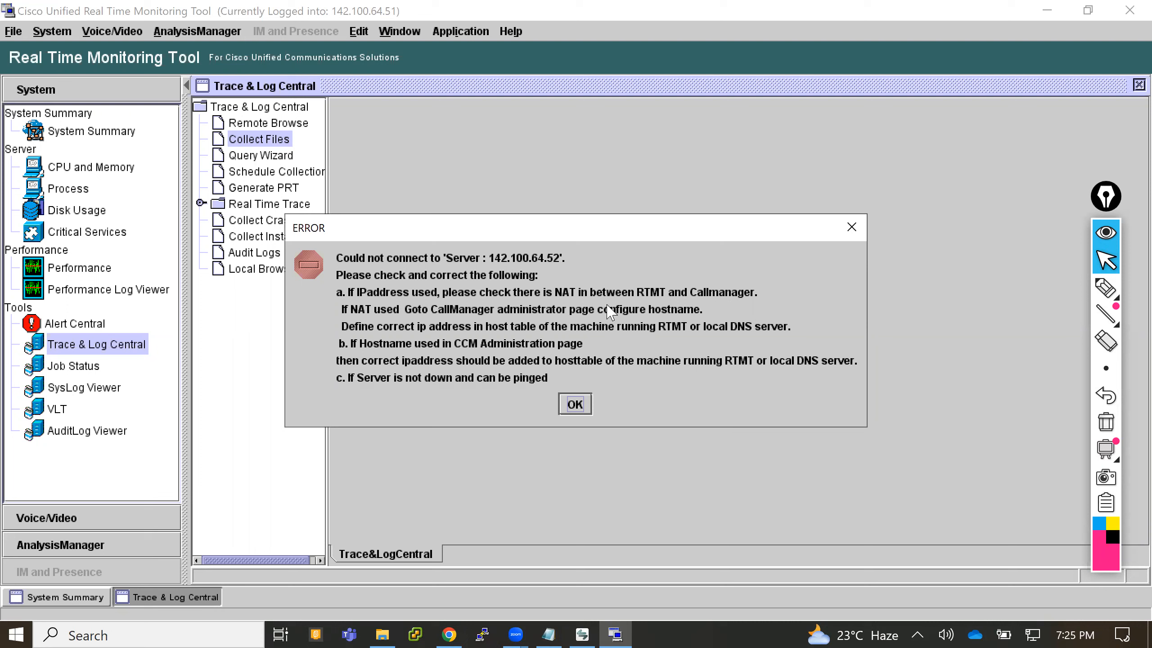
click(576, 404)
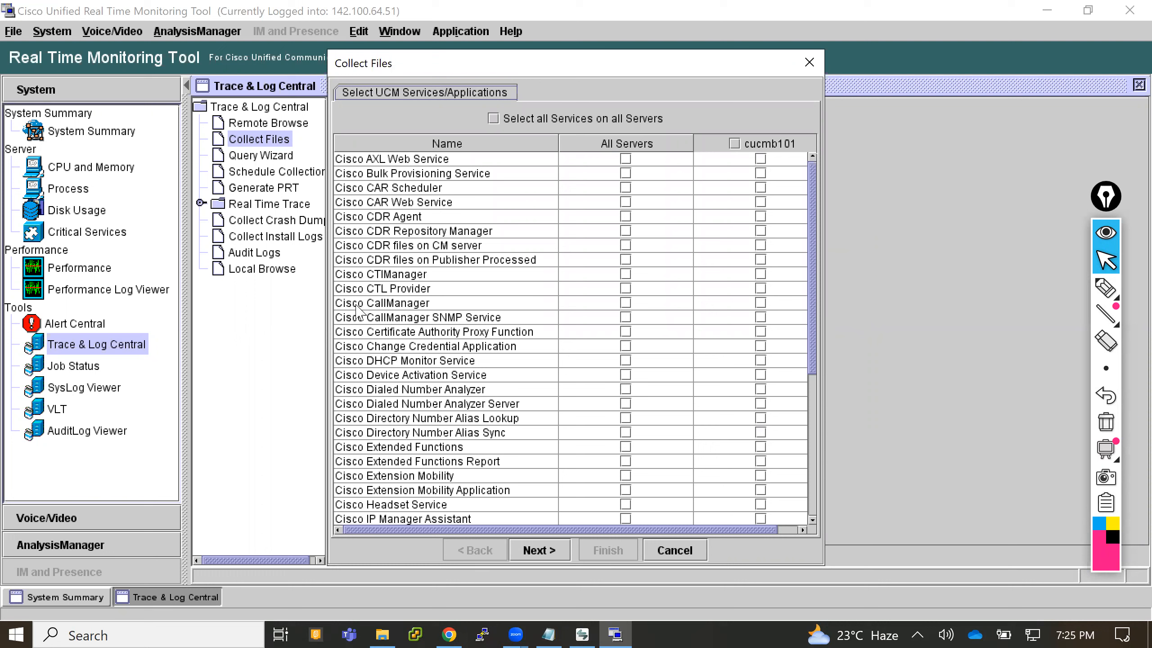
- Include Cisco CallManager on all servers in the file collection, look through the other UCM services and continue to the system services
click(387, 302)
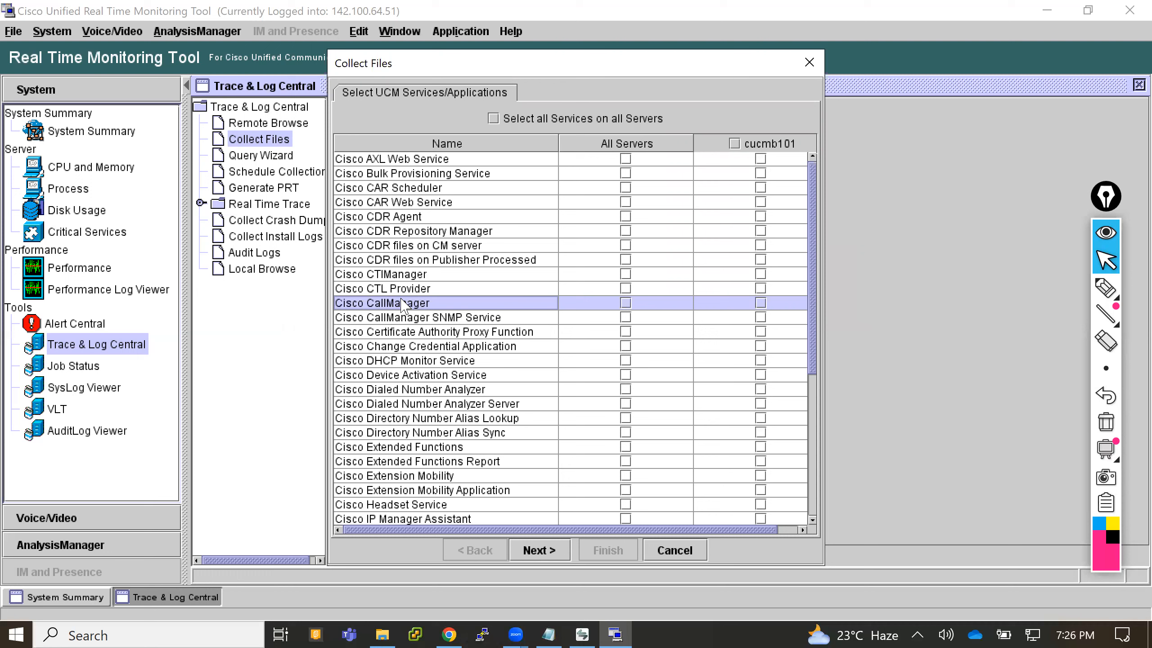
click(625, 303)
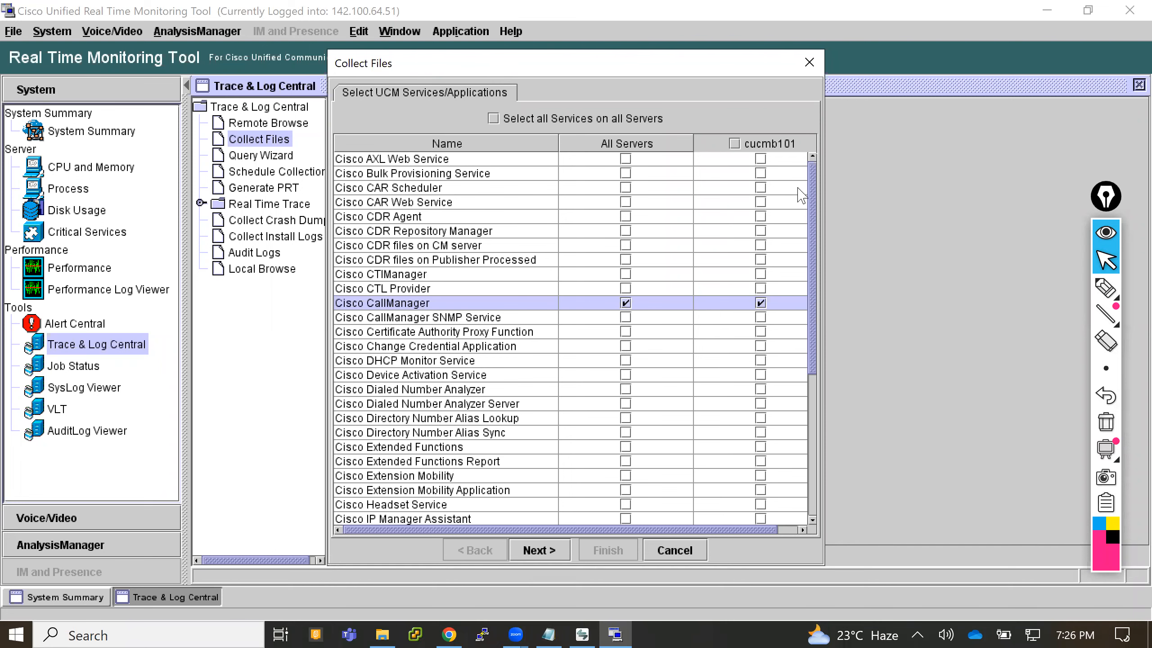
drag(813, 195, 807, 381)
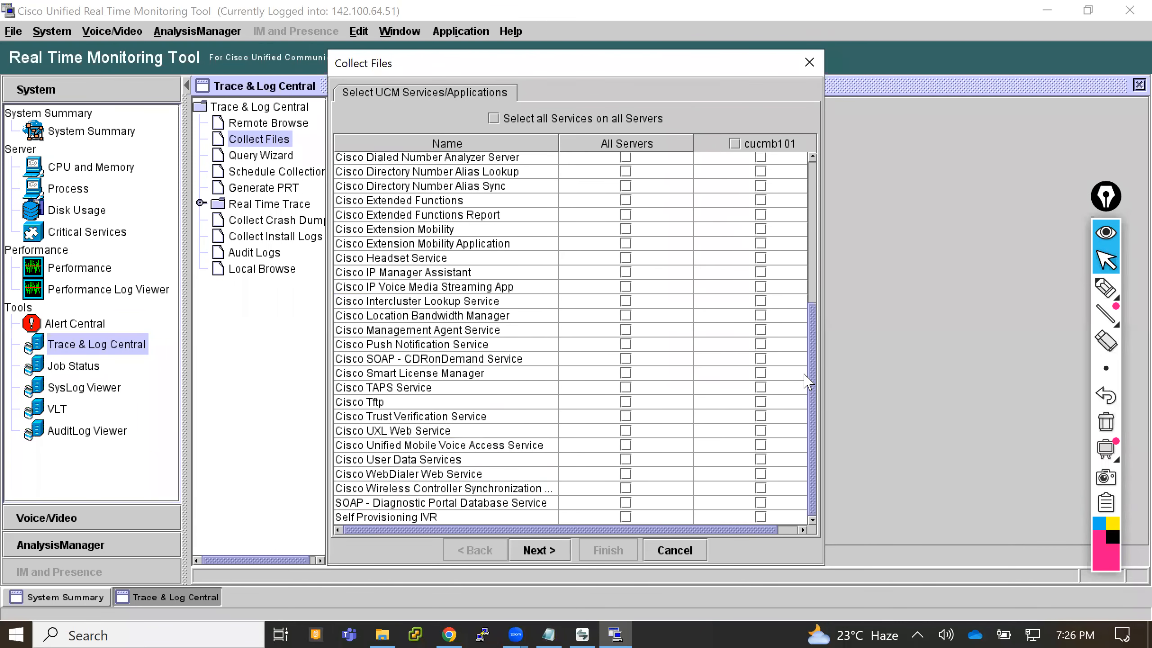
click(363, 403)
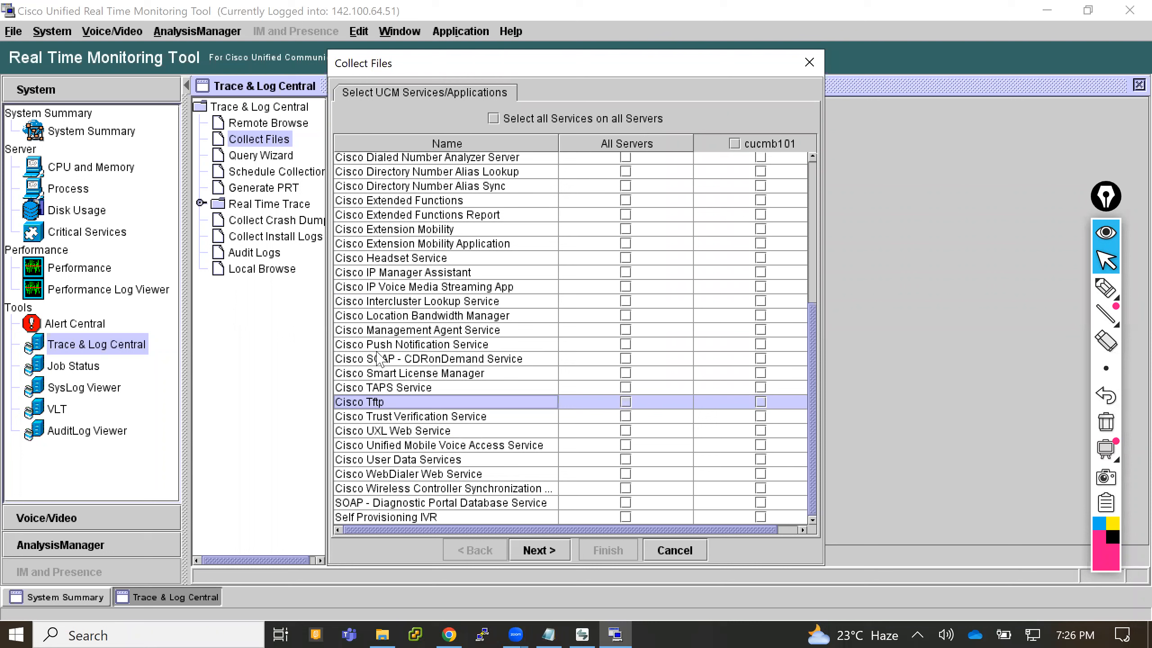
click(433, 172)
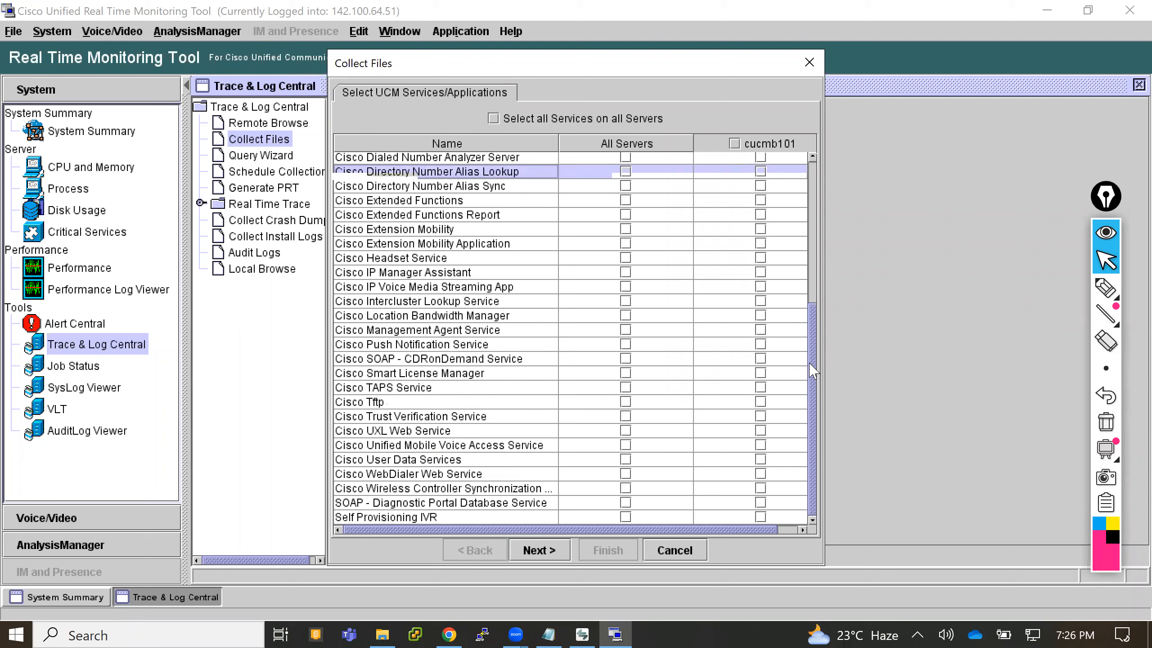
drag(813, 370, 814, 252)
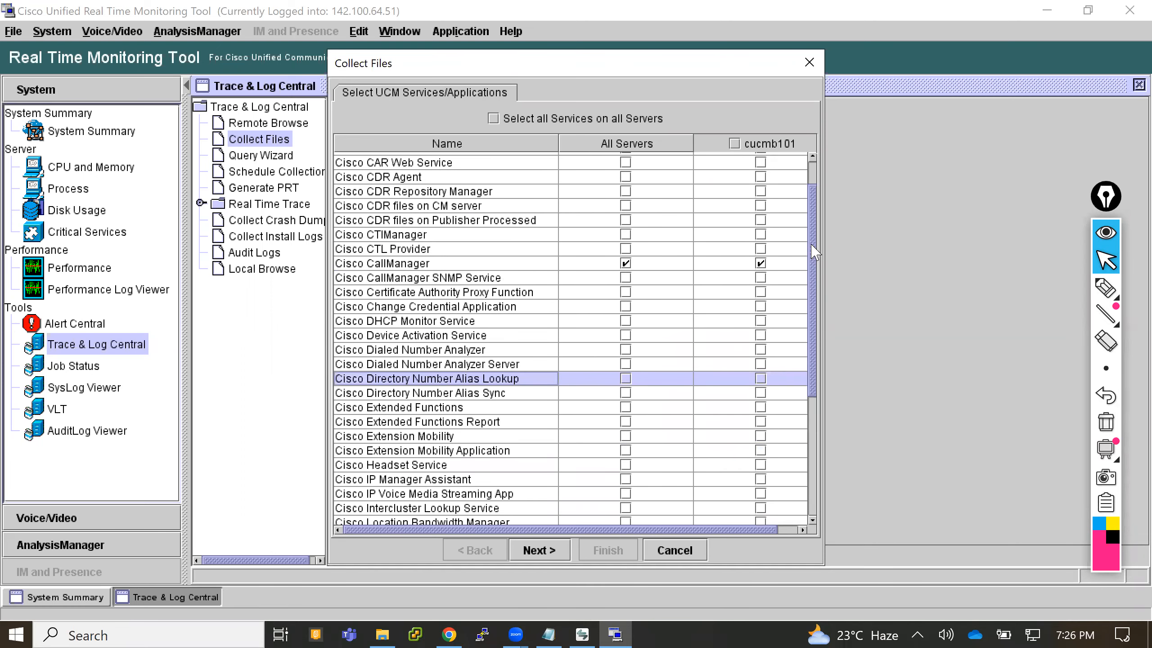
click(543, 550)
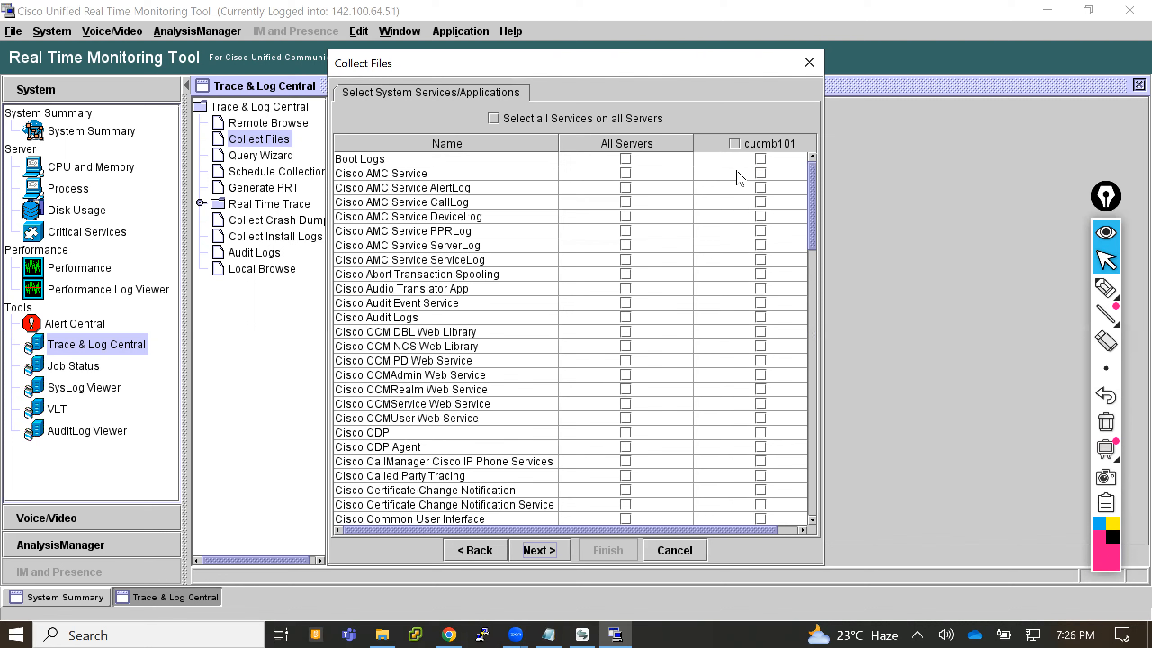
- Include the Event Viewer-Application Log and Event Viewer-System Log on all servers and set the collection time to Relative Range
drag(814, 213, 827, 406)
click(377, 345)
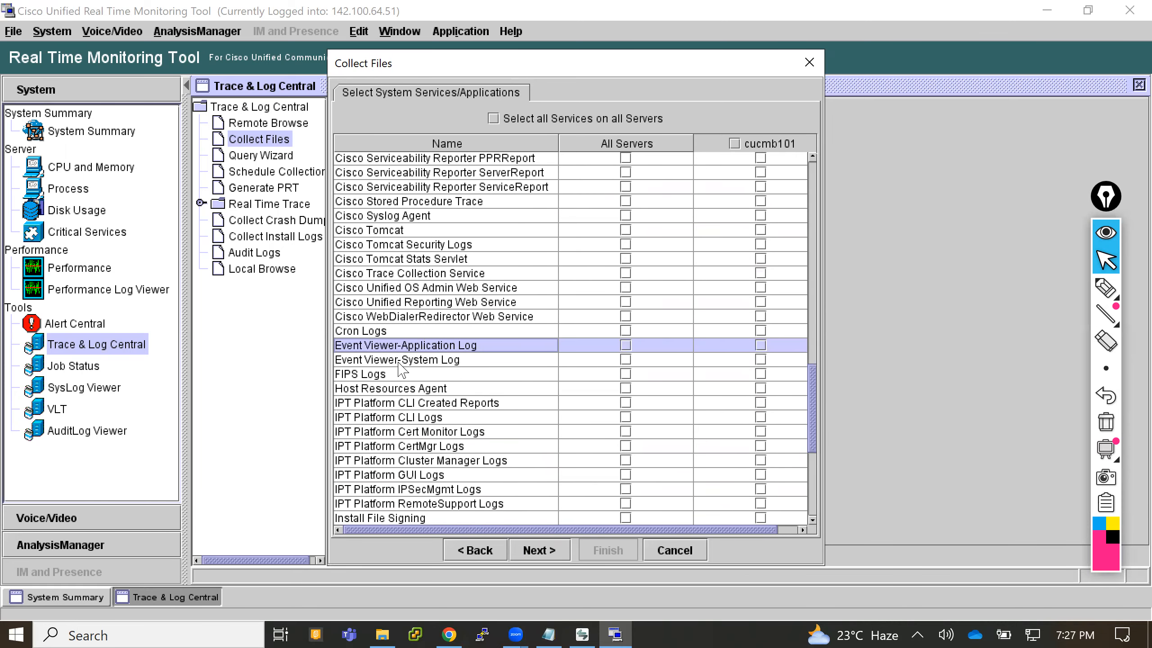
click(420, 360)
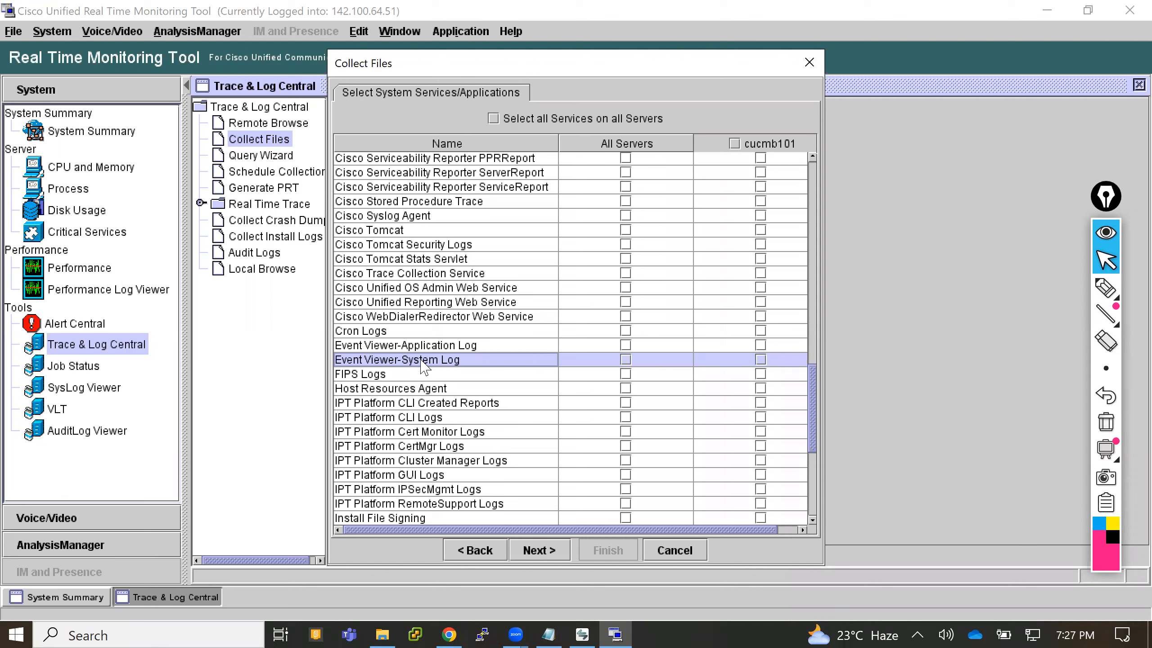
click(626, 345)
click(626, 360)
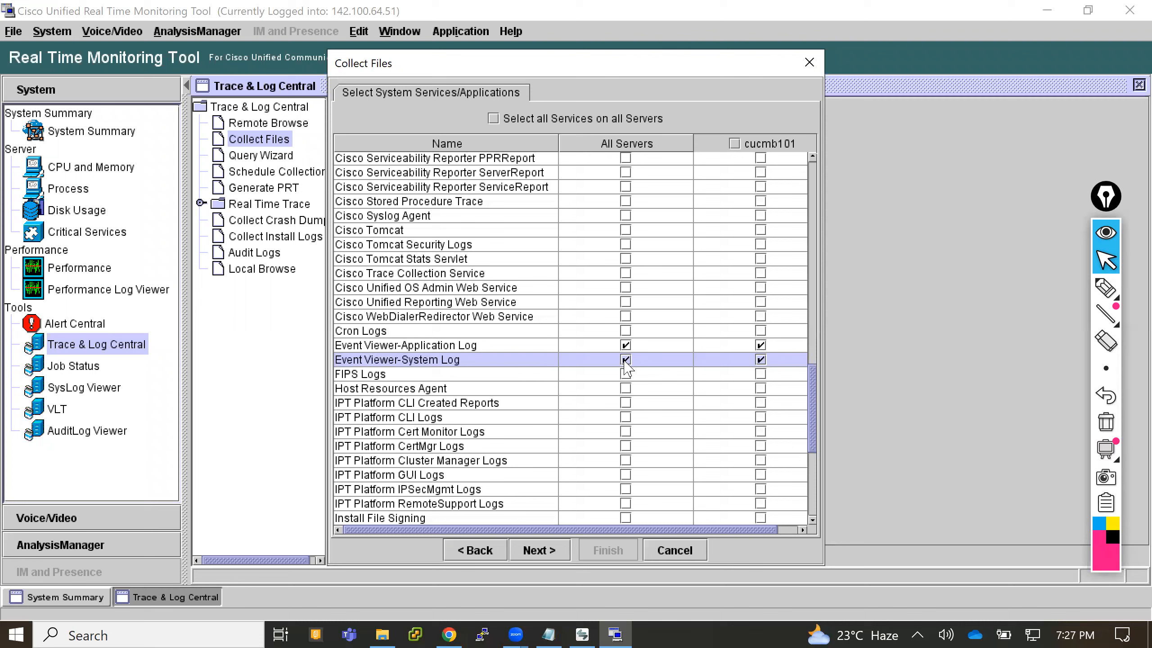
click(529, 548)
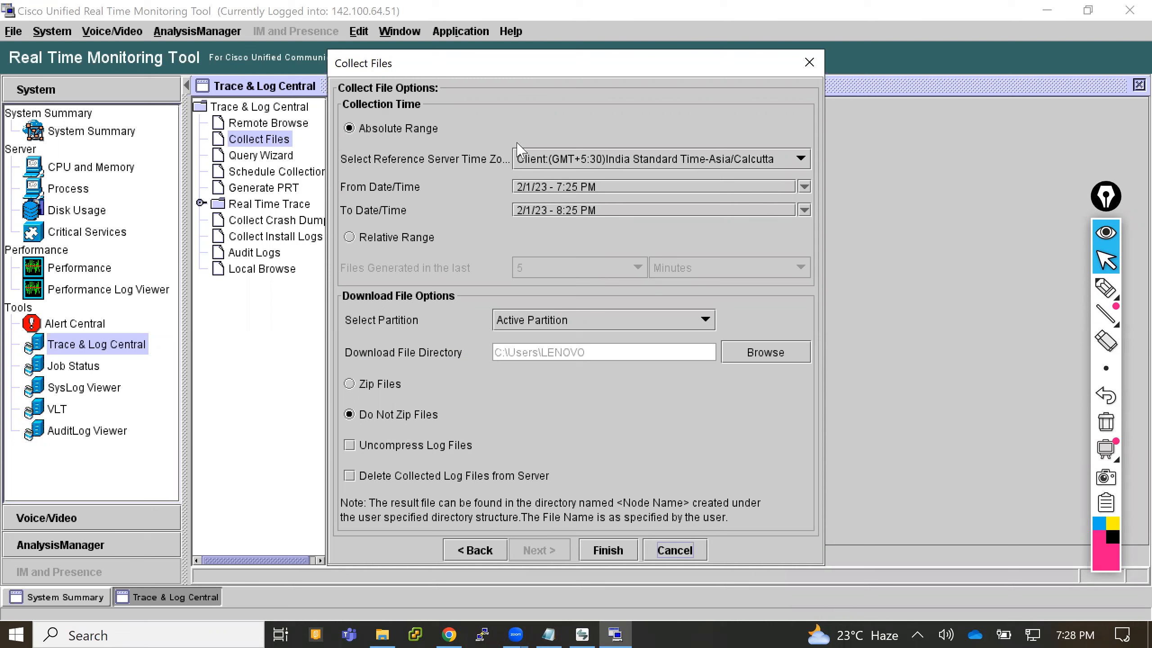
click(350, 237)
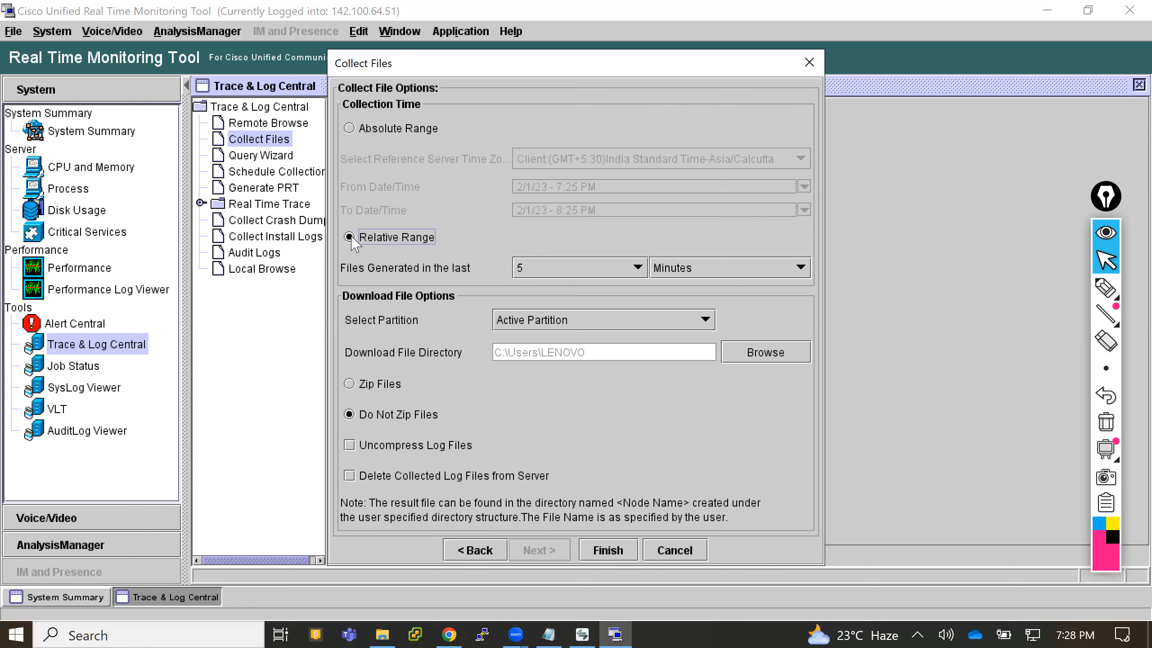
- Switch to Cisco Unified CM Administration in Chrome and list the configured phones
click(449, 632)
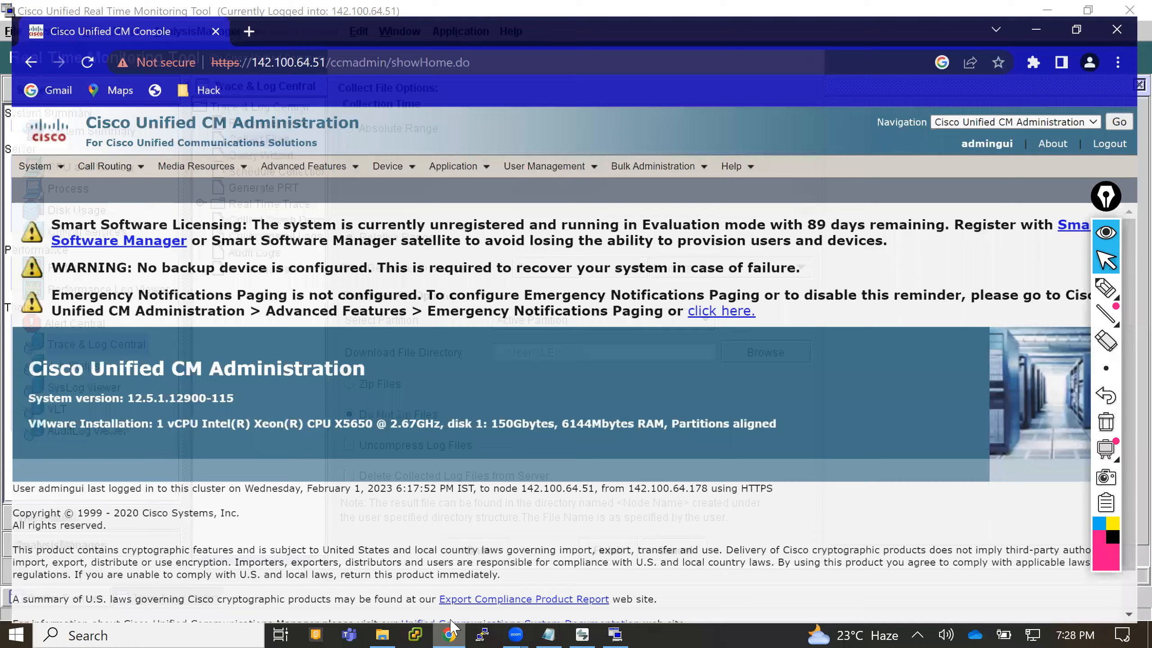
mouse_move(384, 154)
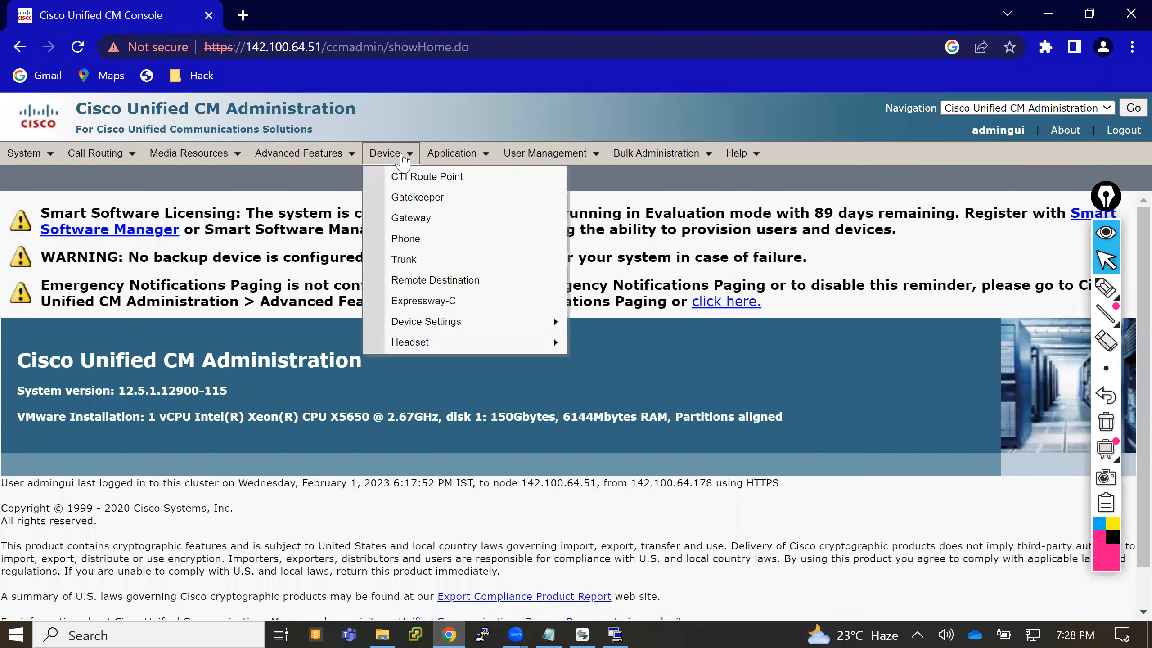
click(406, 239)
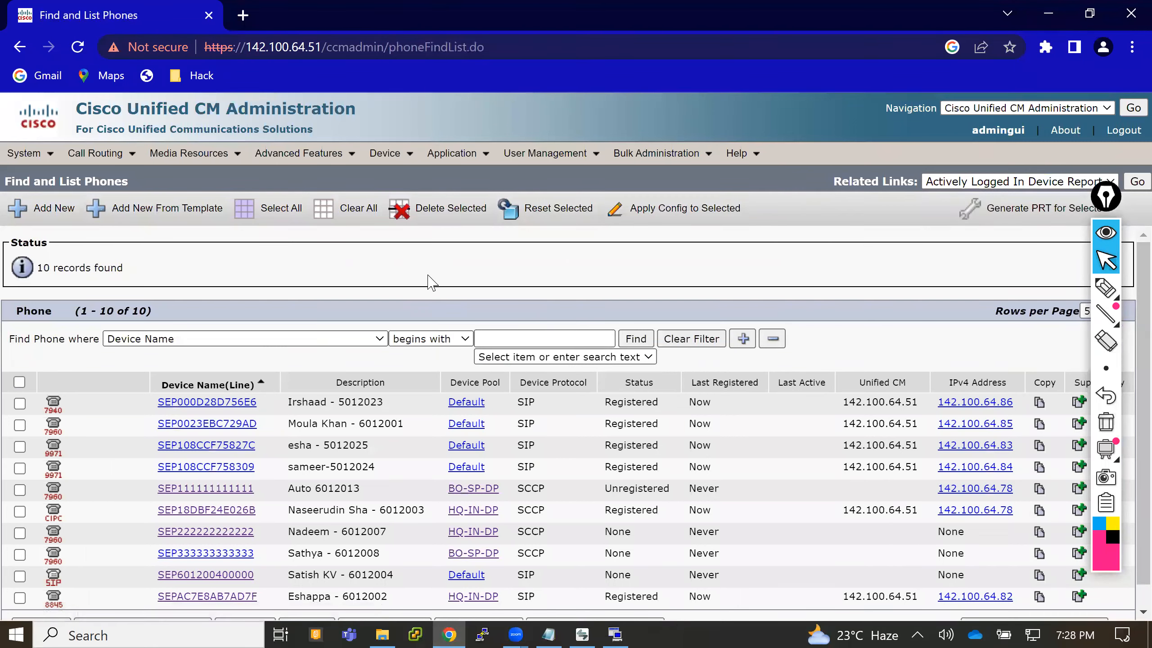
scroll(431, 282, down, 1)
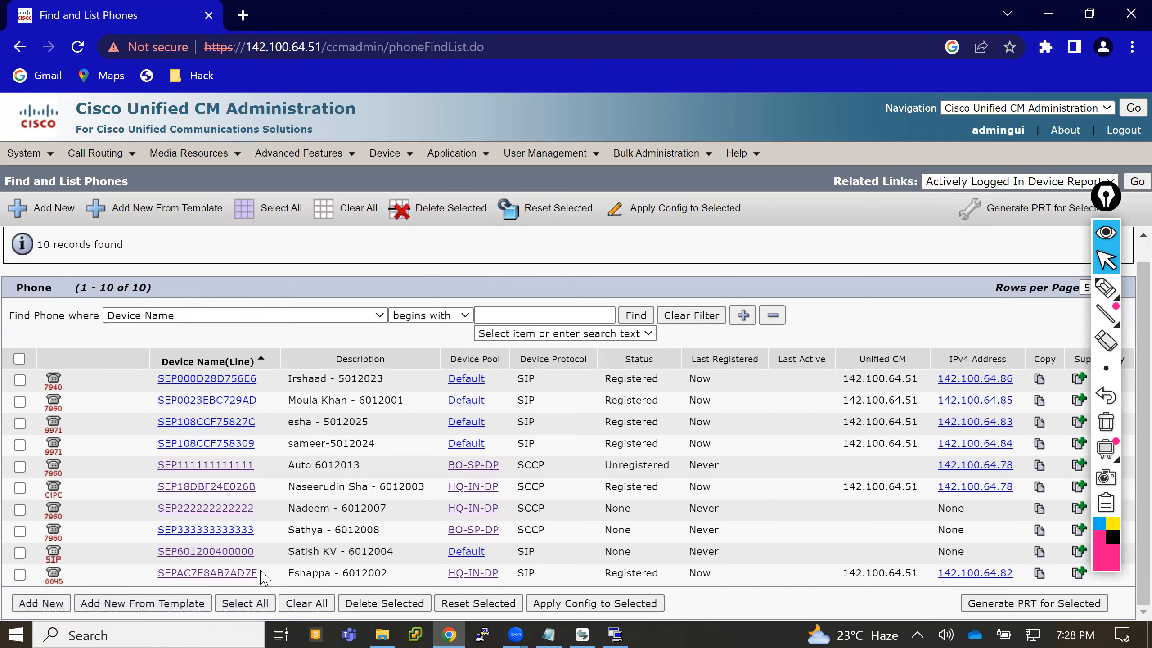
- Copy the device name and description of phone SEPAC7E8AB7AD7F from the phone list into a new Notepad document
drag(390, 580, 160, 578)
key(ctrl+c)
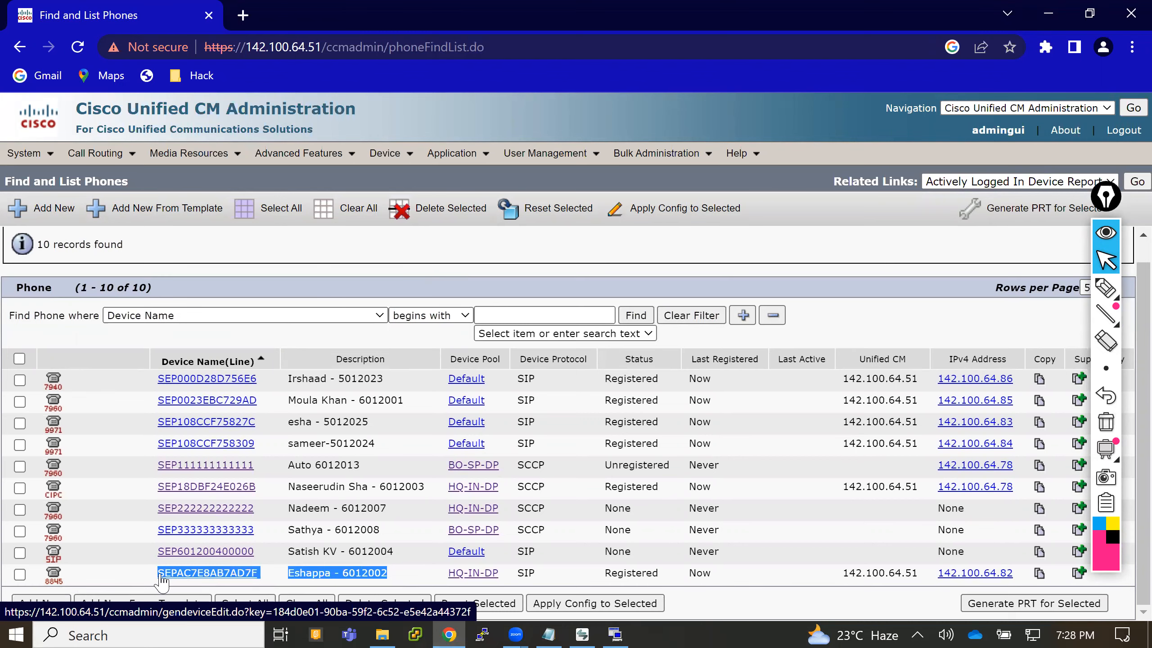
key(super+r)
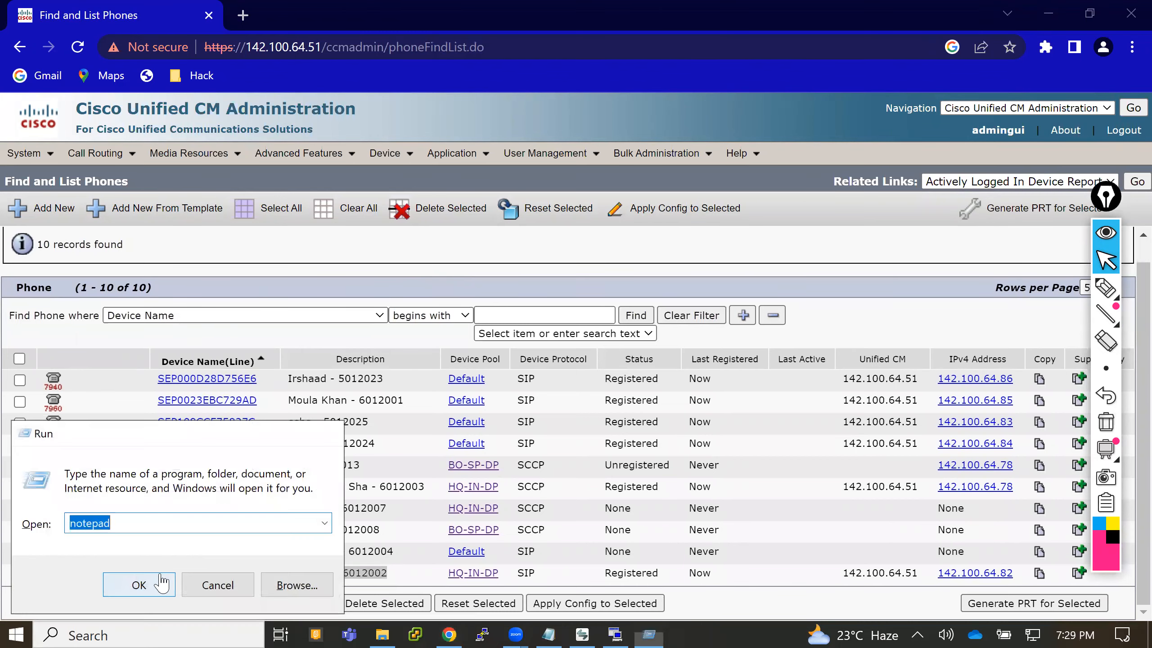
click(161, 584)
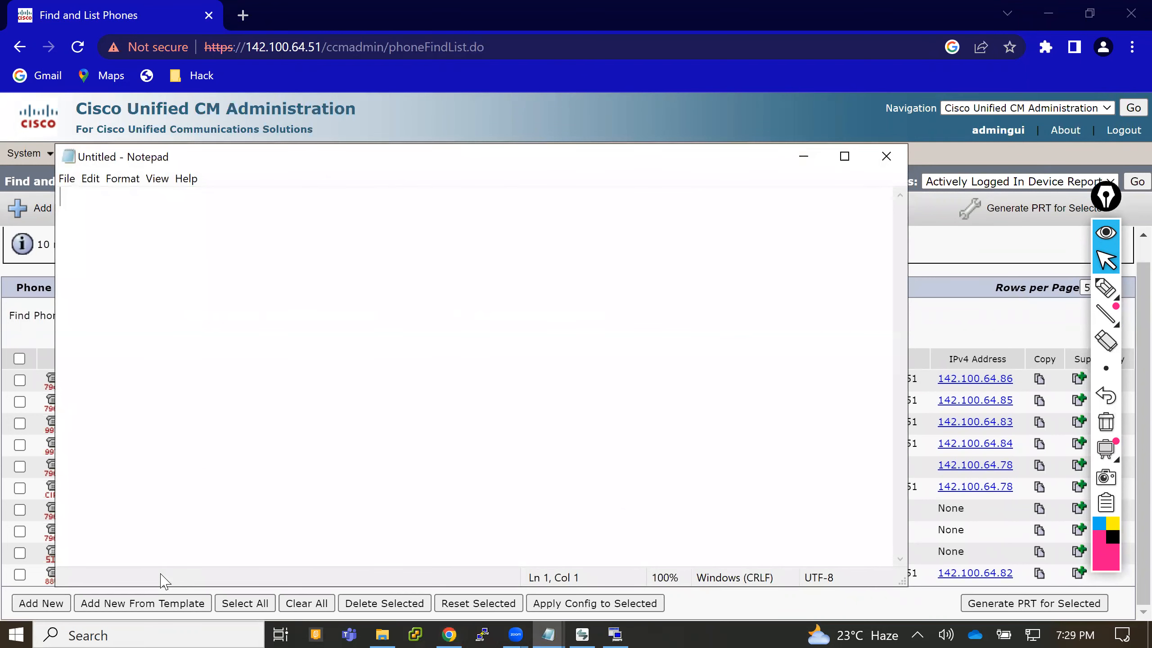
key(ctrl+v)
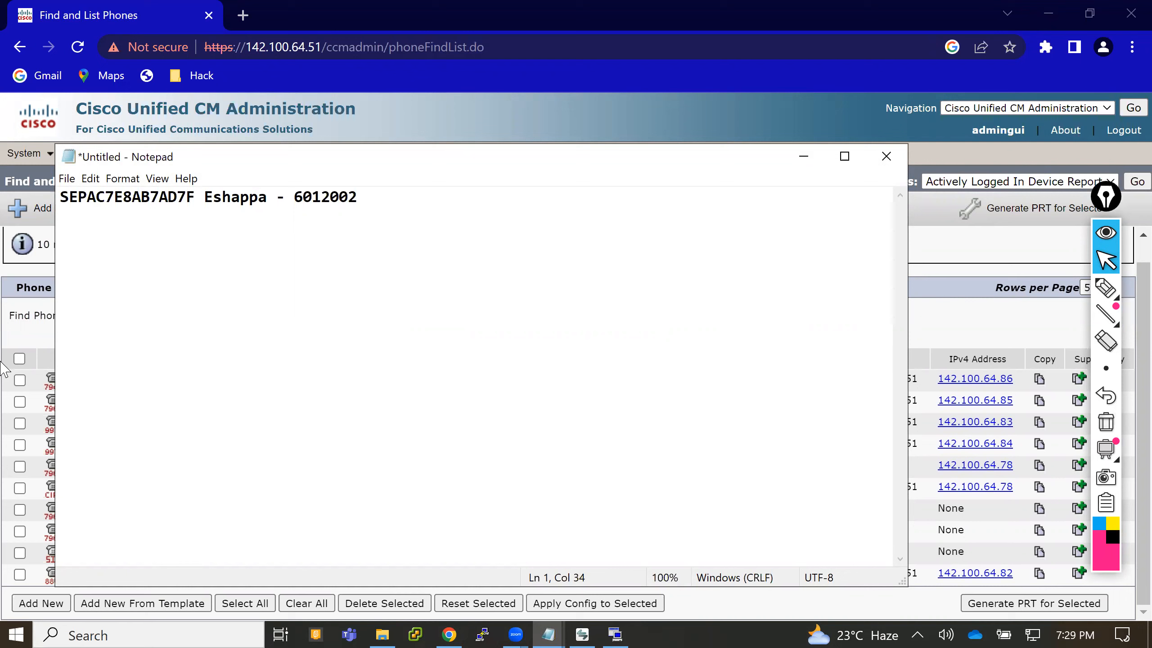
- Add the heading "Reset the Phone from CM:" on its own line above the pasted phone details
click(62, 196)
key(Return)
key(Up)
text(Reset )
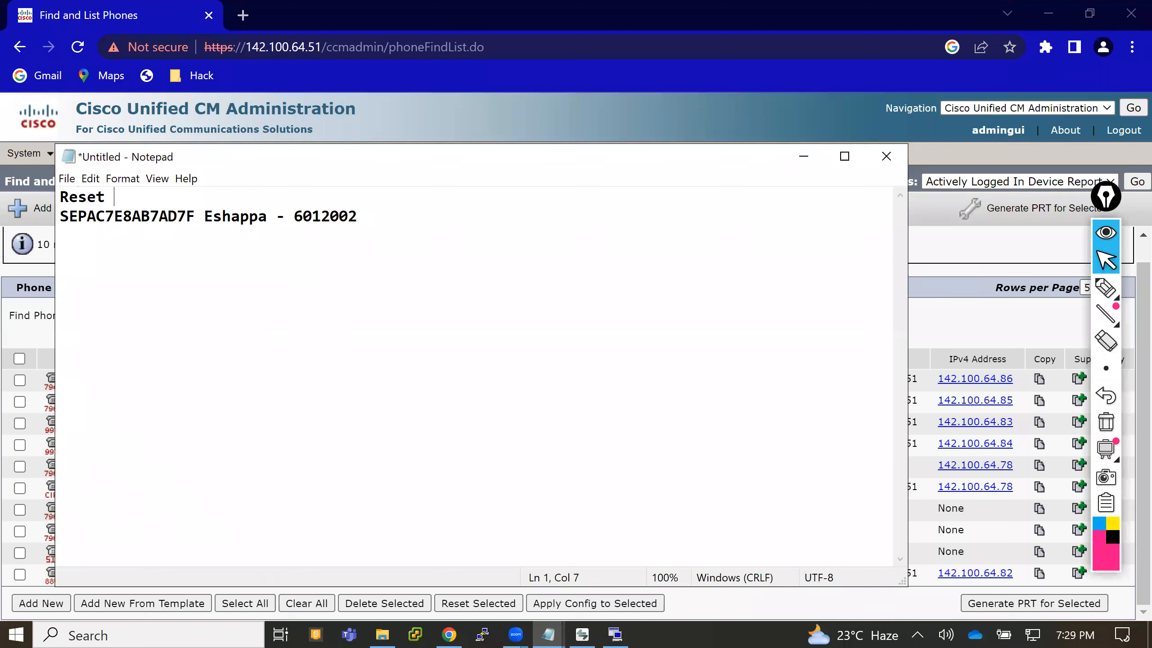
text(the Phone )
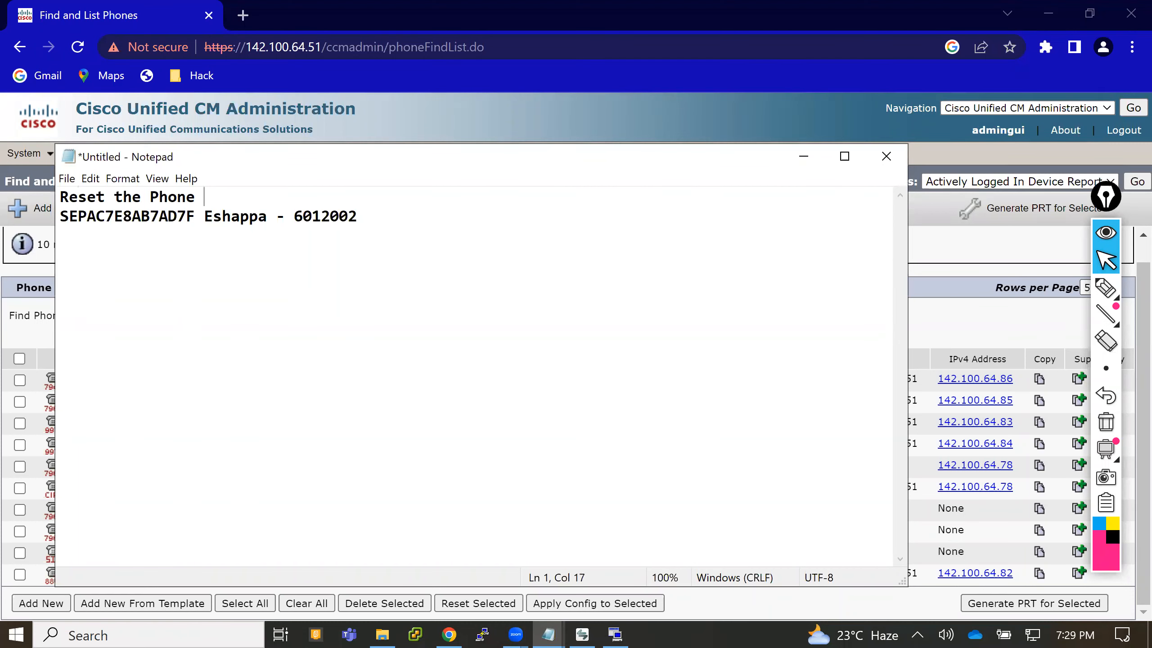
text(from CM:)
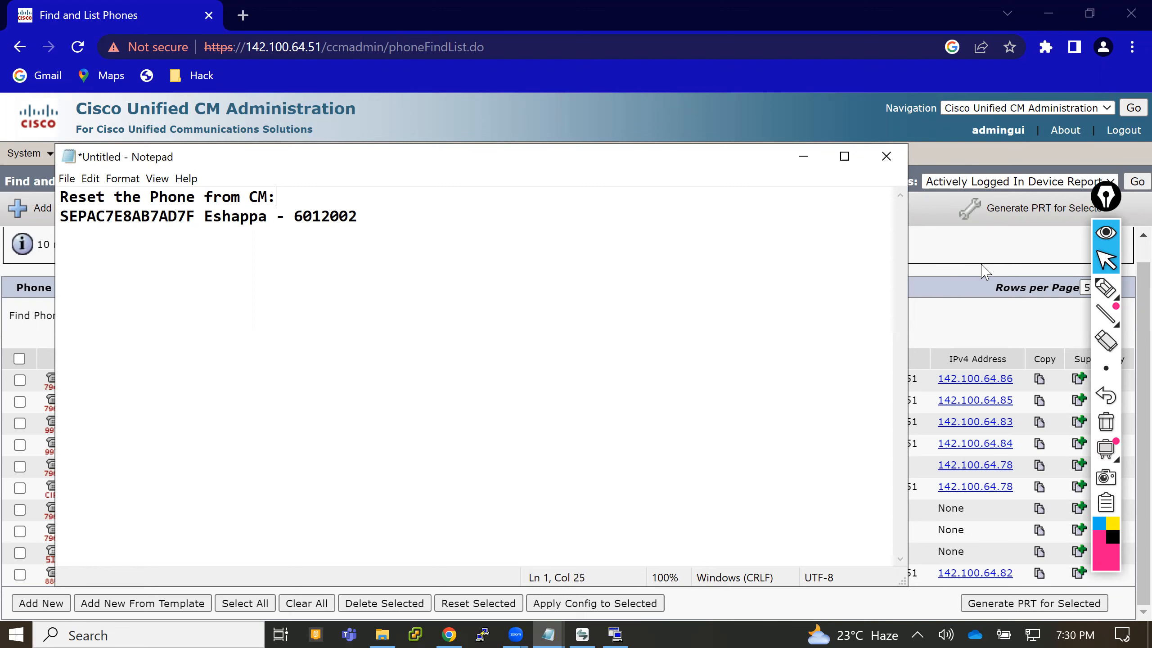
- Copy the device name and description of phone SEP0023EBC729AD from Chrome into the Notepad document, below the first entry after blank lines
click(951, 262)
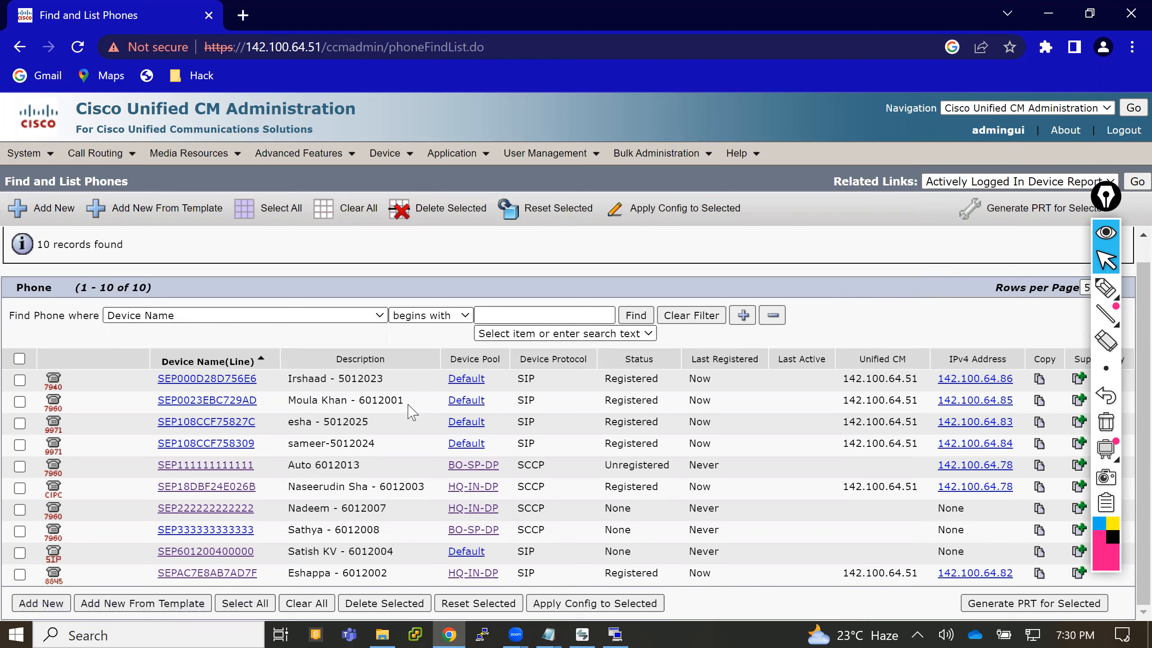
drag(408, 401, 158, 408)
key(ctrl+c)
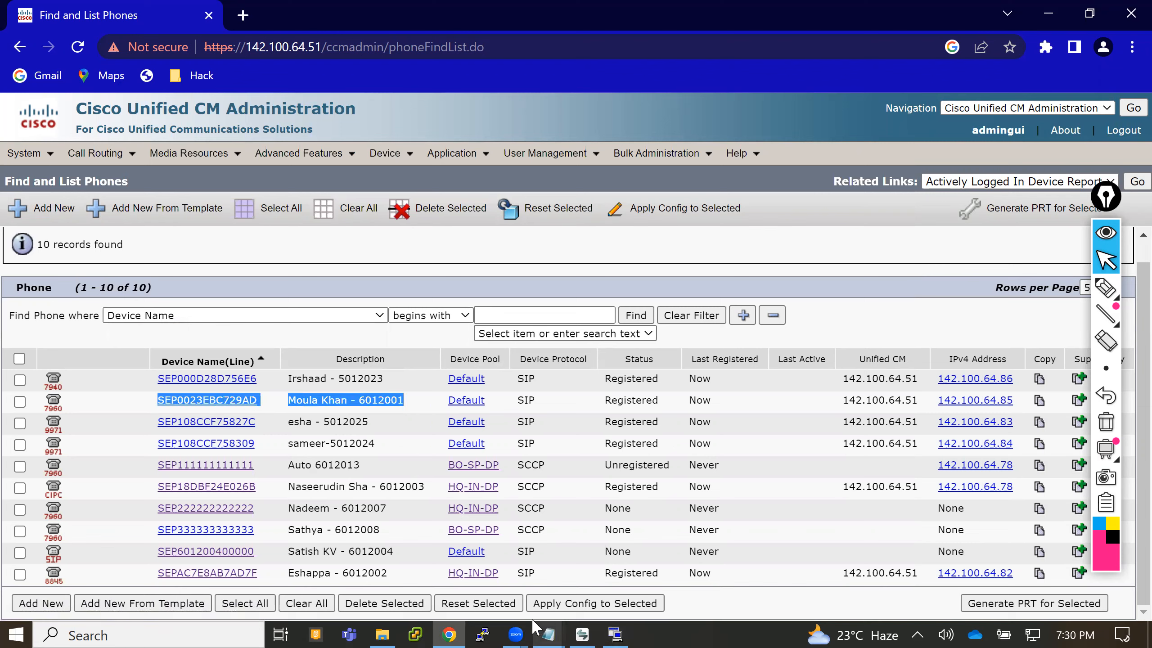
mouse_move(583, 628)
click(607, 574)
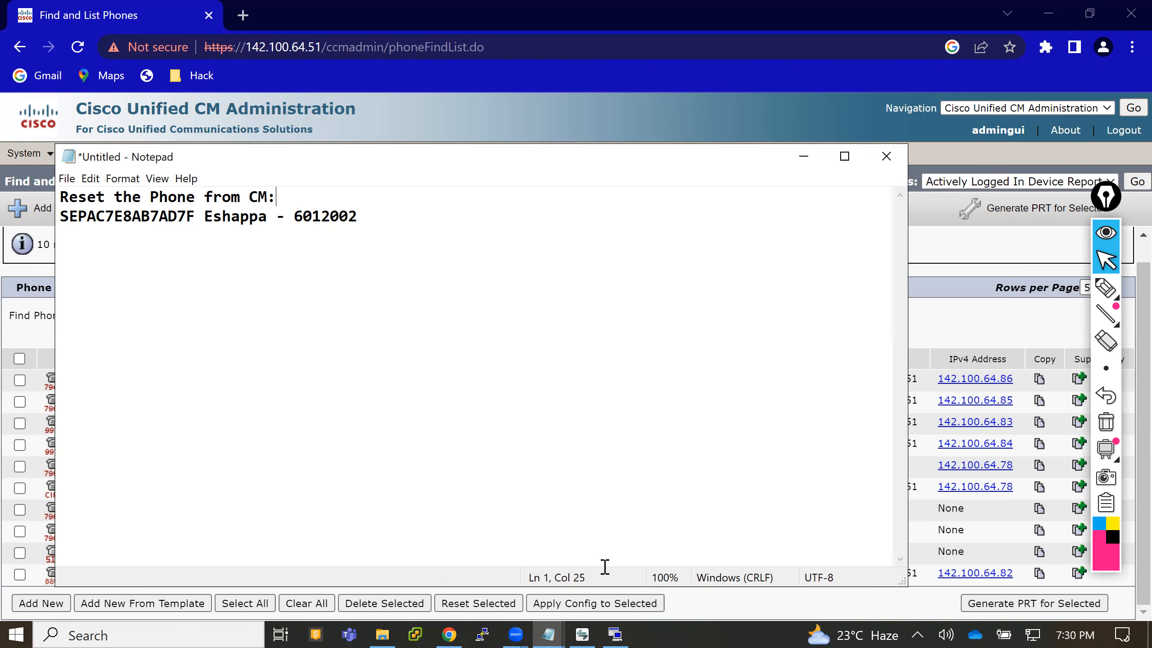
click(416, 215)
key(Return)
key(Return)
- Add the heading "Unplug and plug the cable:" above the SEP0023EBC729AD entry and insert an extra blank line between the two sections
key(Return)
key(ctrl+v)
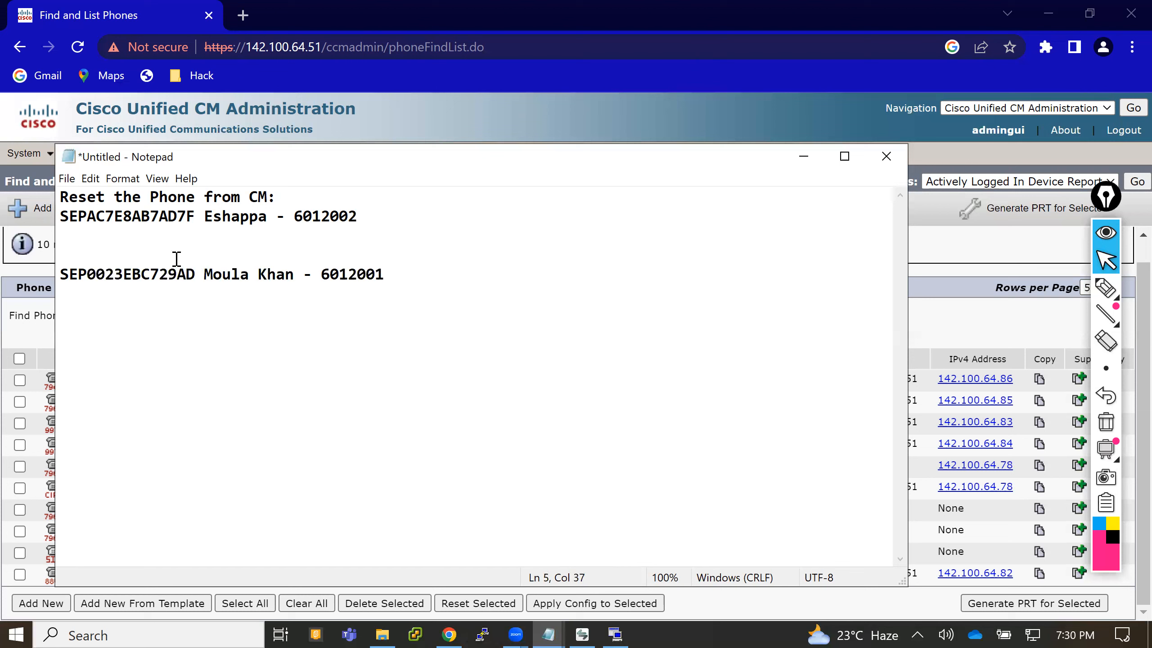
click(128, 254)
key(Return)
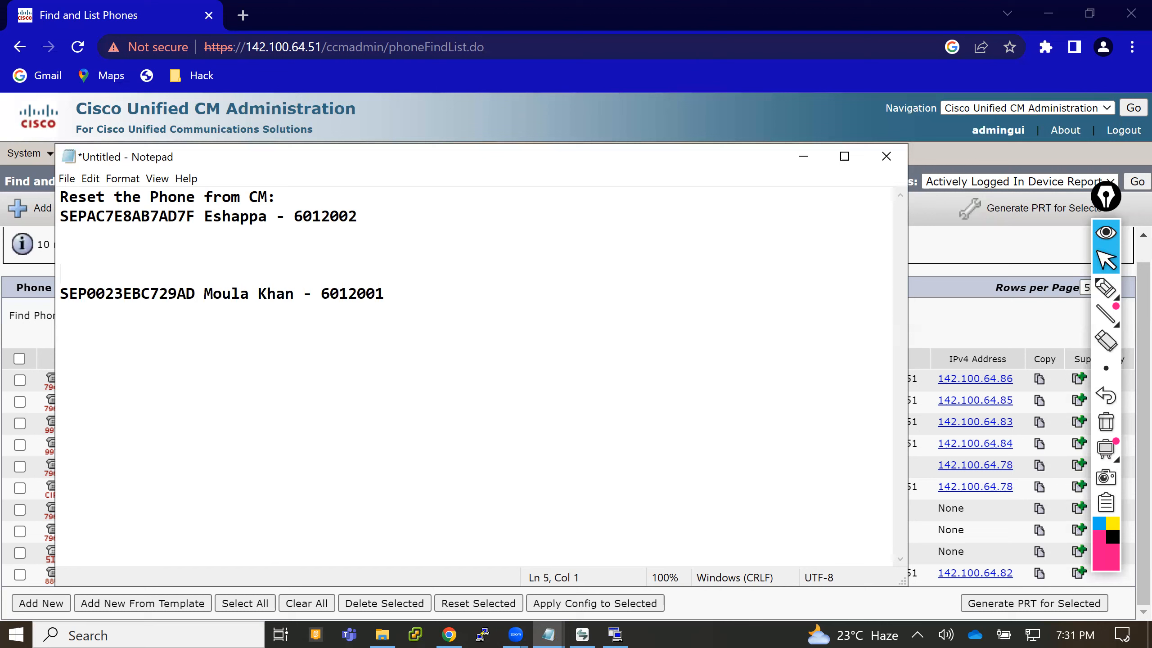
text(Remo)
key(BackSpace)
key(BackSpace)
key(BackSpace)
key(BackSpace)
key(BackSpace)
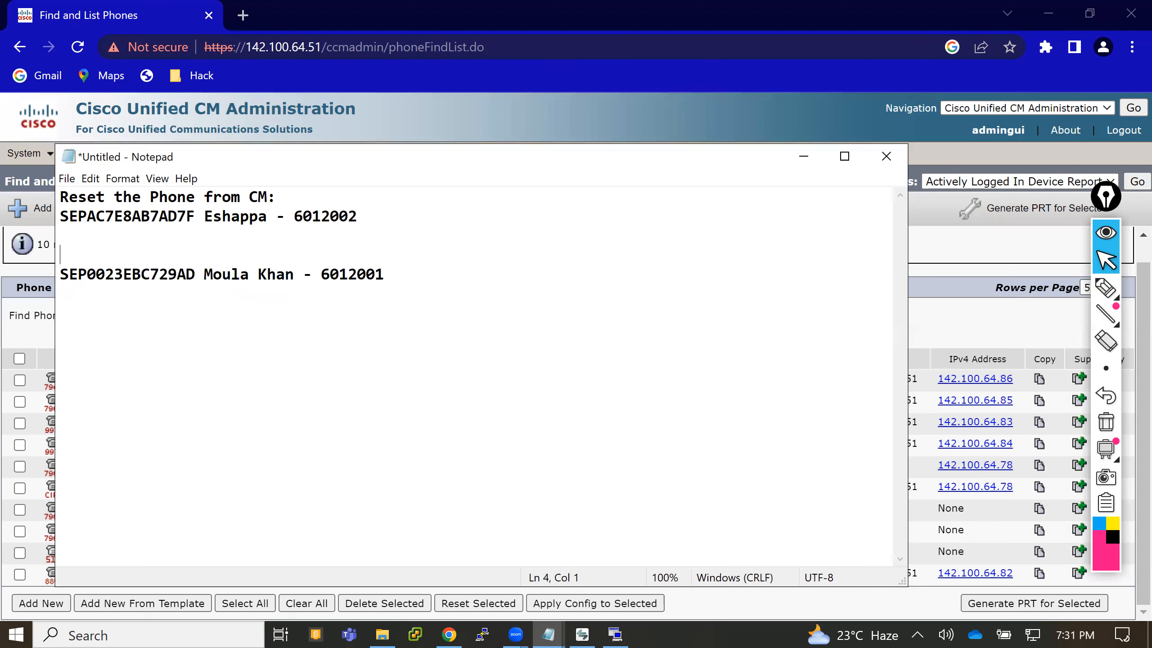
text(Unplug and)
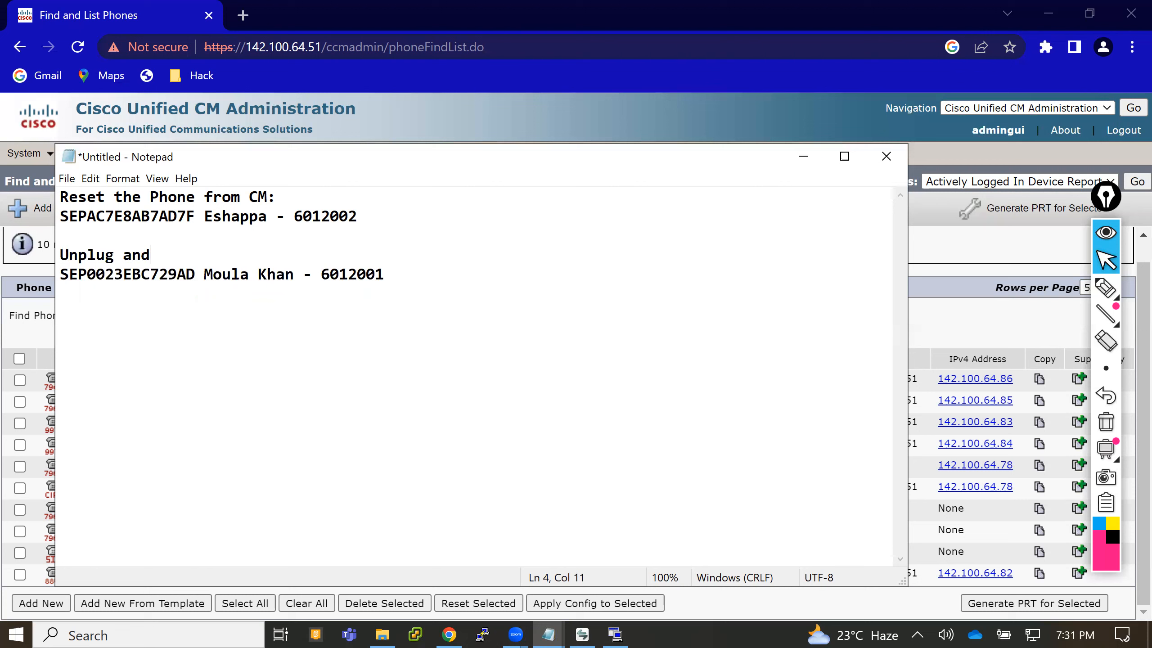
text( plug the cable)
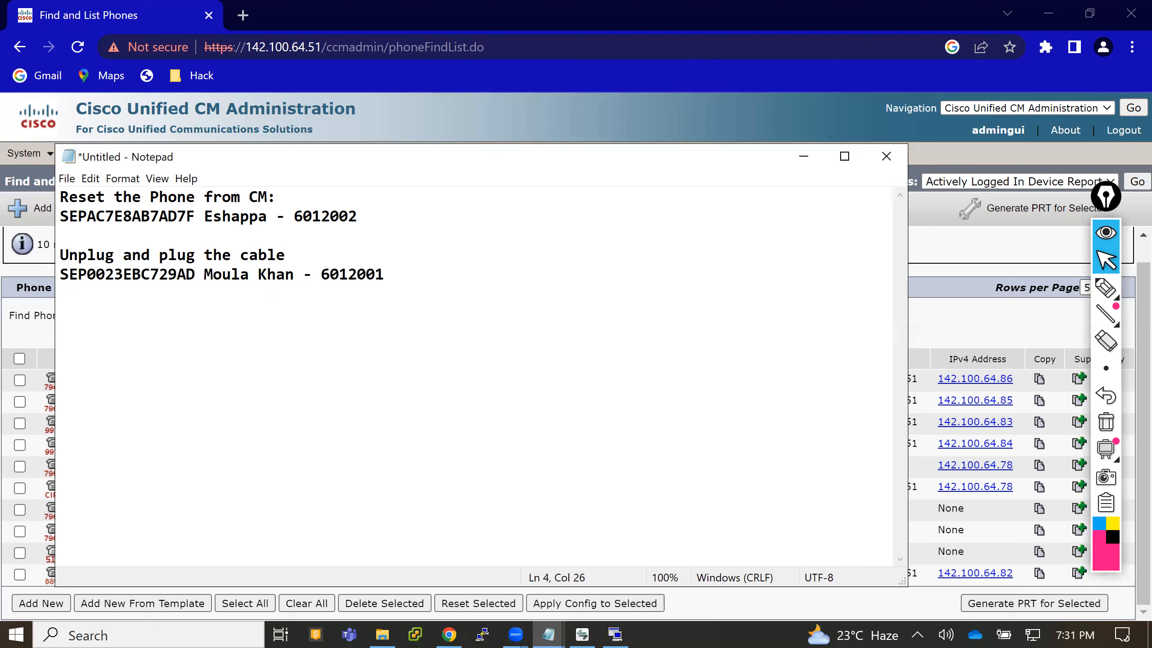
text(:)
key(Up)
key(Return)
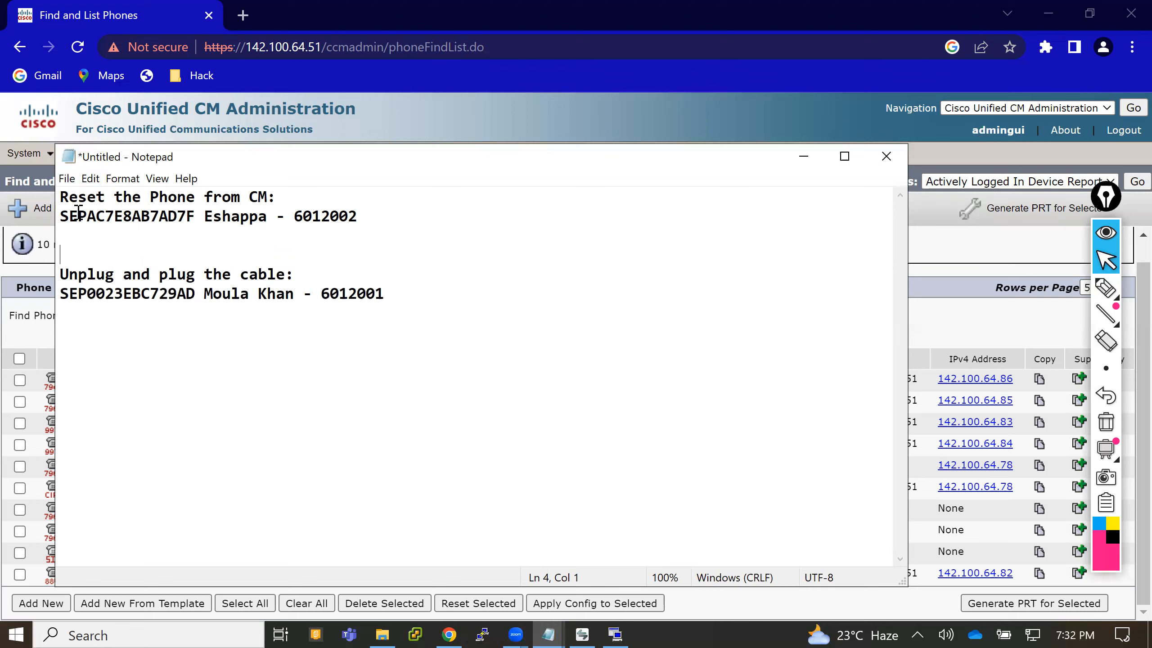
- Switch back to Cisco Unified CM Administration, reset phone SEPAC7E8AB7AD7F and close the Device Reset window
click(931, 257)
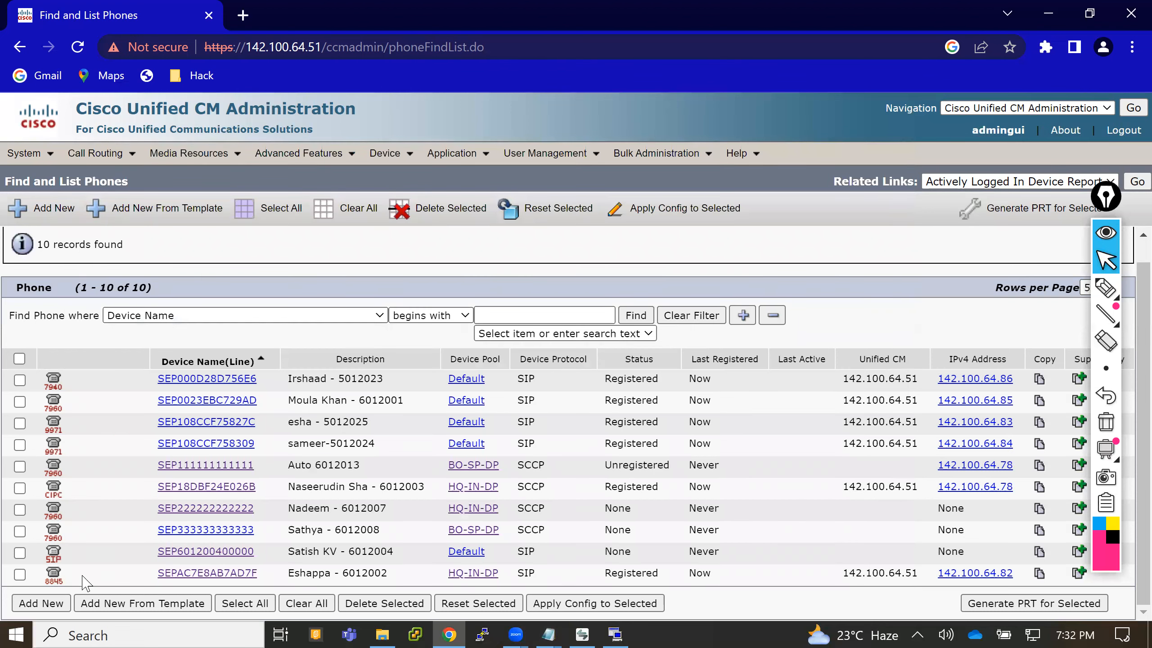
click(19, 574)
click(535, 209)
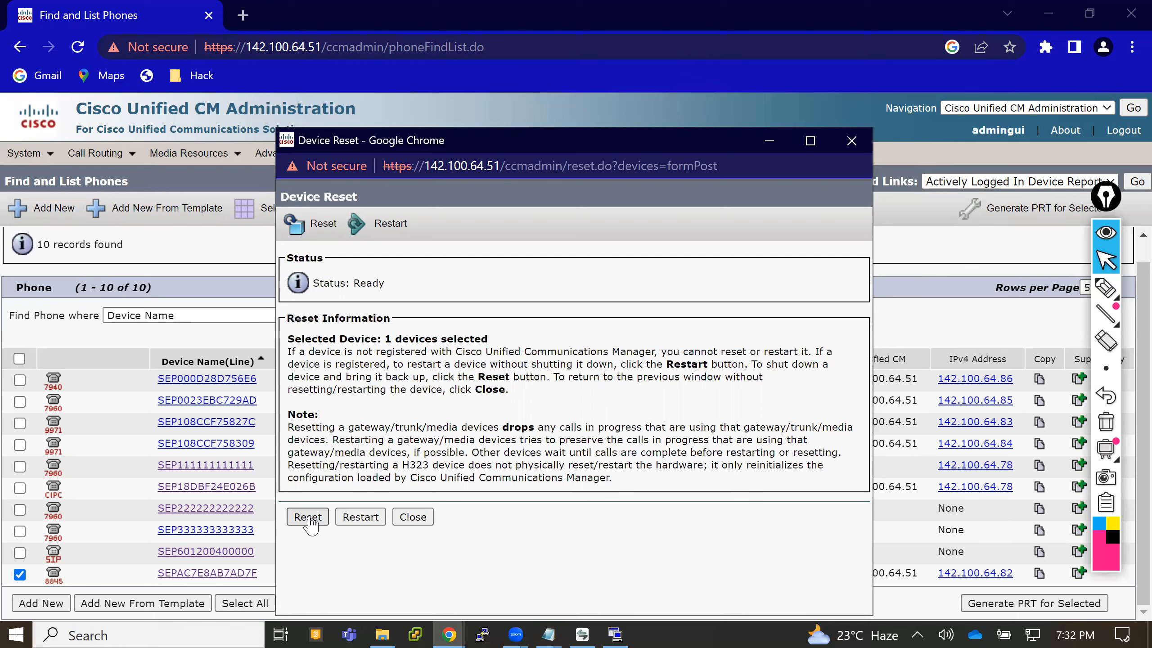
click(309, 519)
click(412, 518)
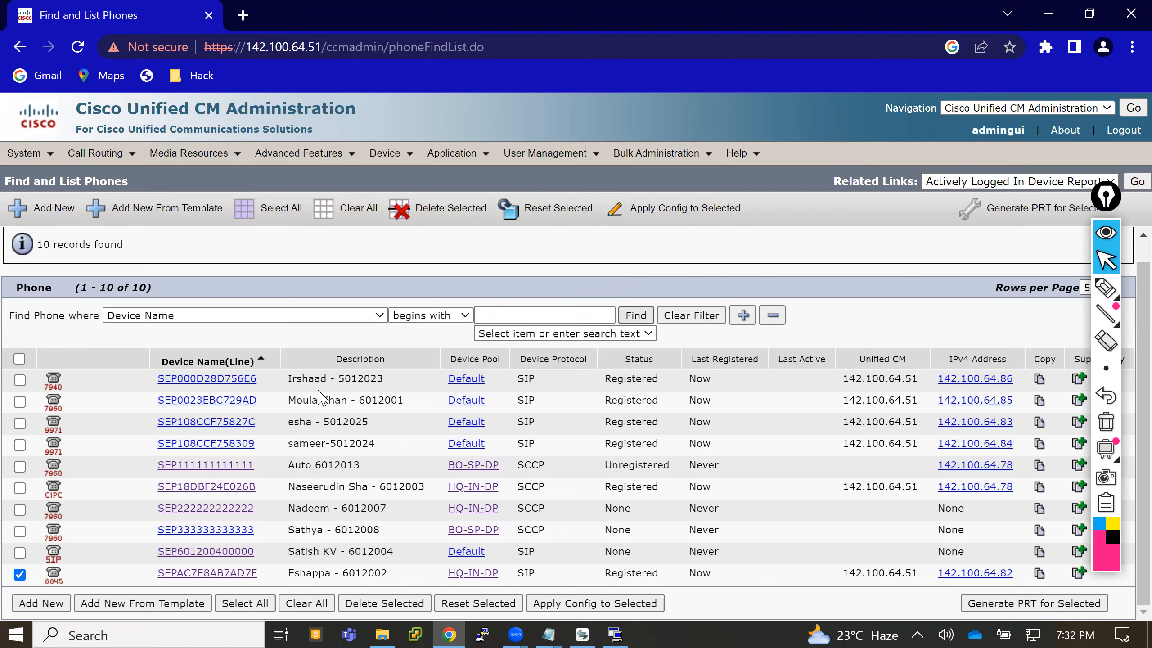
- Refresh the phone list repeatedly to check the registration status of phone SEPAC7E8AB7AD7F
click(635, 318)
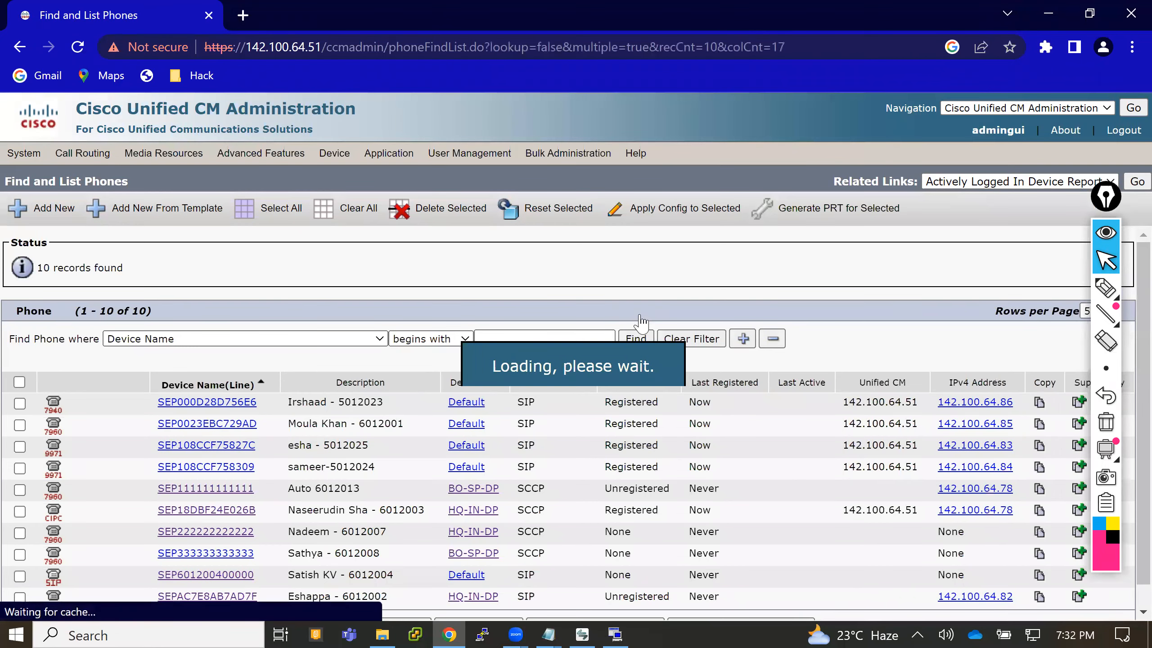
click(647, 339)
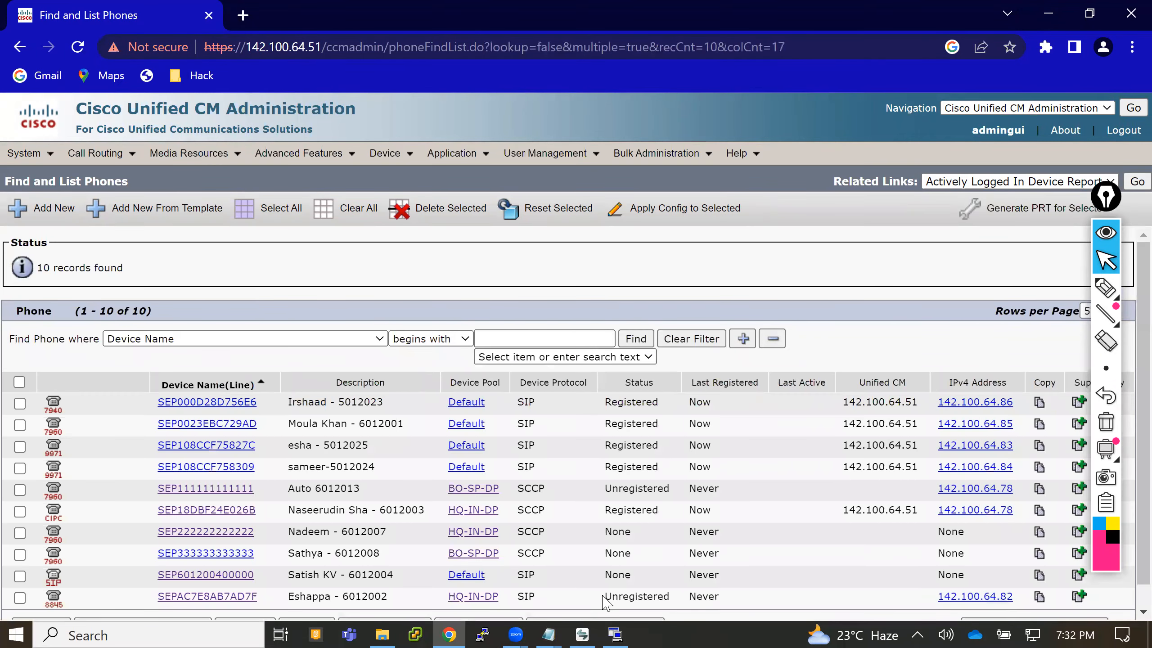
drag(603, 597, 696, 607)
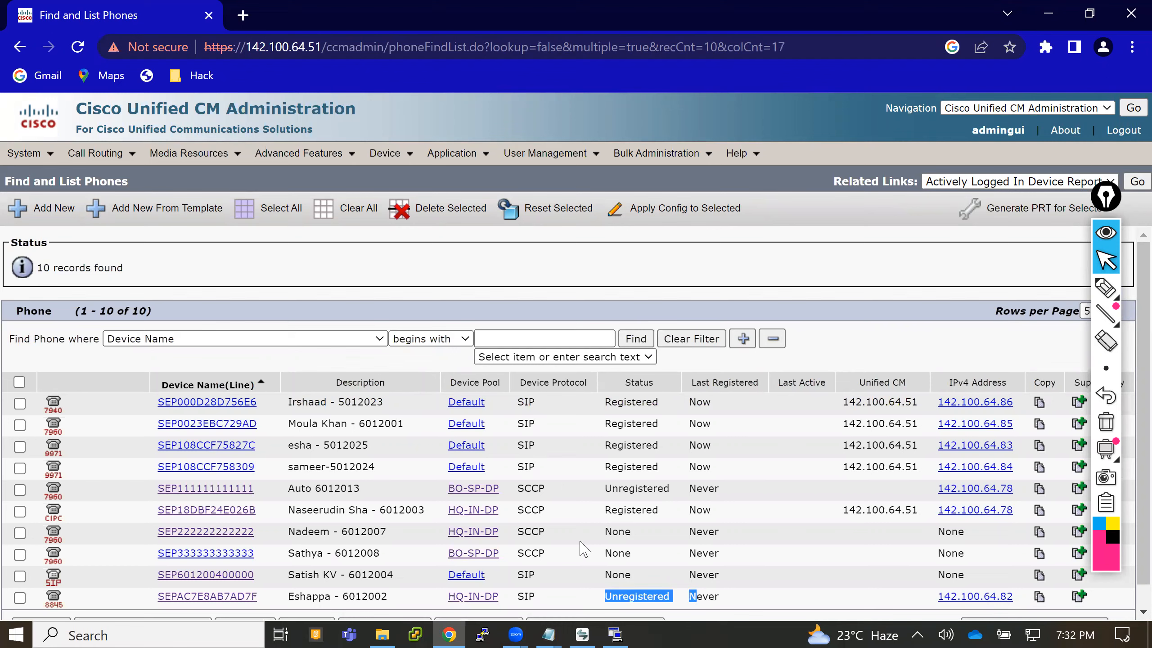
click(640, 340)
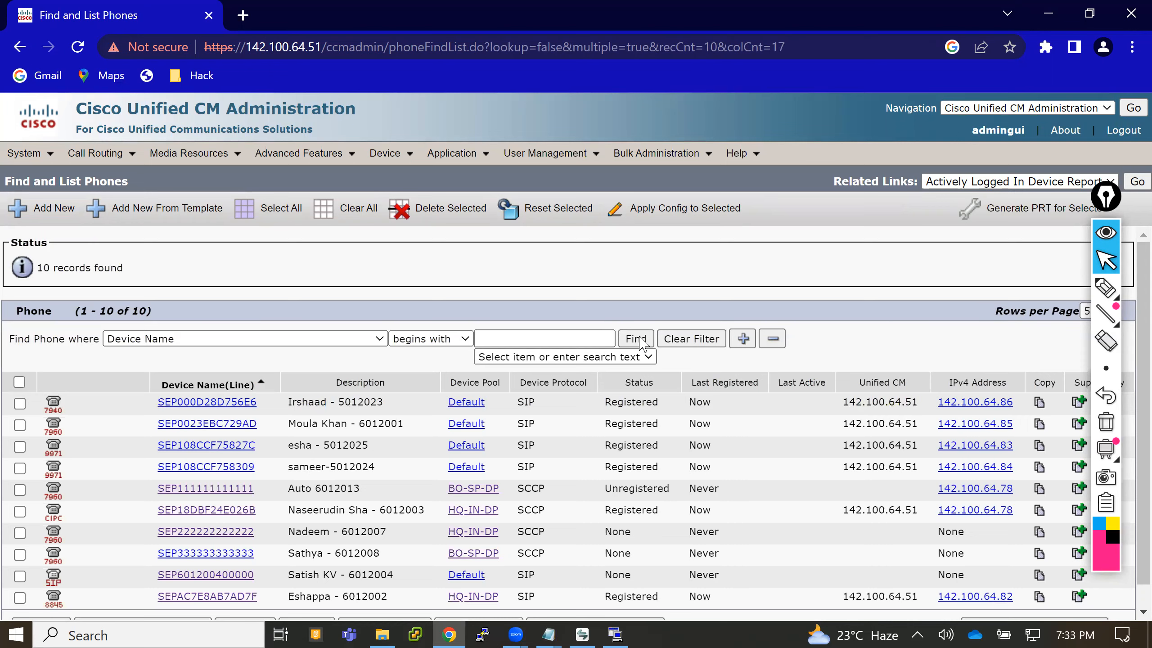
- Keep refreshing the phone list and check the registration status of SEP0023EBC729AD against that of SEPAC7E8AB7AD7F
click(640, 338)
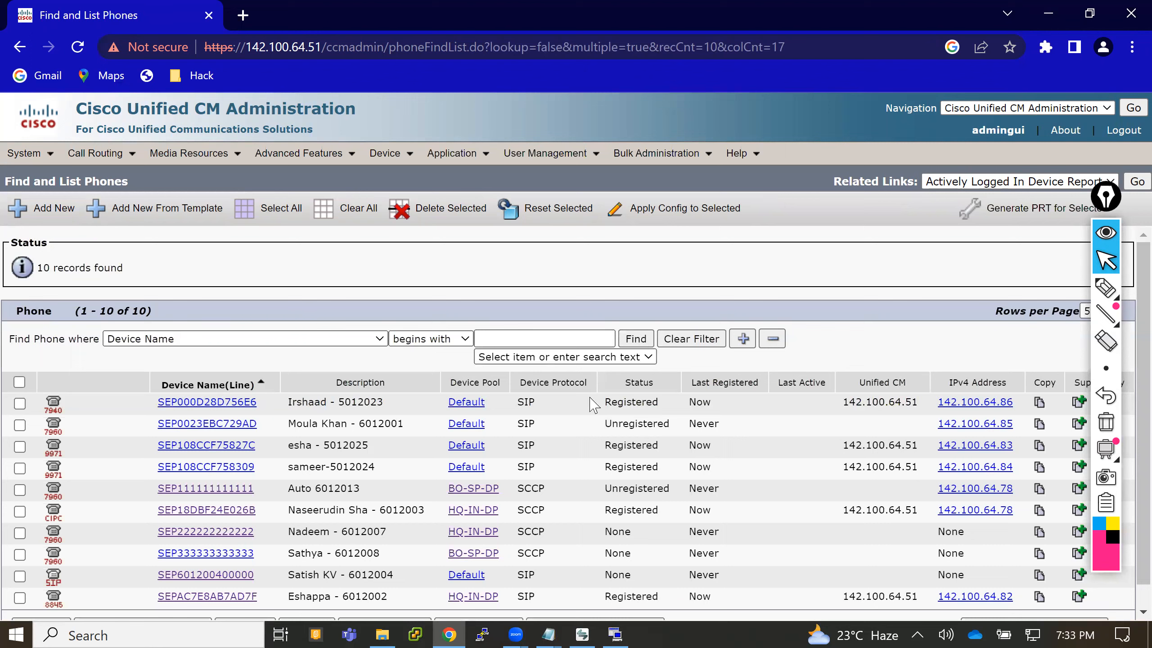
double_click(634, 423)
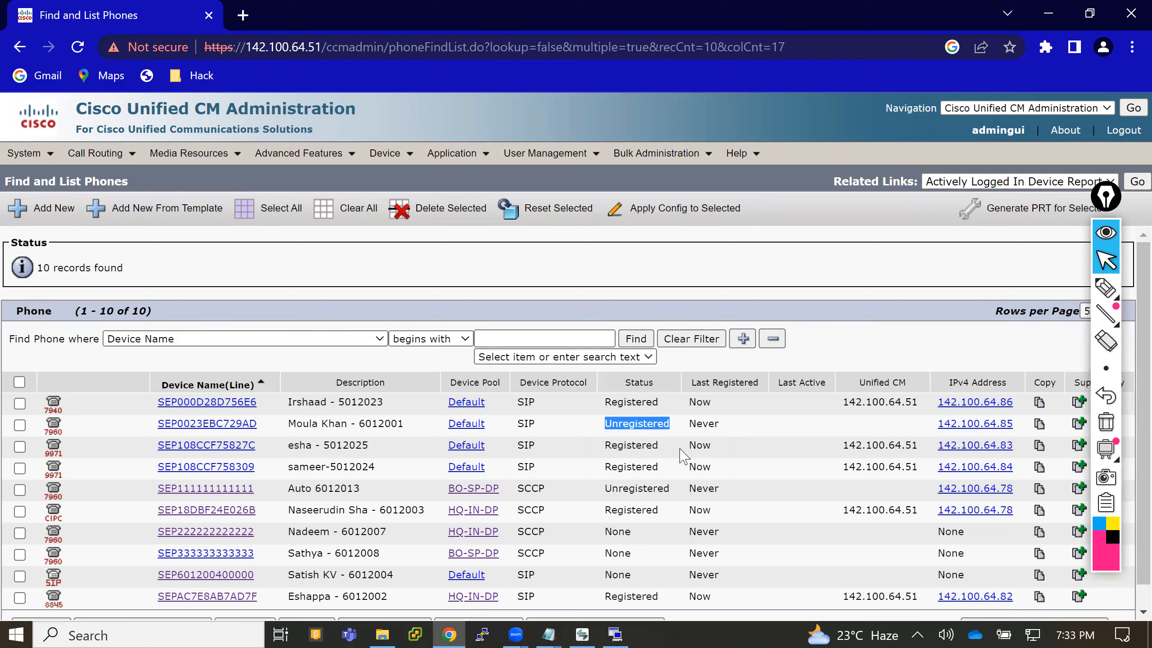
drag(604, 597, 688, 597)
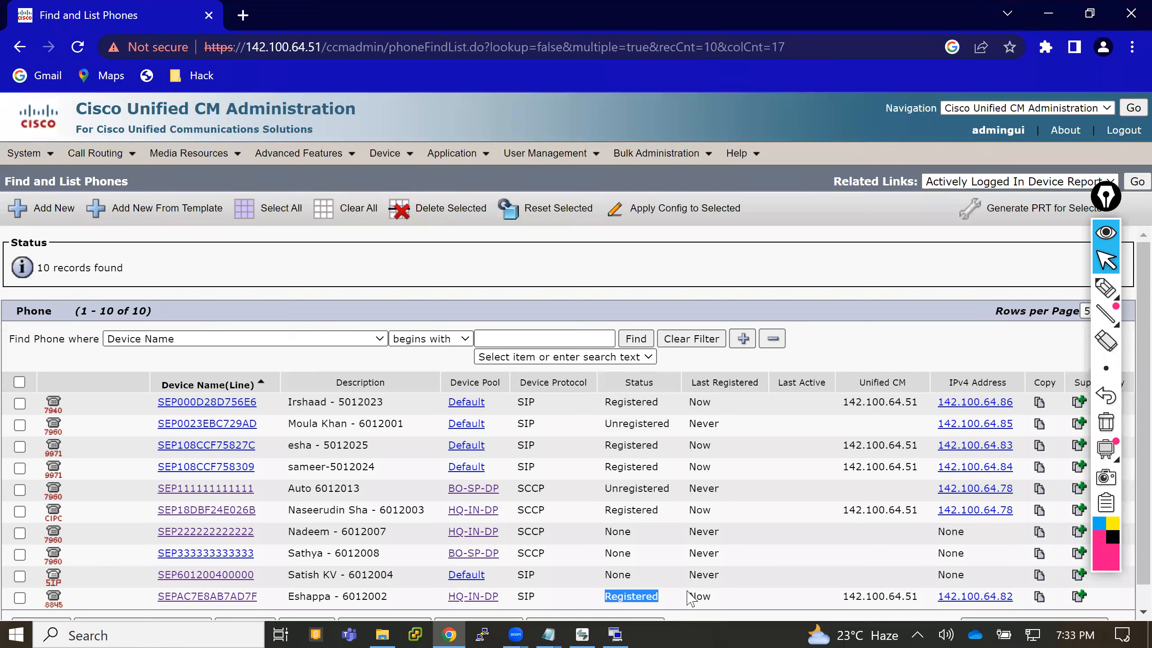
click(636, 337)
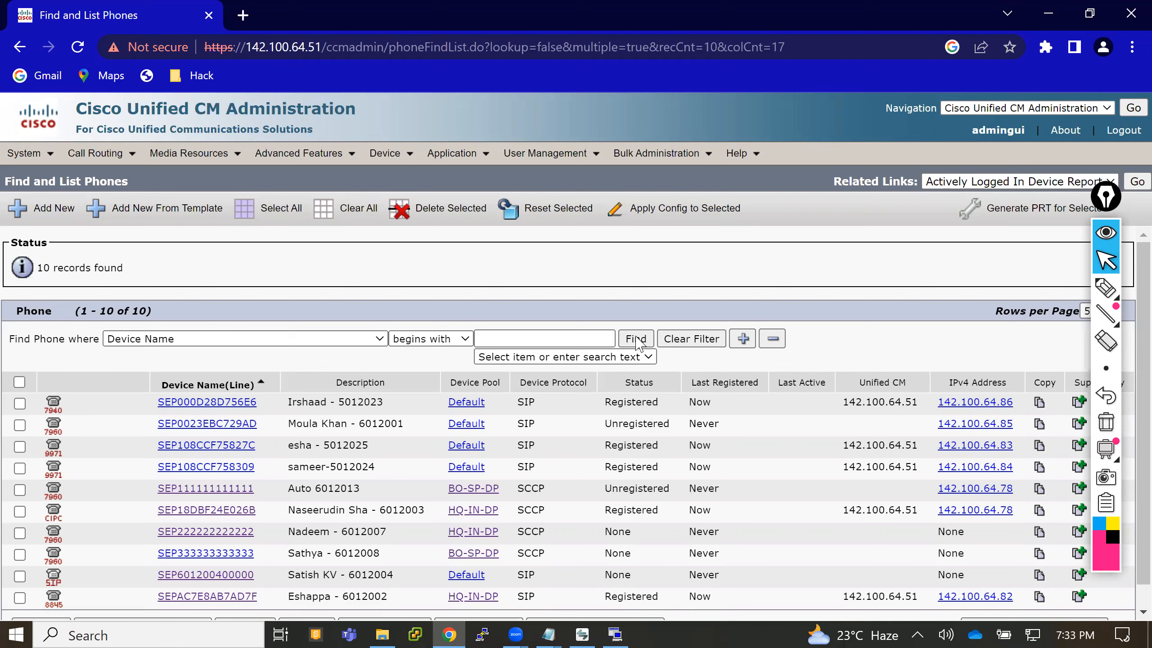
click(637, 338)
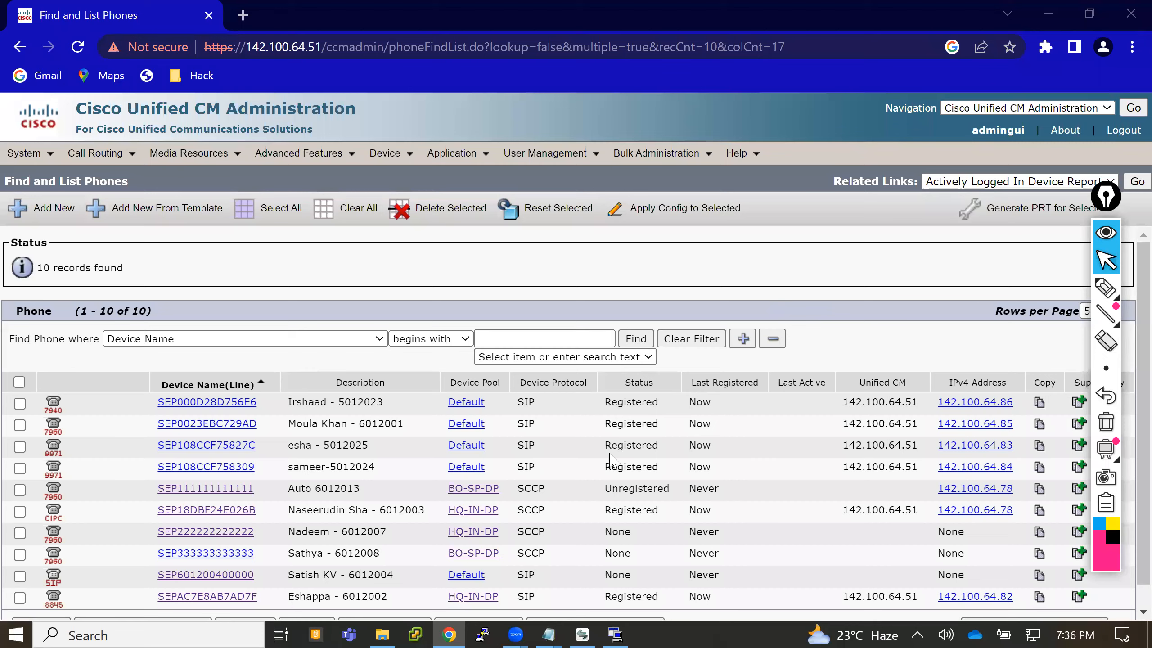
drag(604, 424, 643, 428)
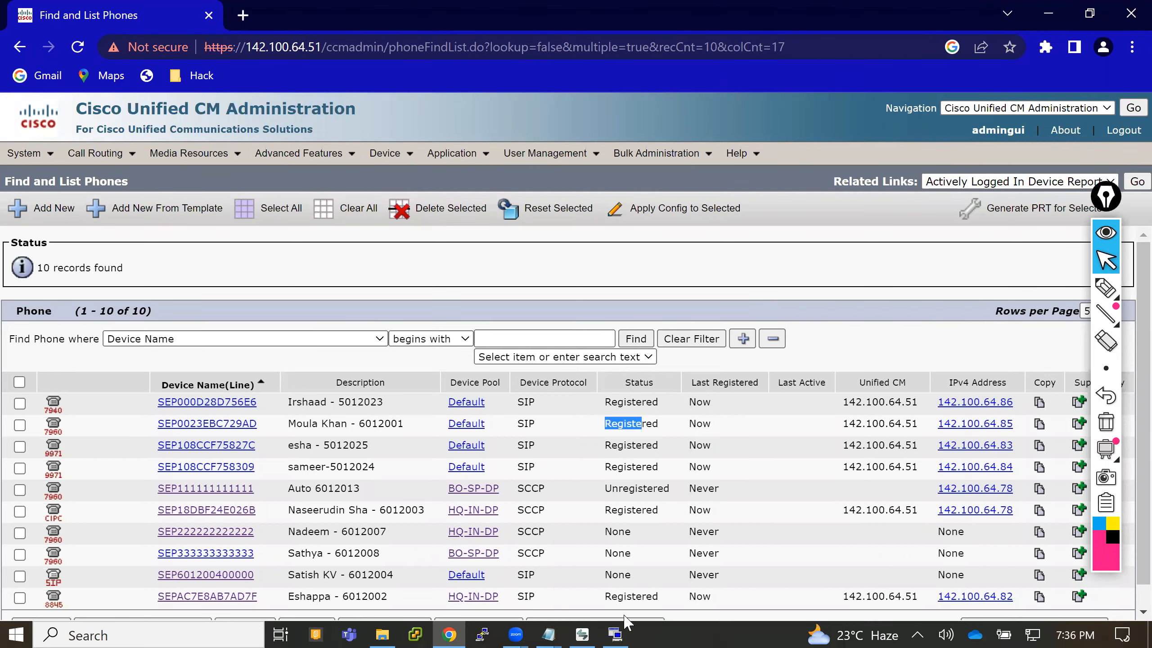
- Switch to the Real Time Monitoring Tool and set the relative range to files generated in the last 10 minutes
click(616, 631)
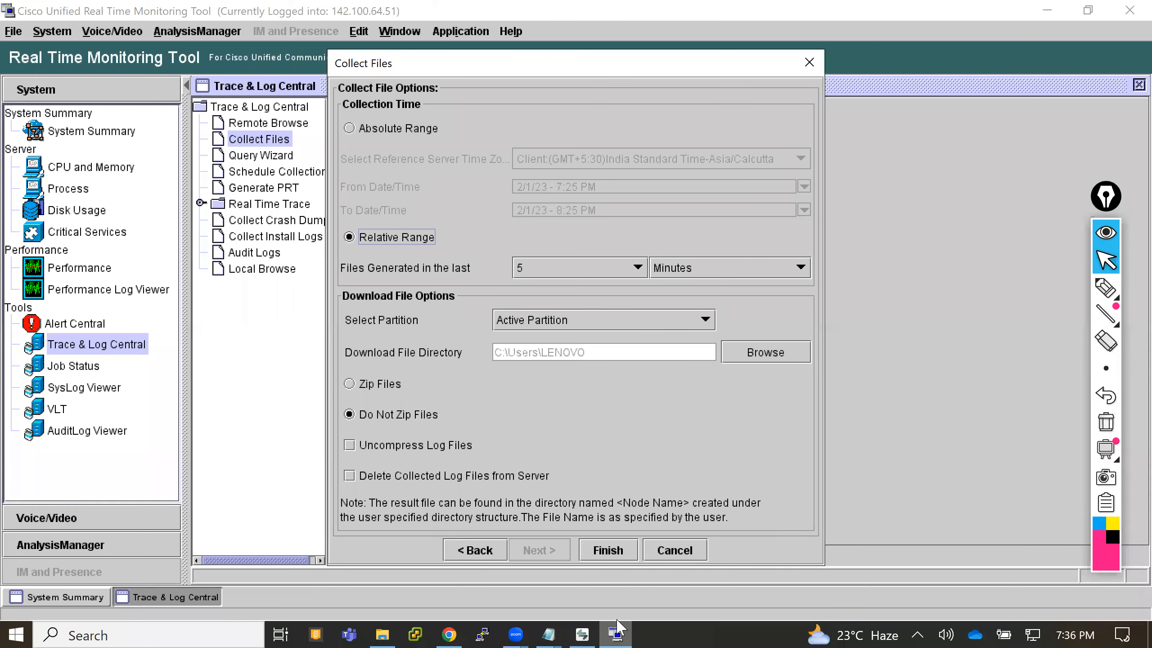
click(613, 270)
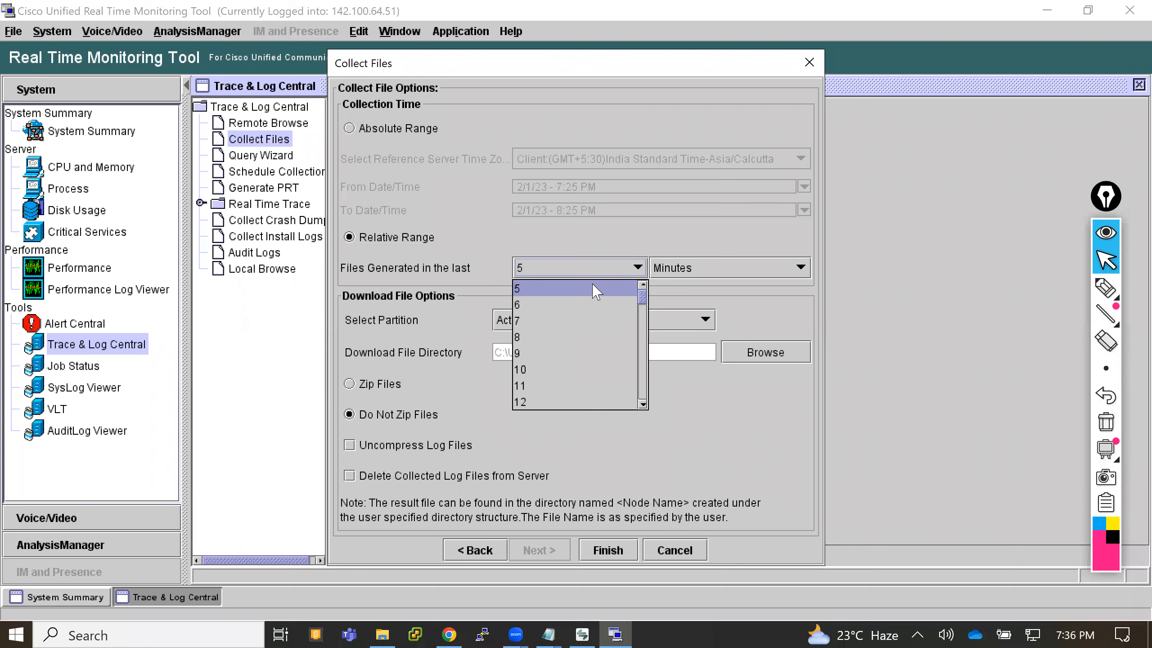
click(563, 370)
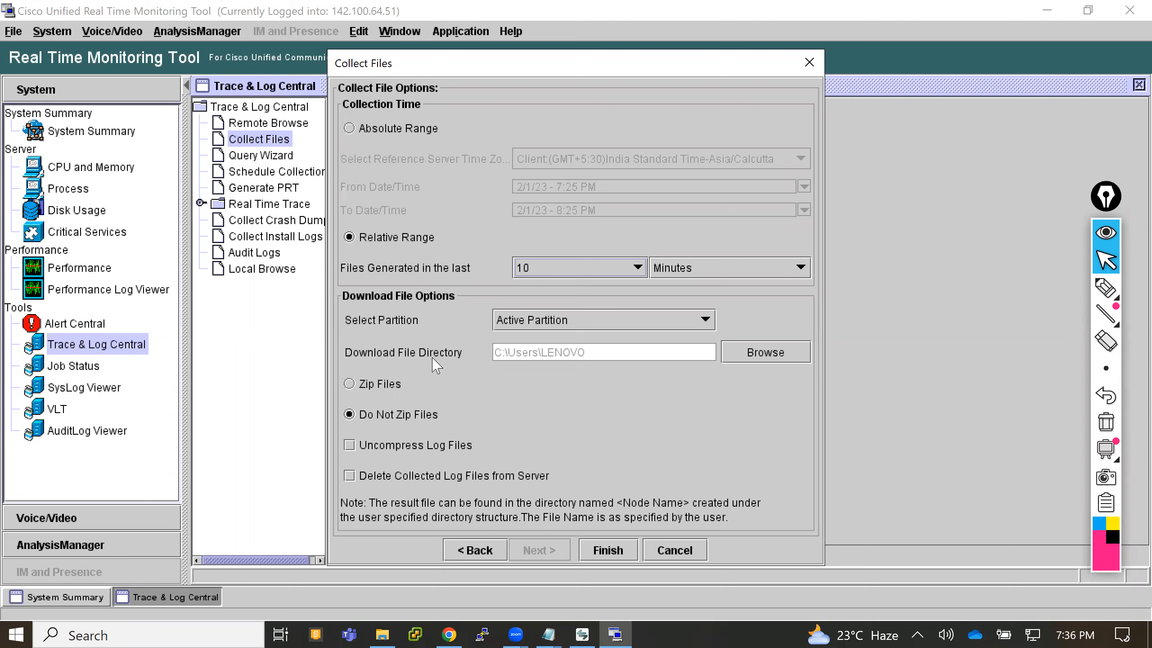
- Create a folder named Logs in D:\2023 and set it as the download file directory
click(751, 354)
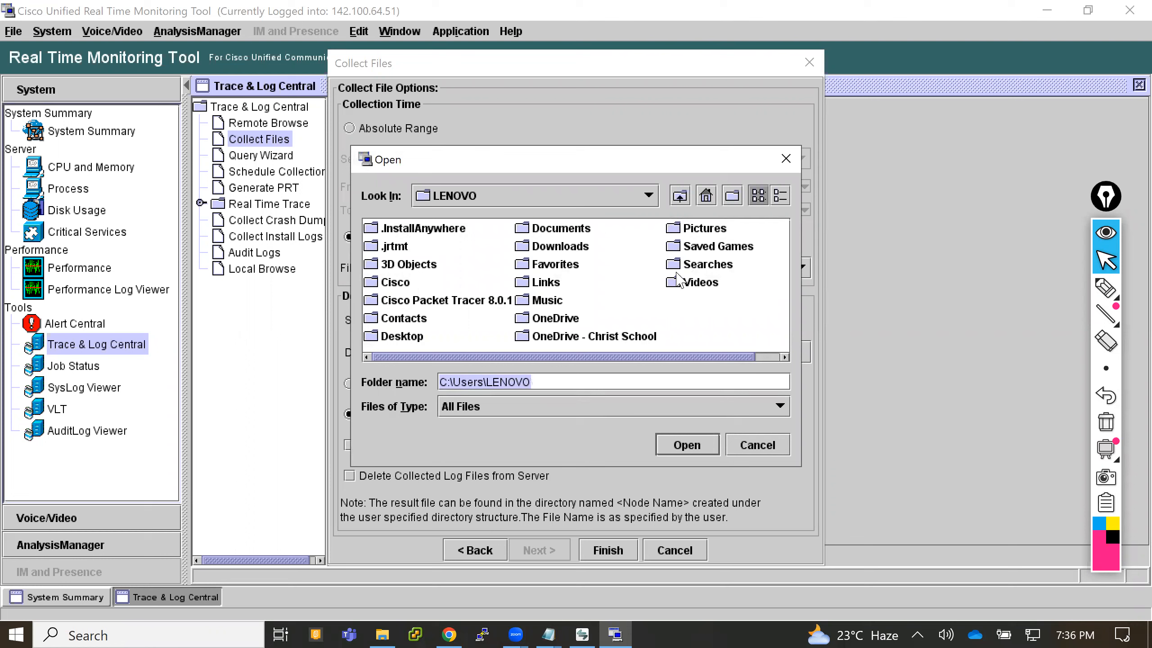
click(650, 195)
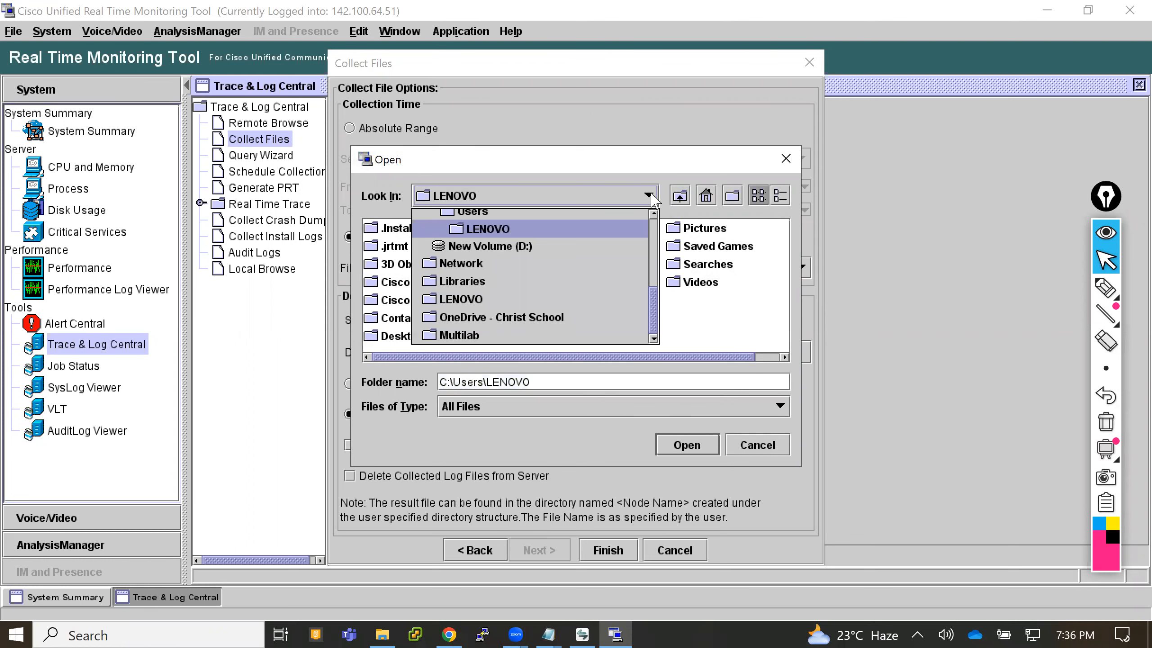
click(520, 255)
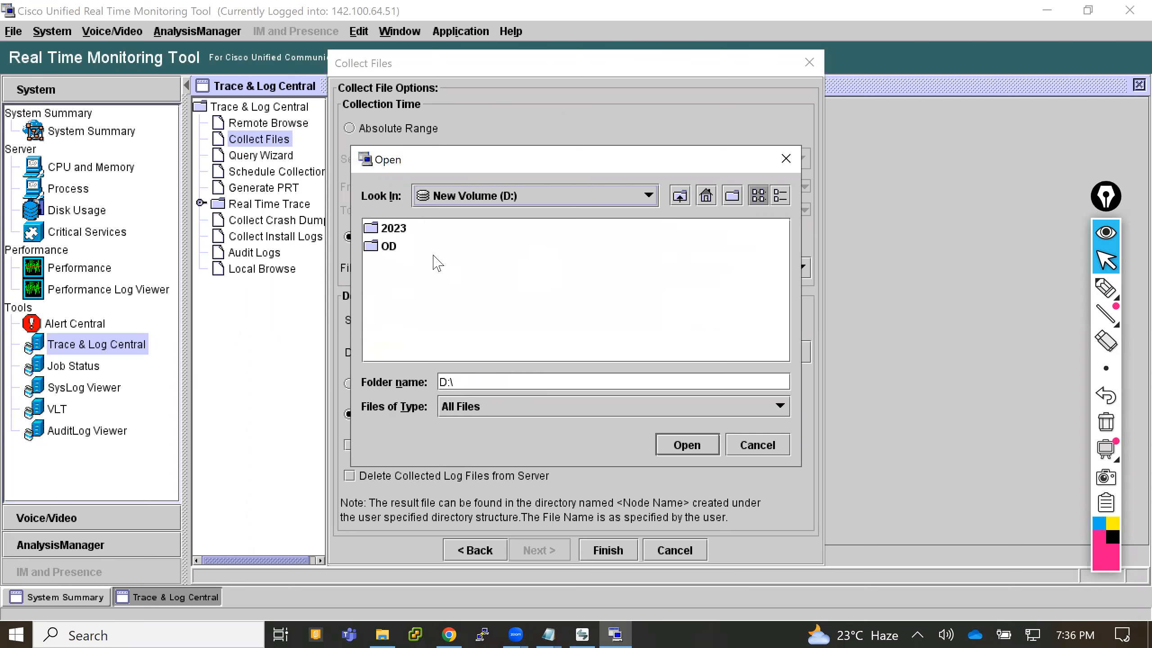
double_click(401, 231)
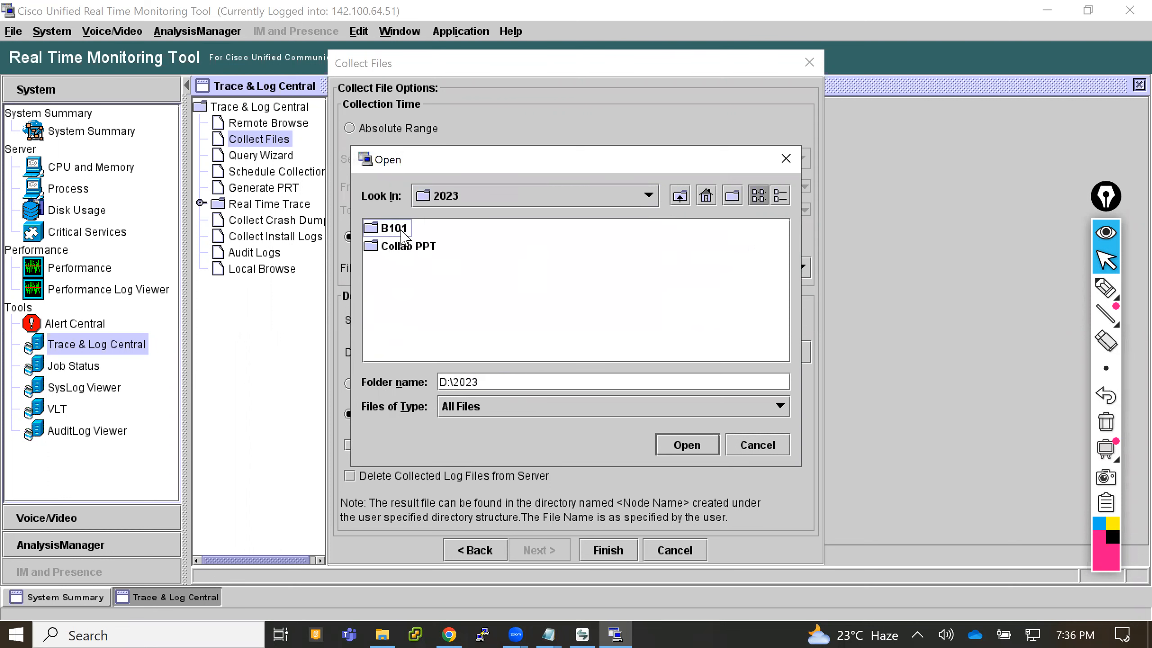
right_click(404, 282)
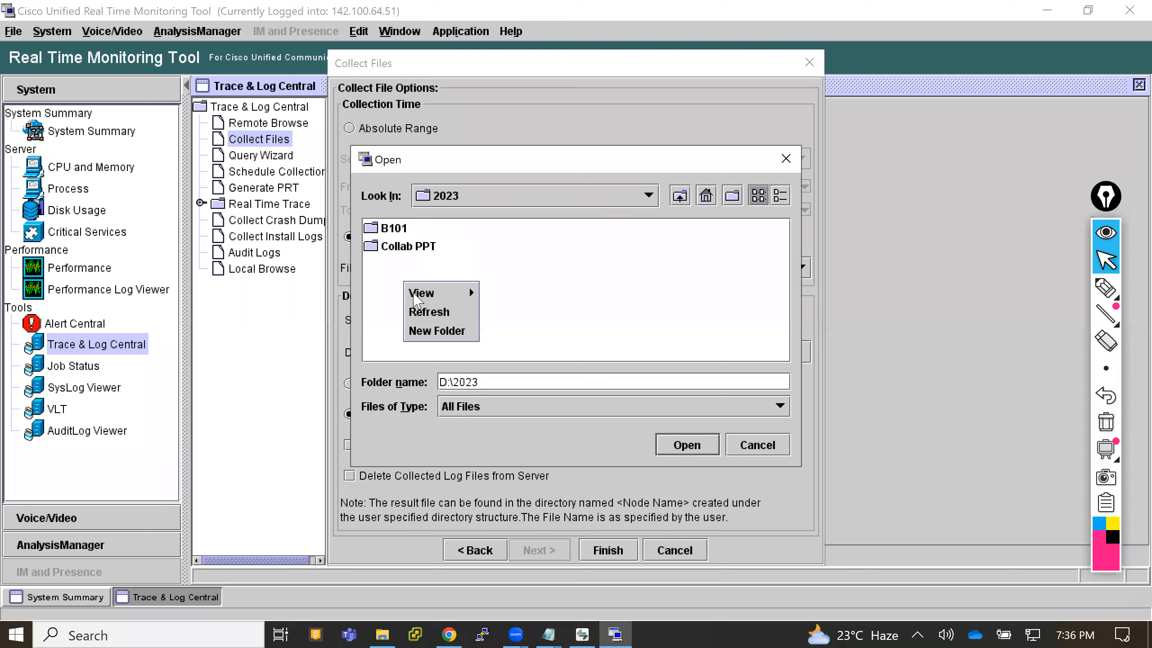
click(430, 334)
text(Logs)
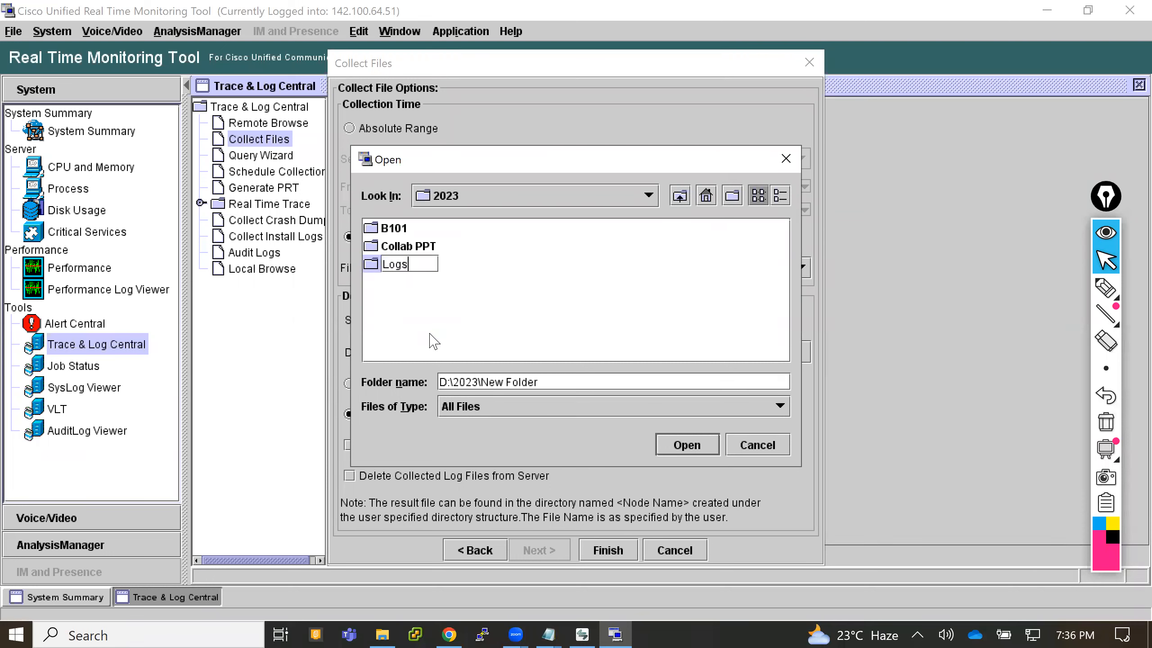
key(Return)
key(Return)
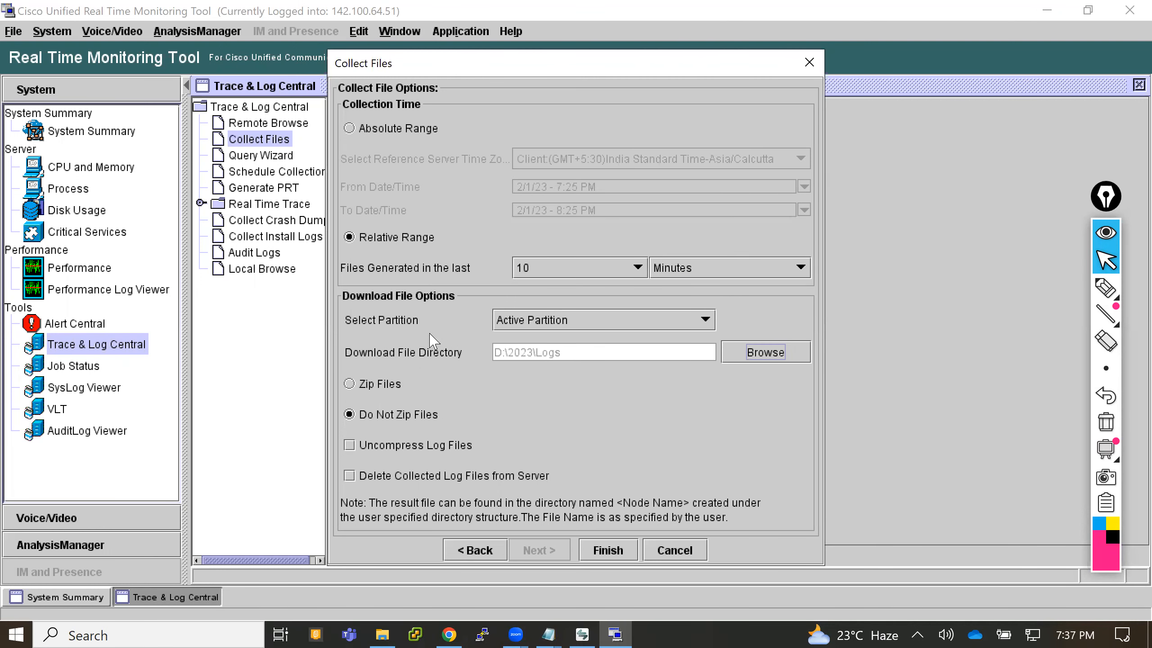
- Create a subfolder named "IP Phone reset Isssue" inside D:\2023\Logs and make it the download file directory
click(747, 357)
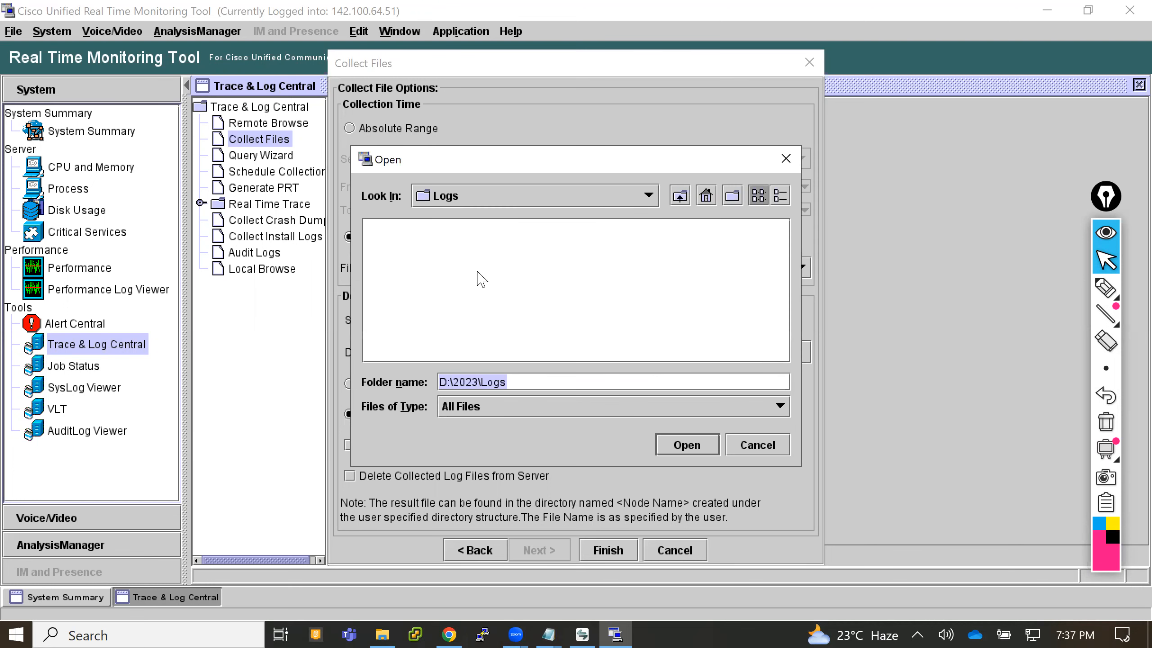
click(450, 271)
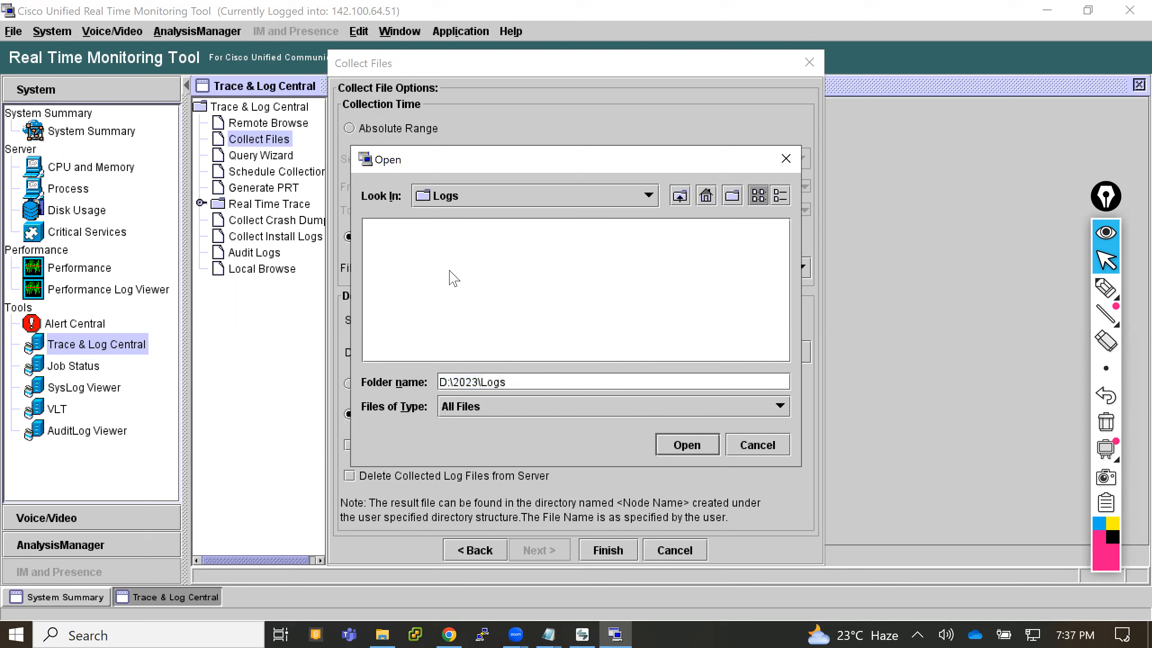
right_click(450, 271)
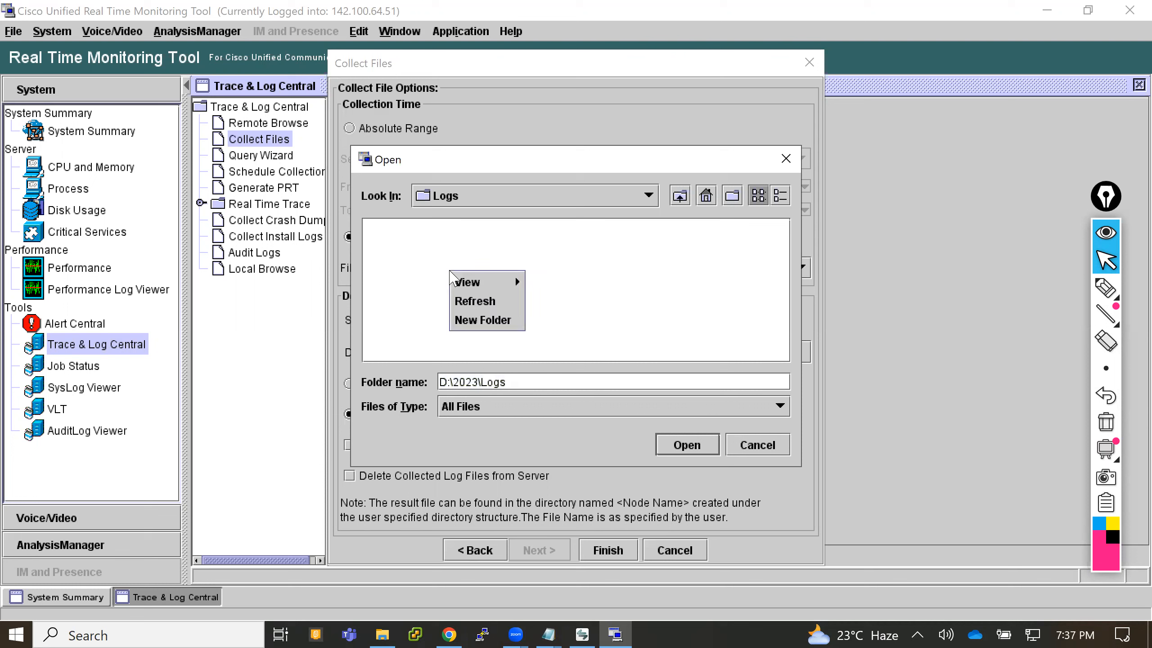
click(488, 320)
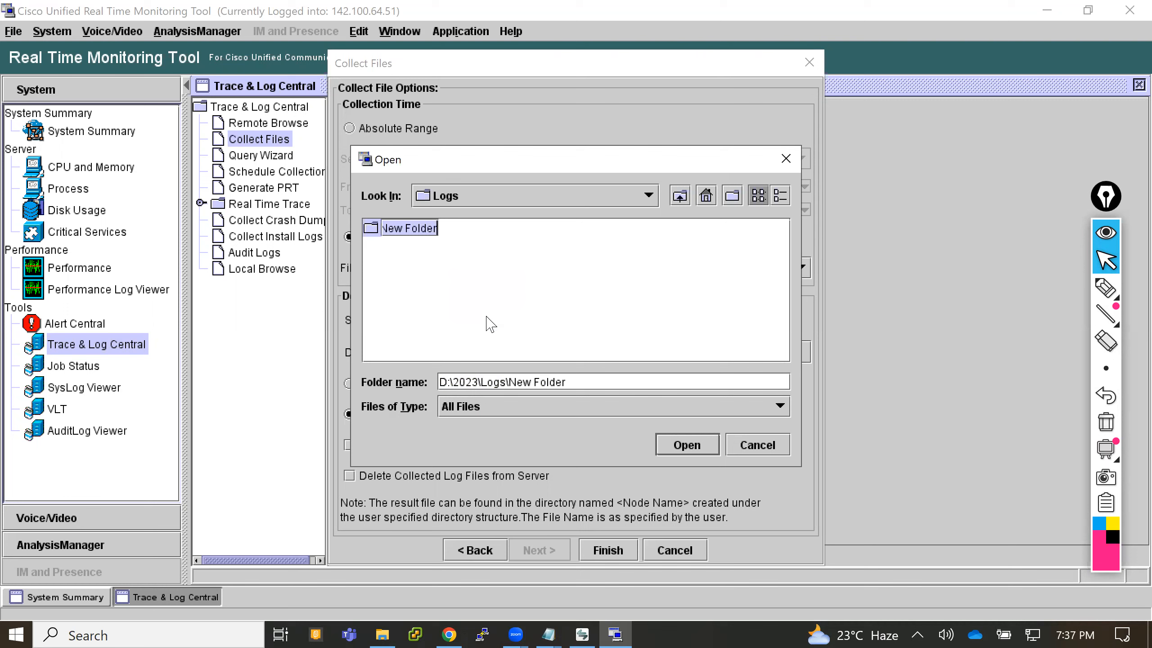
text(IP )
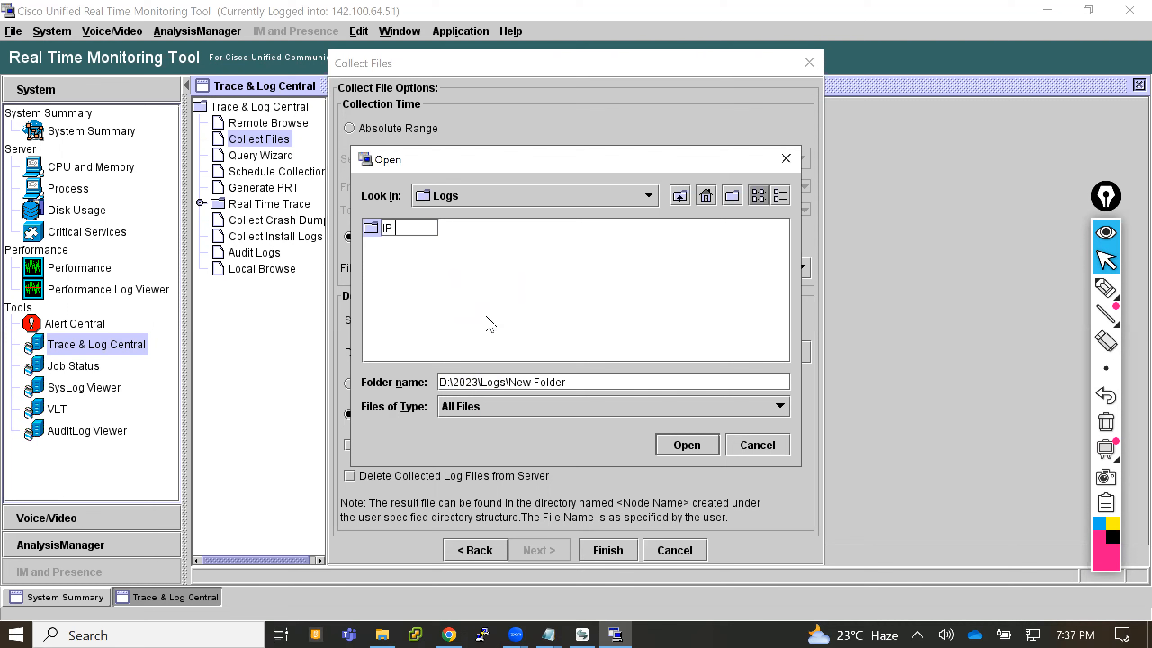
text(Phone reset Isssue)
click(684, 447)
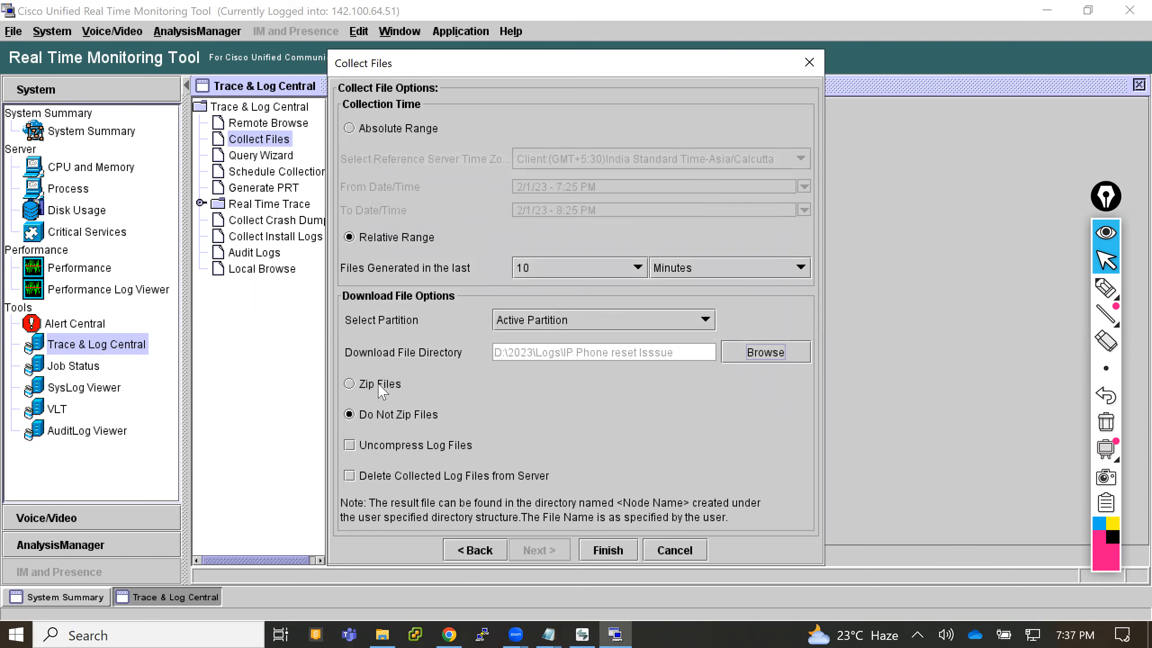
- Run the file collection with the unzipped download option and check the completion message and collection summary
click(618, 548)
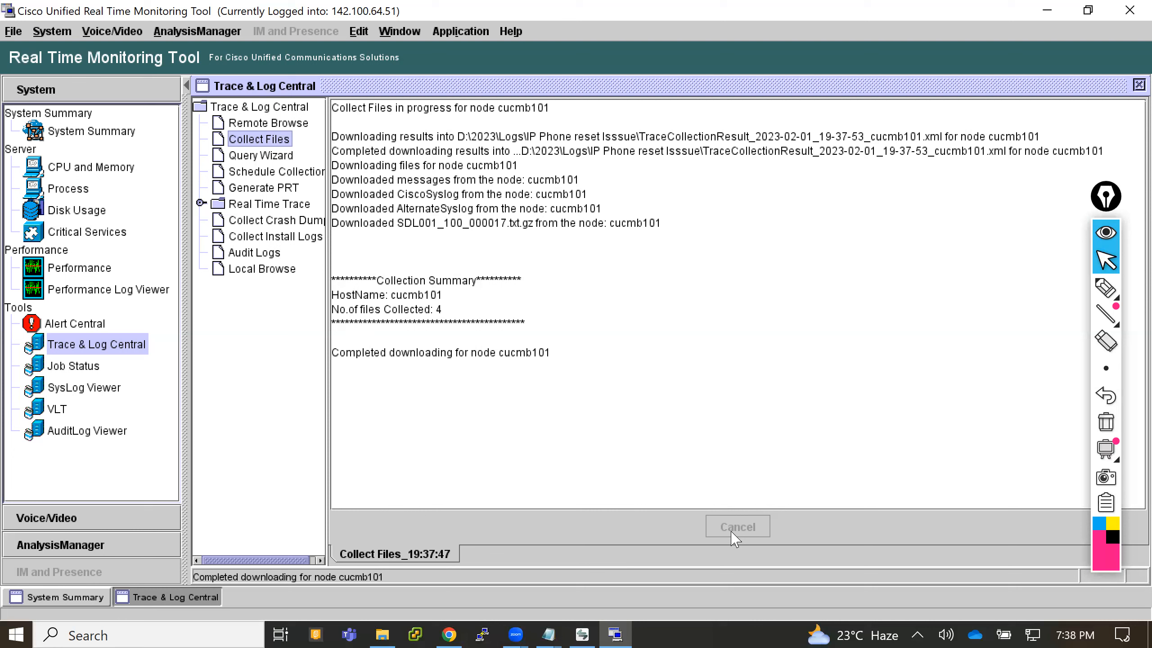
drag(359, 355, 549, 355)
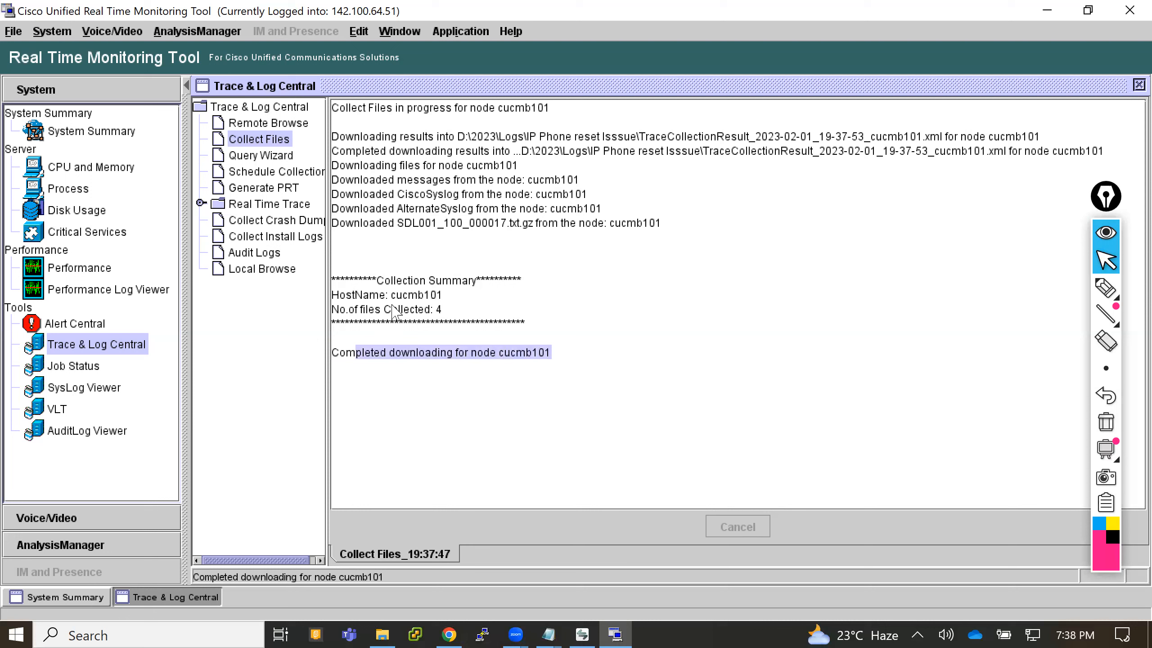
drag(392, 309, 497, 304)
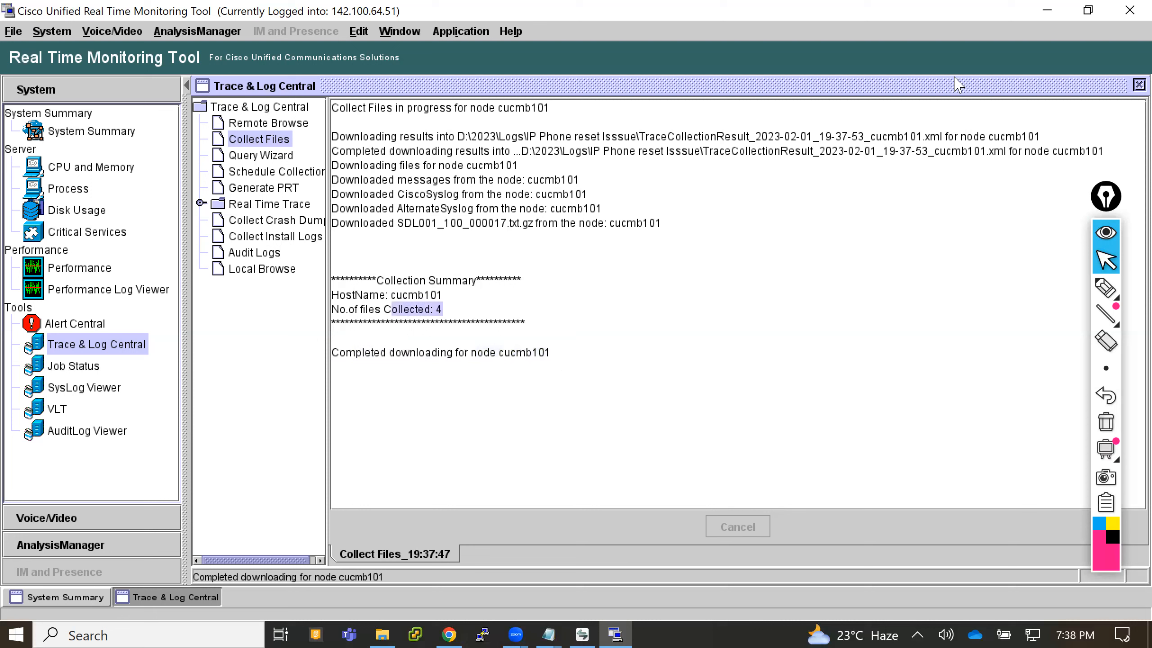
- Minimize the monitoring tool and browser, review the Notepad entries for the phone reset and cable replug, and minimize the notes
click(1048, 9)
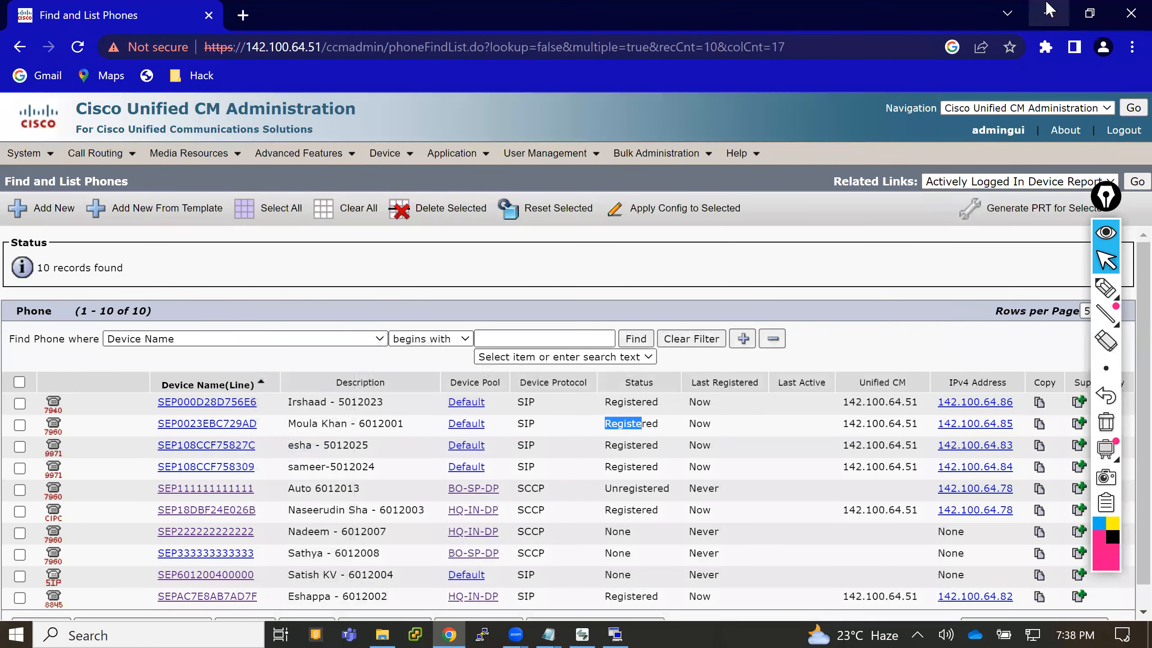
click(1048, 9)
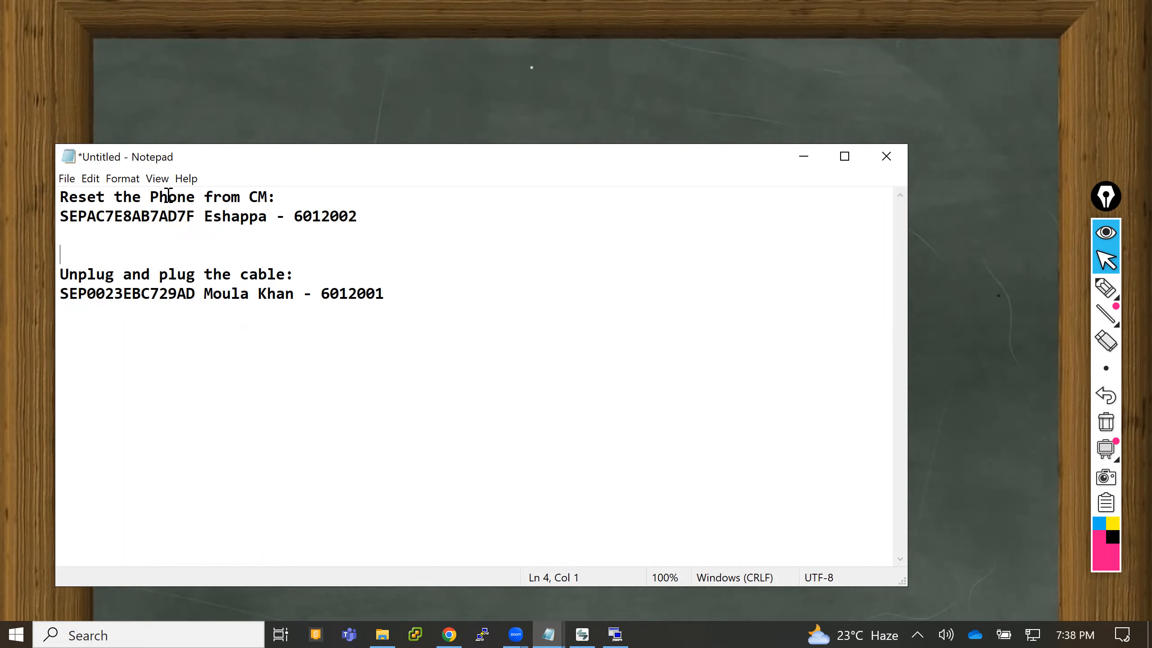
drag(124, 196, 207, 196)
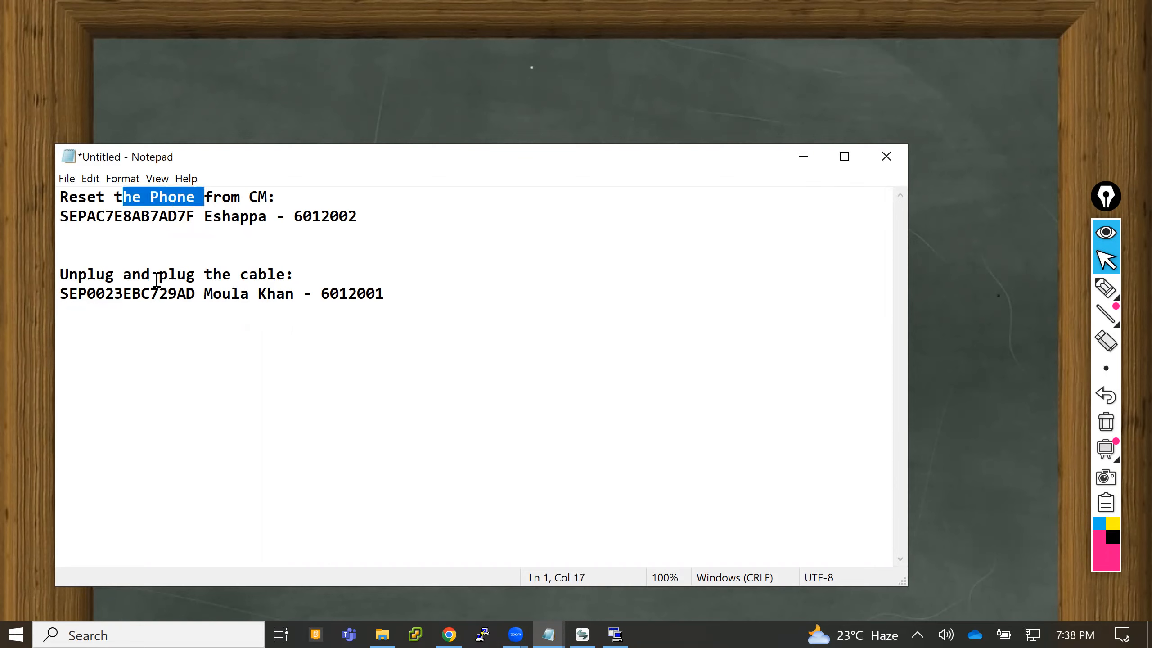
drag(150, 274, 242, 275)
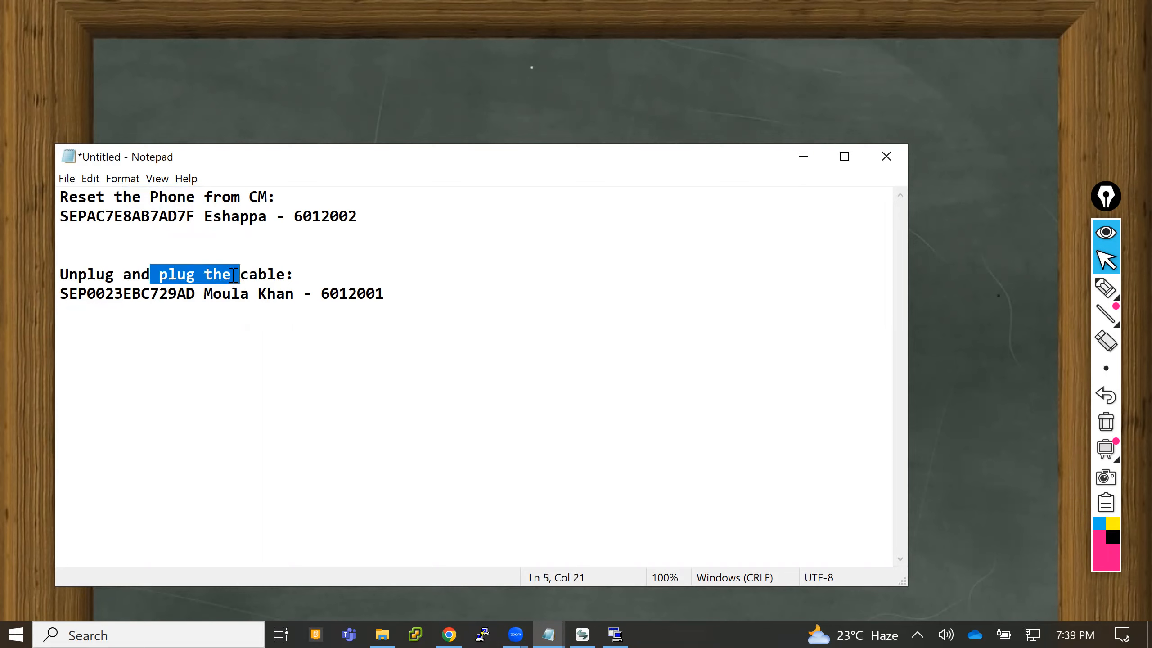
drag(195, 216, 61, 218)
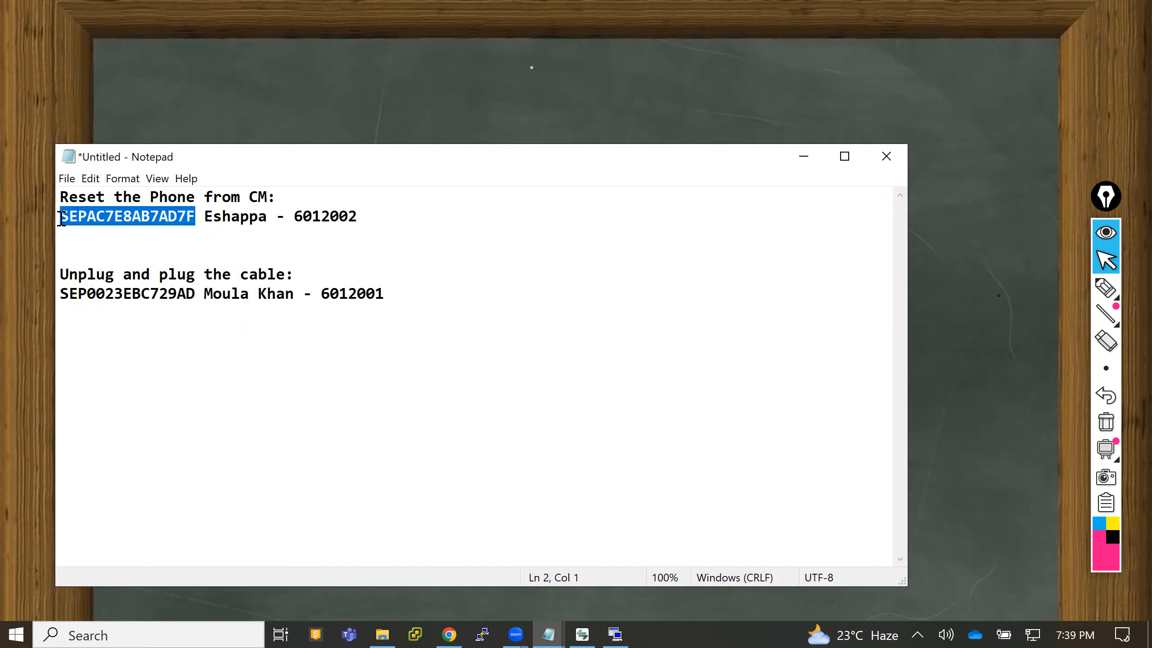
click(809, 156)
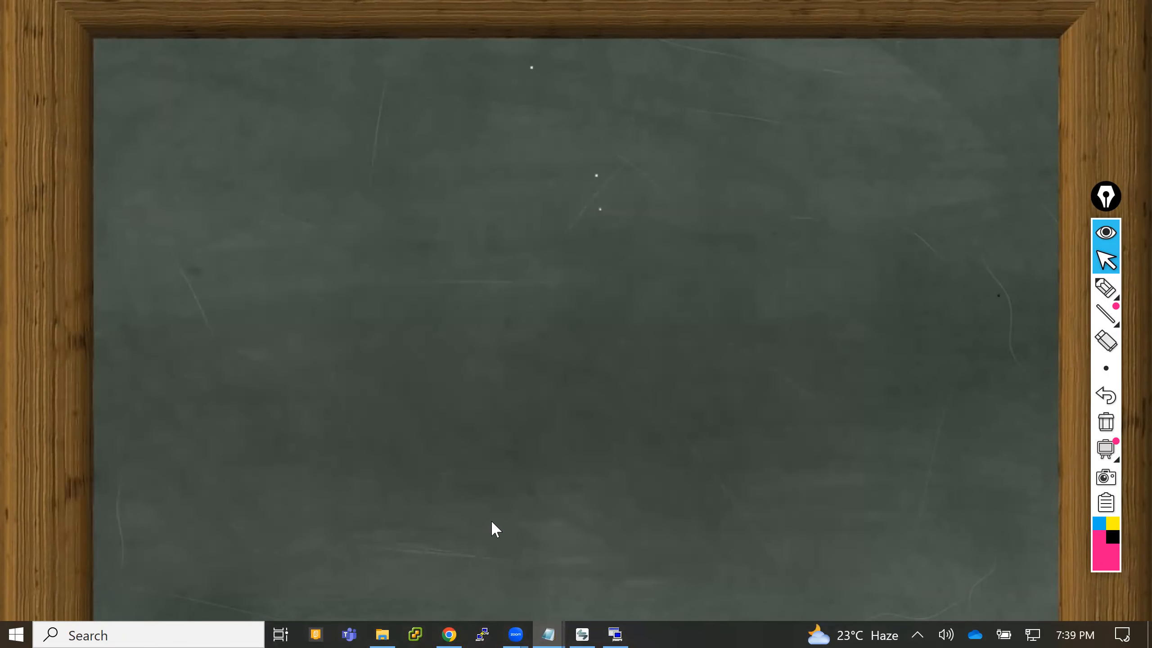
- Switch to File Explorer and open the collected logs folder D:\2023\Logs\IP Phone reset Isssue
key(super+e)
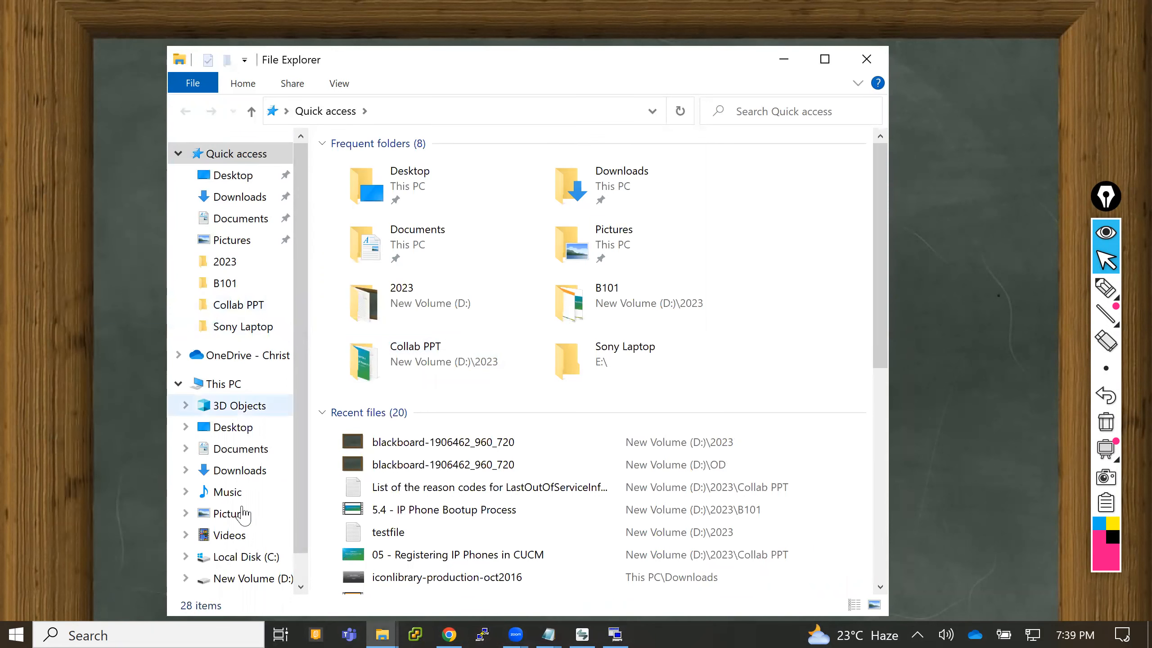
click(245, 579)
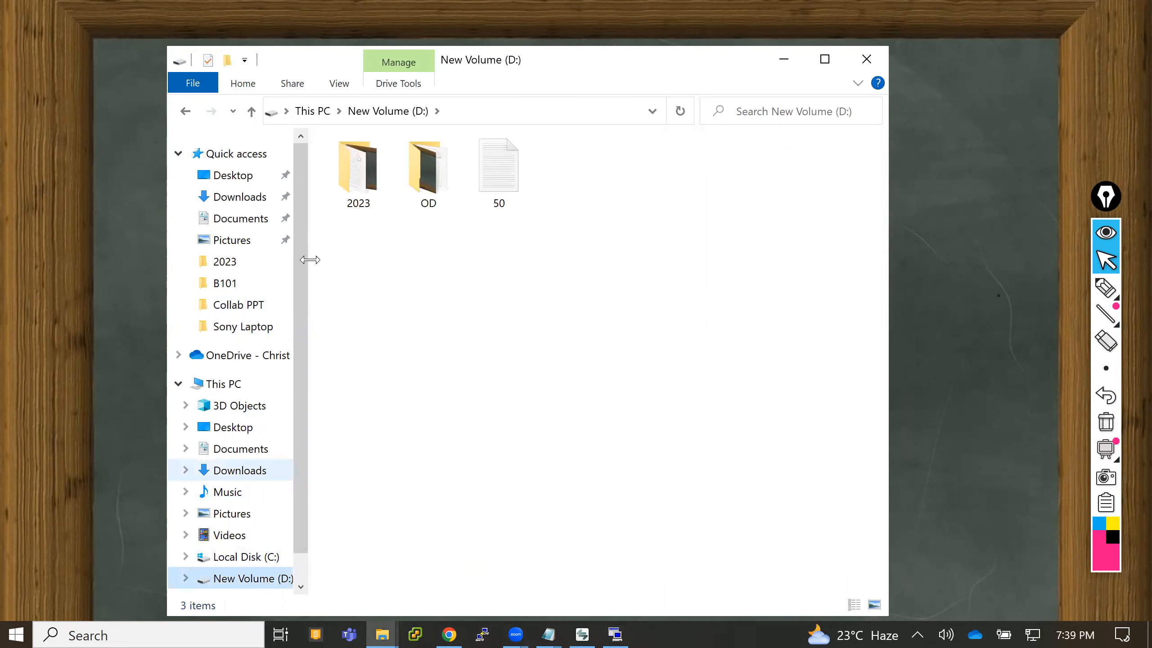
double_click(356, 200)
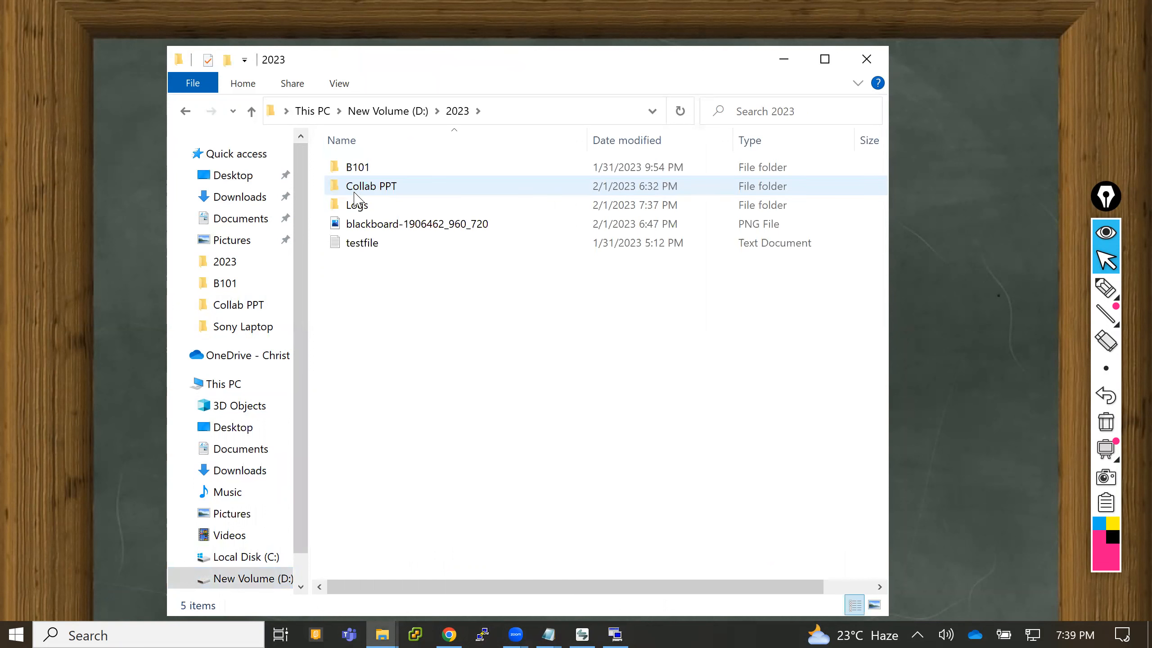
double_click(365, 205)
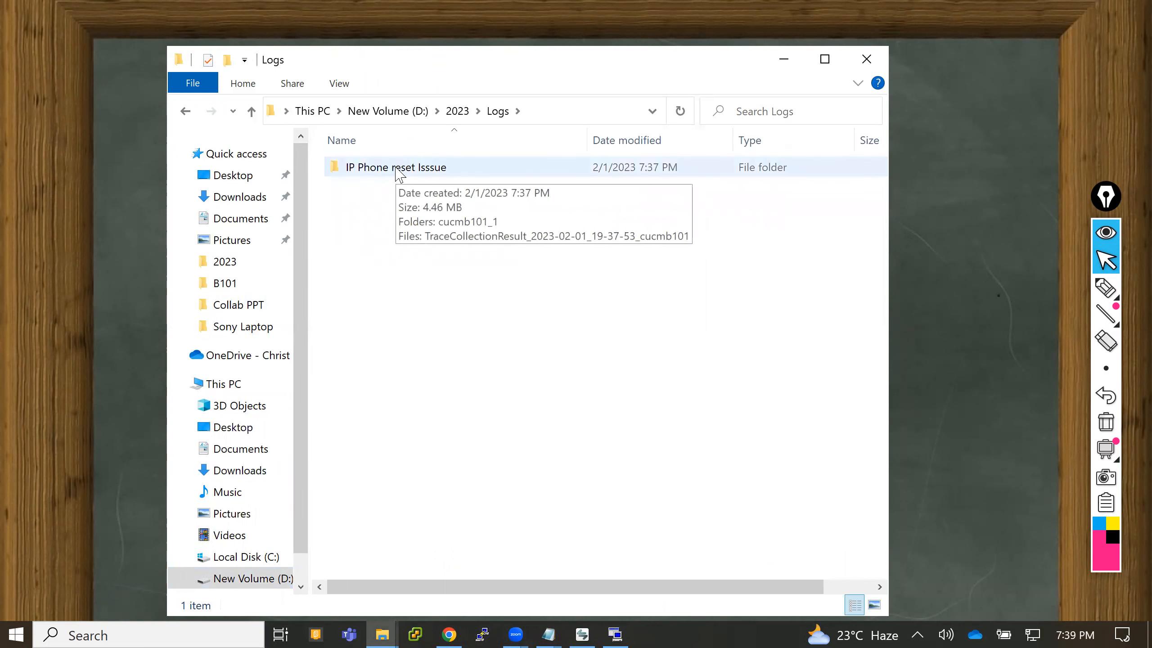
double_click(398, 169)
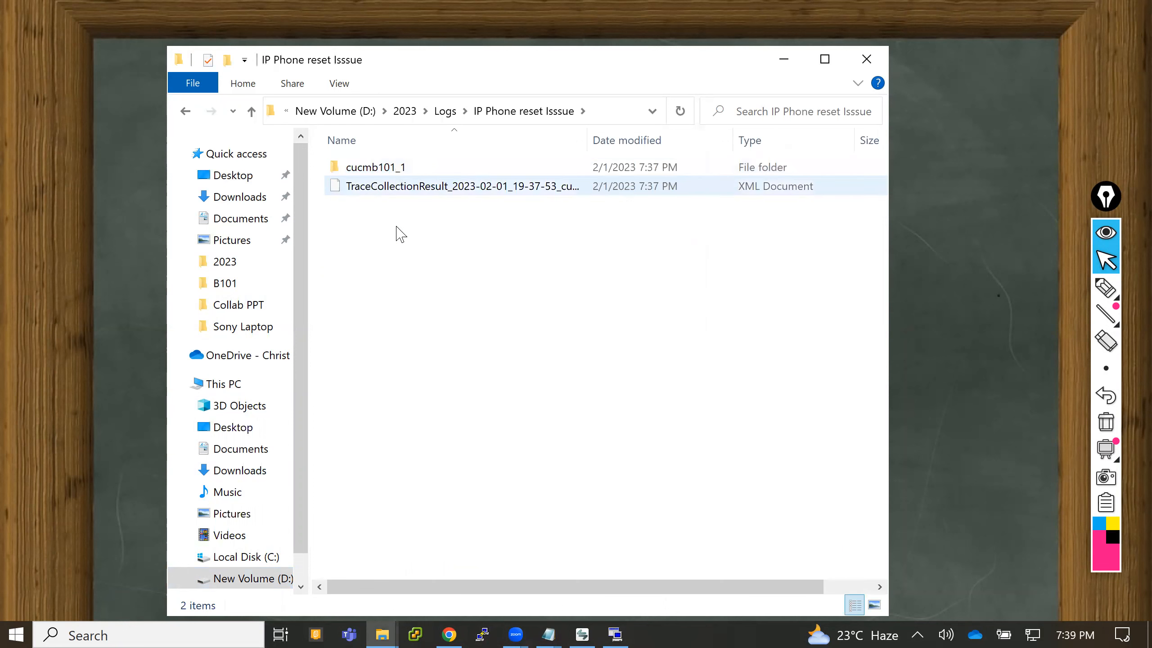
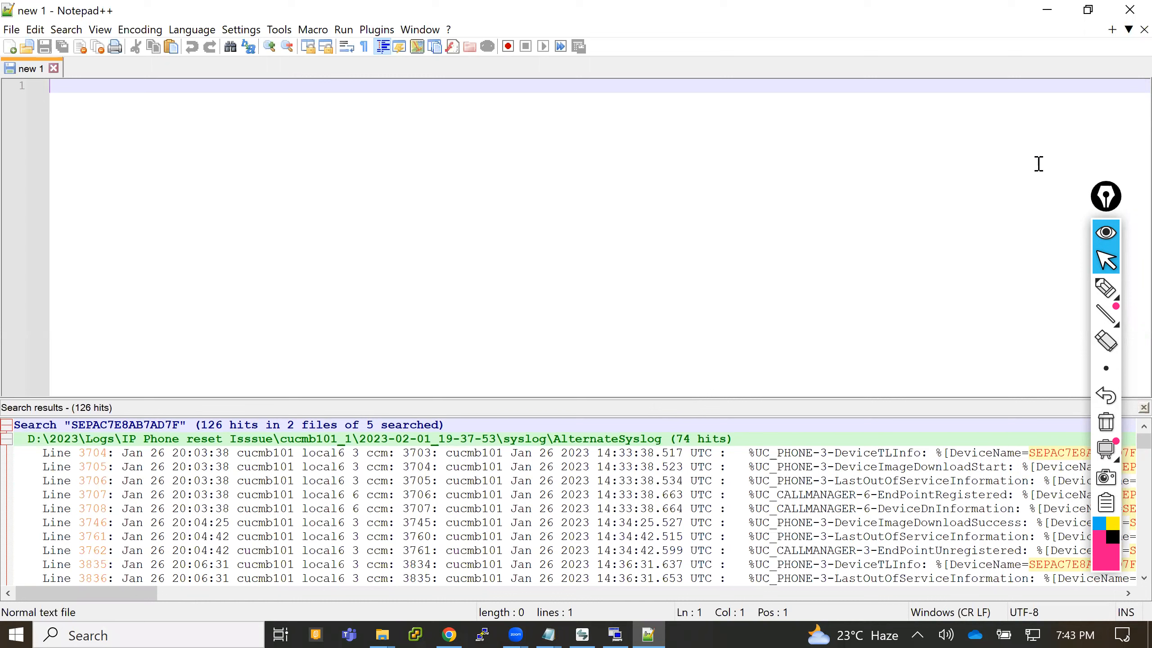
- Move the floating annotation toolbar clear of the search results and examine the DeviceTLInfo, DeviceImageDownloadStart and LastOutOfServiceInformation hits
click(1103, 199)
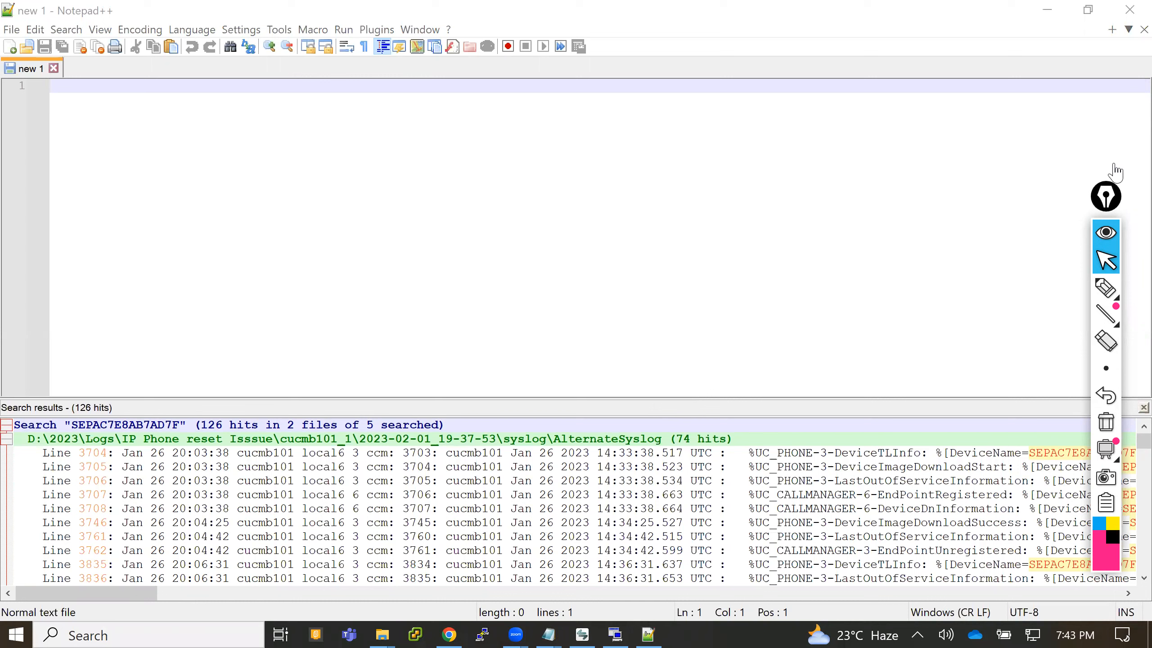
drag(1113, 166, 1125, 44)
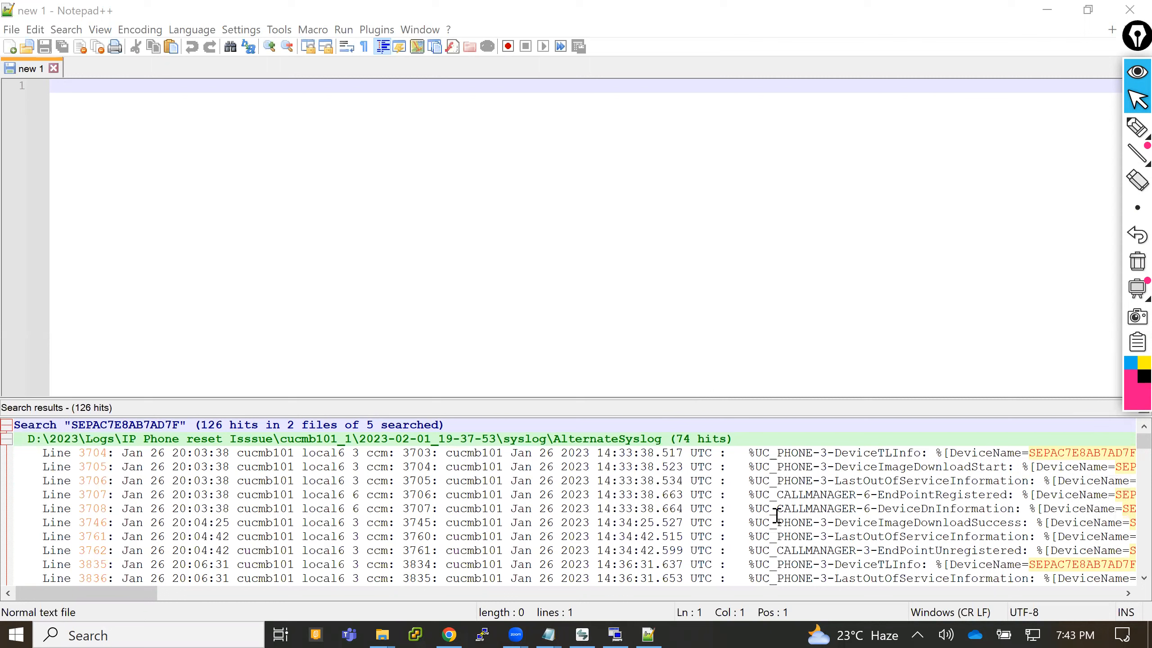
click(849, 452)
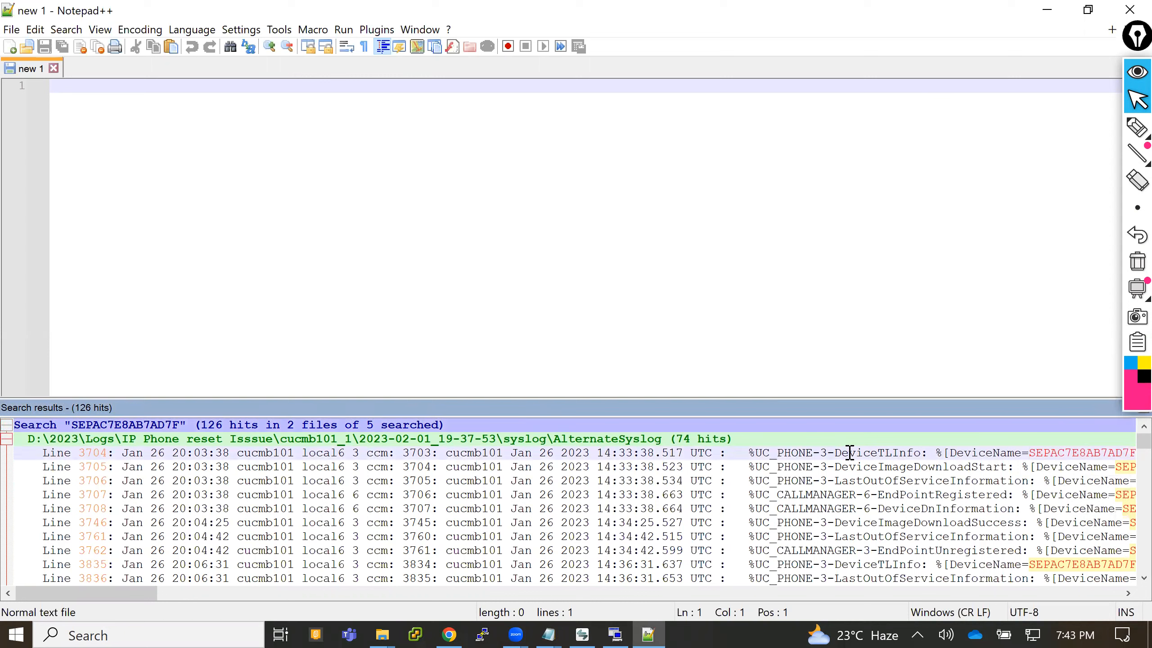
click(852, 466)
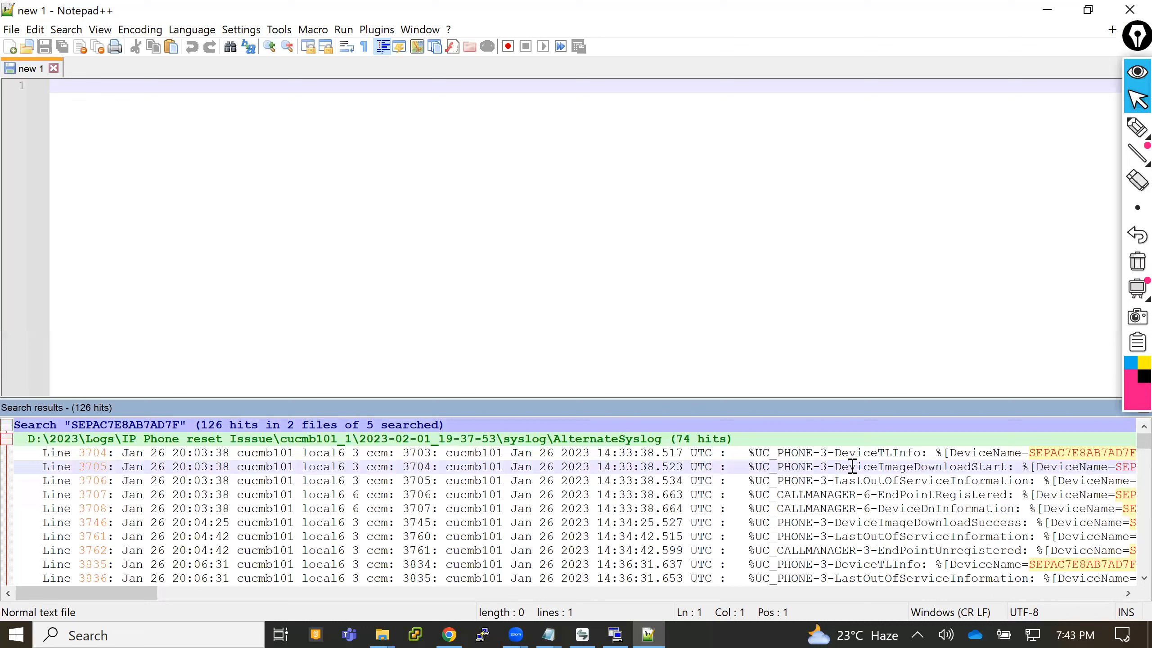
click(852, 480)
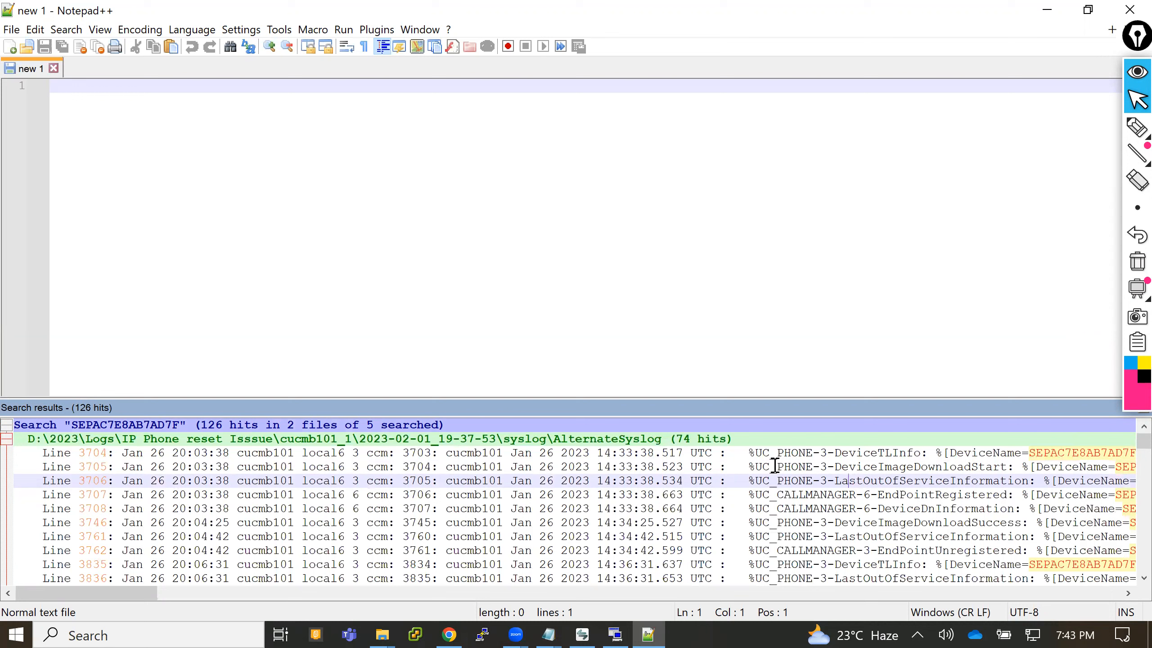
- Open the line 3704 DeviceTLInfo hit in AlternateSyslog and examine its device name and IPv4 address fields
double_click(376, 456)
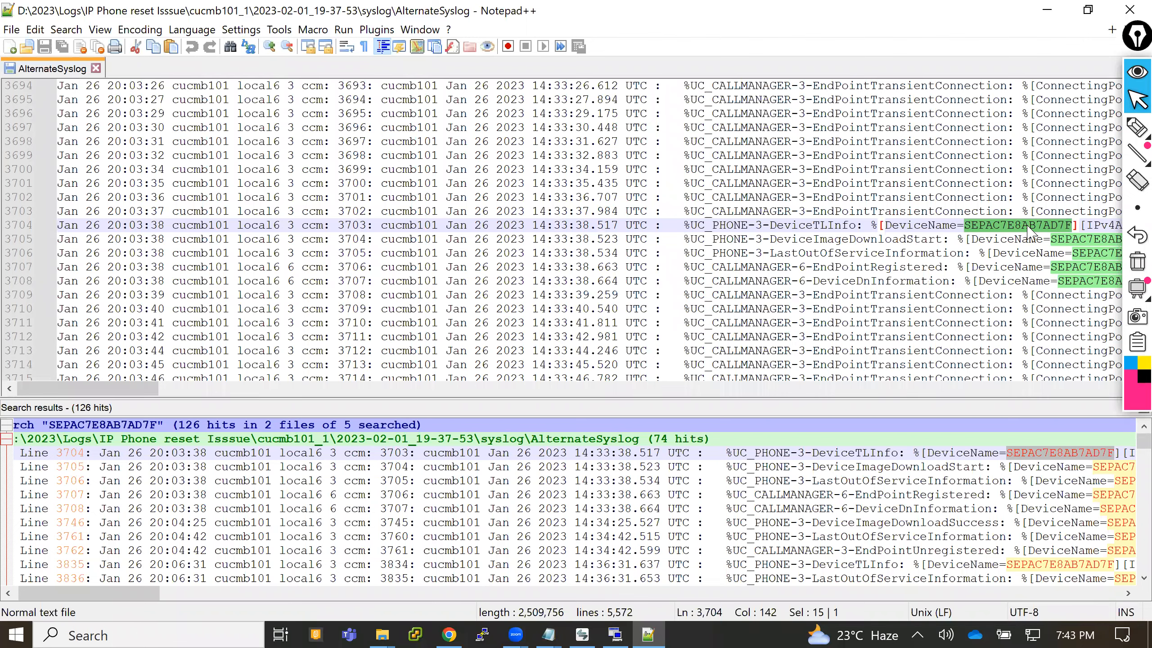
drag(152, 394, 247, 394)
scroll(406, 248, right, 3)
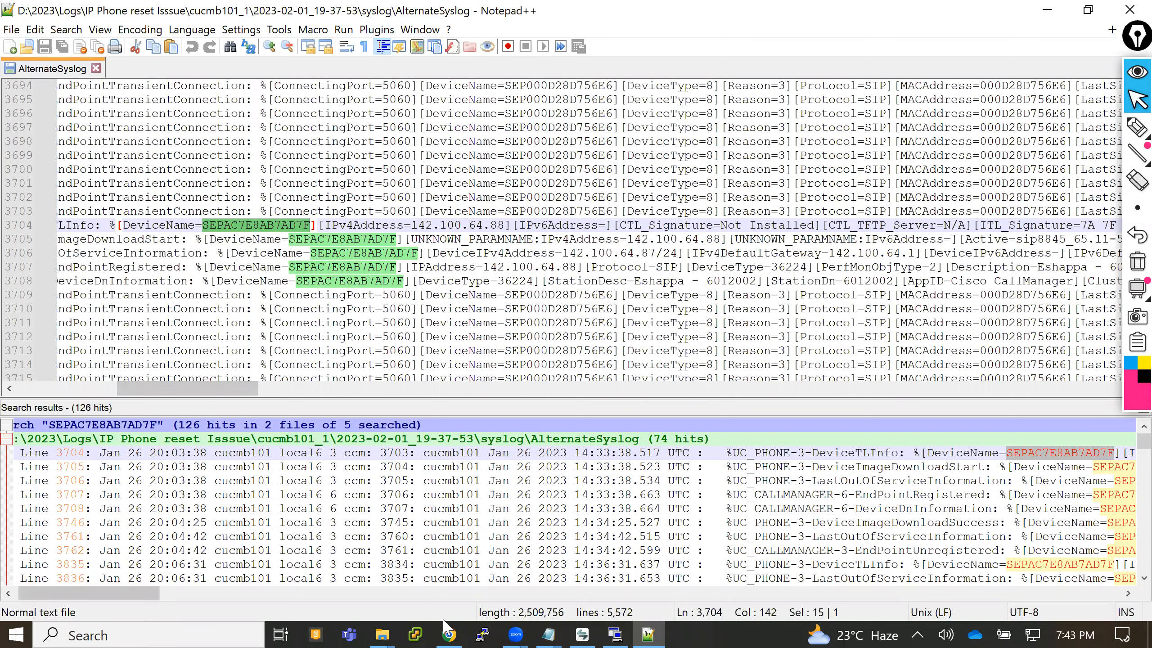
- Switch to Cisco Unified CM Administration in the browser, refresh the phone list to check the phone's IPv4 address, and minimize the browser
click(449, 633)
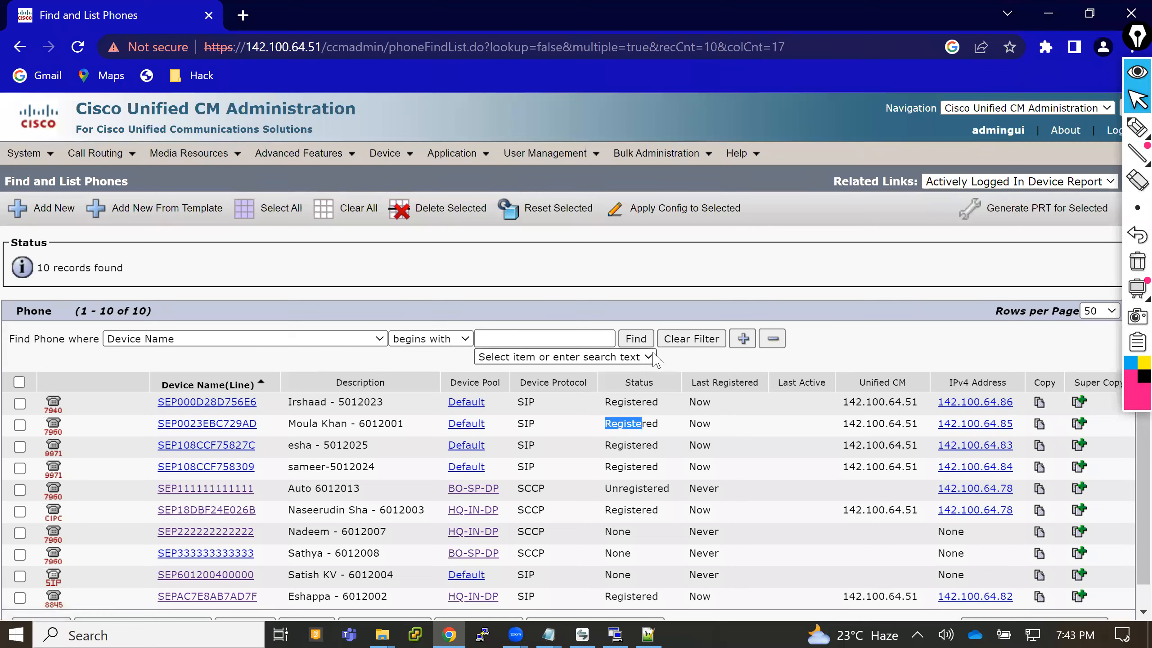
click(637, 339)
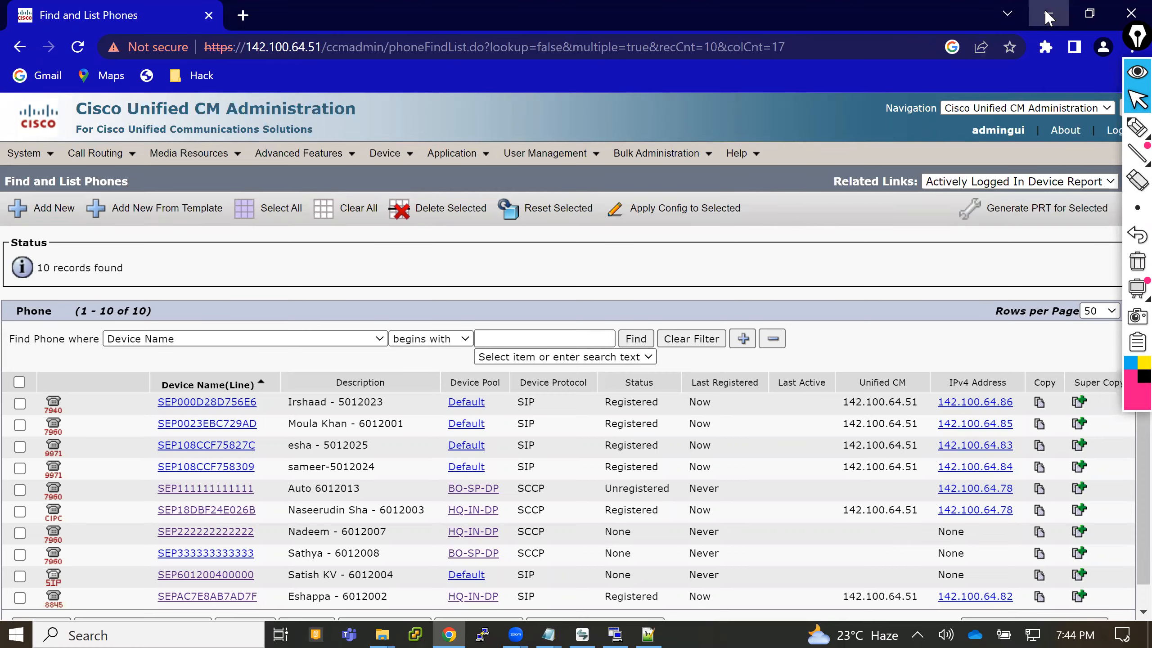
click(1048, 17)
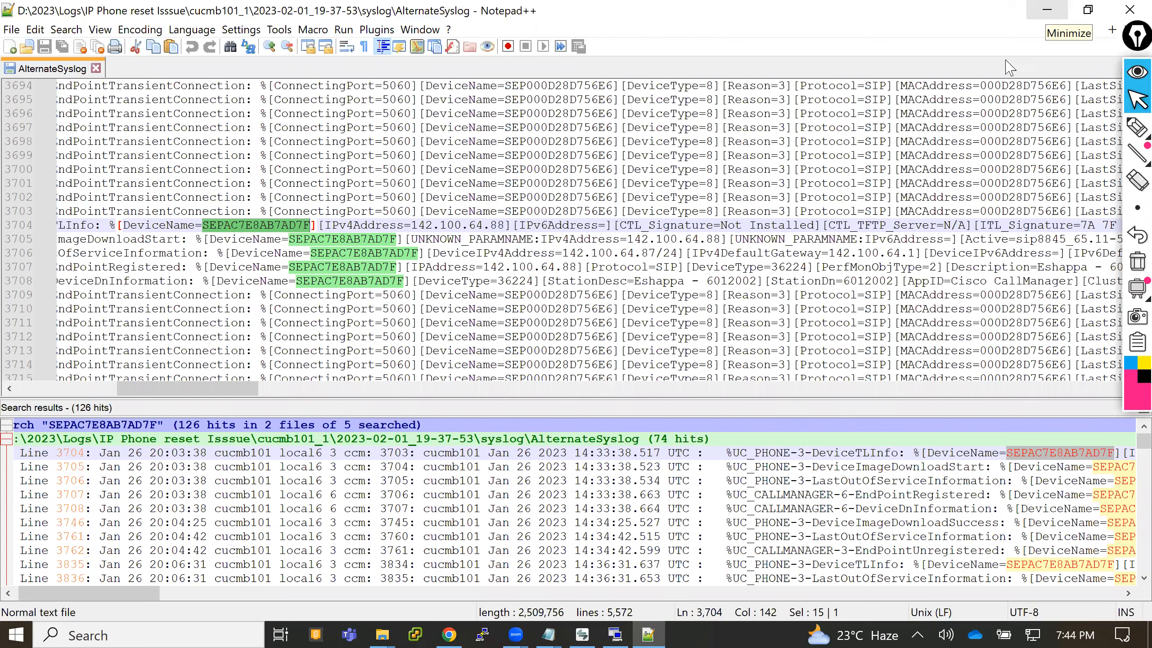
- Bring up the untitled Notepad note to check which phone was reset from CM, and minimize it
mouse_move(559, 630)
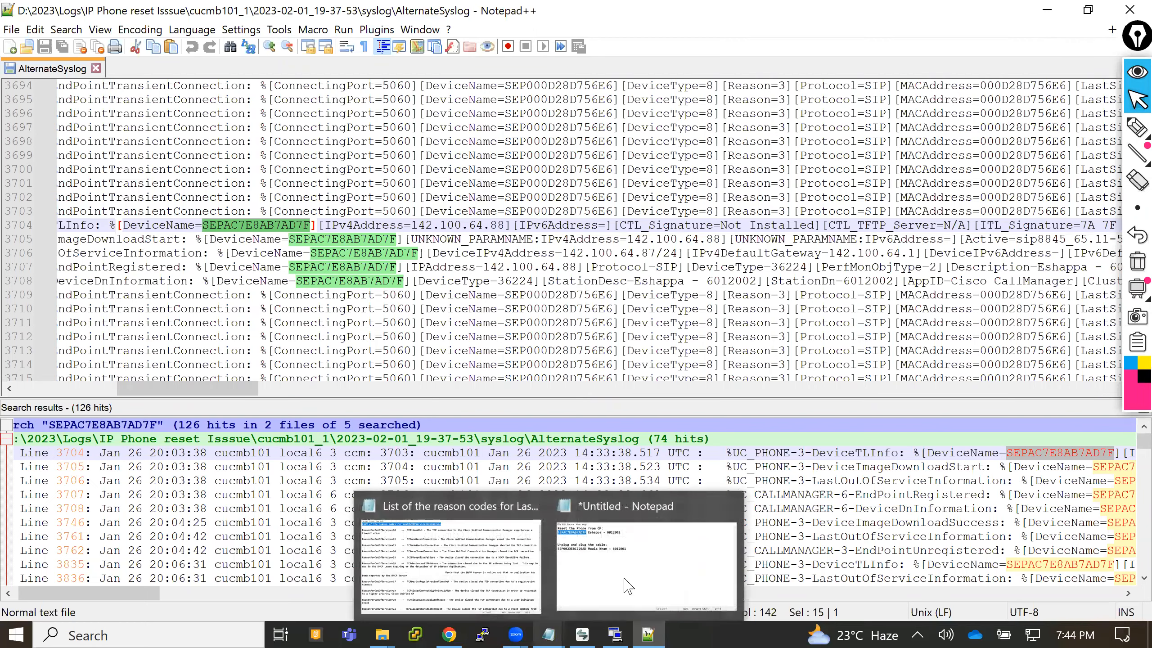
click(628, 585)
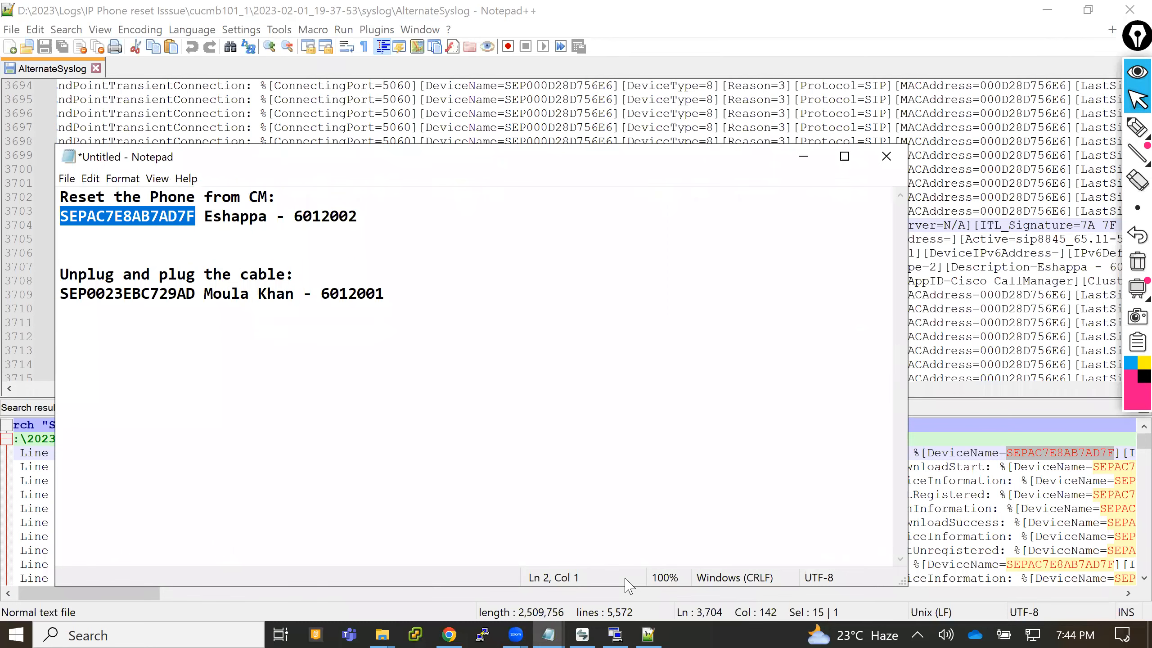
click(803, 158)
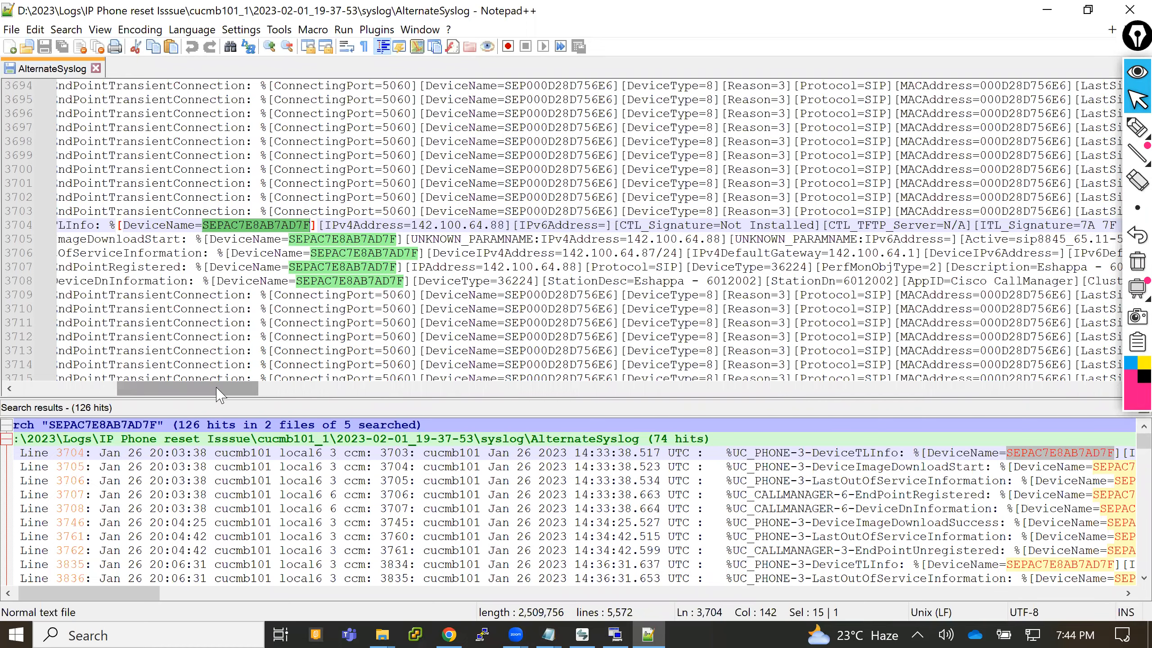
- Read the DeviceTLInfo entry through to its end message, and open the line 3705 DeviceImageDownloadStart hit
drag(217, 390, 472, 395)
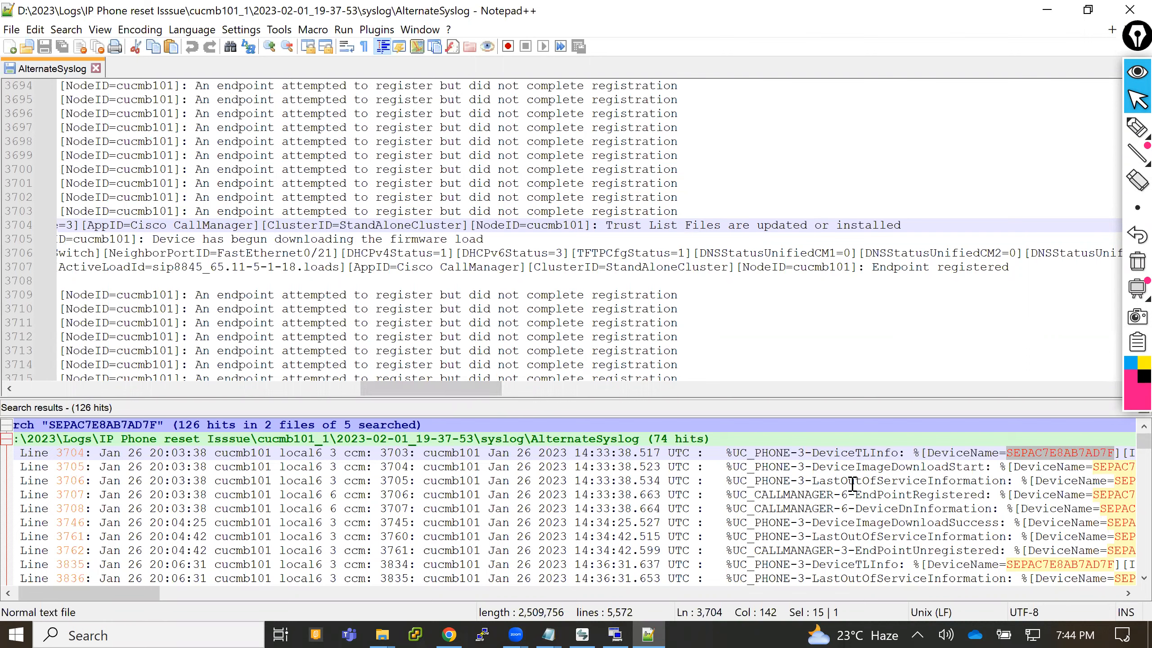
double_click(782, 470)
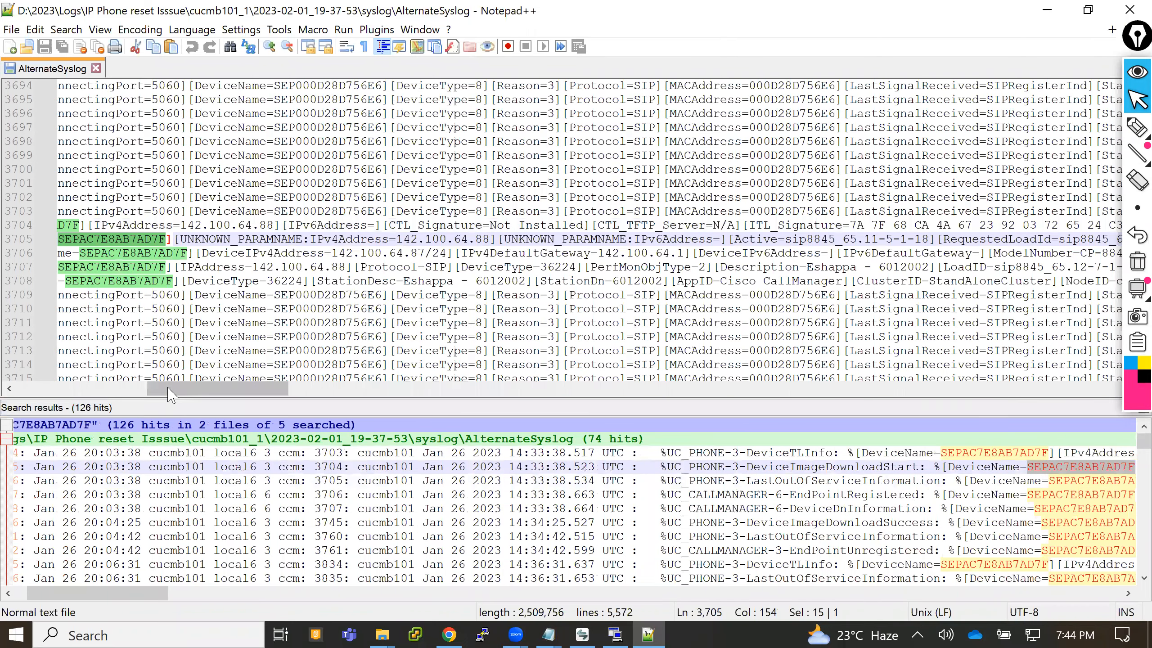
drag(174, 395, 62, 393)
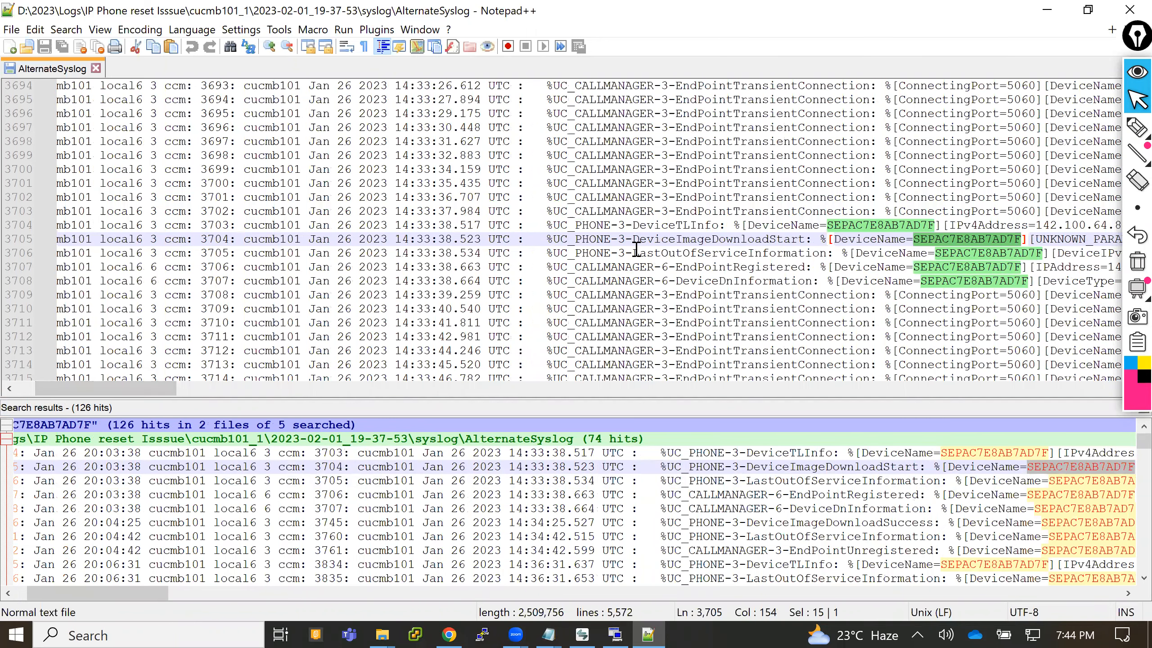
- Open the line 3706 LastOutOfServiceInformation hit, read along the entry, and highlight its ReasonForOutOfService field
double_click(464, 481)
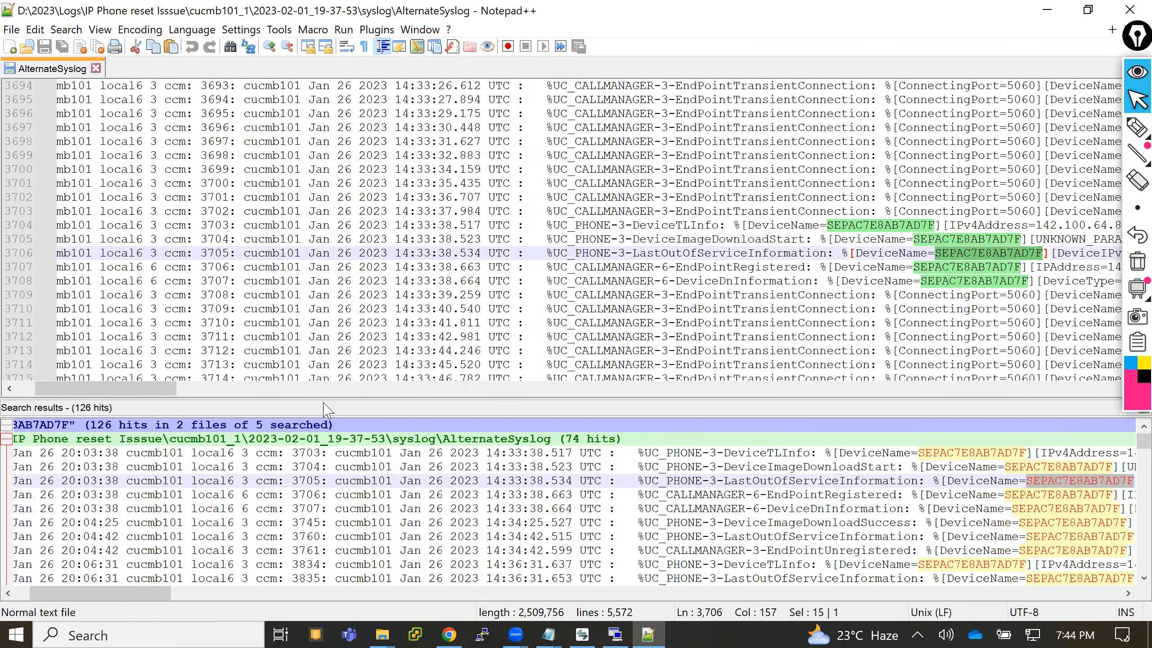
drag(171, 387, 217, 387)
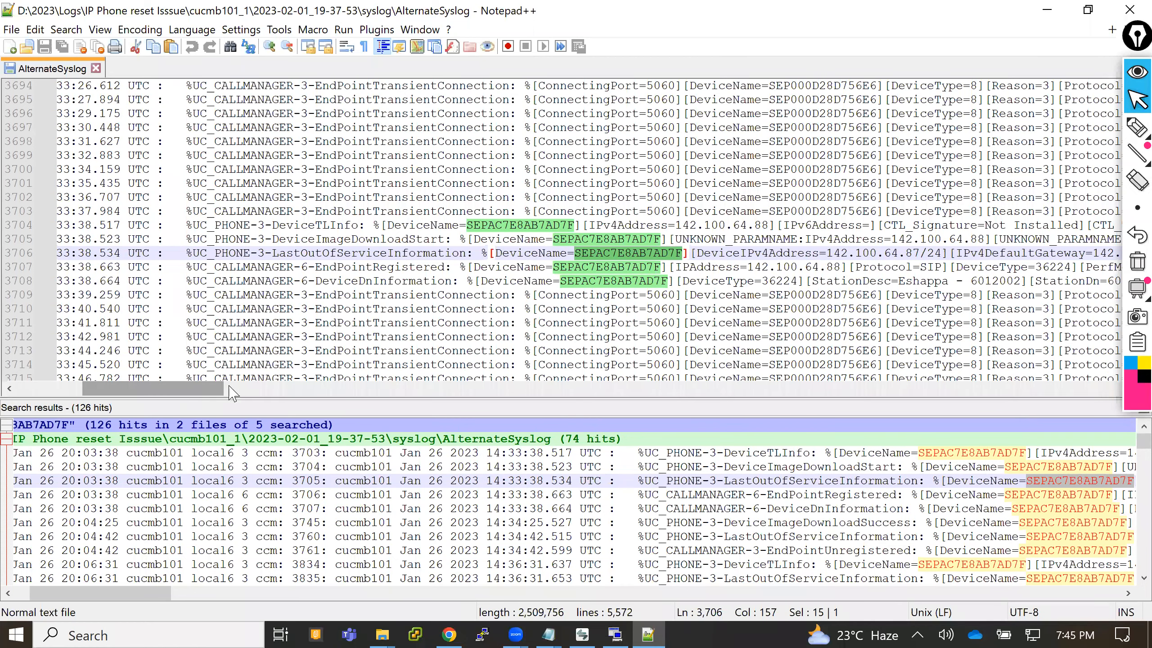
scroll(233, 392, right, 3)
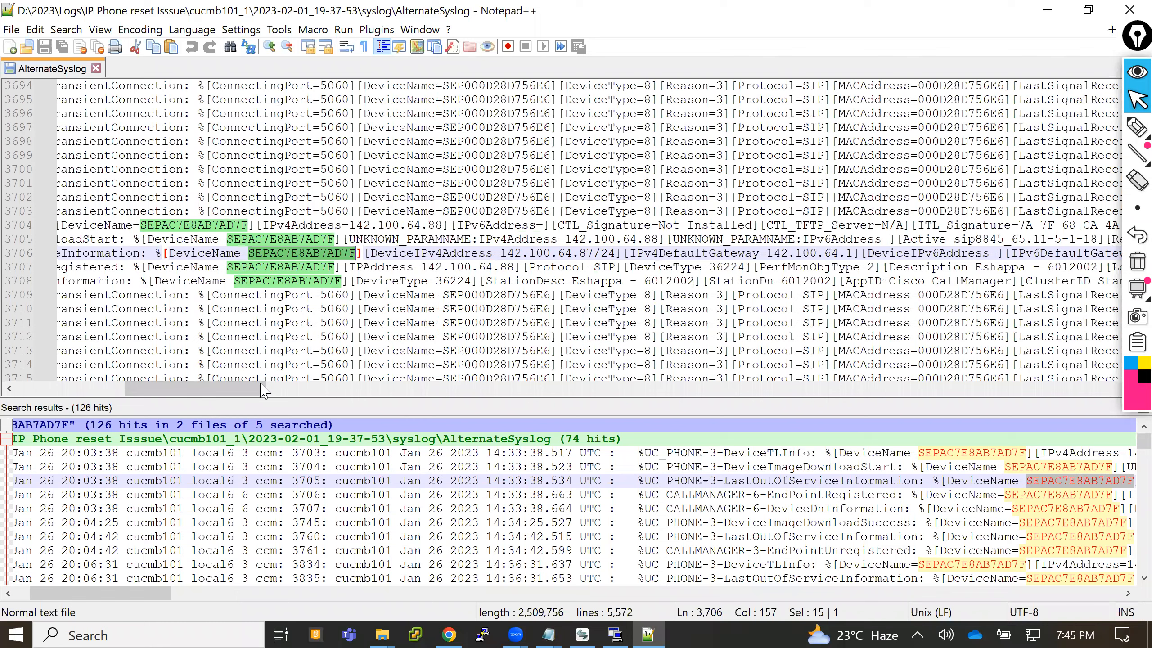
drag(261, 392, 431, 391)
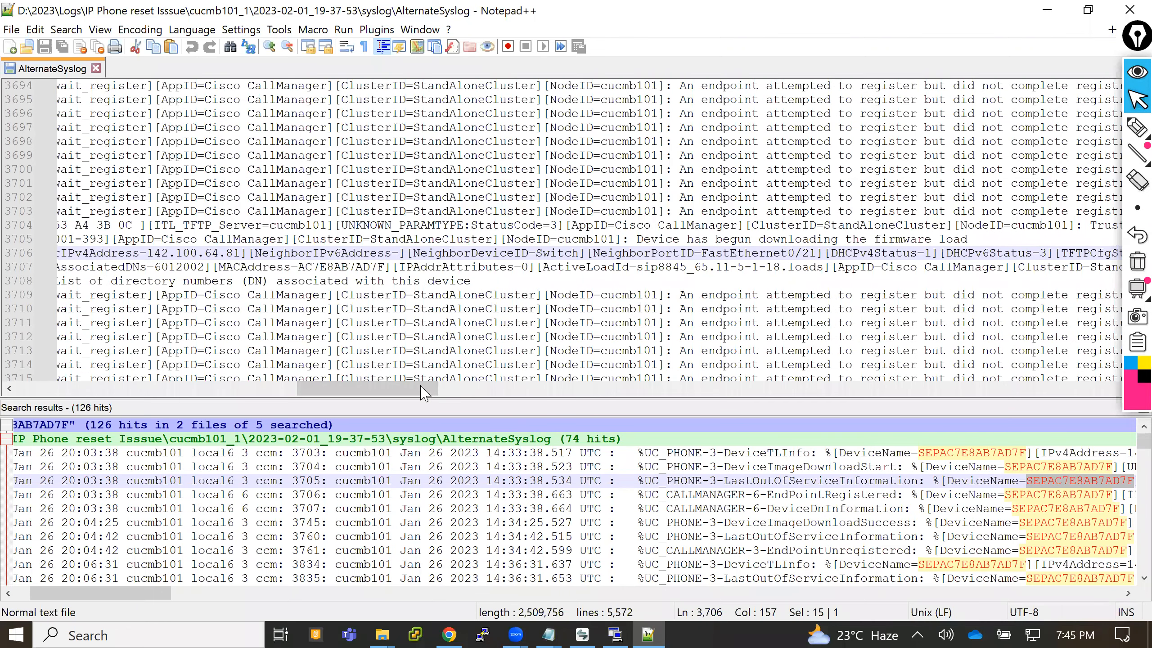
click(451, 391)
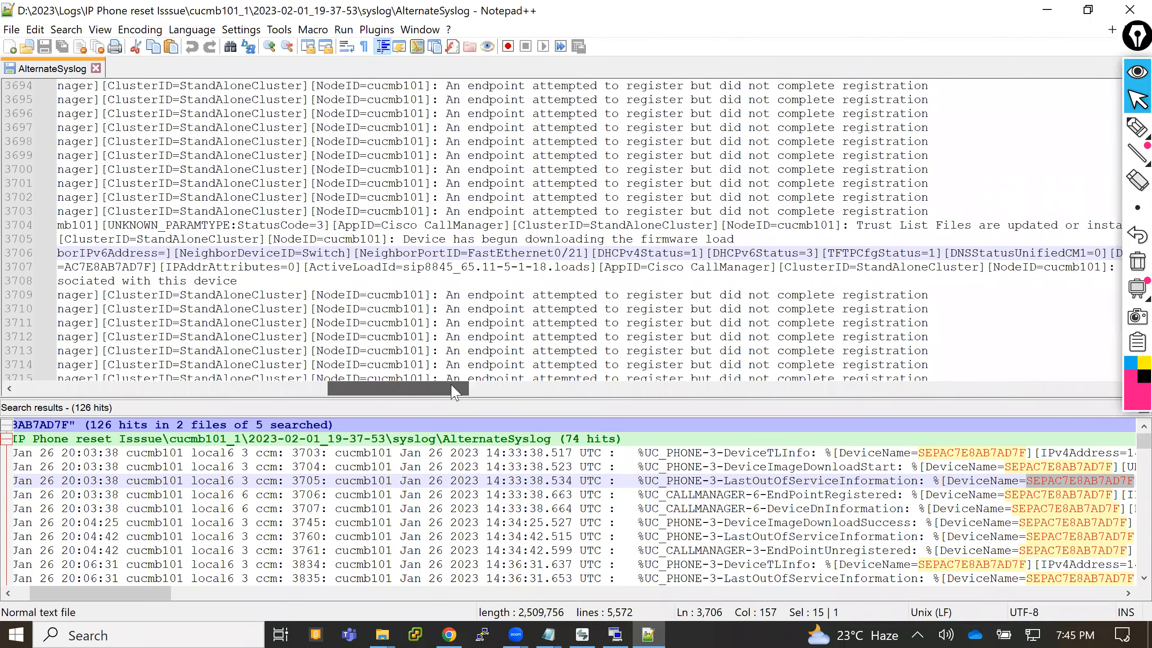
drag(452, 391, 722, 391)
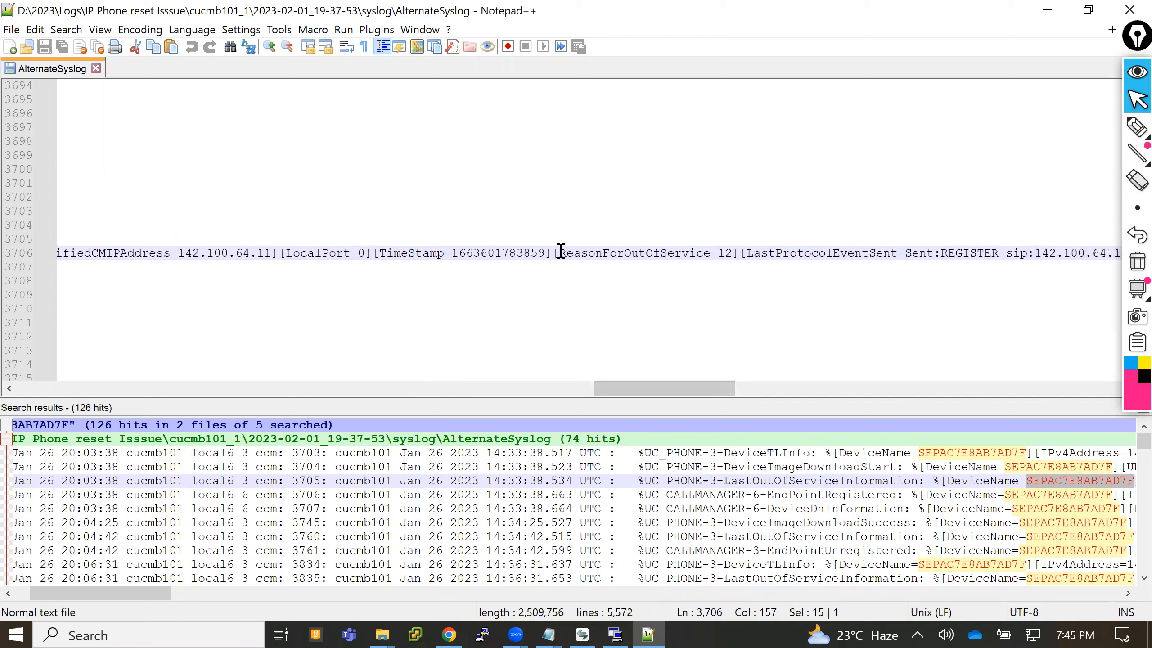
drag(561, 252, 734, 260)
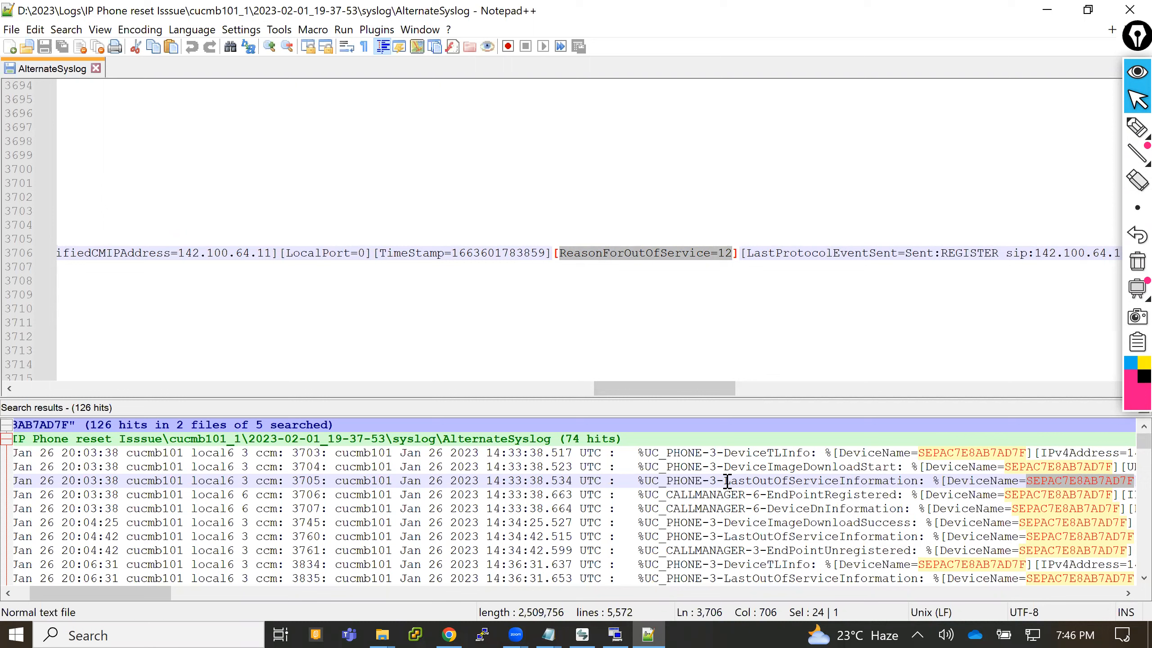
- Highlight LastOutOfServiceInformation in the search results, reopen that line 3706 hit, and highlight its ReasonForOutOfService value again
drag(727, 481, 916, 480)
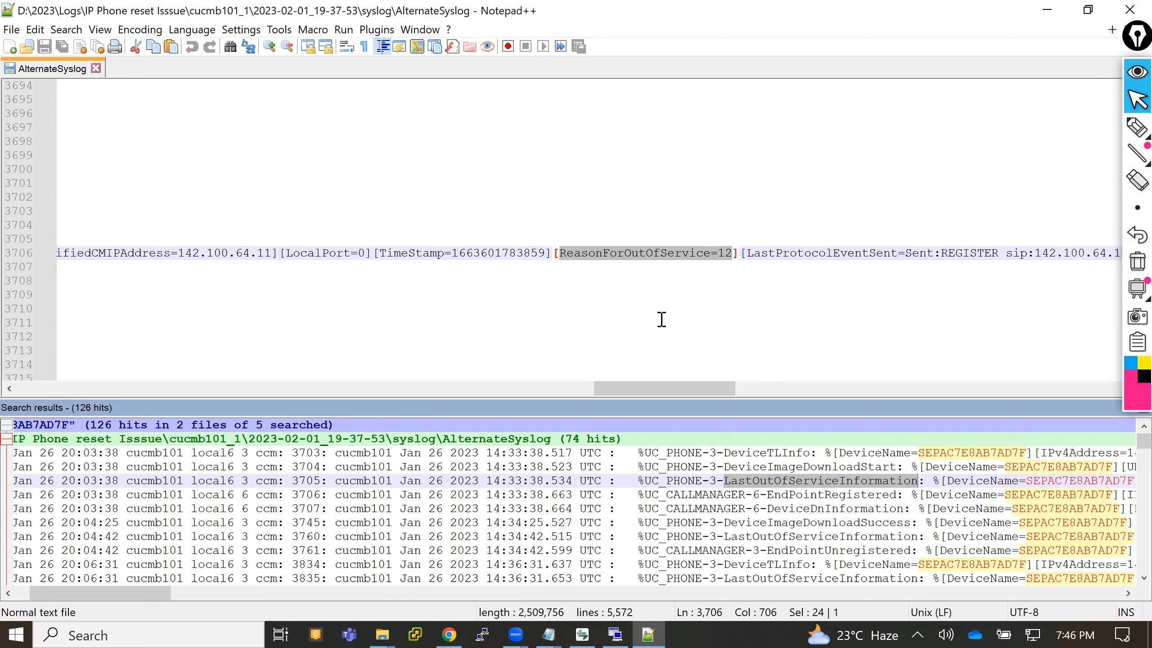
click(599, 266)
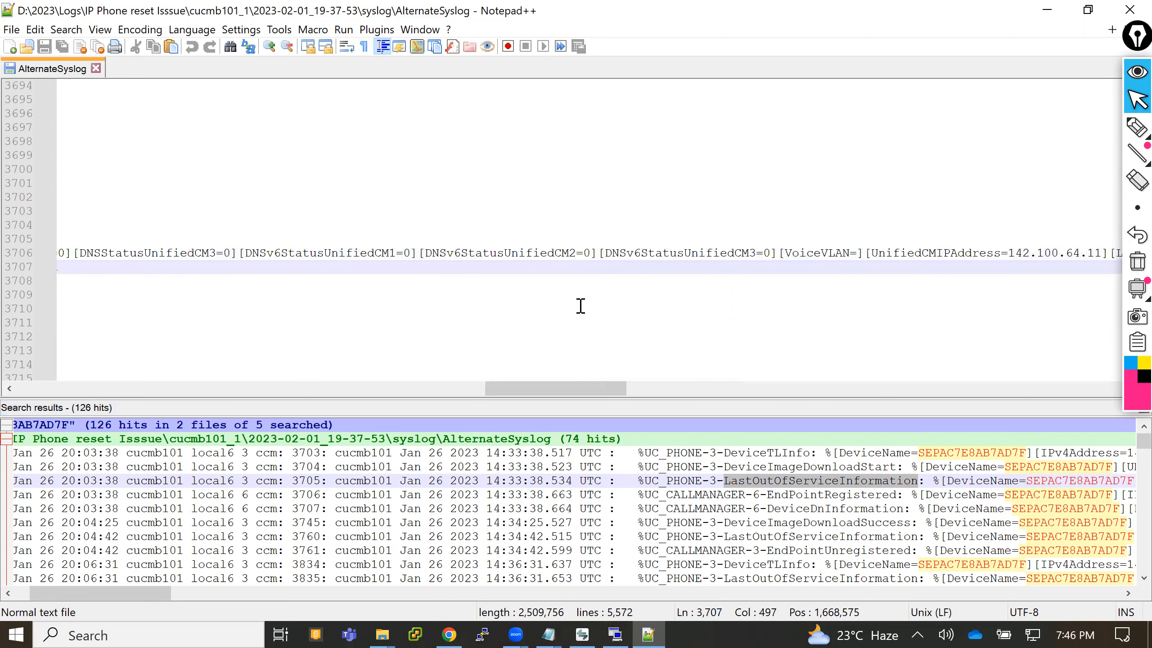
double_click(744, 483)
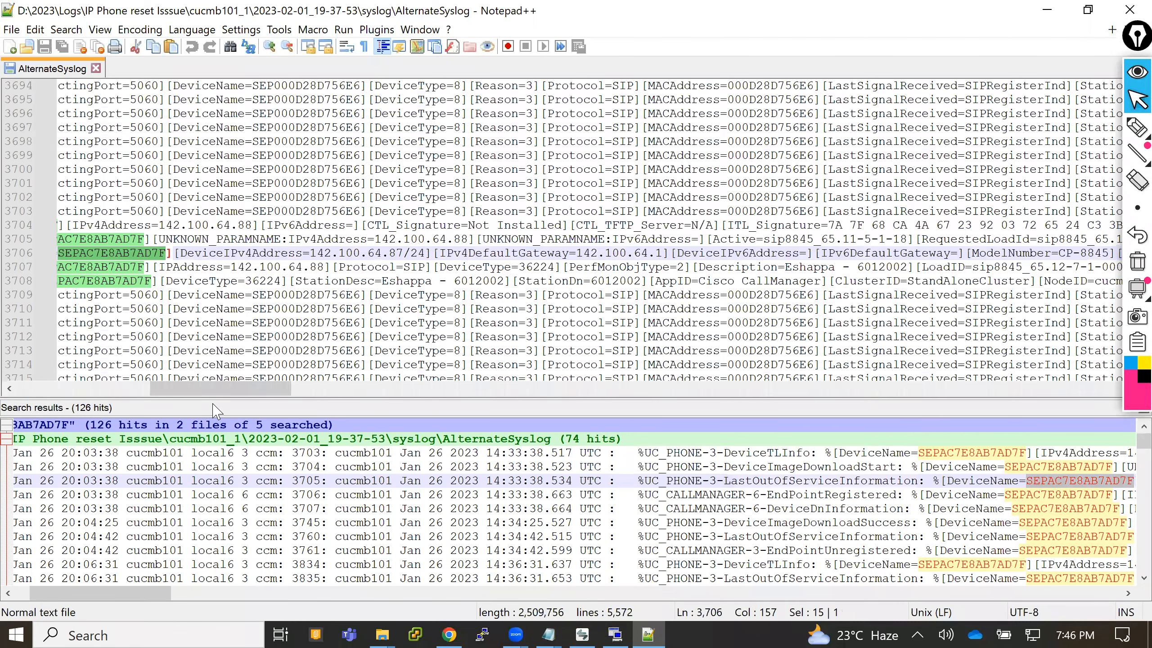
drag(350, 390, 726, 412)
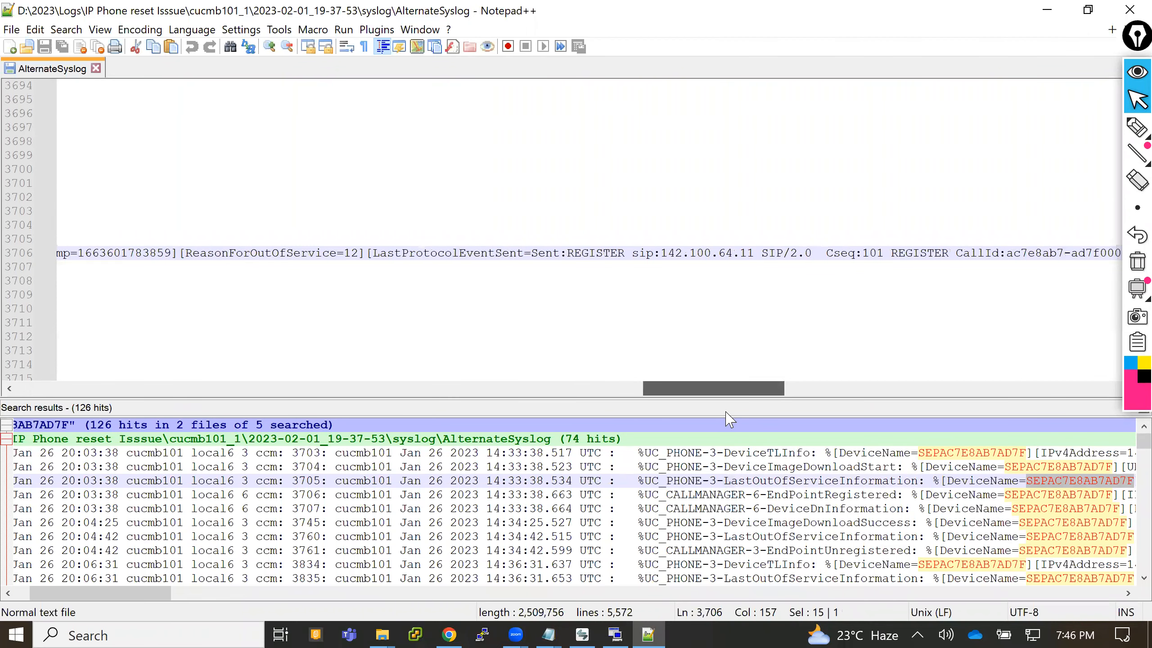
drag(730, 420, 655, 429)
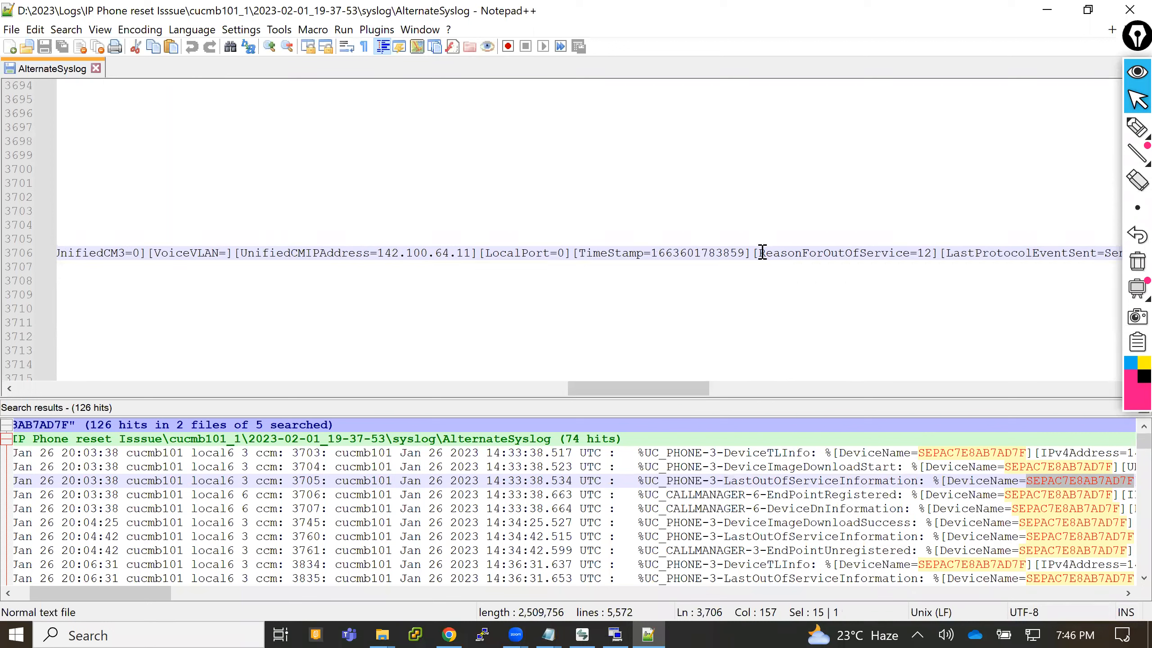
drag(760, 253, 932, 254)
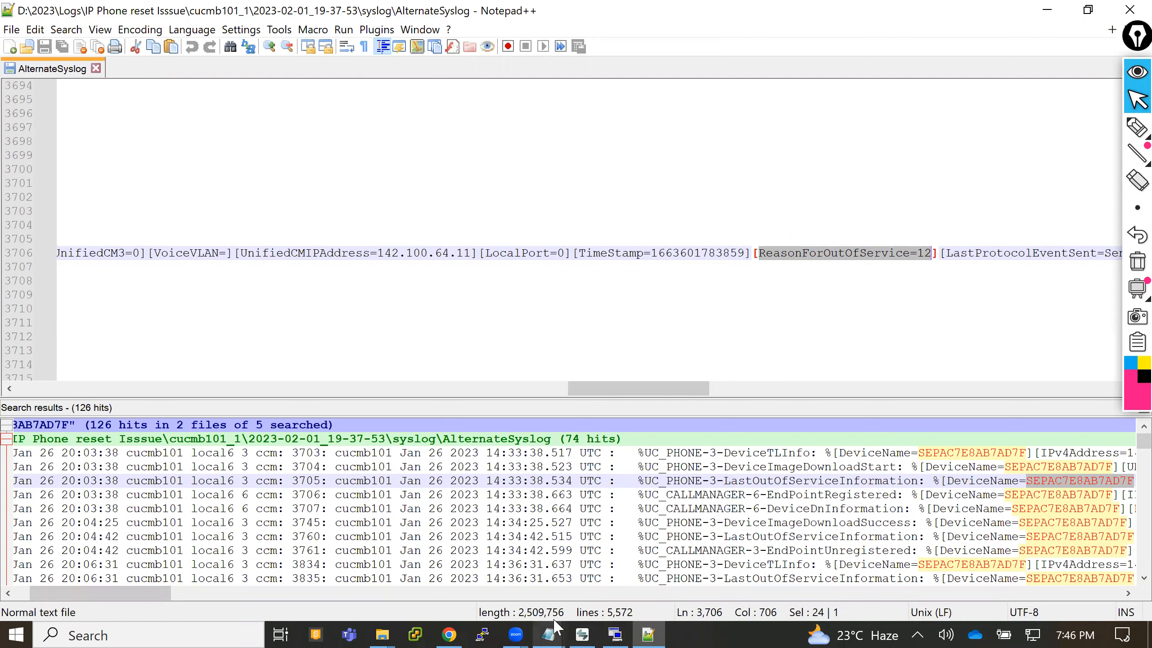
- Switch to the Notepad list of LastOutOfServiceInformation reason codes and highlight ReasonForOutOfService=12 and its description
mouse_move(555, 628)
click(474, 581)
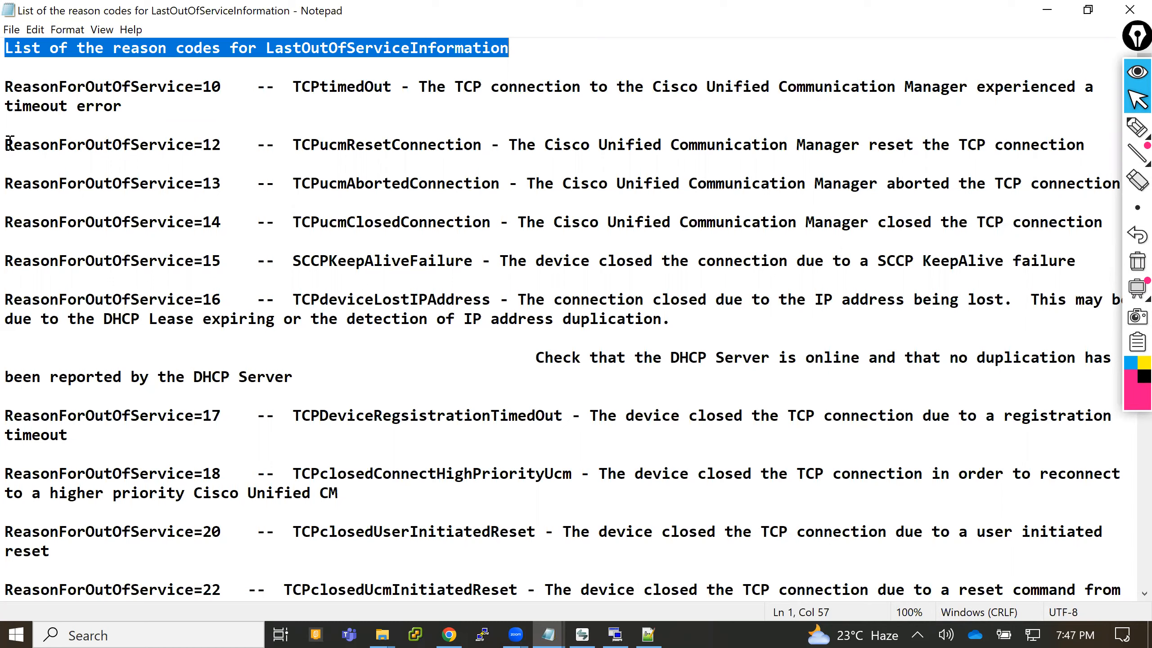
drag(7, 145, 221, 147)
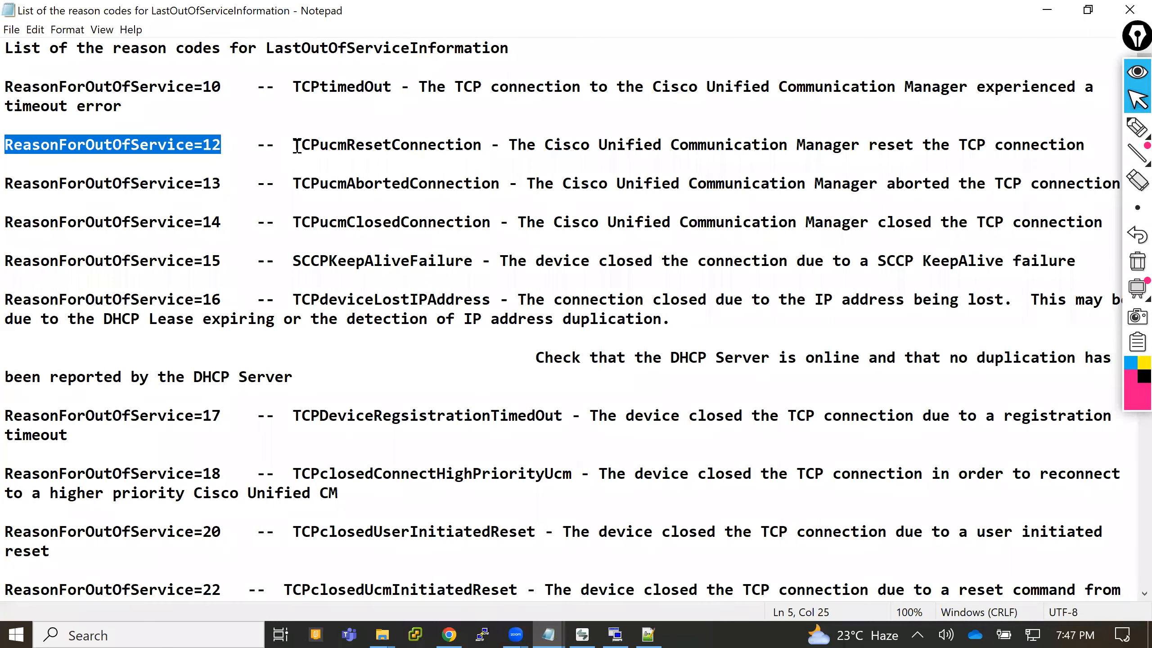
drag(297, 146, 1088, 144)
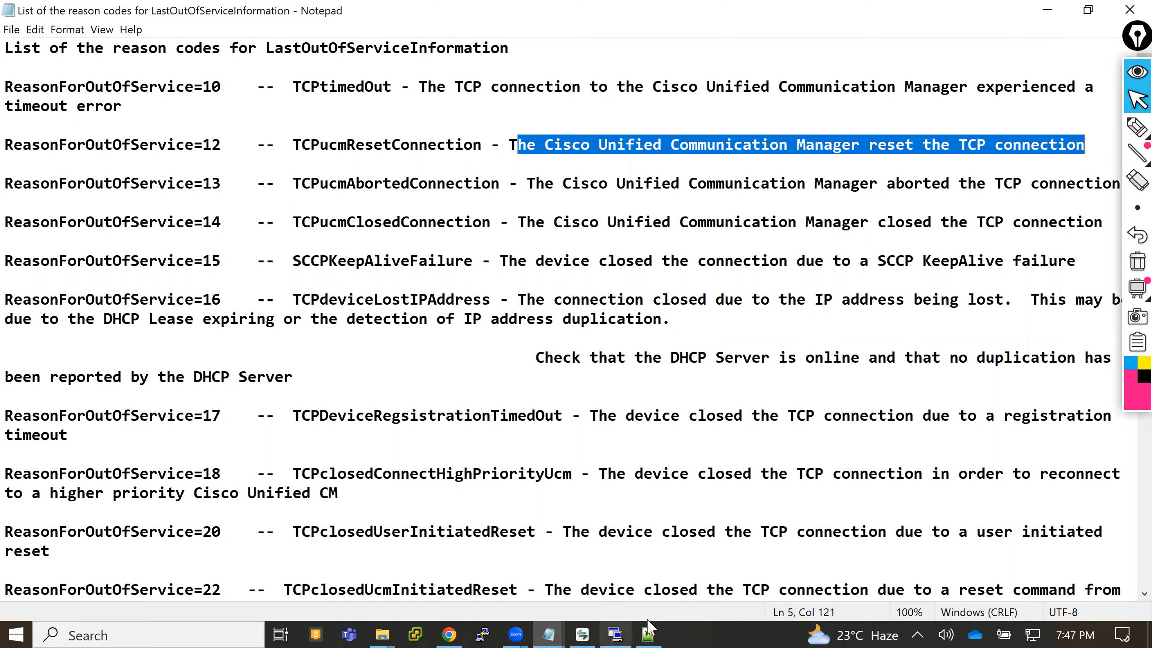
- Copy the line 3706 LastOutOfServiceInformation entry from the syslog into a new Notepad document and highlight its ReasonForOutOfService=12 field
click(649, 635)
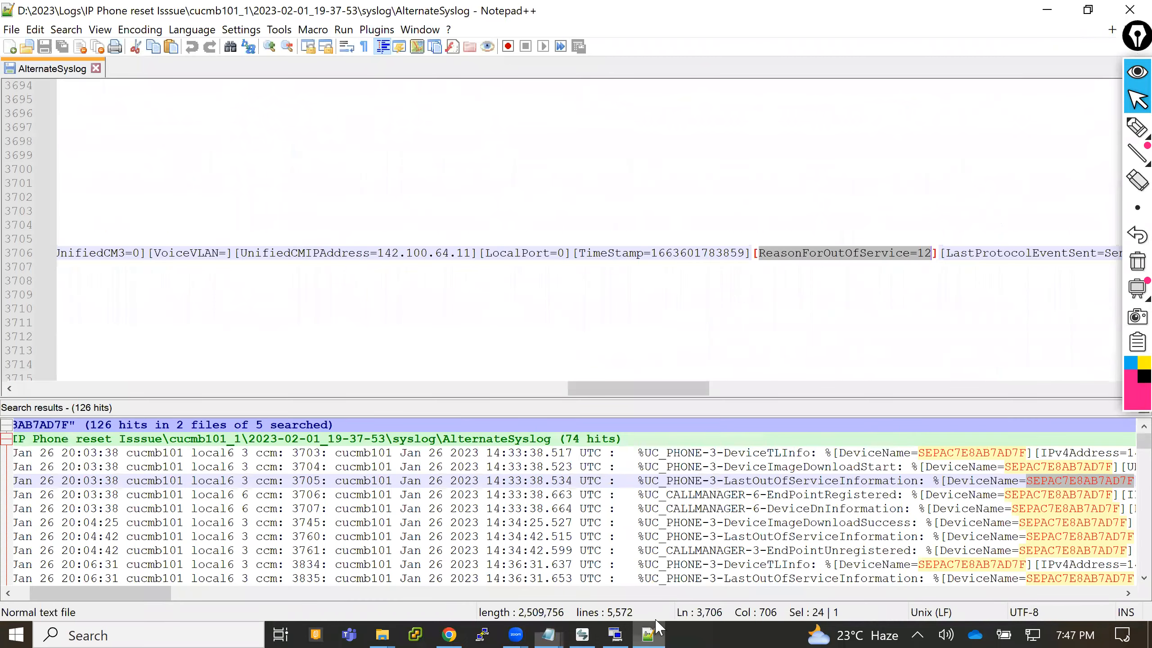
drag(607, 394, 4, 399)
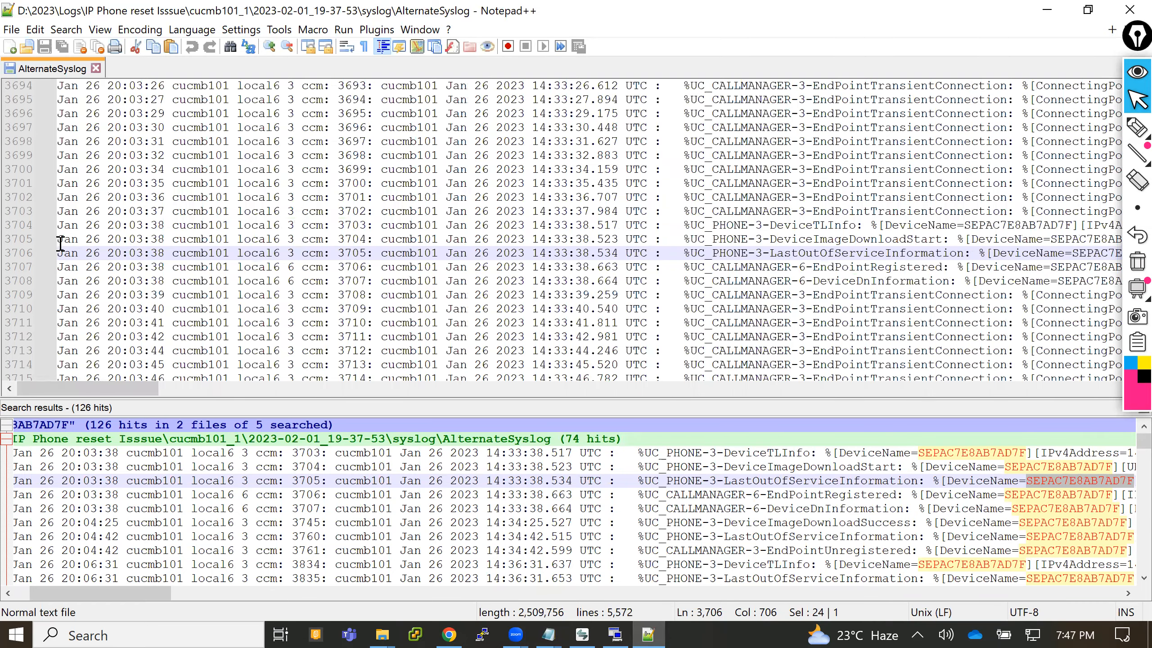
drag(57, 252, 78, 267)
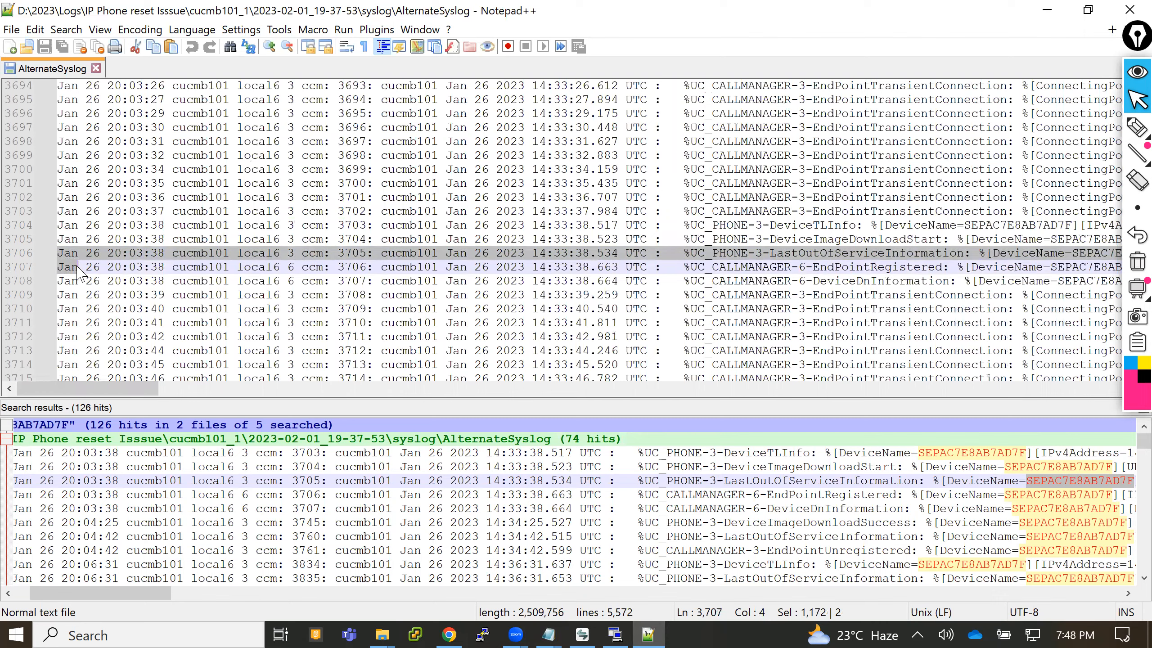
key(super+r)
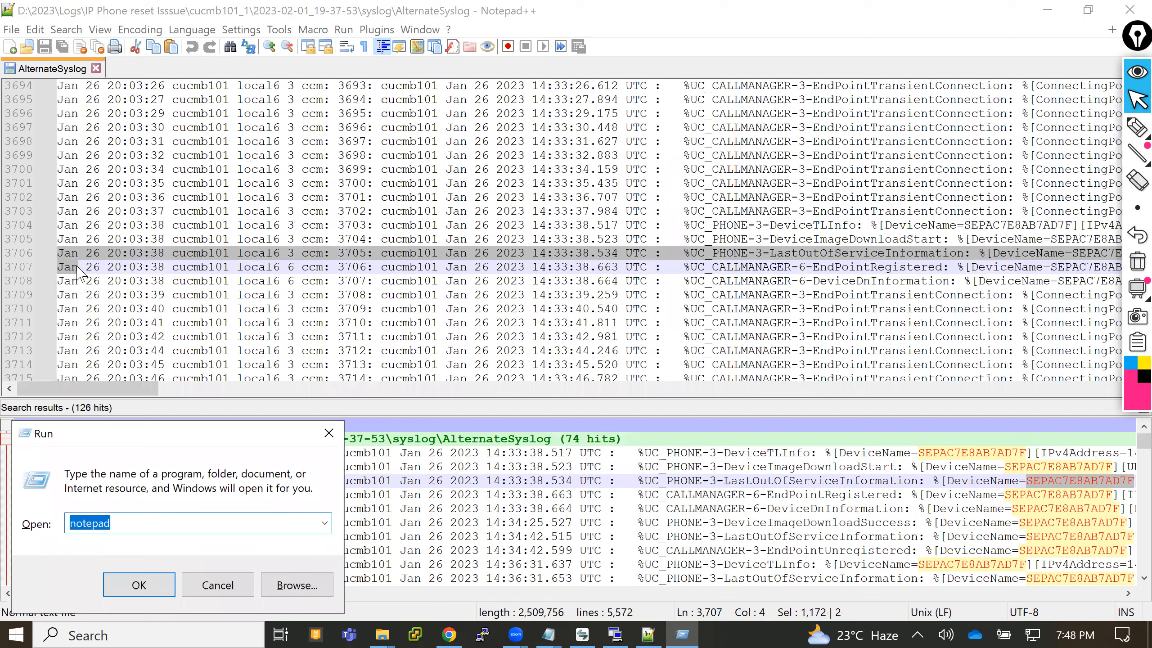
key(Return)
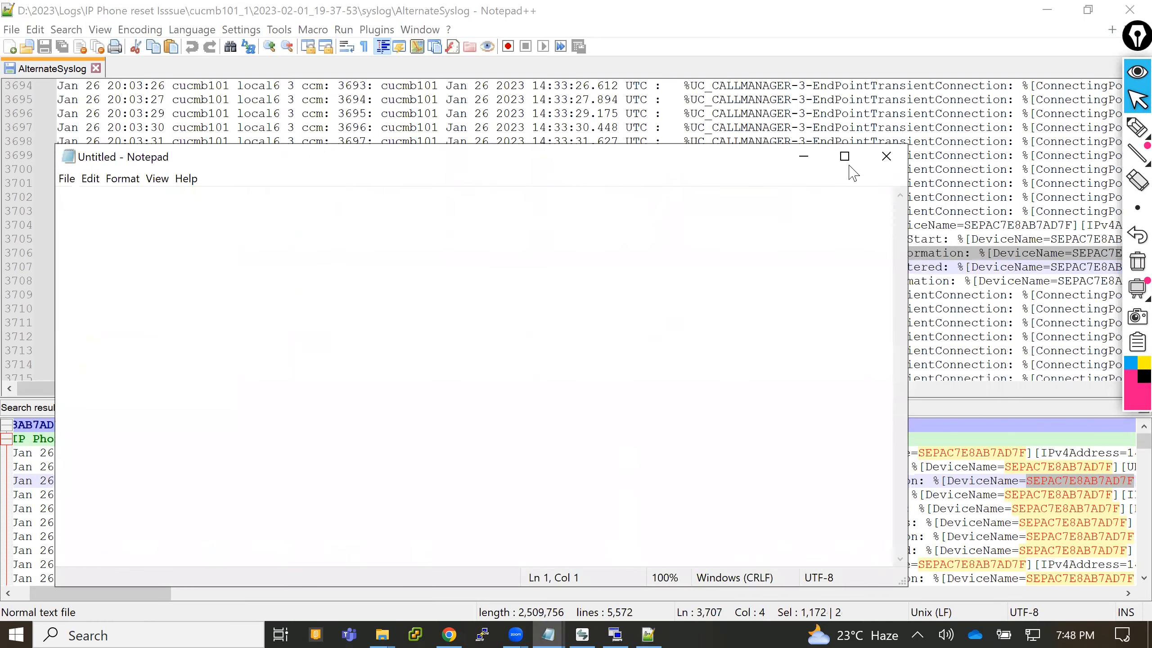
click(844, 156)
key(ctrl+v)
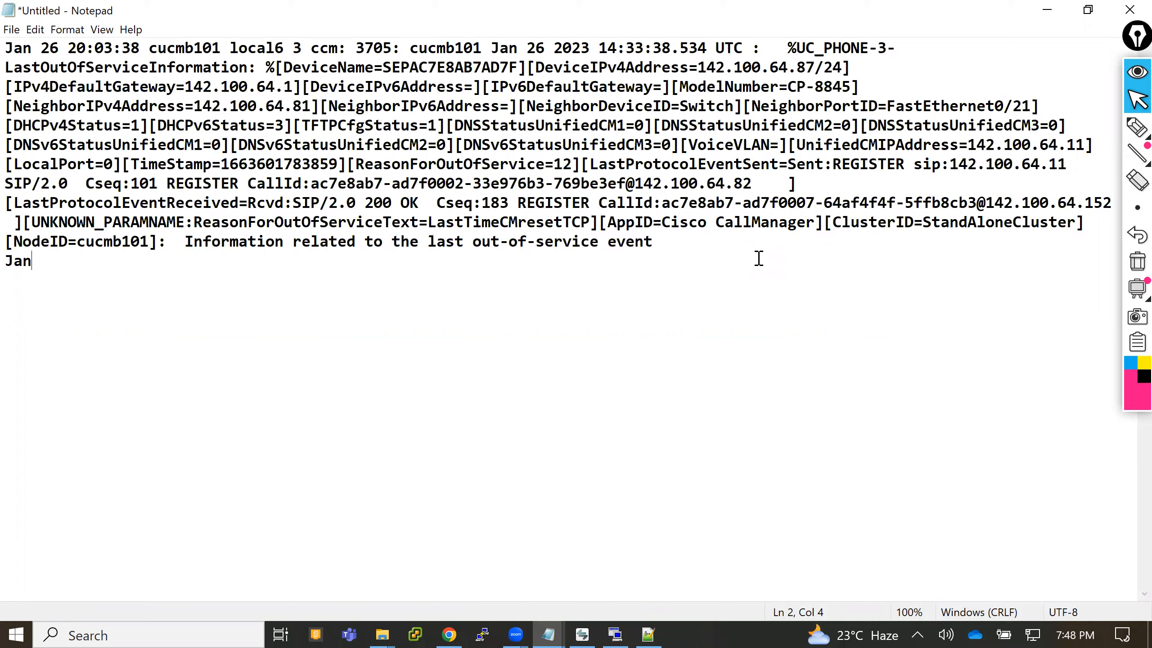
drag(355, 165, 570, 166)
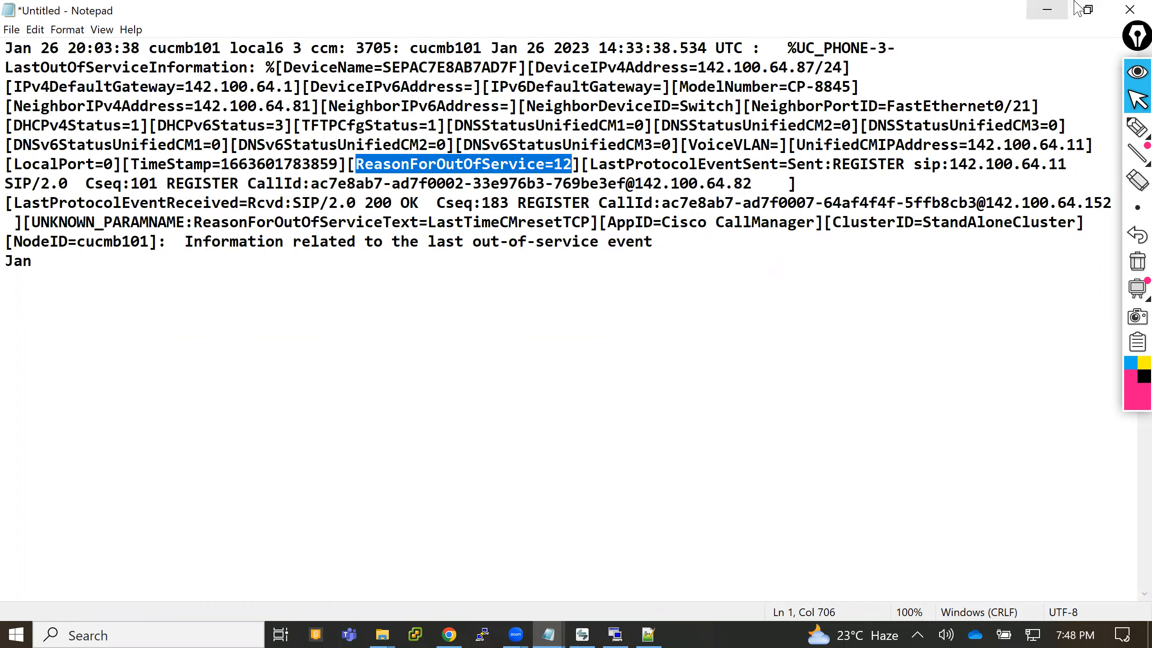
key(alt+Tab)
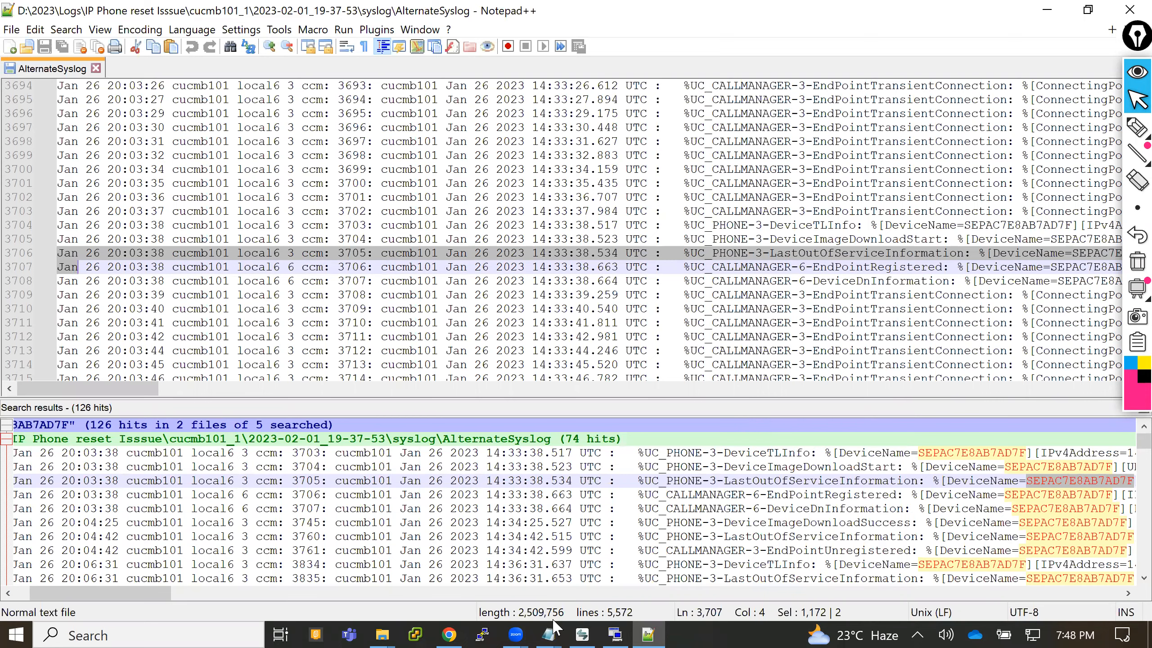
- Copy the device name SEP0023EBC729AD of the unplug-and-plug test phone from the Notepad notes, and put the notes away
mouse_move(554, 629)
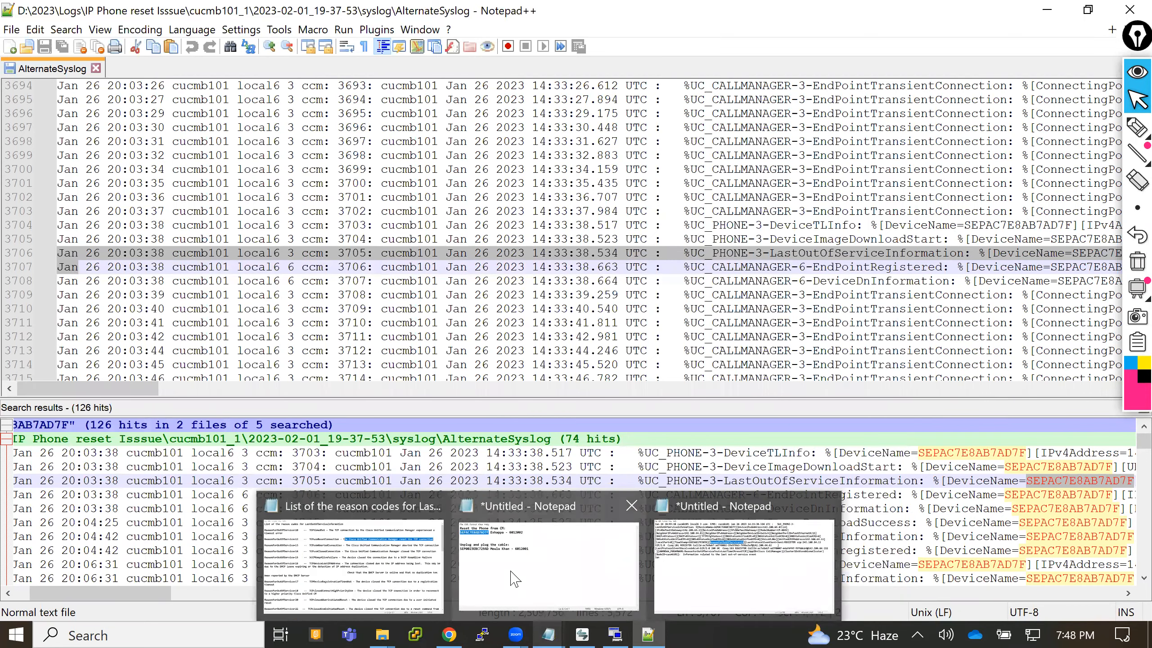
click(512, 574)
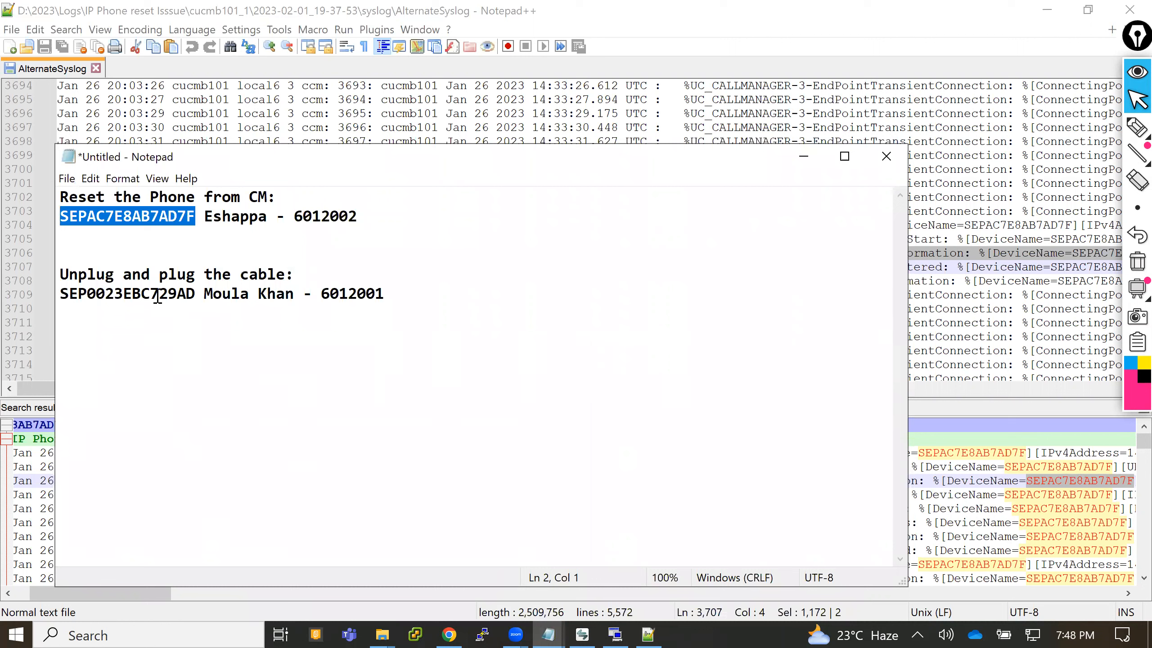
double_click(156, 295)
key(ctrl+c)
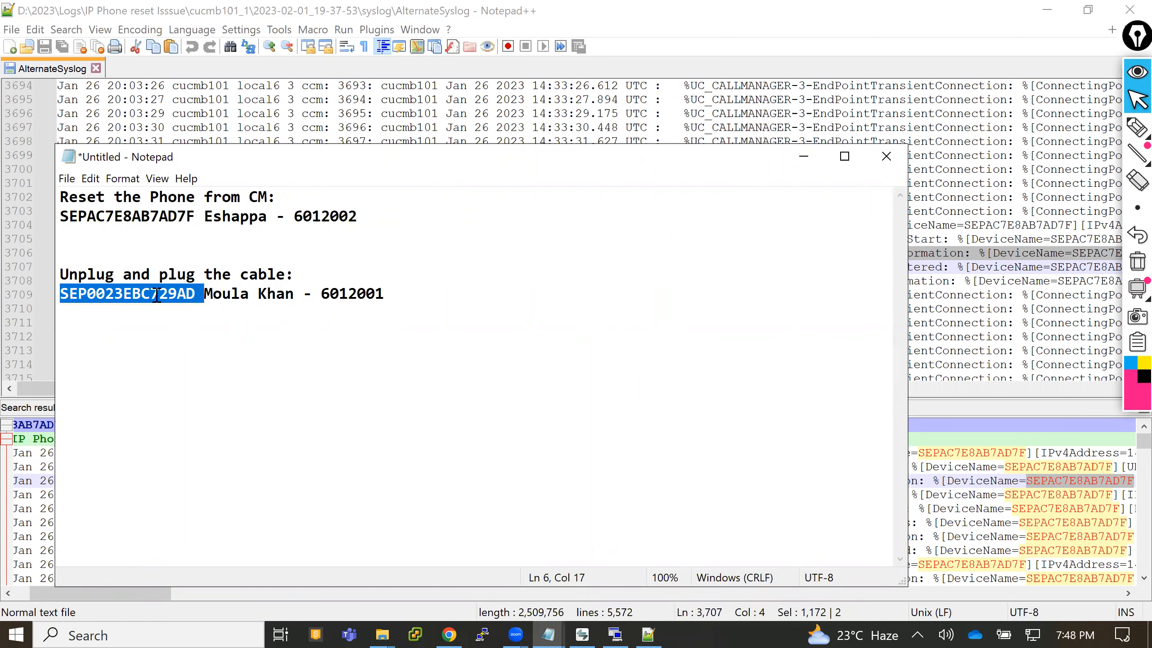
click(801, 160)
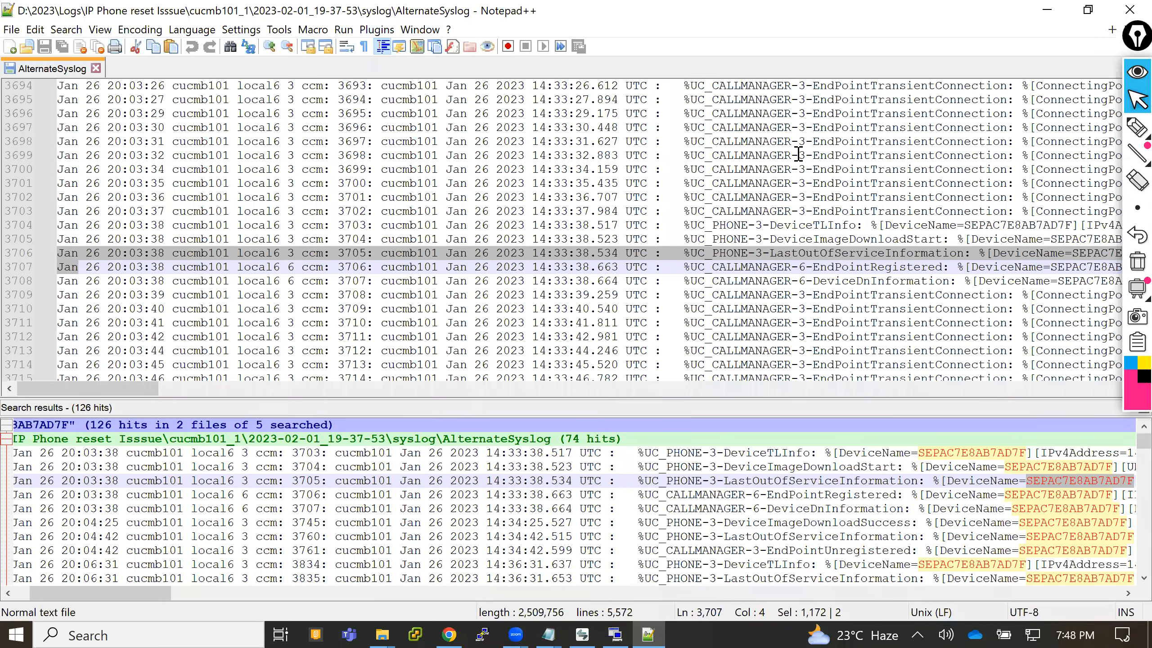
- Search all files and sub-folders of D:\2023\Logs\IP Phone reset Isssue for SEP0023EBC729AD, with no trailing space in the search text
click(799, 154)
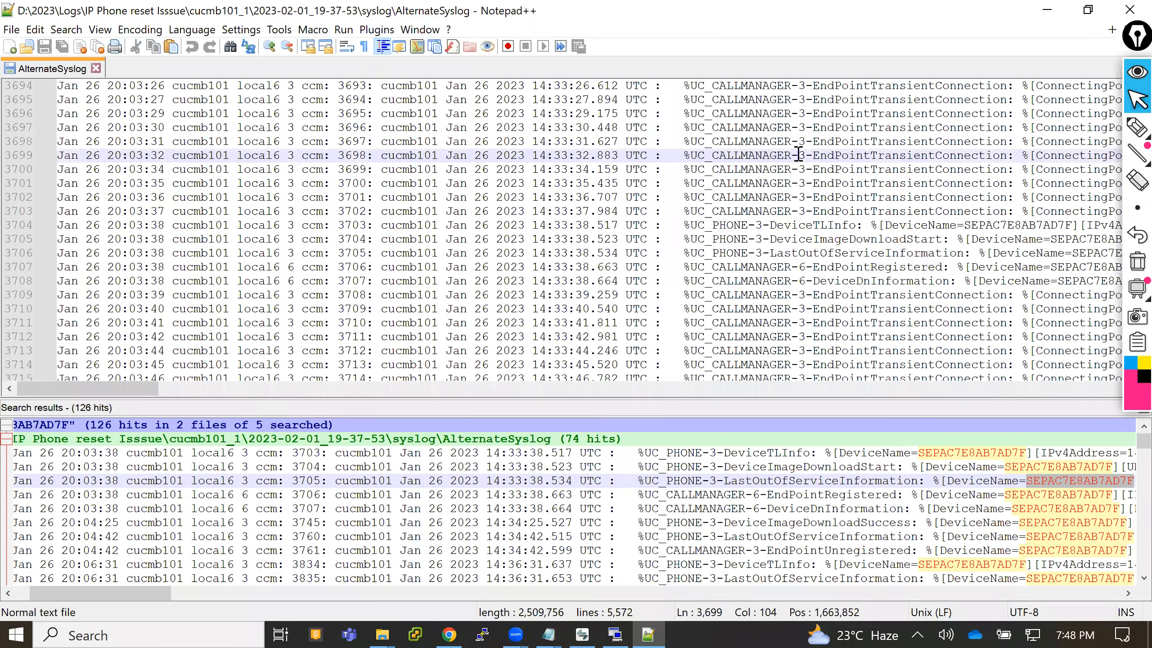
double_click(799, 155)
key(ctrl+shift+f)
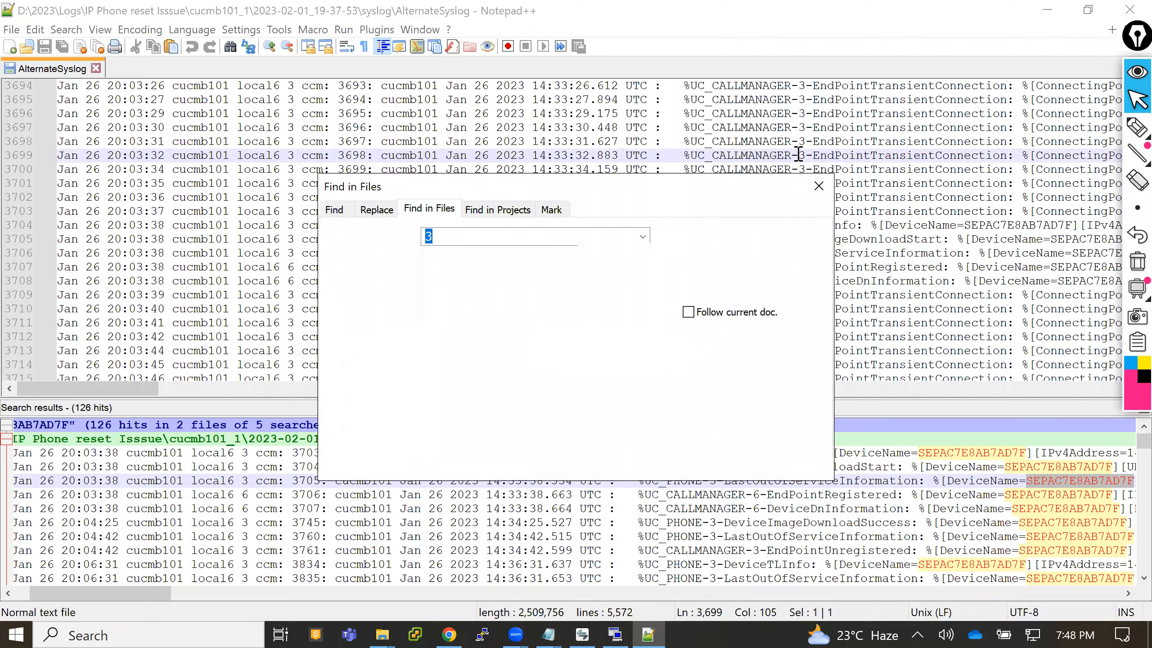
key(BackSpace)
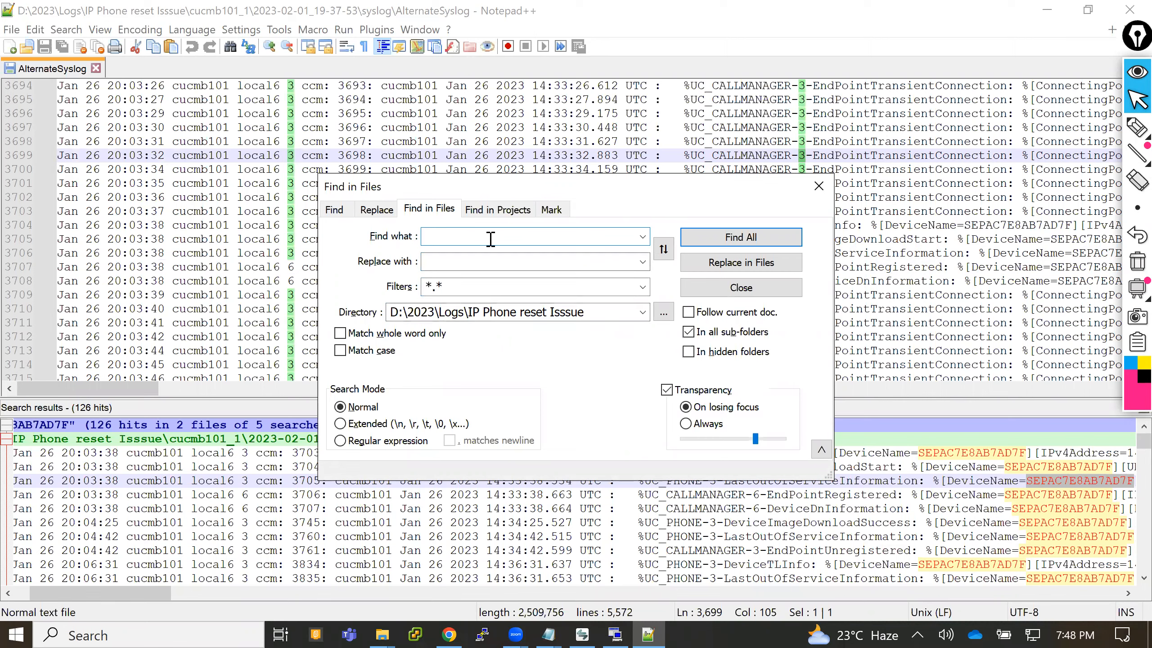
key(ctrl+v)
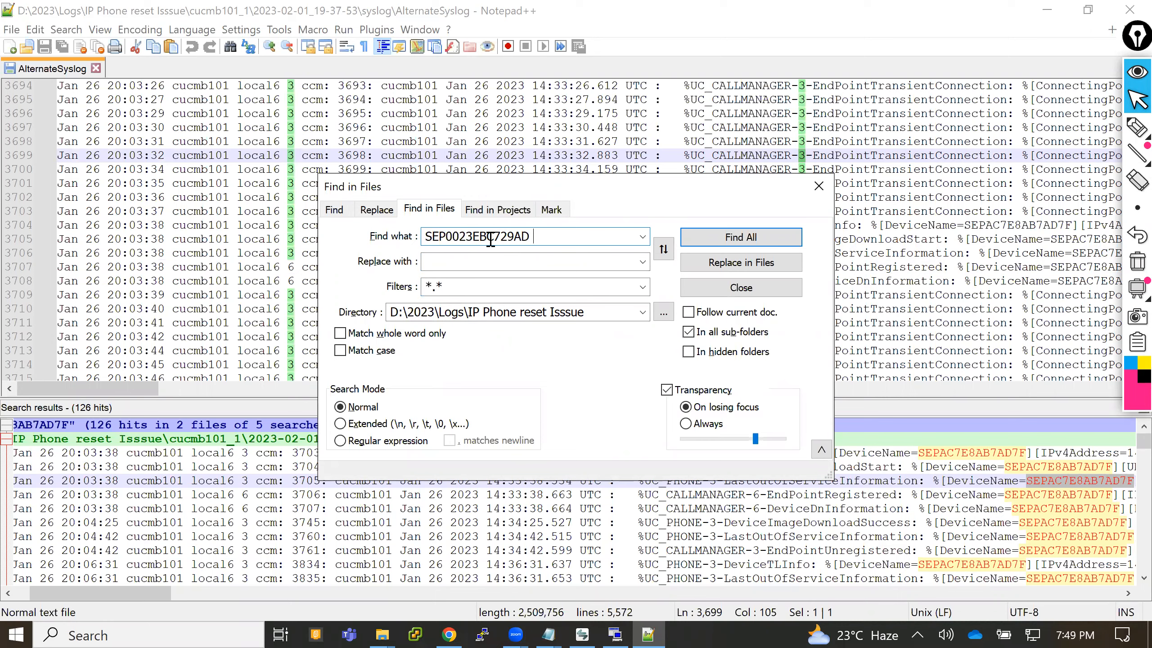
click(740, 245)
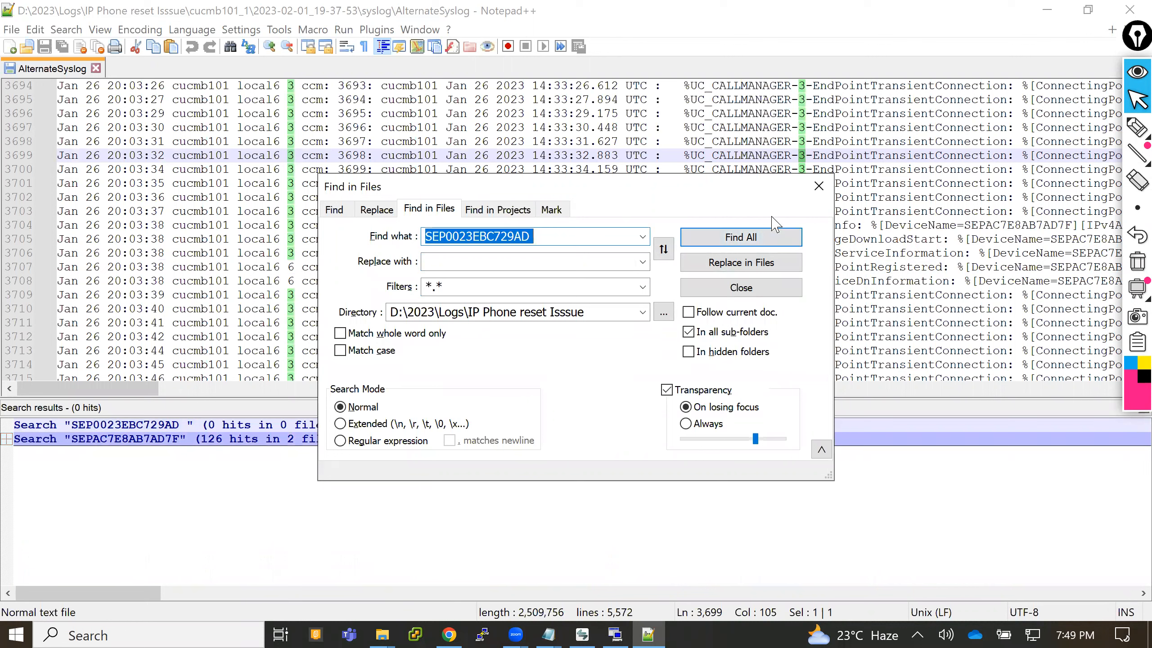
click(571, 236)
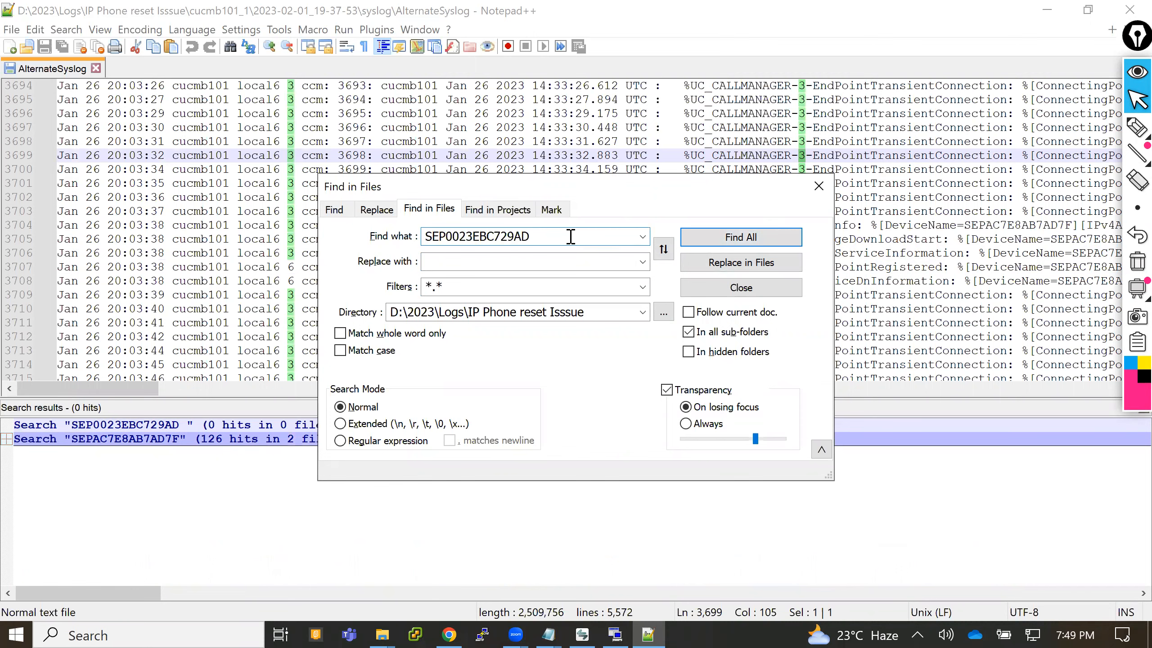
click(720, 233)
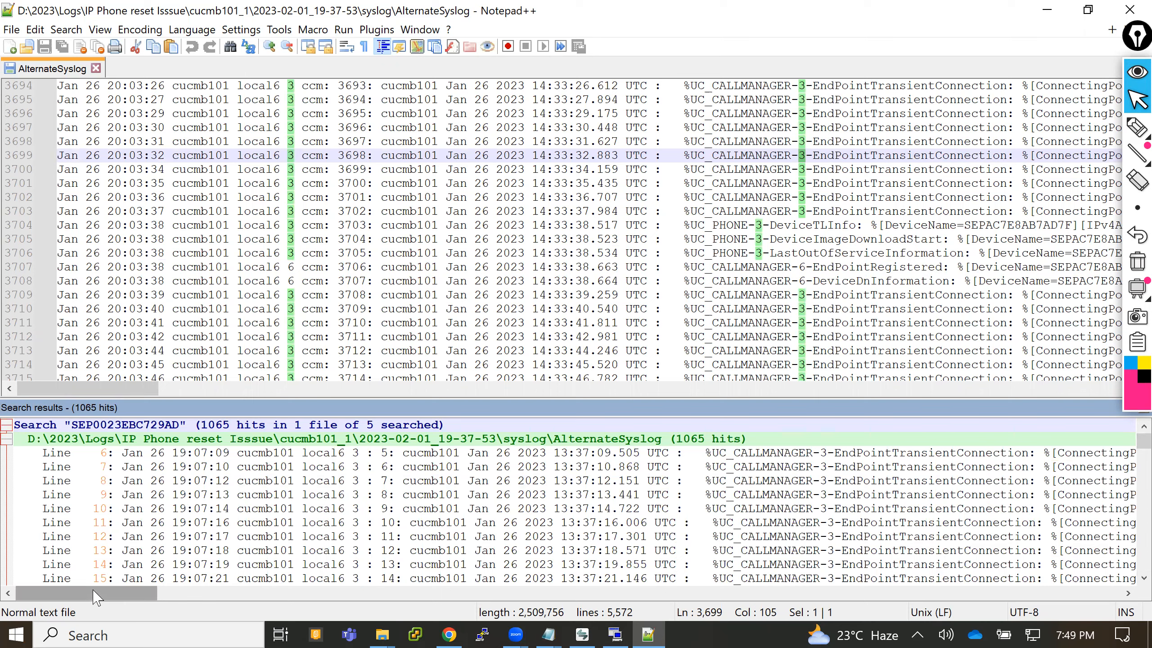
- Look through the SEP0023EBC729AD search hits from the first January 26 entries to the end of the list
drag(123, 598, 74, 608)
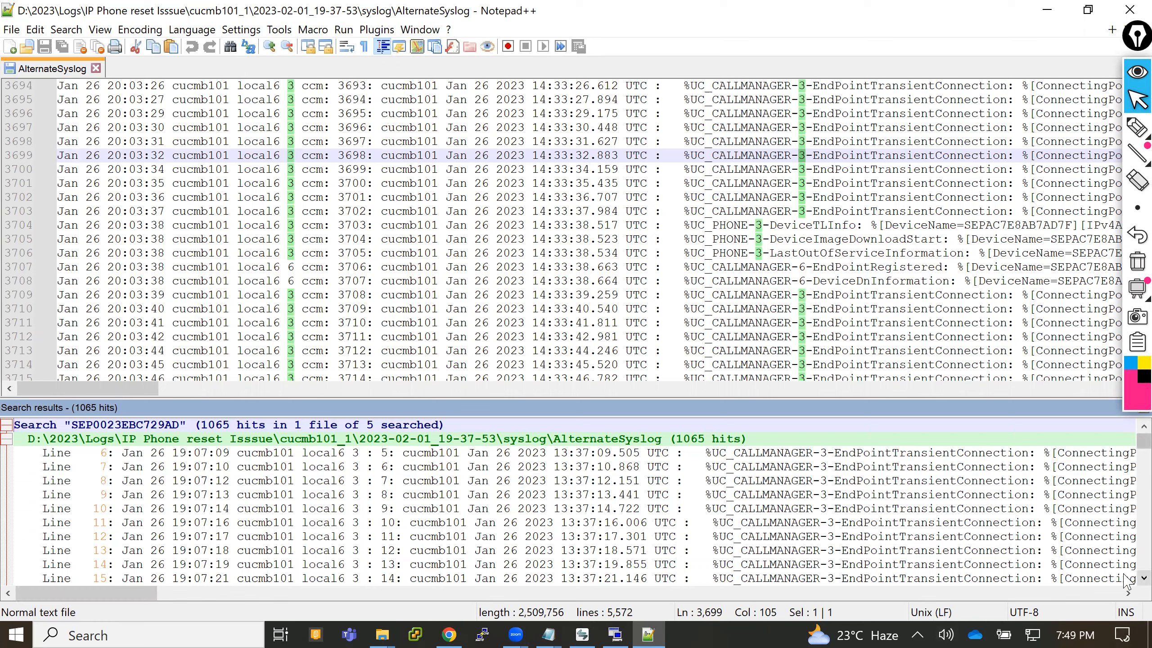
scroll(1125, 579, down, 2)
scroll(1124, 579, down, 3)
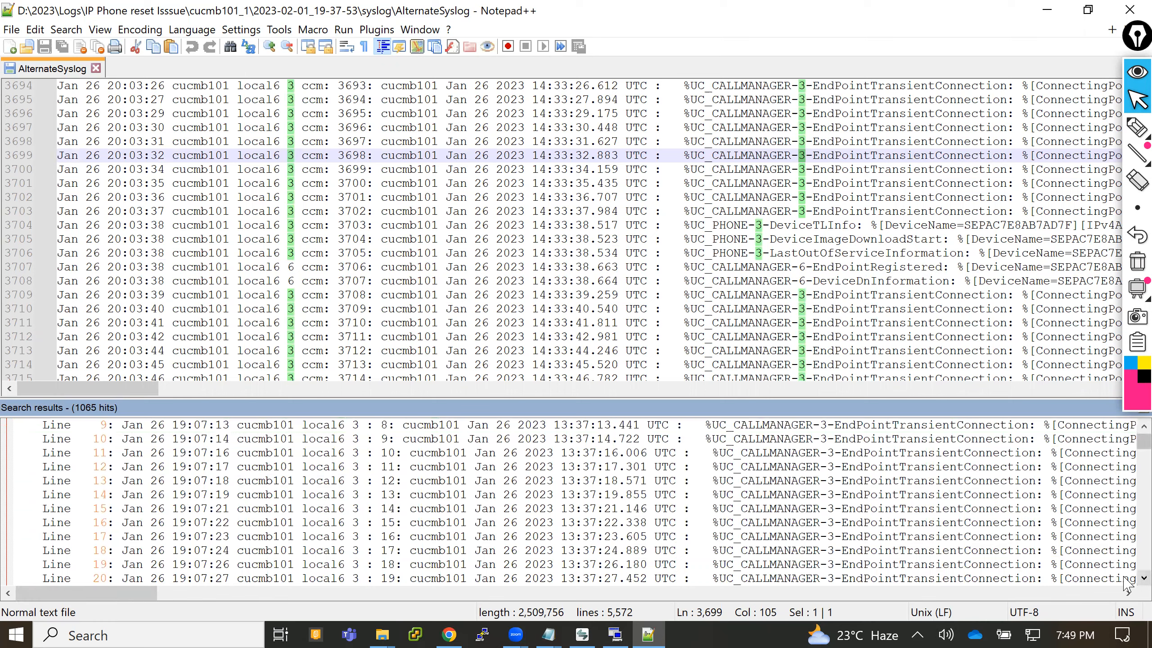
scroll(1125, 578, down, 2)
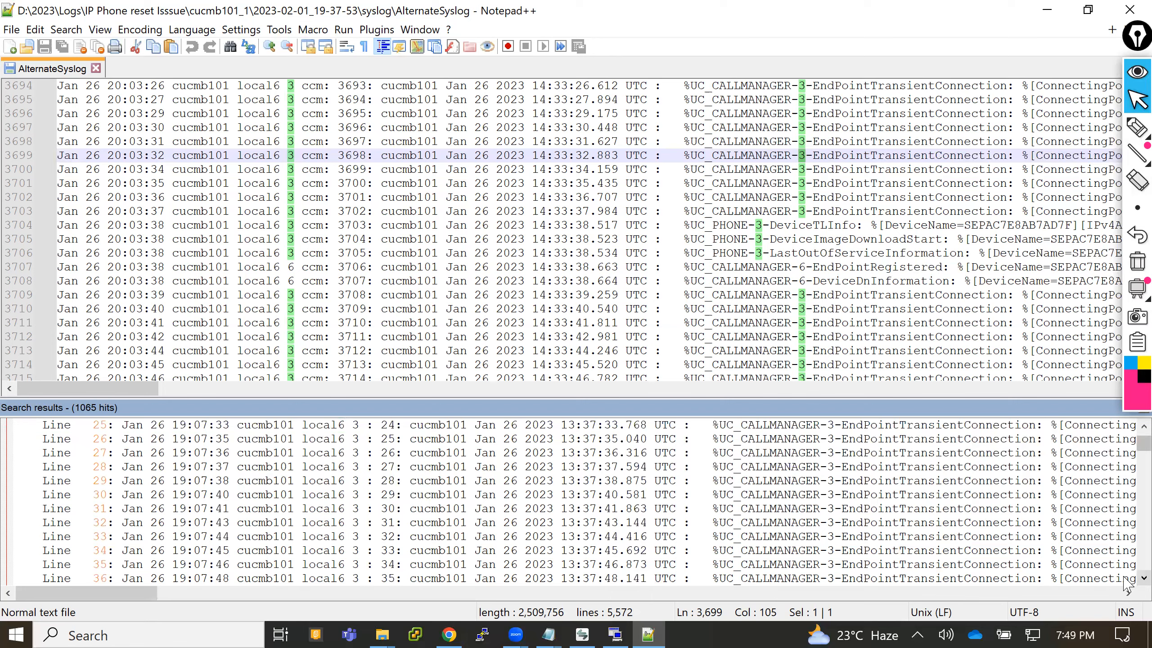
scroll(1125, 577, down, 2)
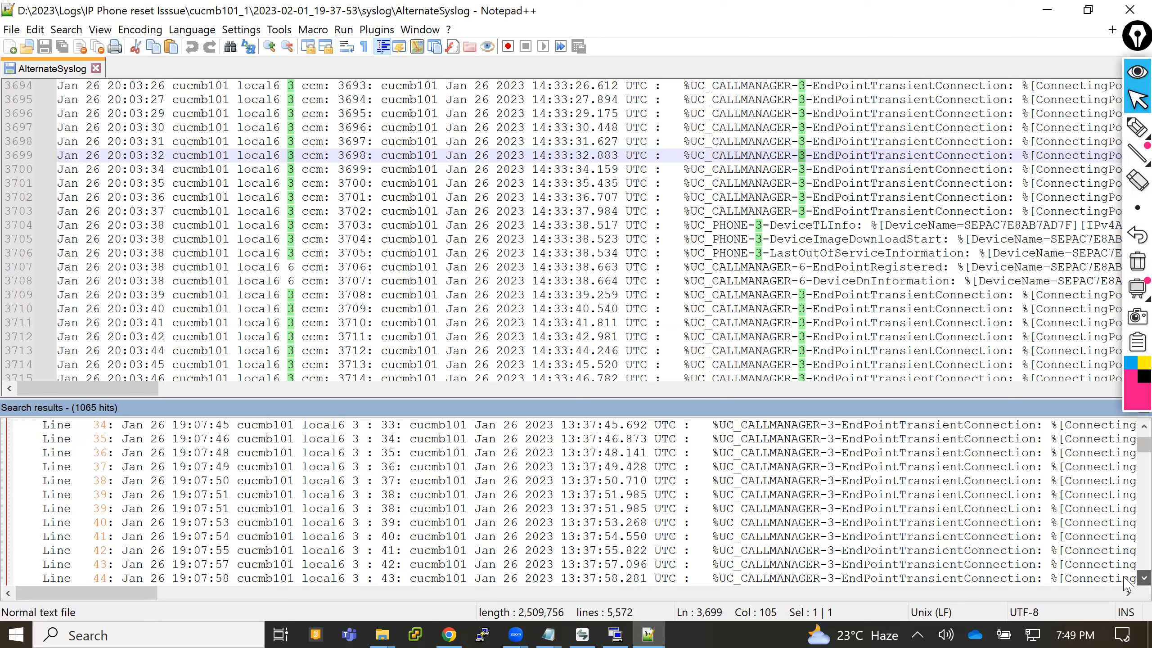
scroll(1125, 579, down, 11)
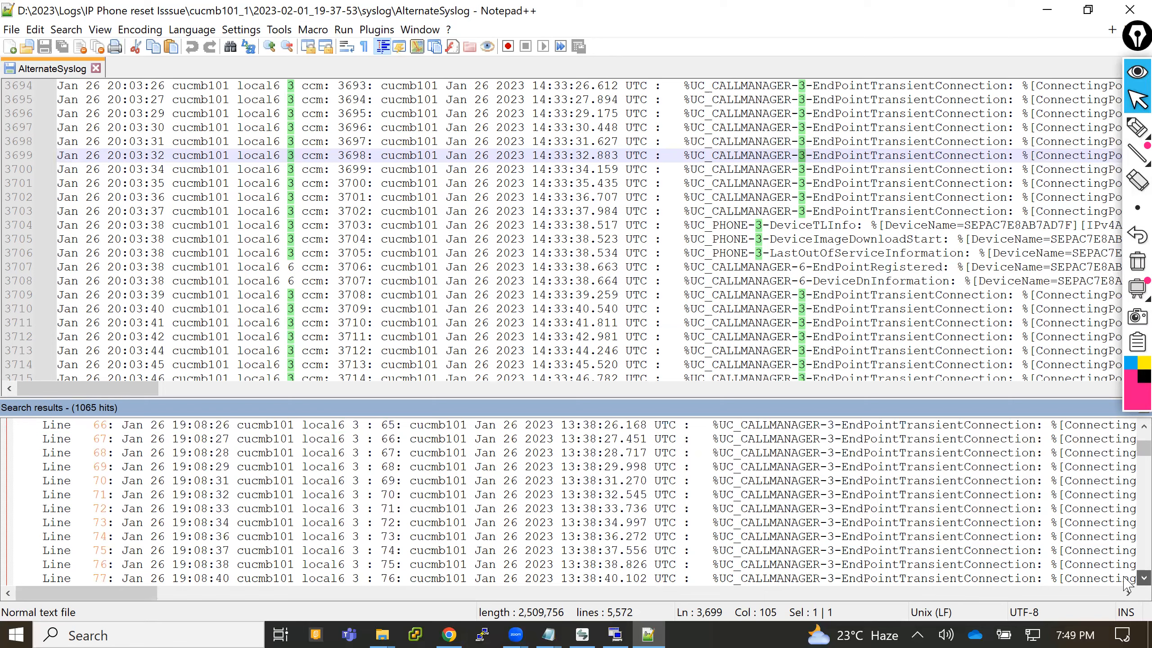
scroll(1127, 586, down, 5)
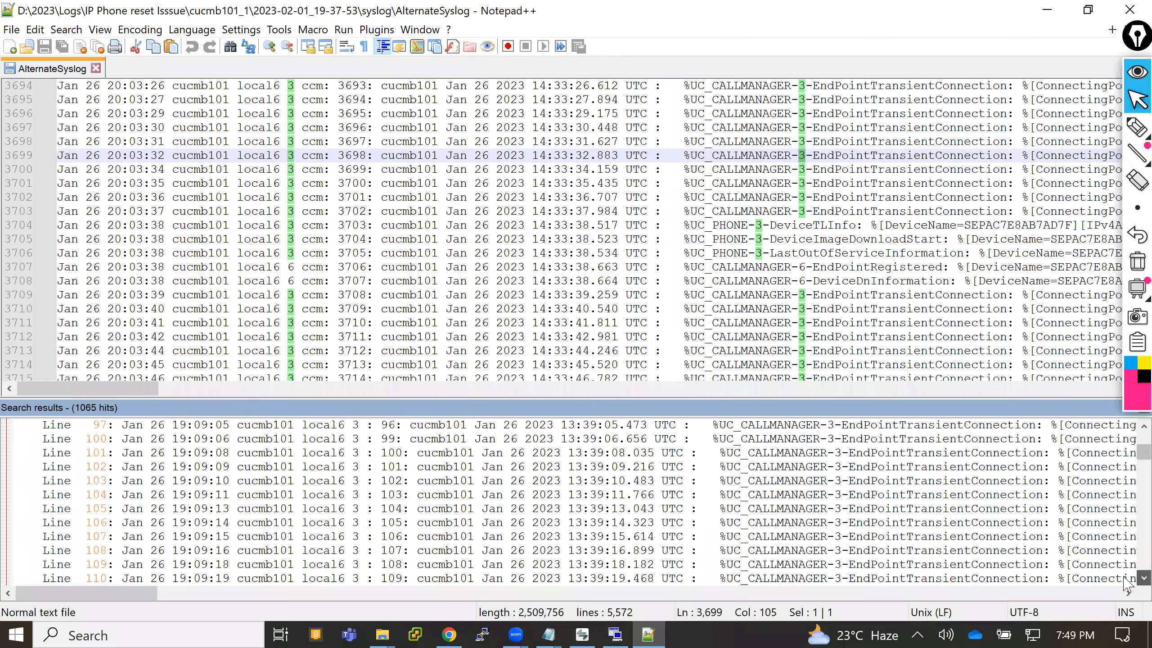
scroll(1126, 586, down, 1)
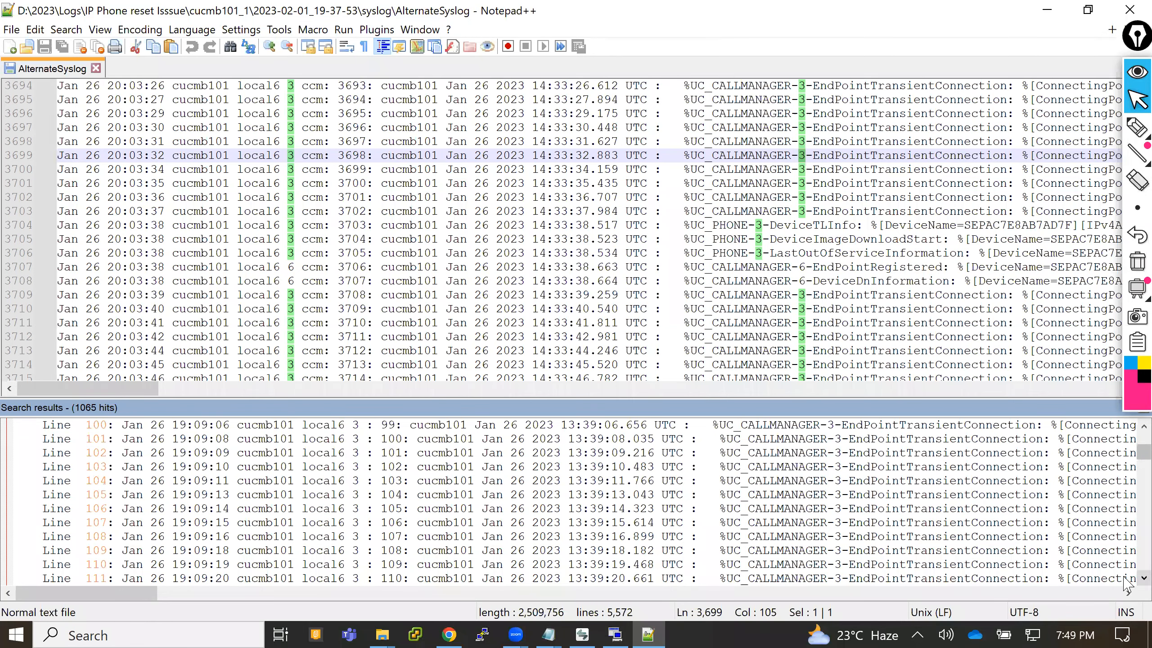
scroll(1126, 585, down, 8)
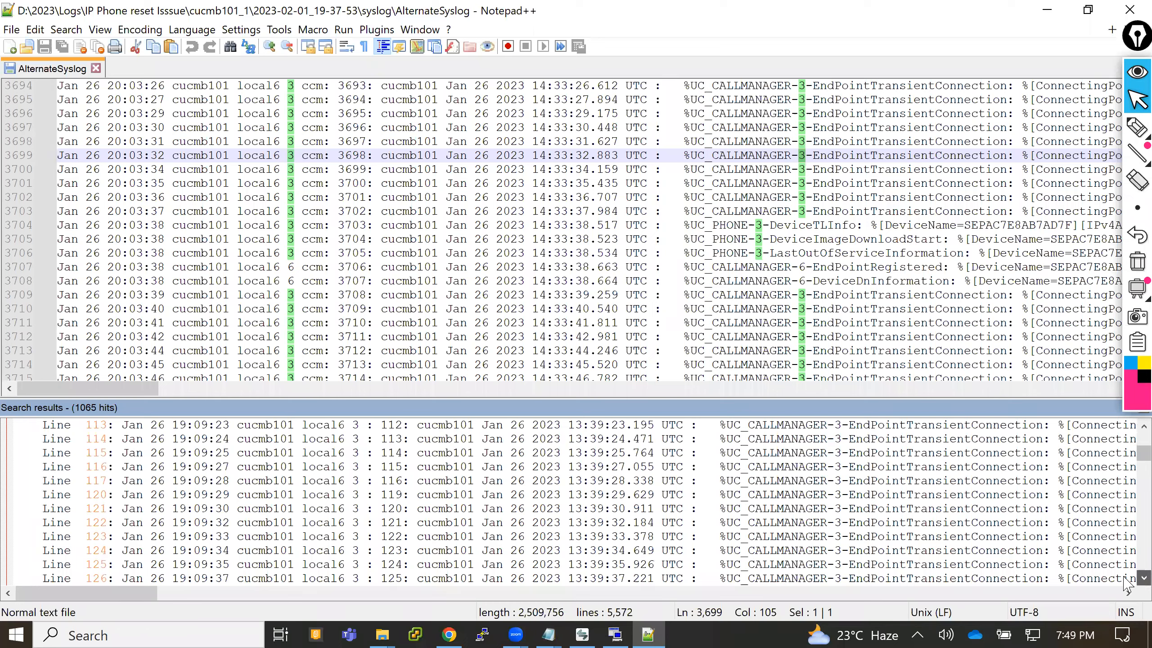
scroll(1126, 585, down, 4)
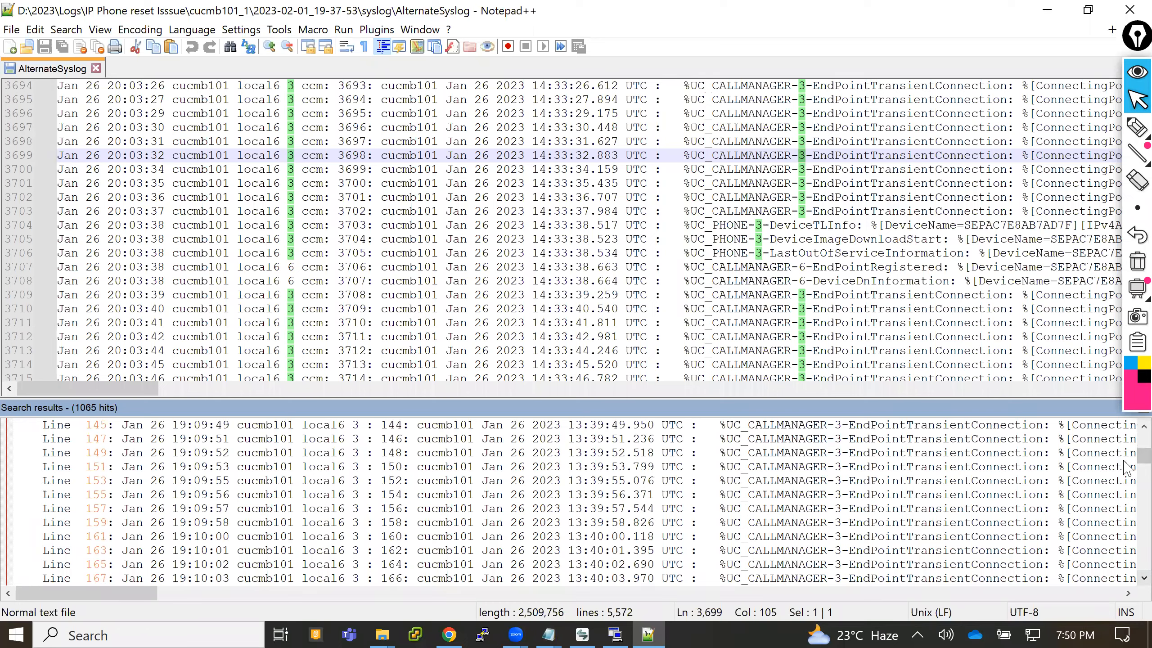
drag(1142, 457, 1143, 576)
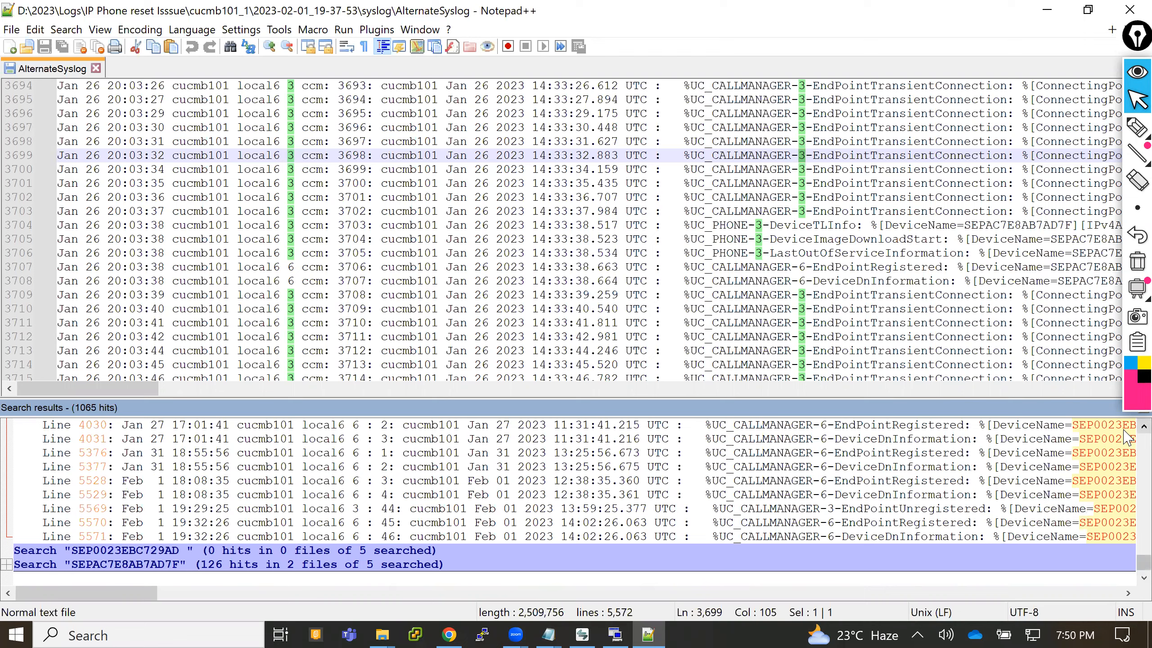
- Review the event names and device fields of the last SEP0023EBC729AD hits, and select the line 5569 EndPointUnregistered hit
scroll(1127, 437, up, 1)
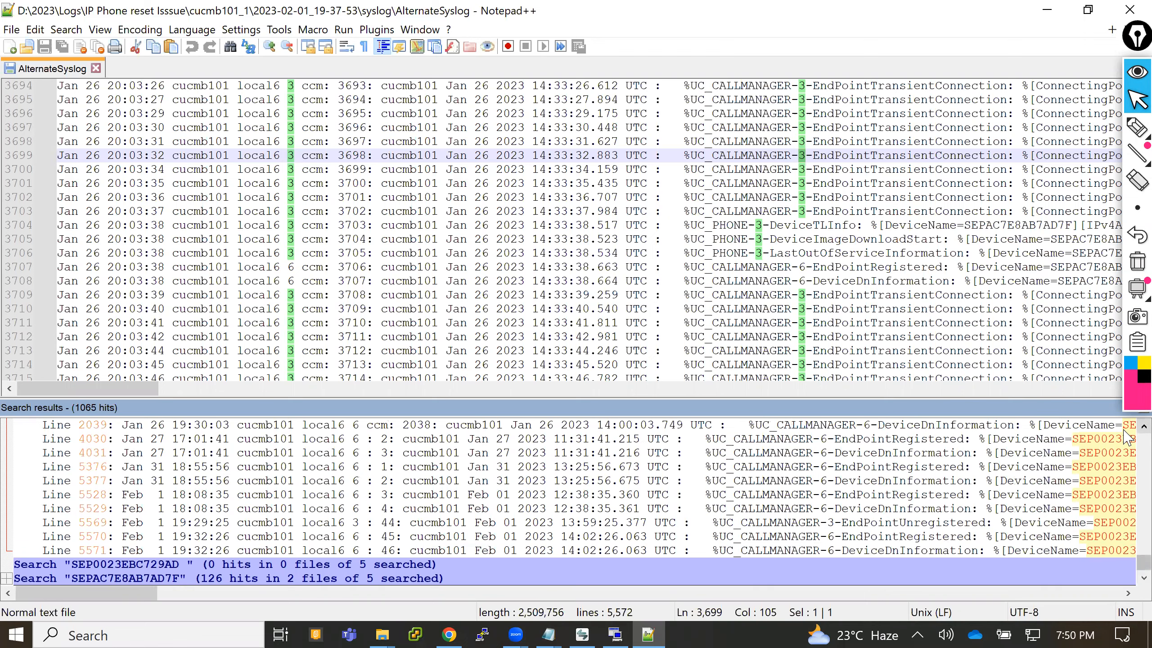
scroll(1128, 436, up, 1)
scroll(1128, 436, up, 1)
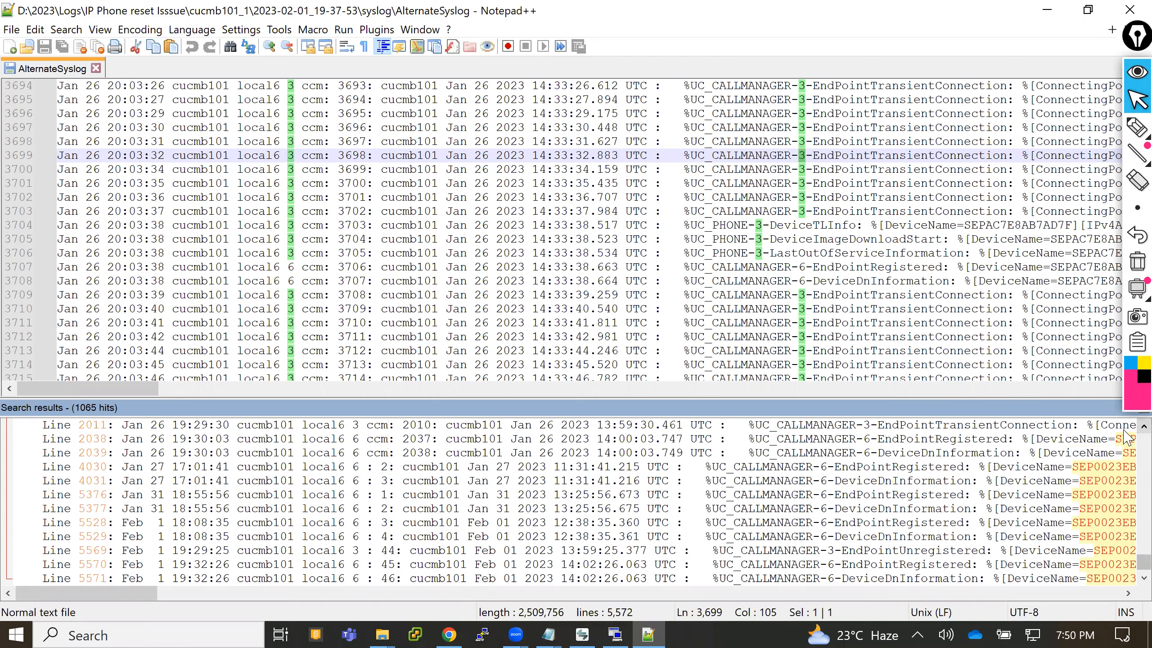
scroll(1127, 436, up, 1)
scroll(1127, 436, up, 2)
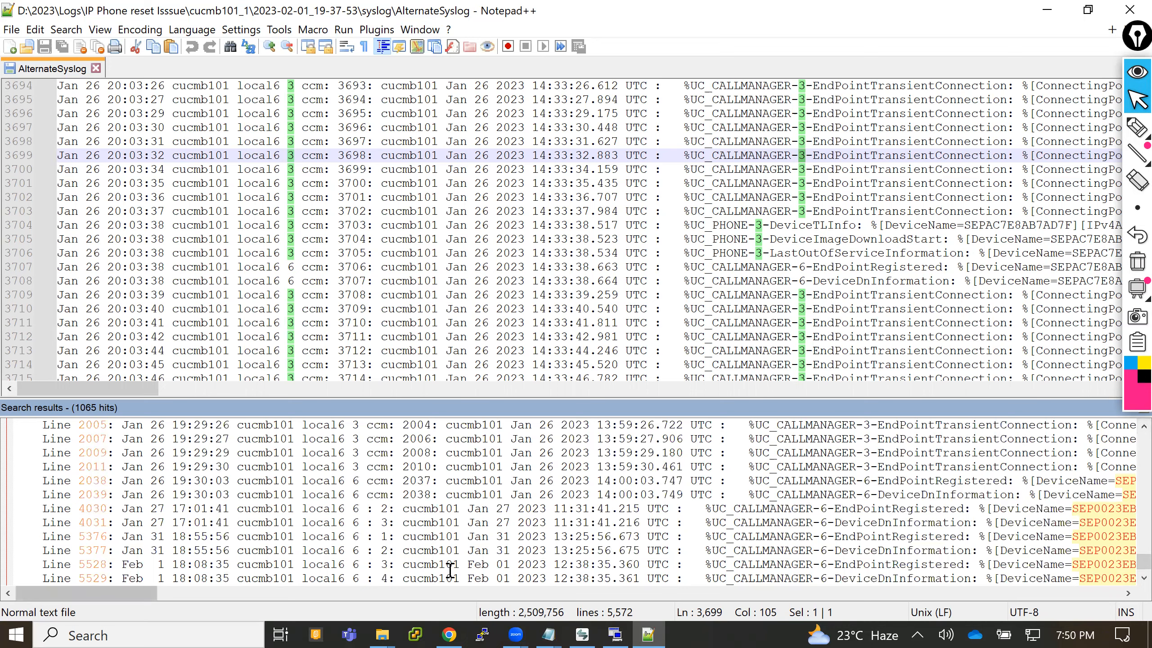
drag(82, 594, 155, 595)
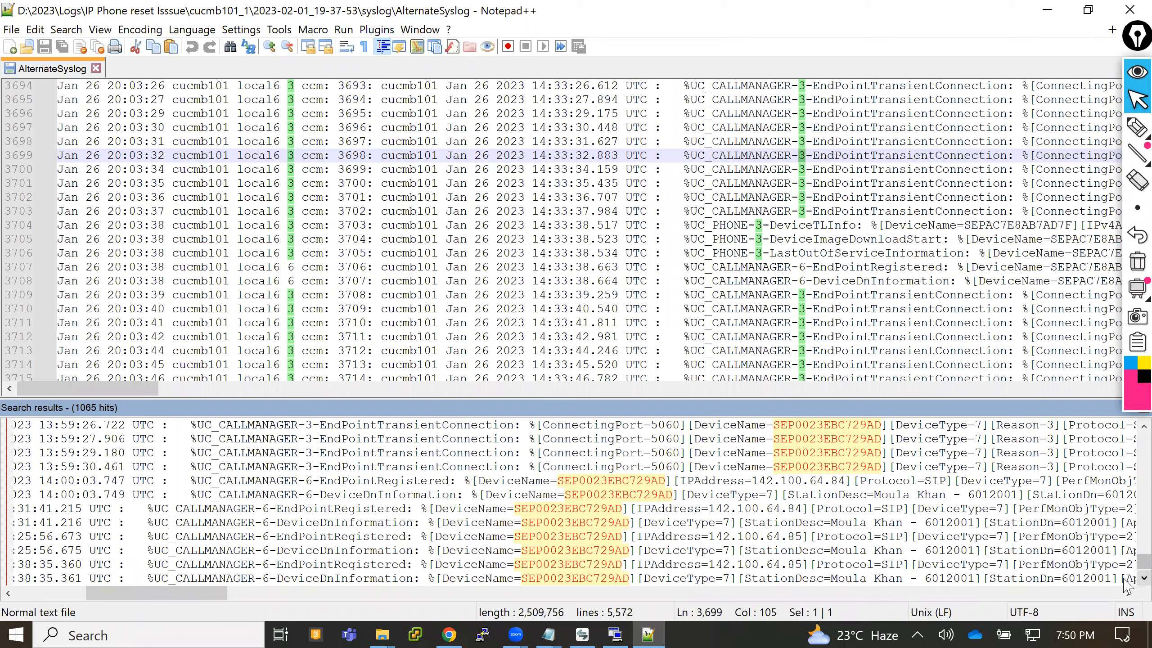
scroll(1125, 579, down, 1)
scroll(1125, 580, down, 2)
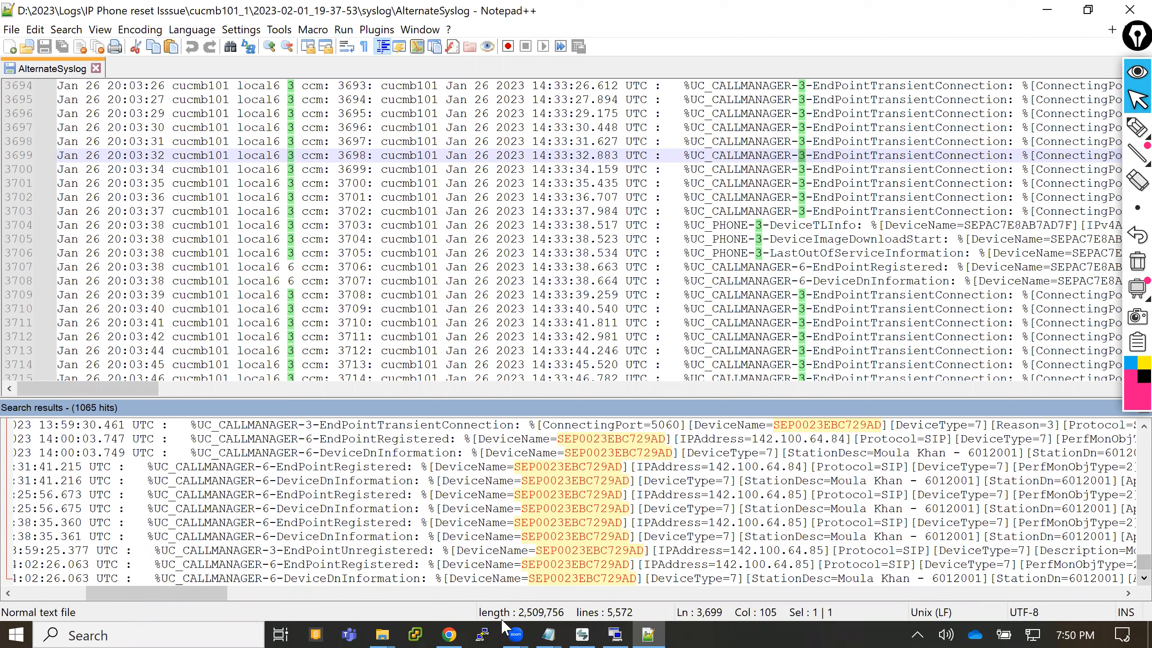
click(320, 554)
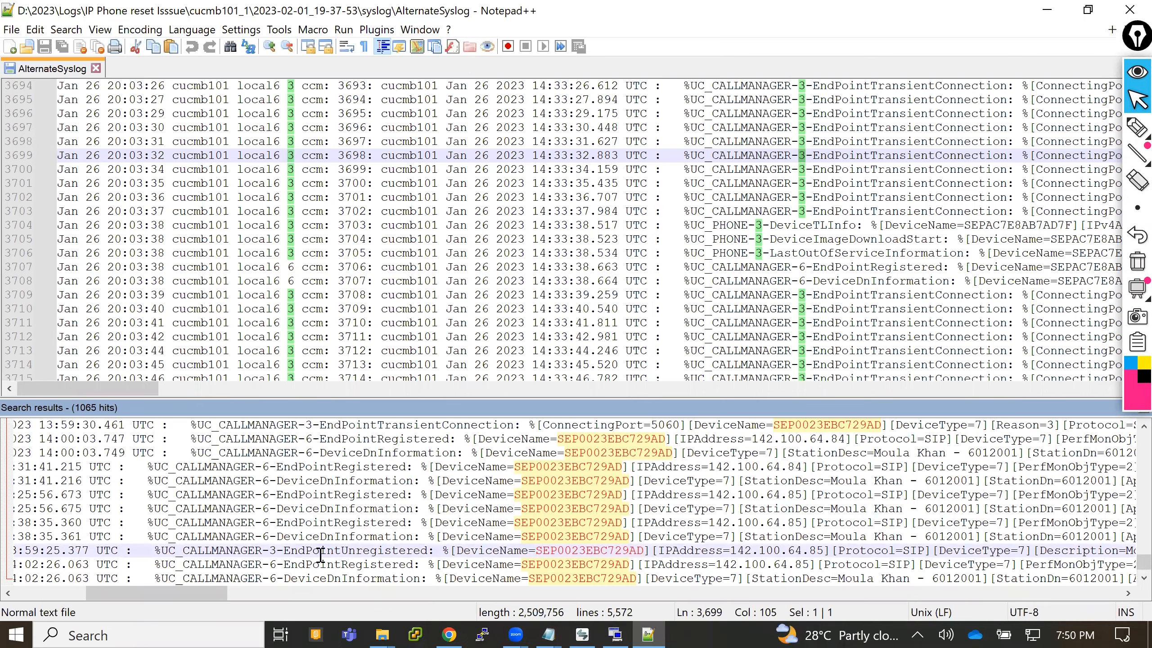
- Jump to the line 5569 EndPointUnregistered entry in the AlternateSyslog file and copy its Reason=13 field
double_click(320, 555)
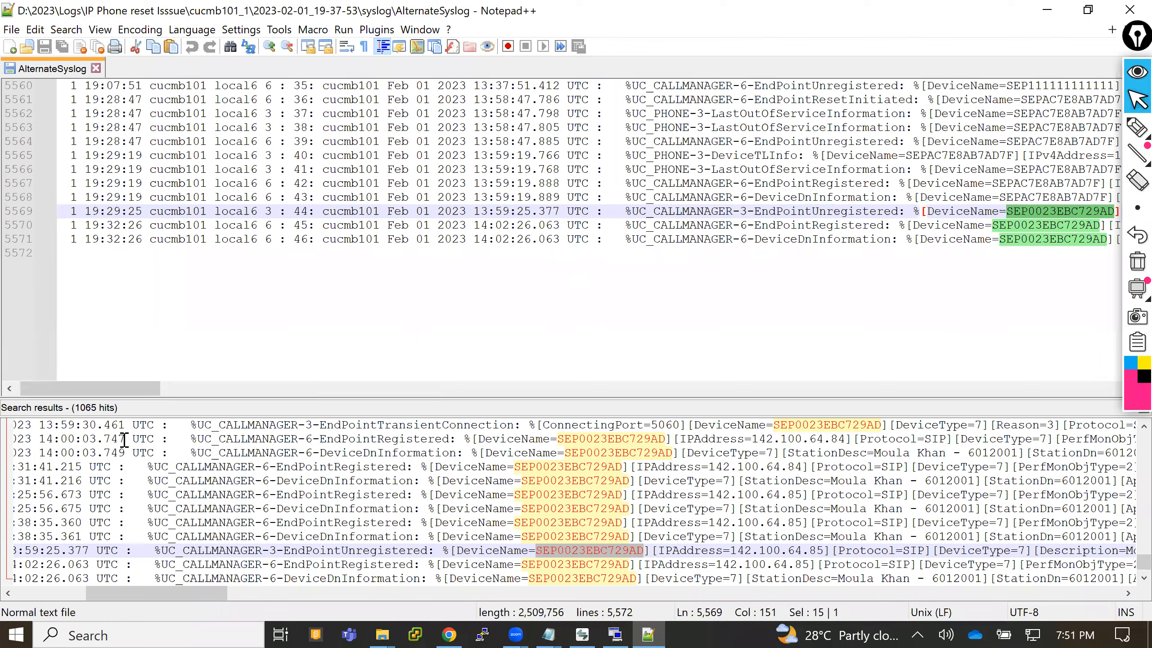
drag(110, 390, 181, 392)
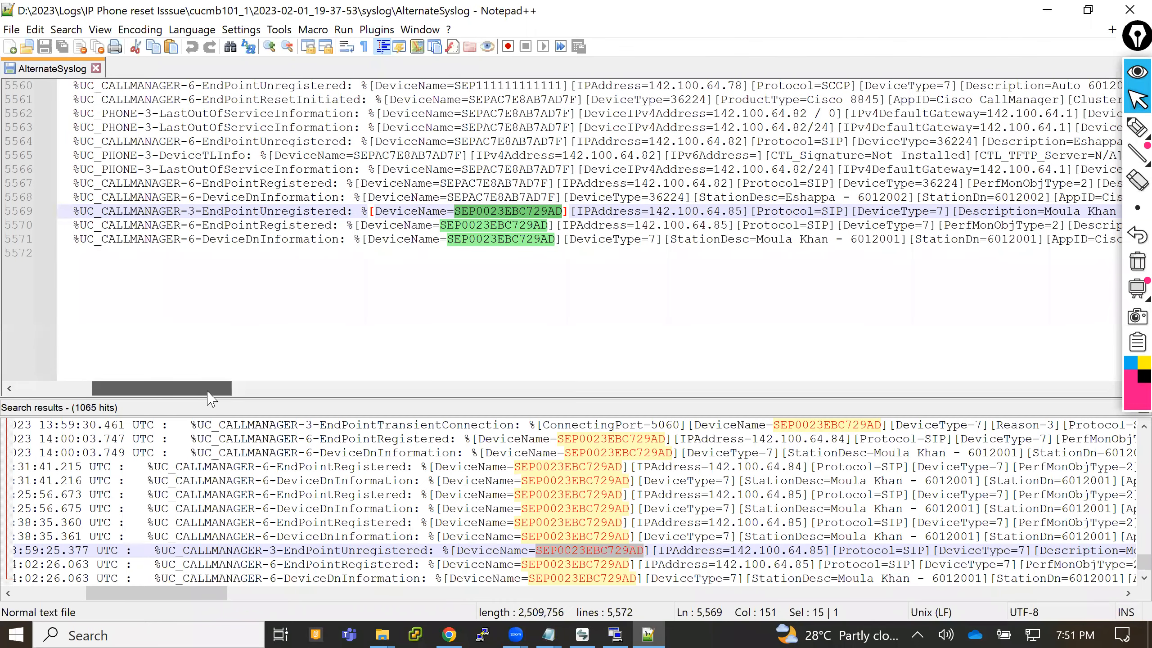
drag(207, 391, 272, 402)
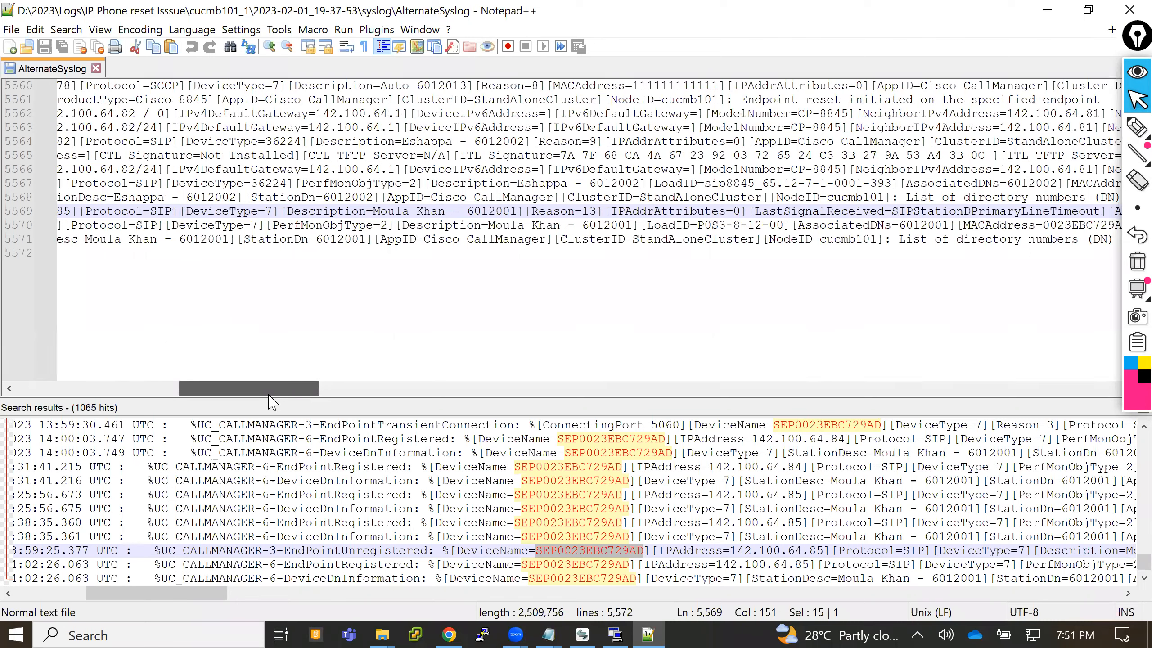
drag(272, 402, 272, 402)
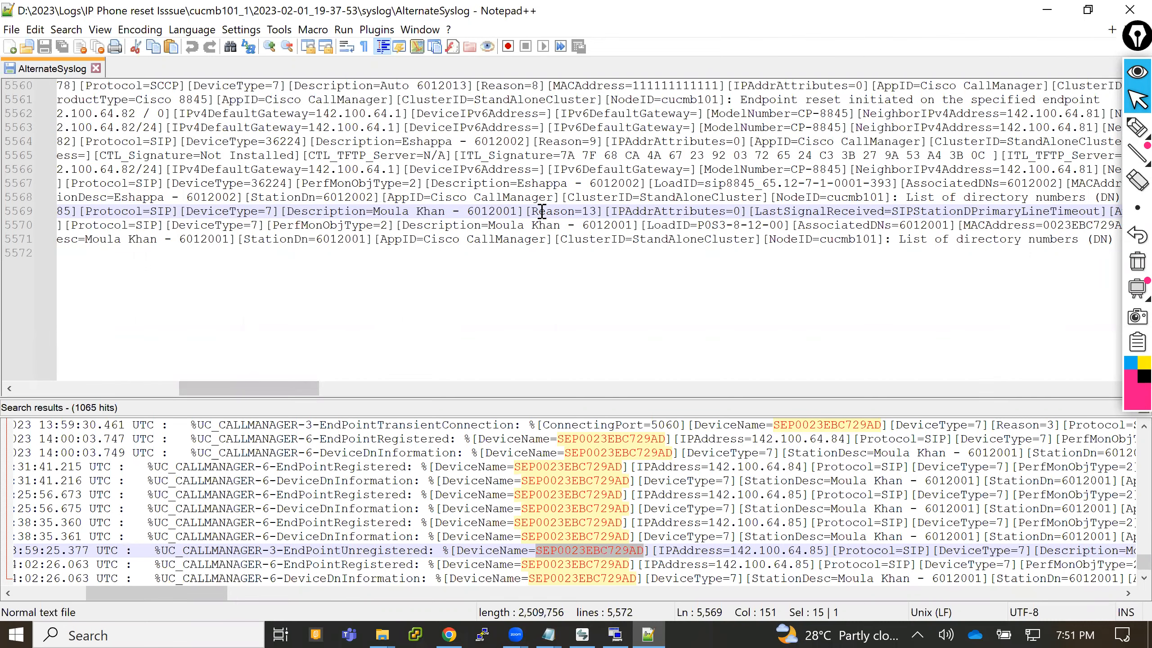
drag(530, 212, 597, 212)
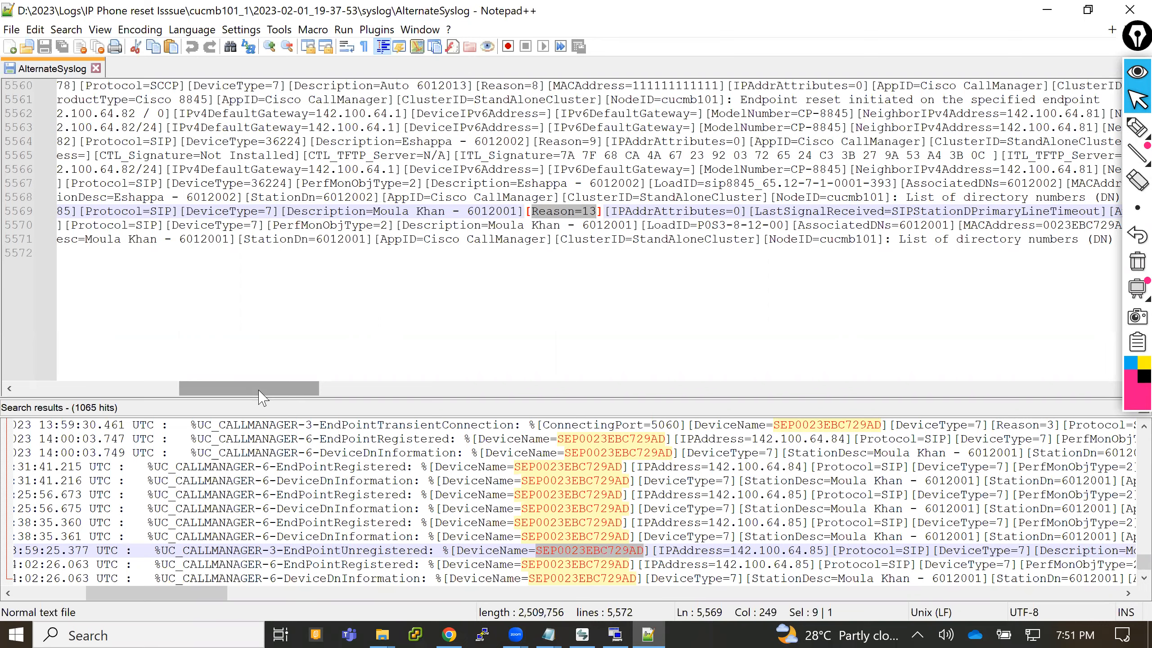
mouse_move(267, 390)
mouse_down()
mouse_move(368, 412)
mouse_move(286, 393)
mouse_up()
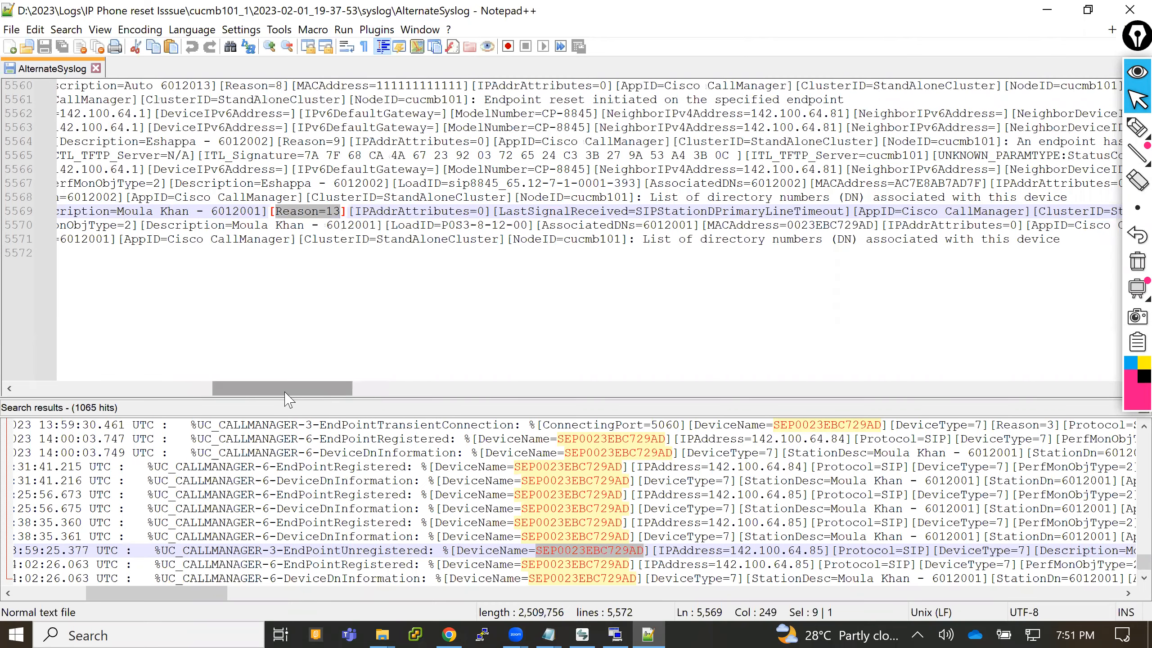
click(291, 211)
drag(275, 211, 338, 214)
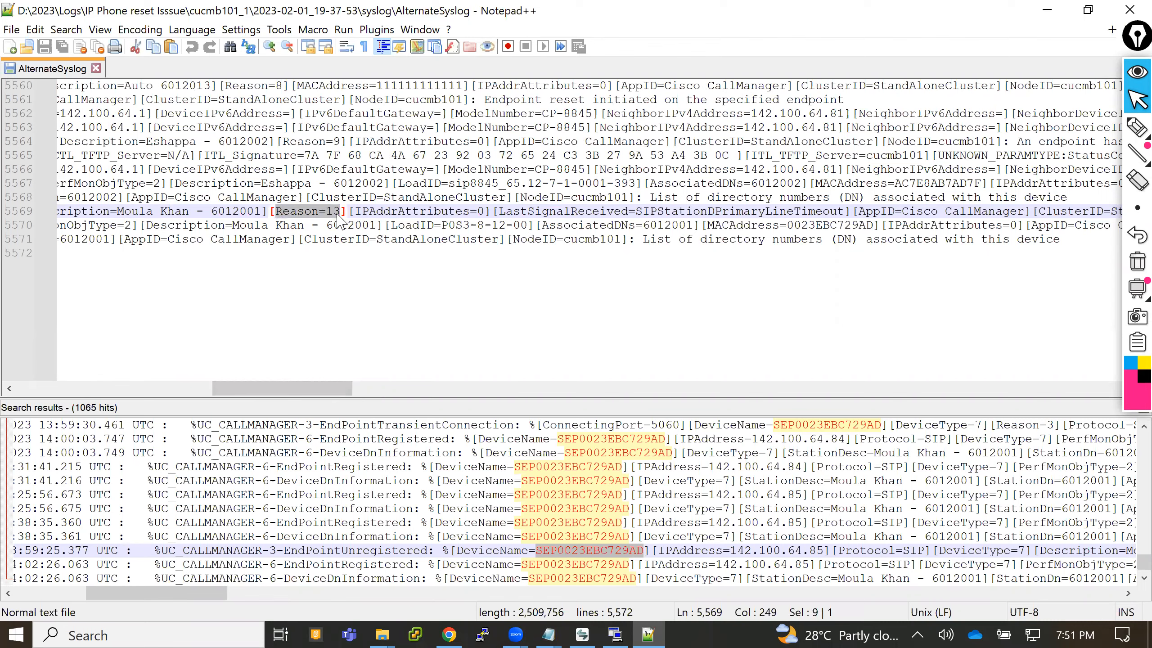
- Switch to Chrome and open the Google home page in a new tab
click(446, 623)
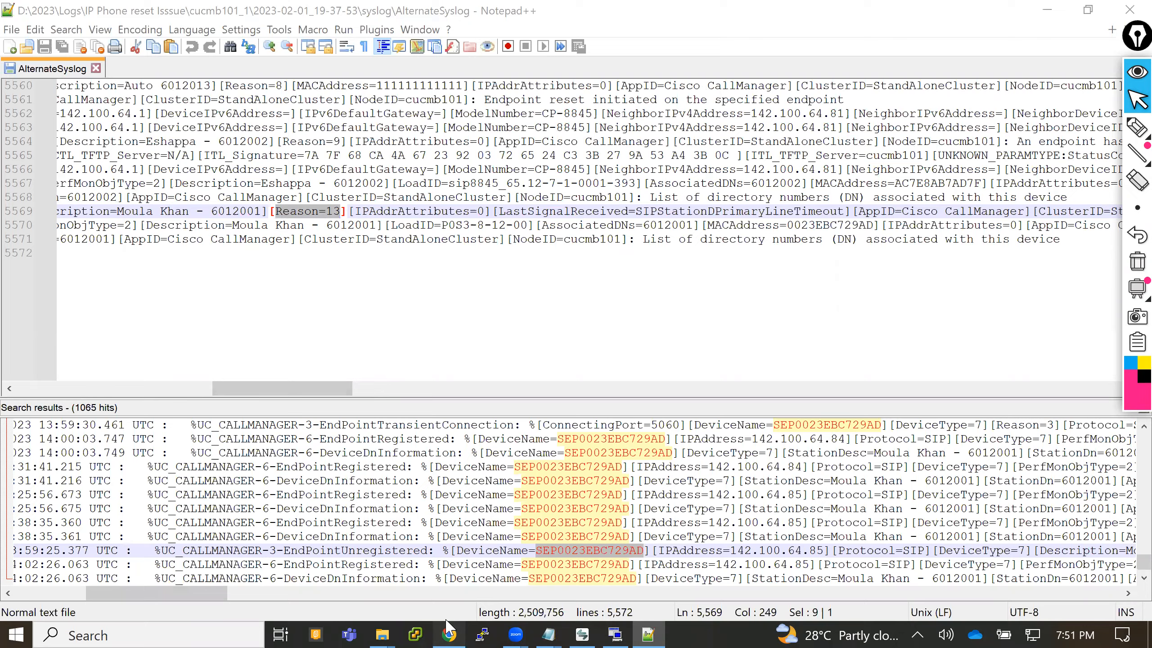
key(ctrl+t)
text(go)
key(Return)
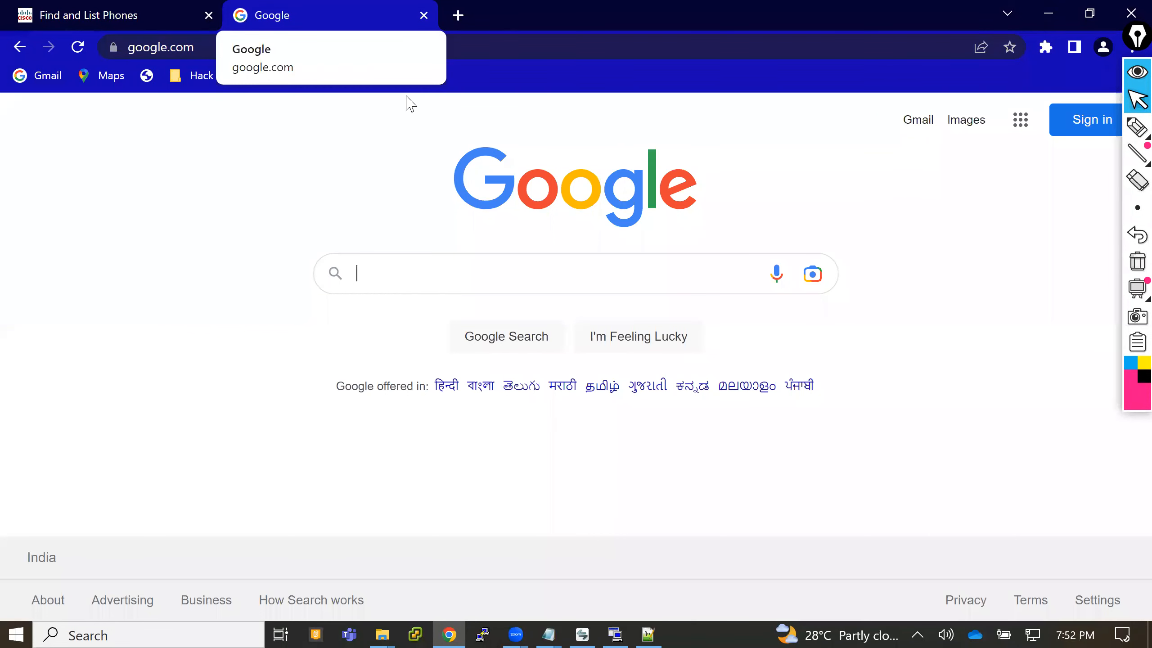
- Search Google for the suggested query "cisco ip phone unregistered reason code 13"
text(ip ph)
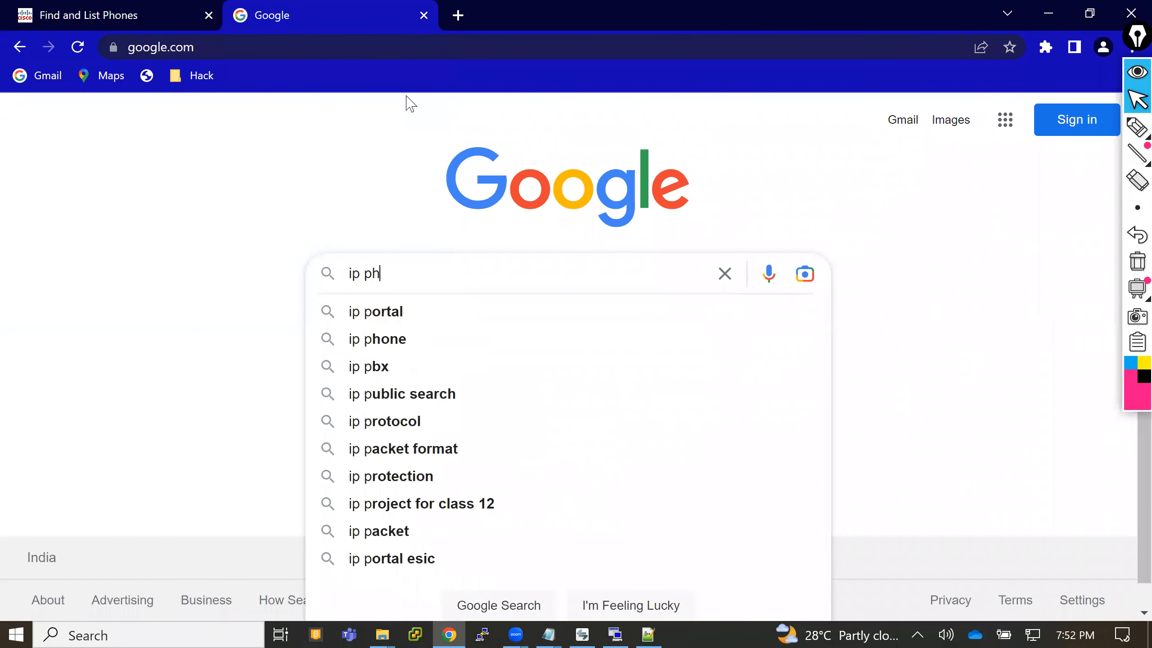
text(one un)
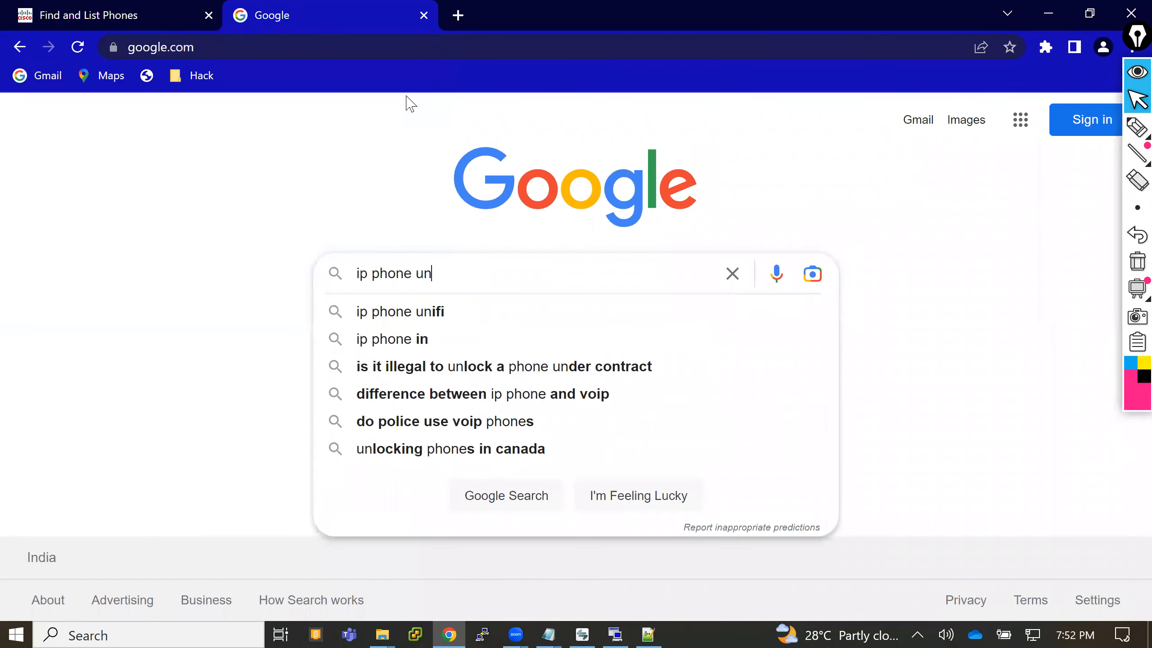
text(reg)
key(Down)
text(Reason=13)
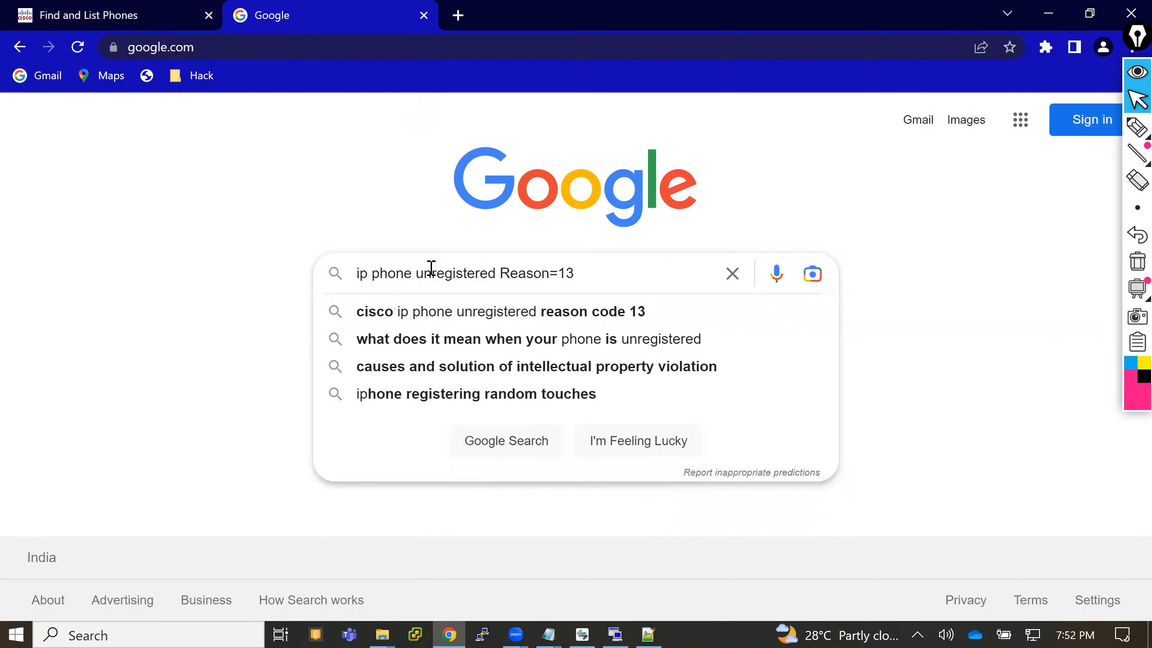
click(464, 313)
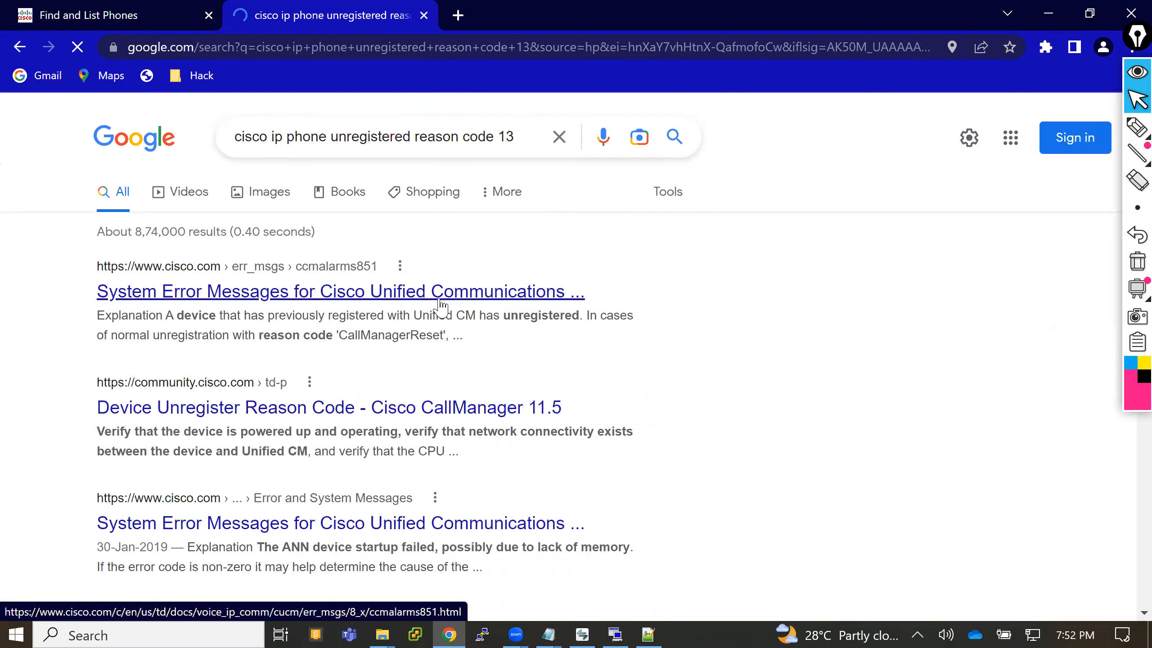
- Open the first three search results, two Cisco System Error Messages pages and the Device Unregister Reason Code thread, in separate background tabs
middle_click(440, 303)
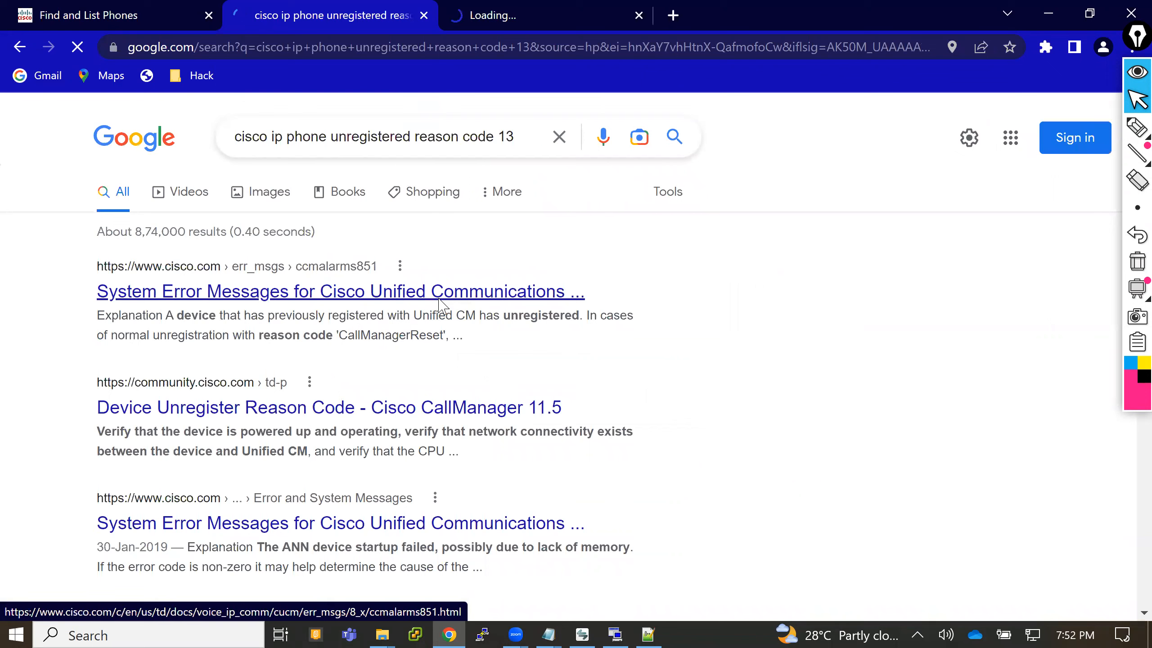
middle_click(415, 413)
middle_click(394, 526)
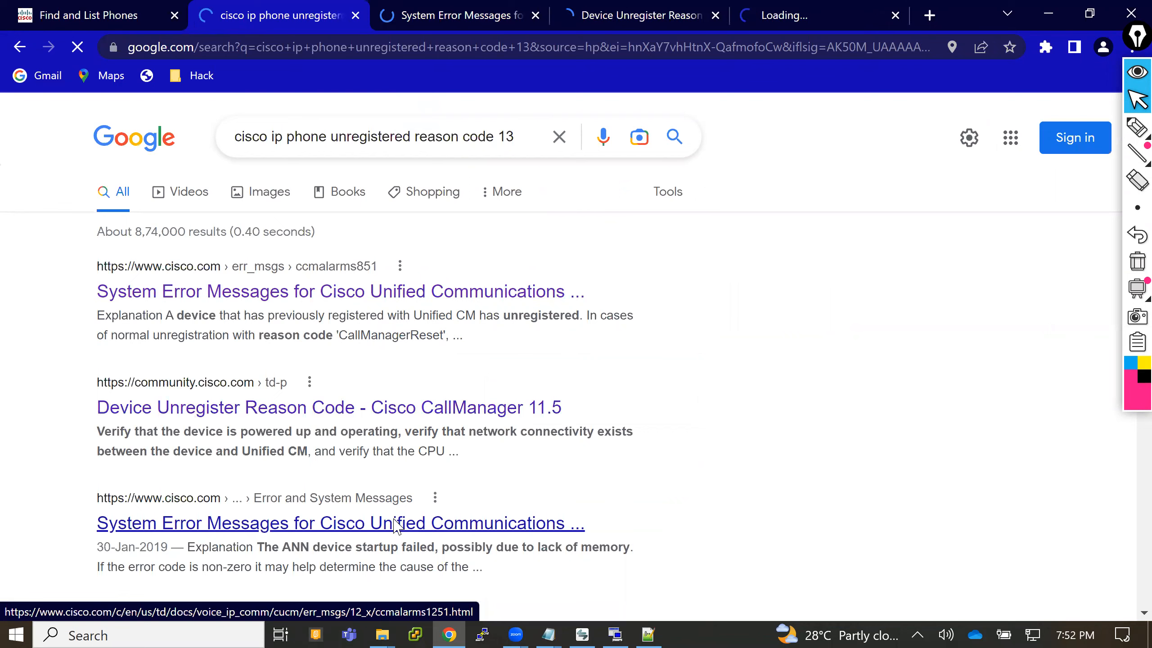
- Look through the System Error Messages for Cisco Unified Communications Manager 8.5(1) page for reason code definitions
click(469, 10)
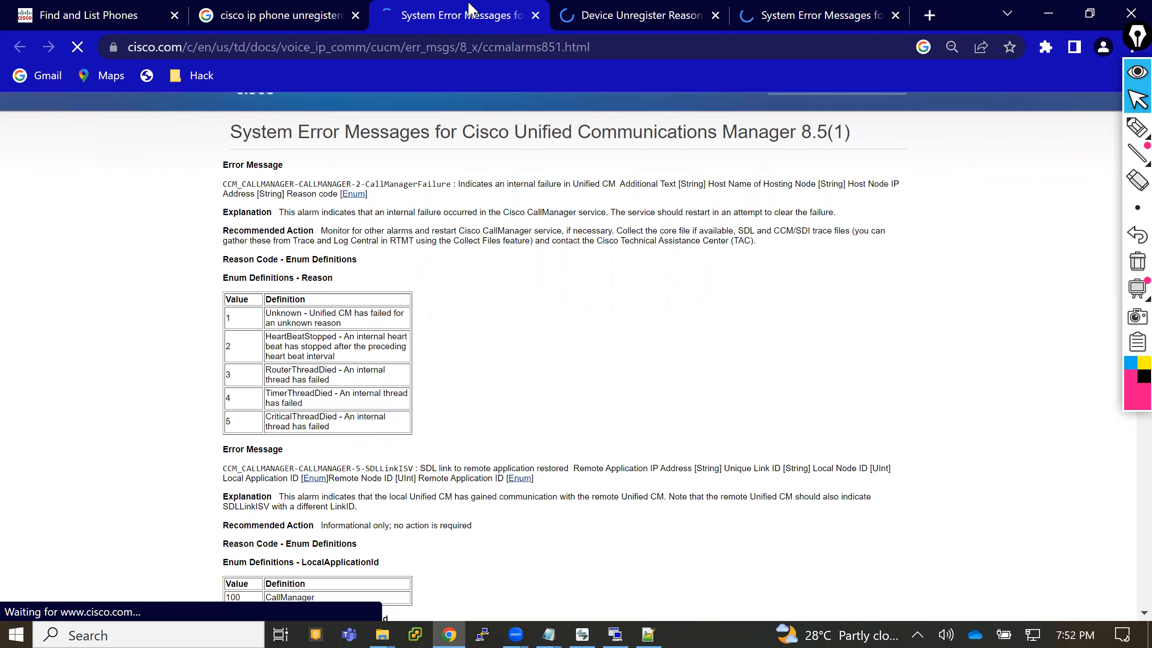
key(Down)
key(Down)
key(Down)
key(Down)
key(Down)
key(Down)
key(Down)
key(Down)
key(Down)
key(Down)
key(Down)
key(Down)
key(Down)
key(Down)
key(Down)
key(Down)
key(Down)
key(Down)
key(Down)
key(Down)
key(Down)
key(Down)
key(Down)
key(Down)
key(Down)
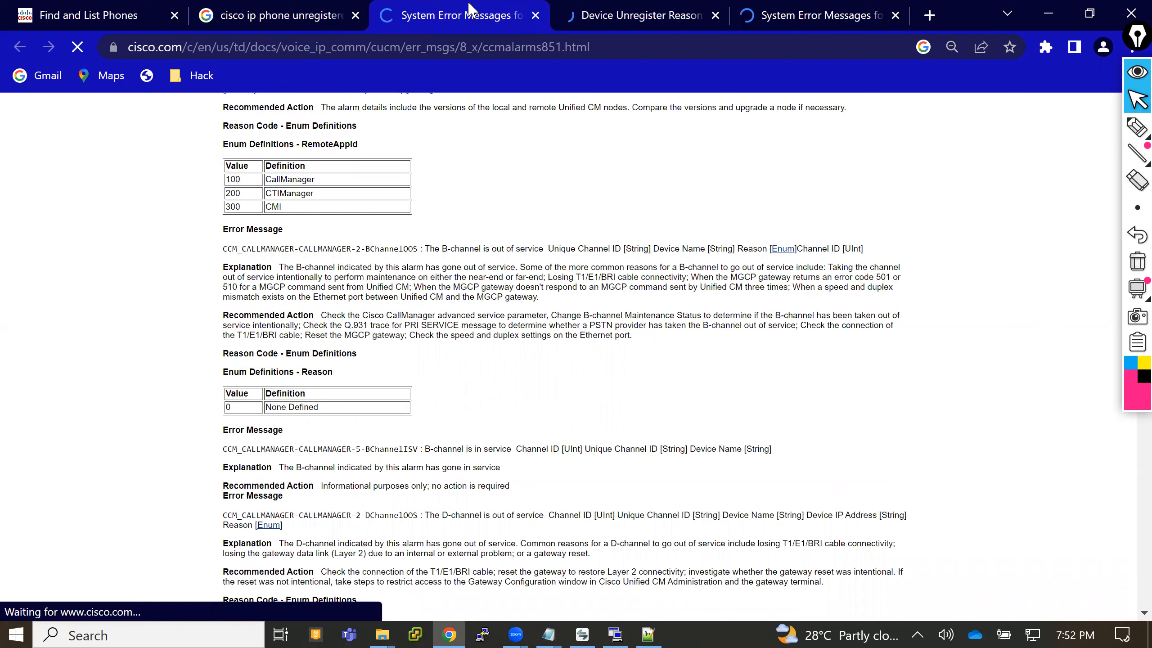
key(Down)
key(Down)
key(Down)
key(Down)
key(Down)
key(Down)
key(Down)
key(Down)
key(Down)
key(Down)
key(Down)
key(Down)
key(Down)
key(Down)
key(Down)
key(Down)
key(Down)
key(Down)
key(Down)
key(Down)
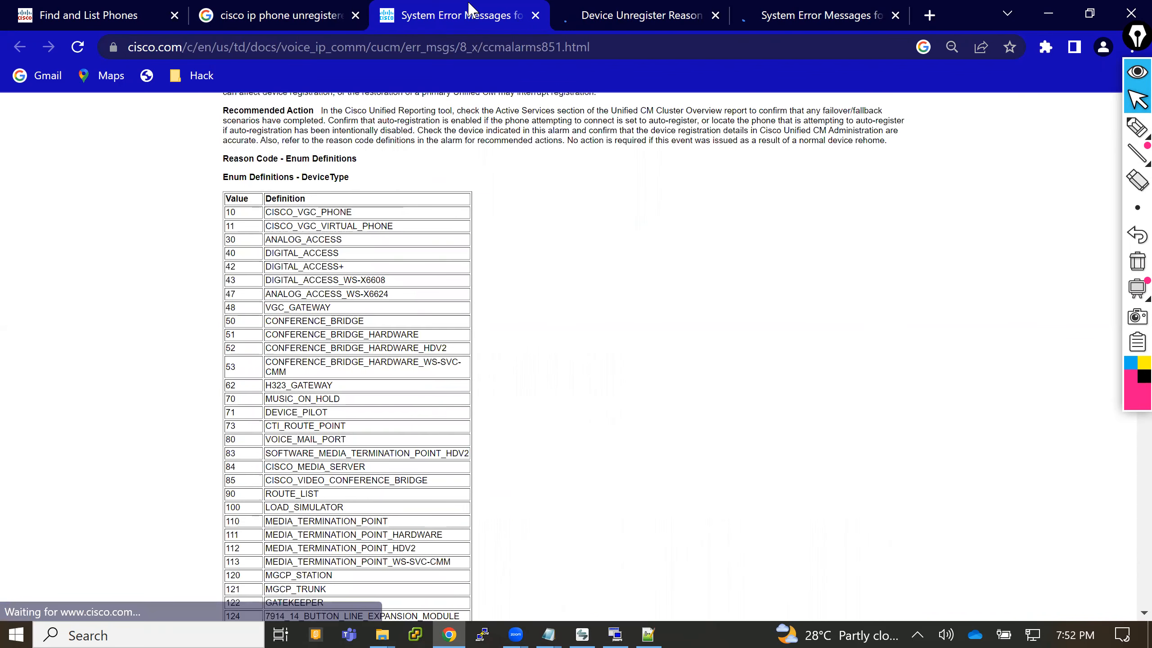
- Search within the System Error Messages page for "reason 13"
key(ctrl+f)
text(rea)
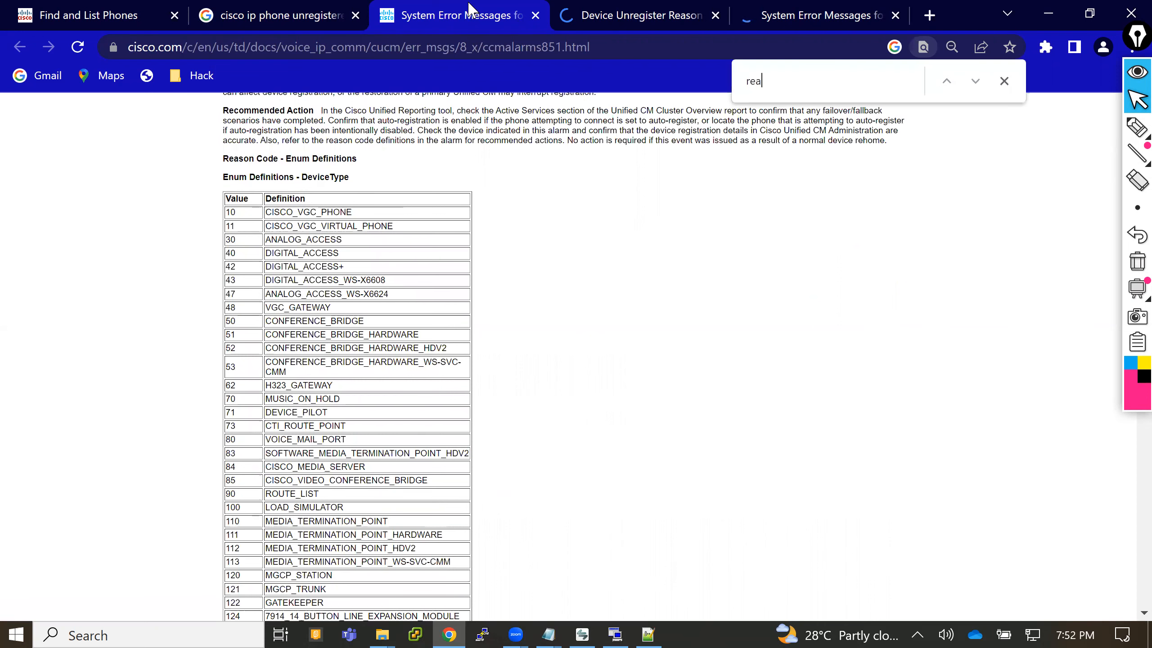
text(so)
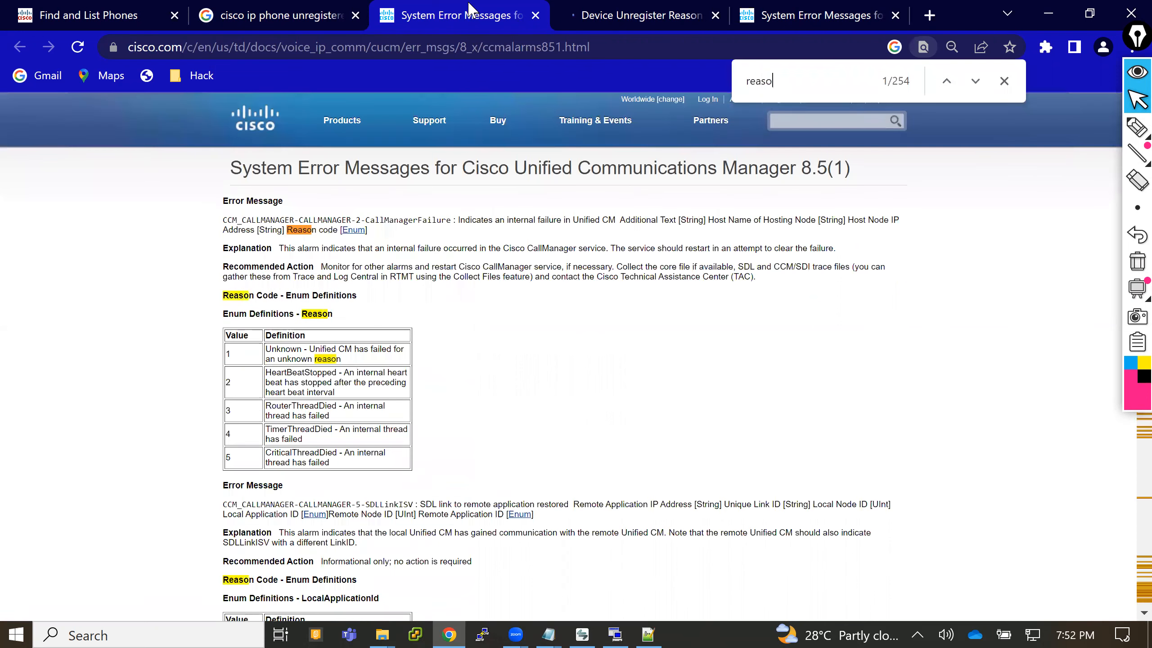
text(n)
text( 1)
text(2)
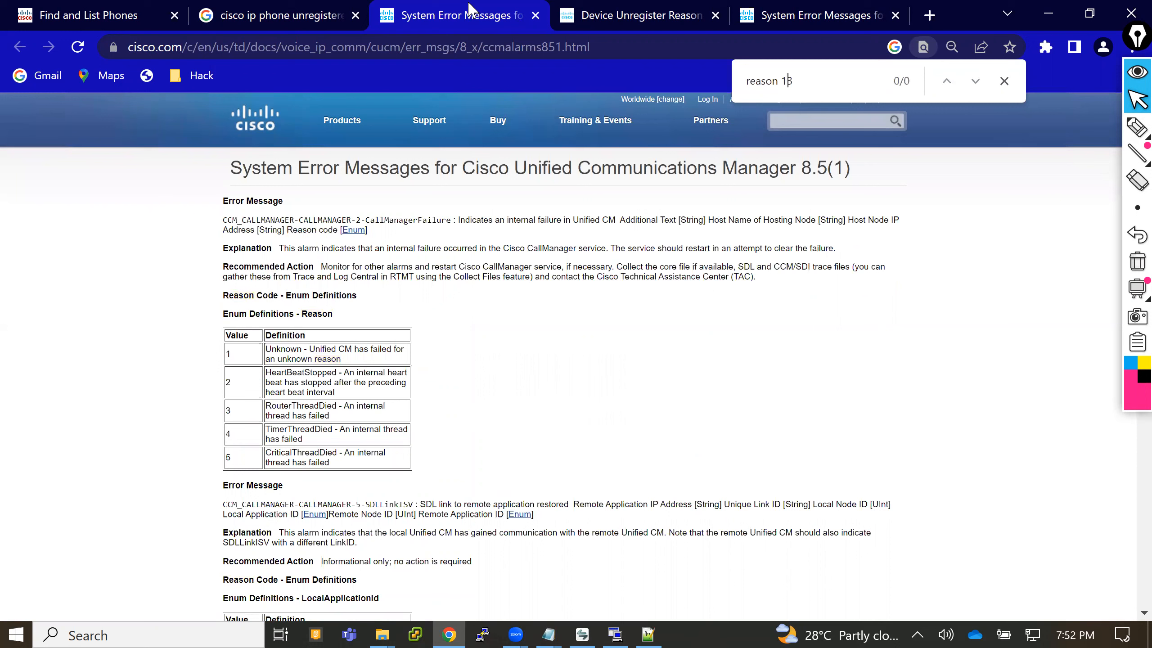
key(Left)
key(BackSpace)
- Read the Device Unregister Reason Code thread on Cisco Community and highlight the ReasonForOutOfService=13 description in the first reply
key(ctrl+Tab)
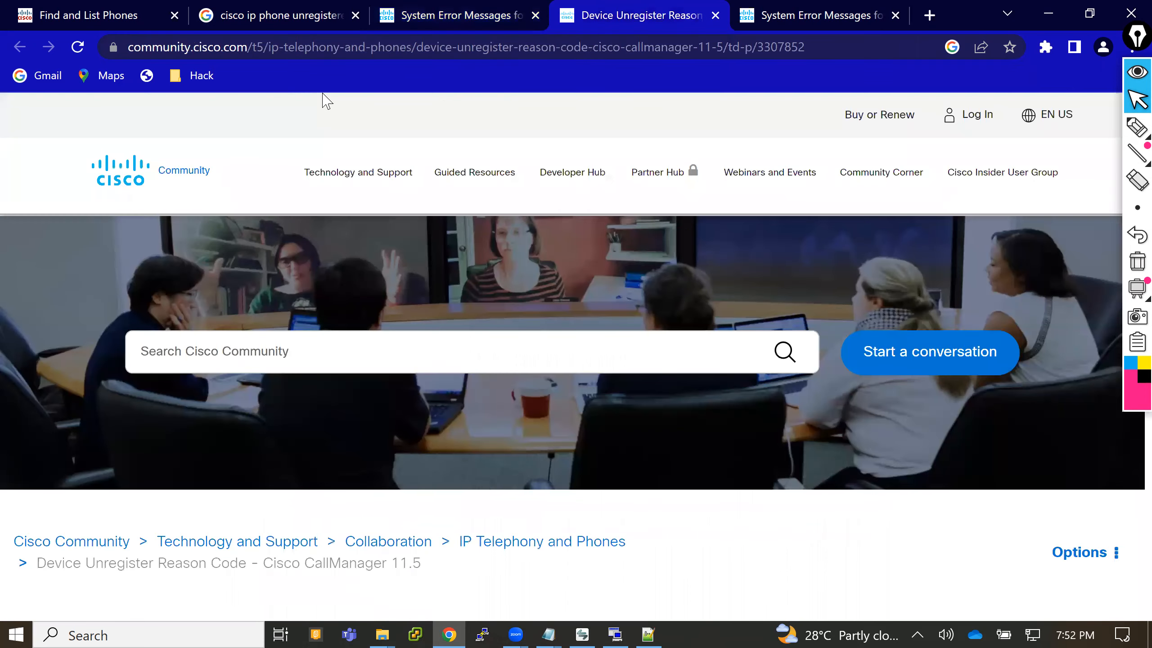
scroll(326, 101, down, 7)
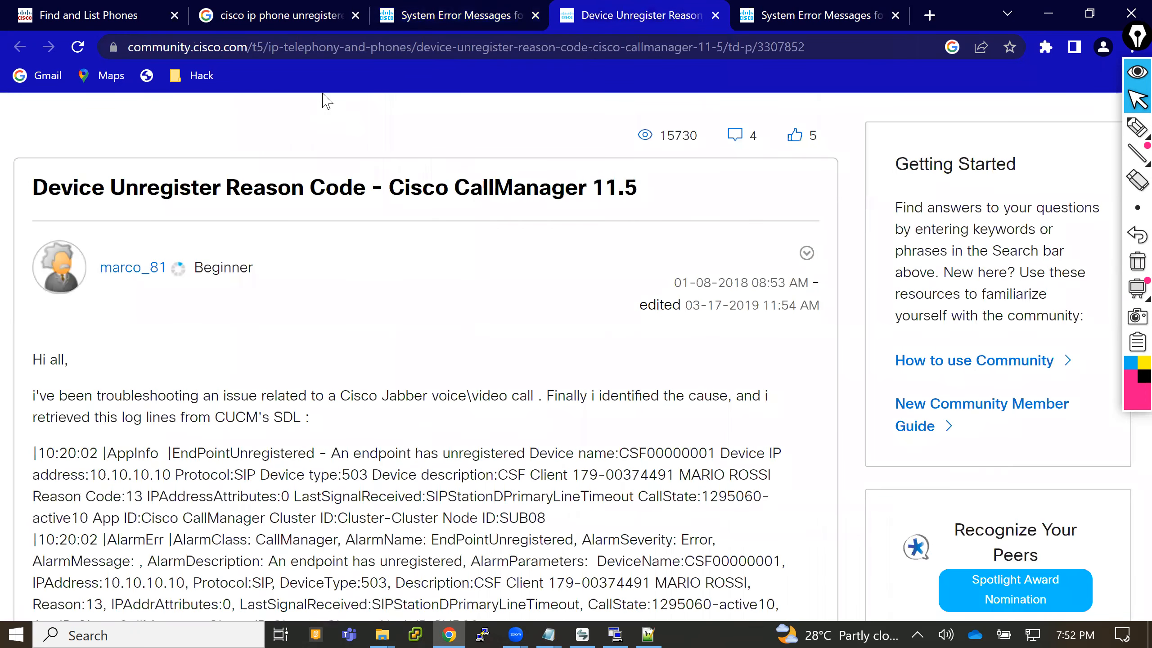
scroll(325, 101, down, 4)
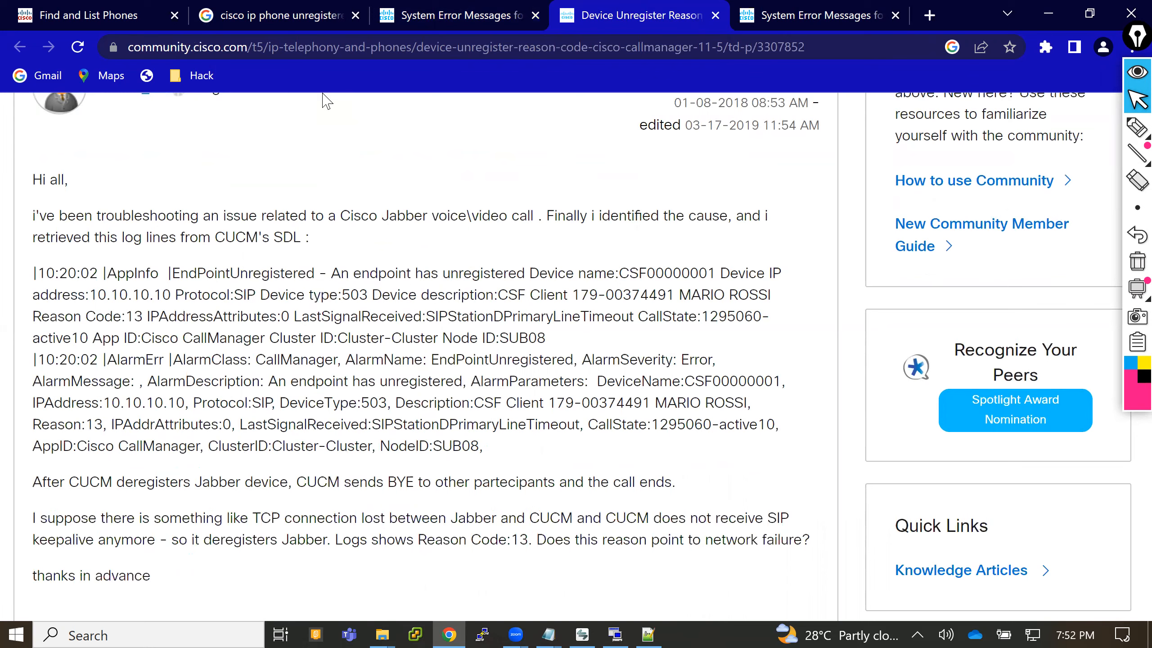
scroll(326, 101, down, 1)
scroll(326, 100, down, 5)
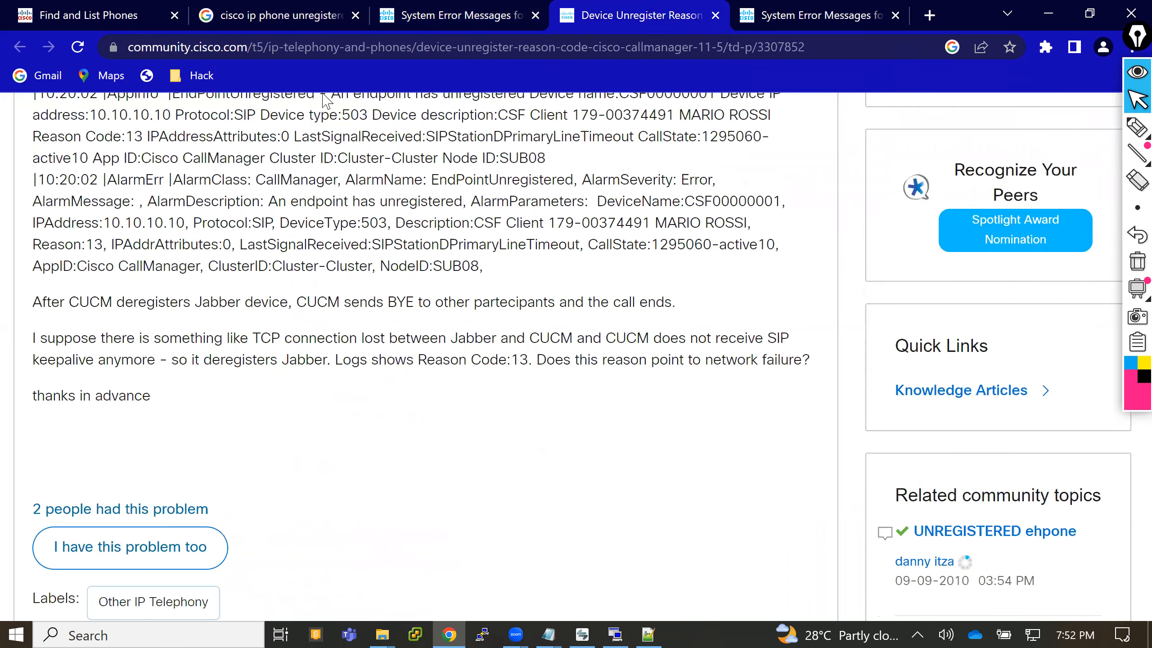
scroll(326, 101, down, 12)
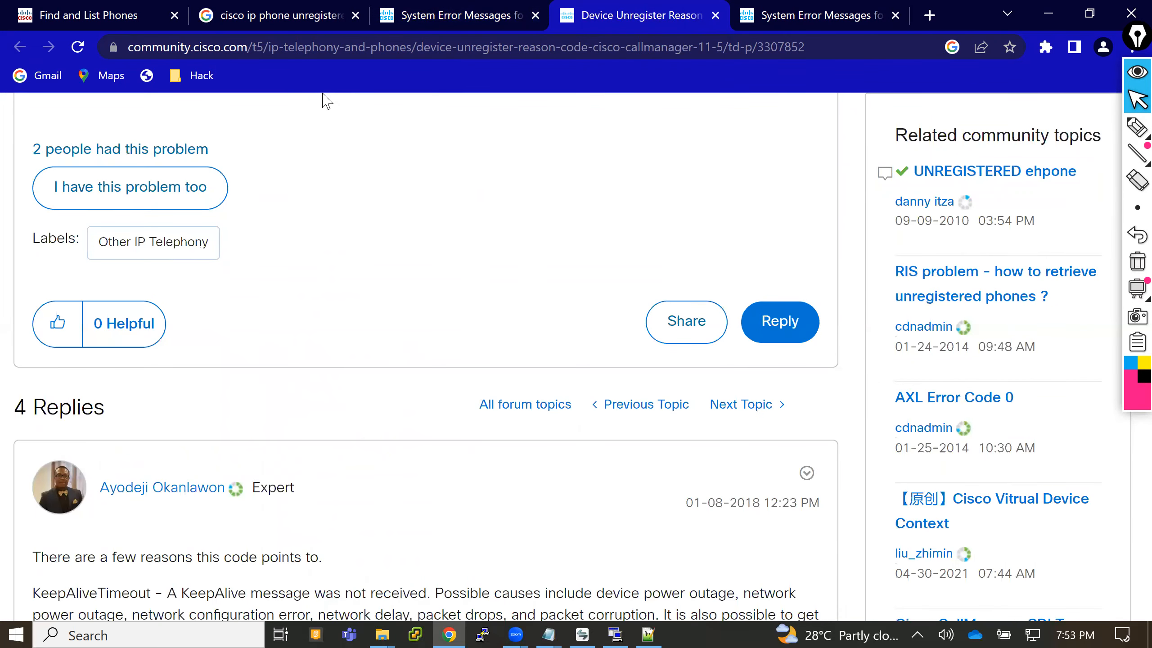
scroll(325, 100, down, 2)
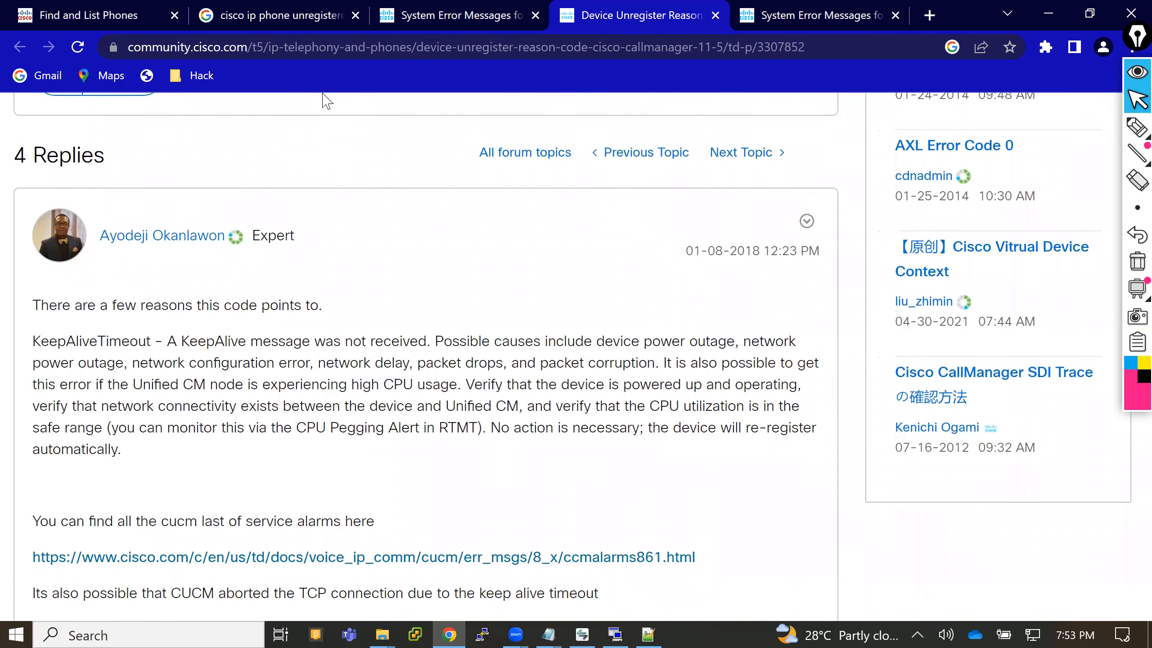
scroll(325, 101, down, 1)
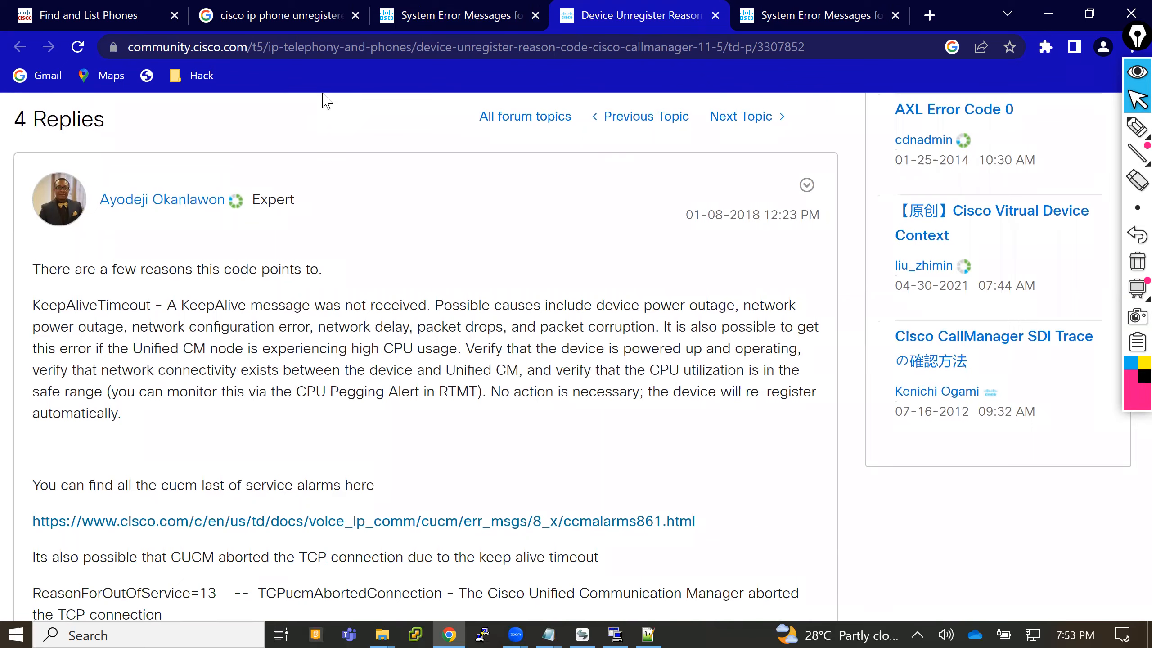
scroll(325, 100, down, 5)
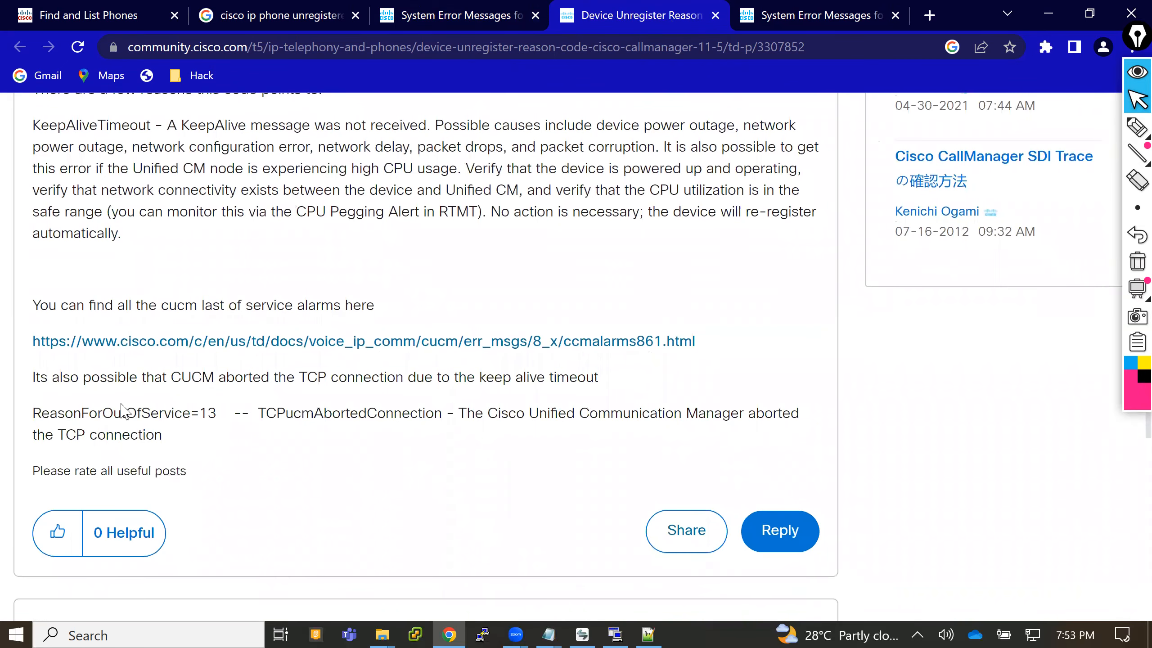
drag(80, 414, 648, 452)
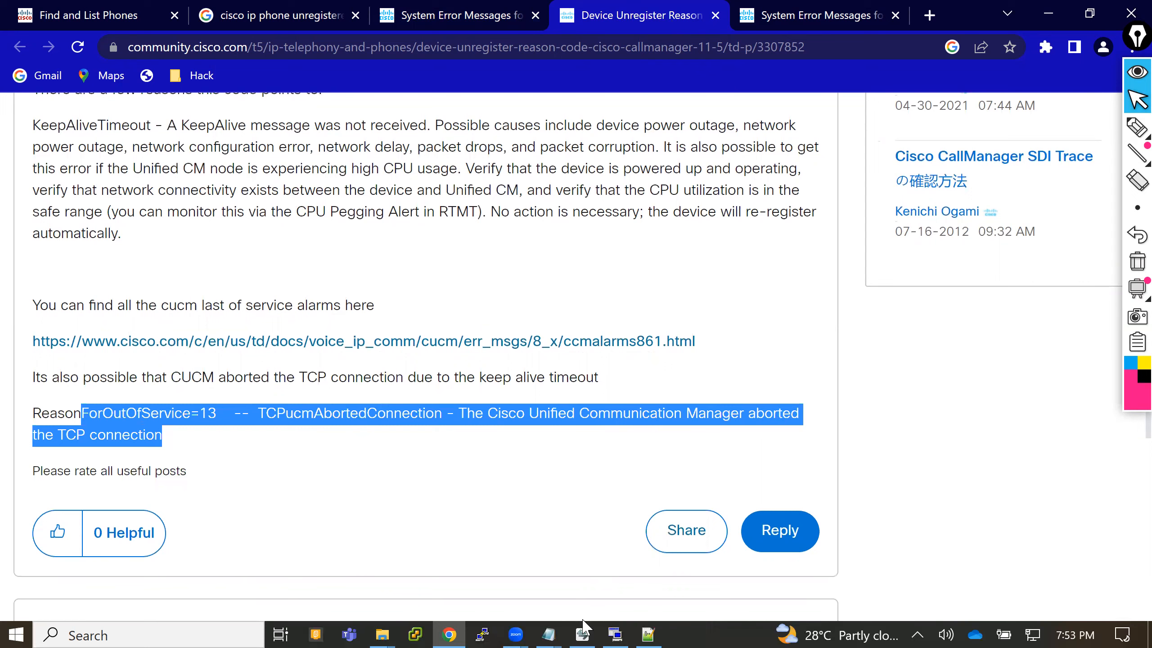
- Highlight the ReasonForOutOfService=13 description in the Notepad list of reason codes, and put the list away
mouse_move(562, 628)
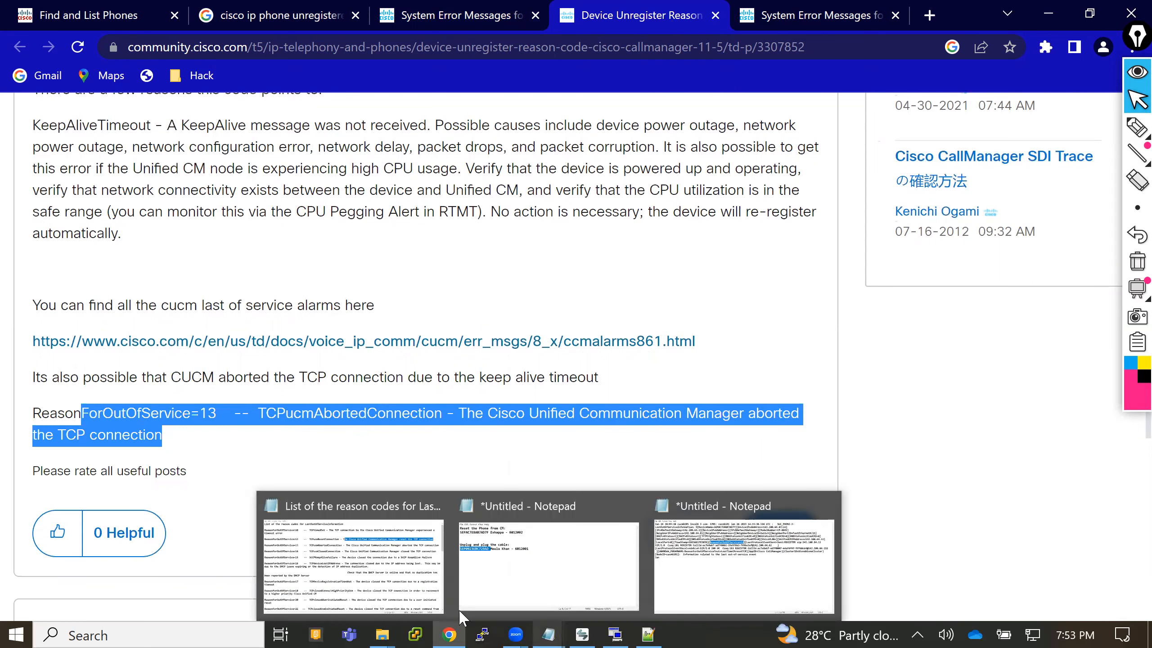
click(385, 592)
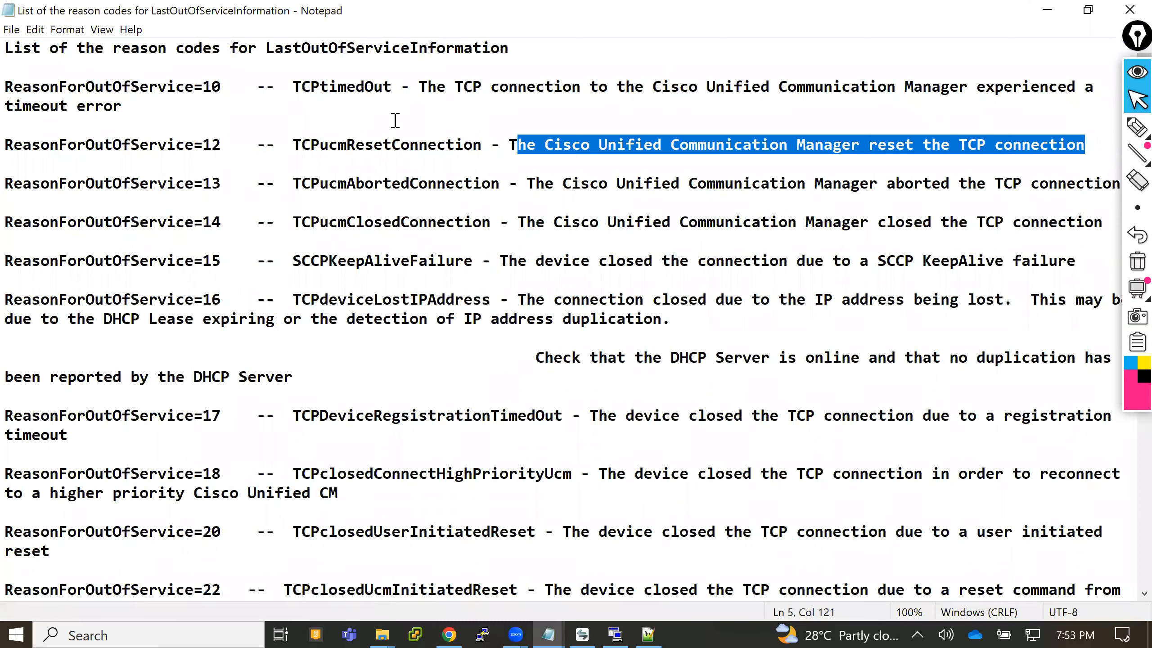
drag(536, 184, 1109, 188)
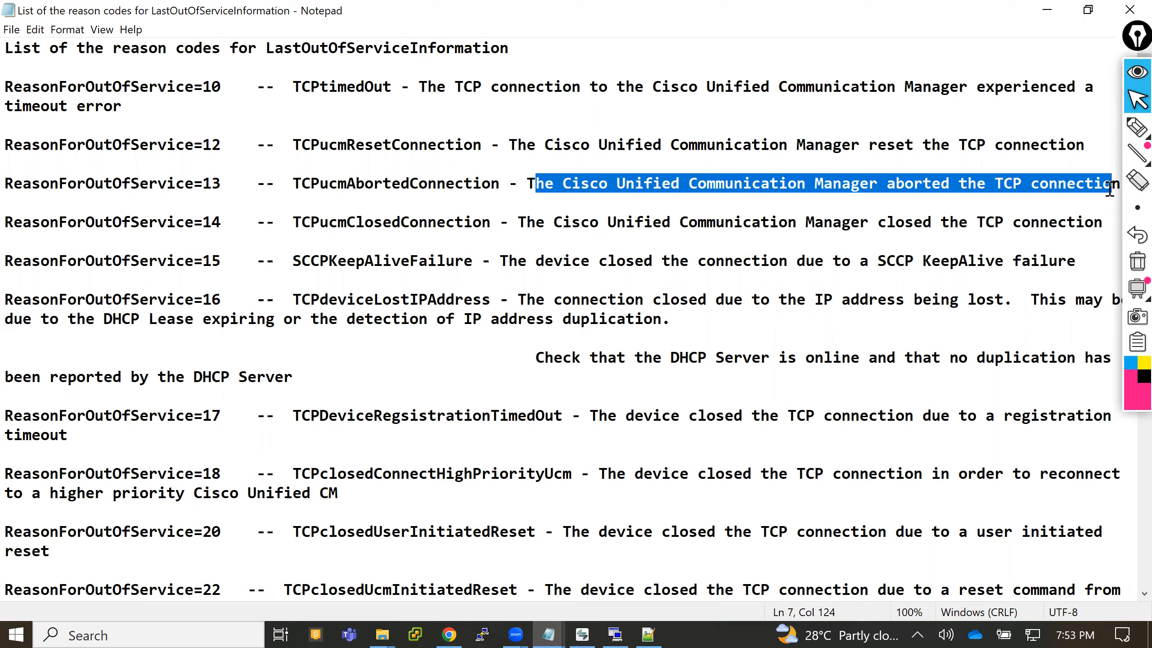
click(1054, 8)
- Switch to the Real Time Monitoring Tool and open Collect Files in Trace & Log Central, dismissing the server connection error
click(615, 622)
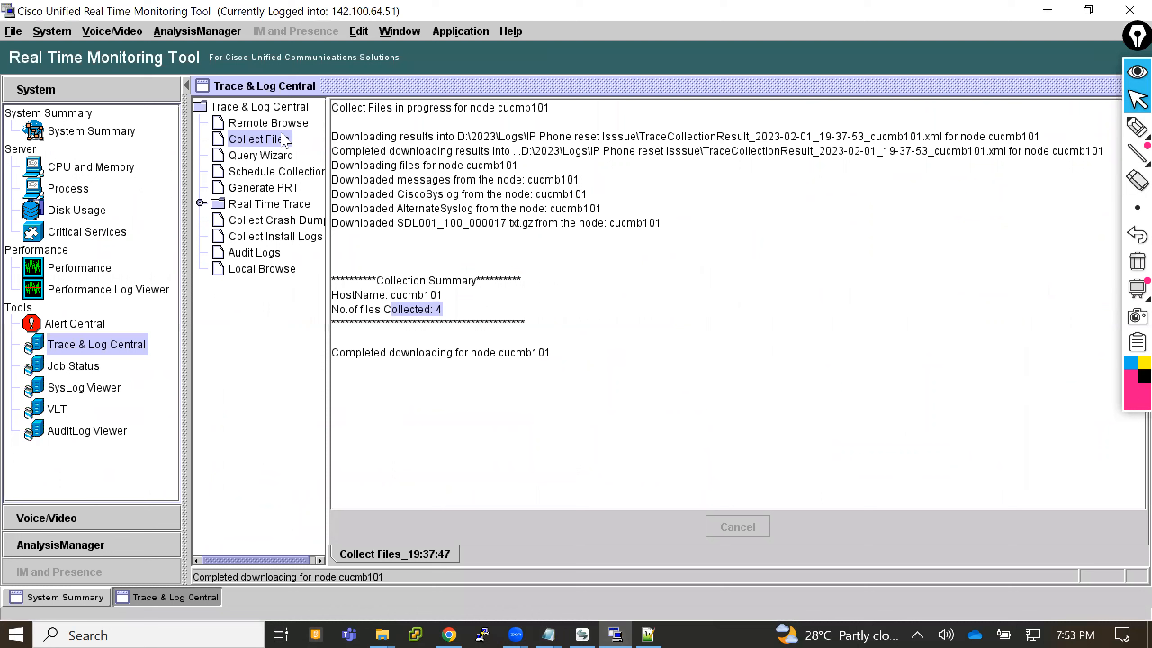
click(274, 140)
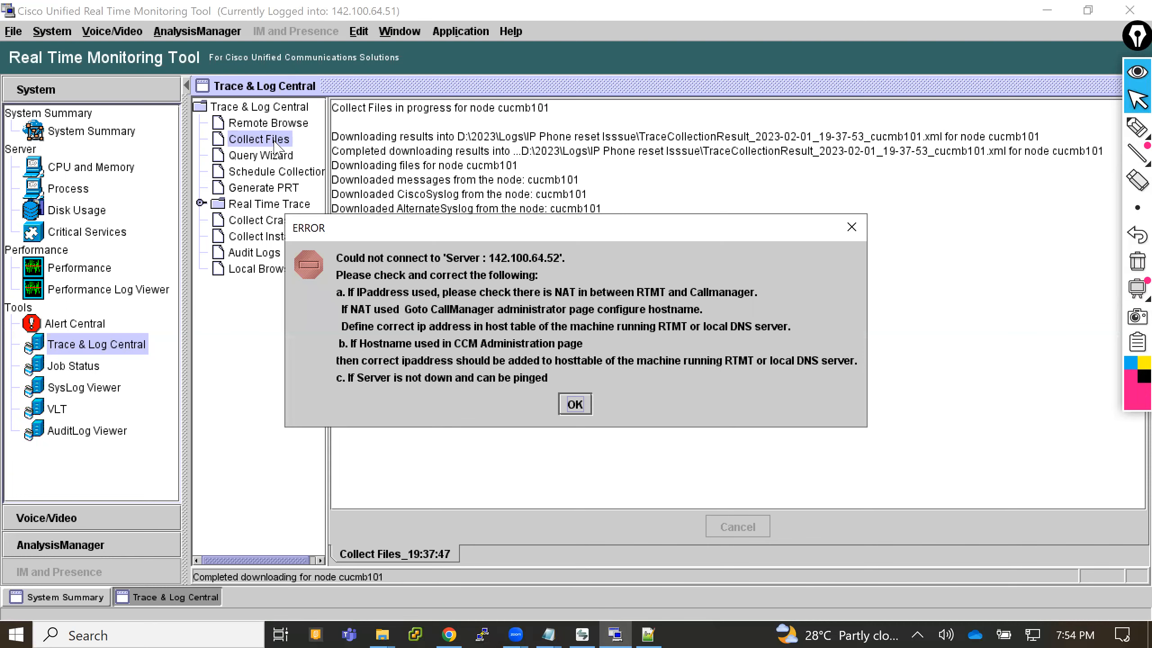
click(584, 399)
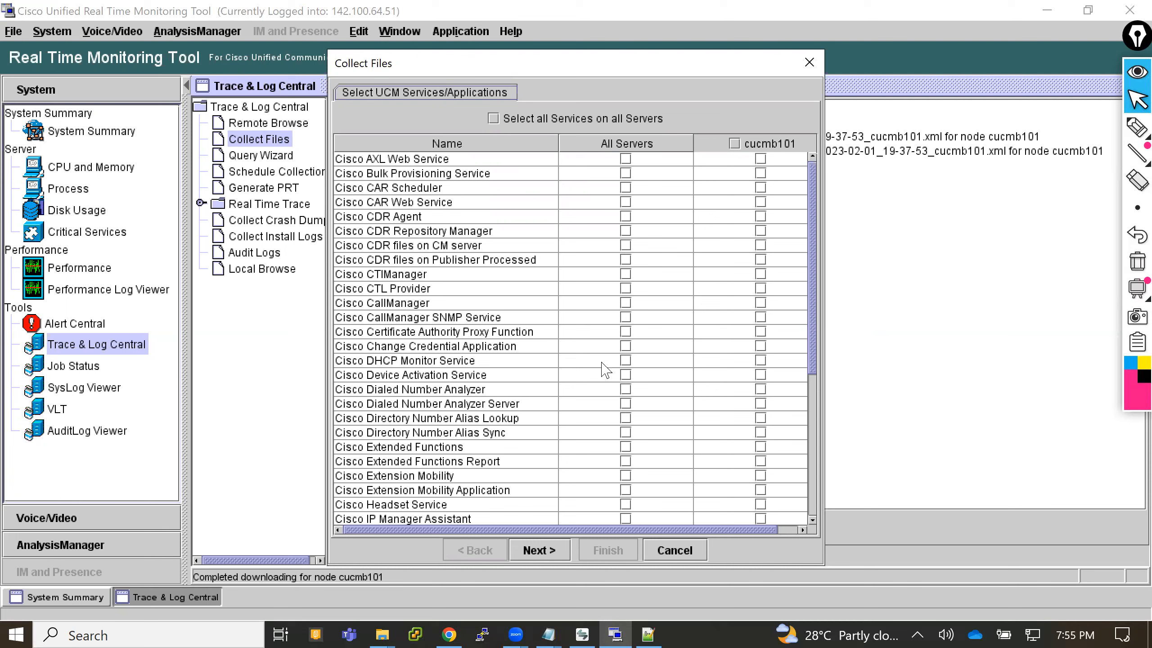
click(626, 274)
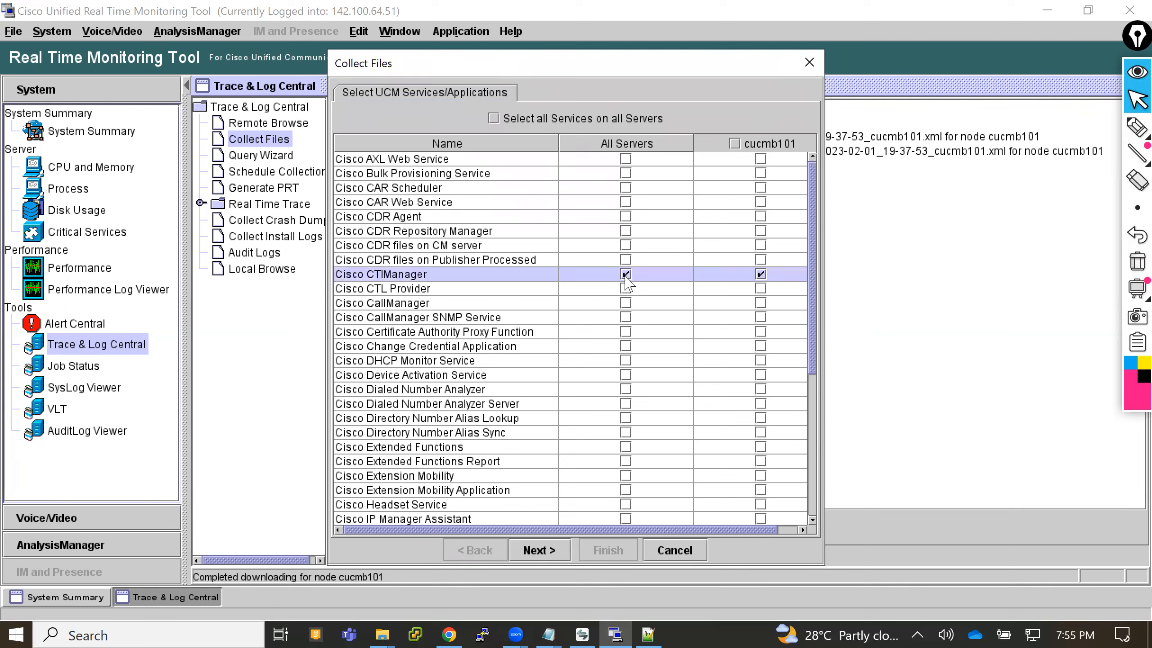
click(548, 550)
click(551, 550)
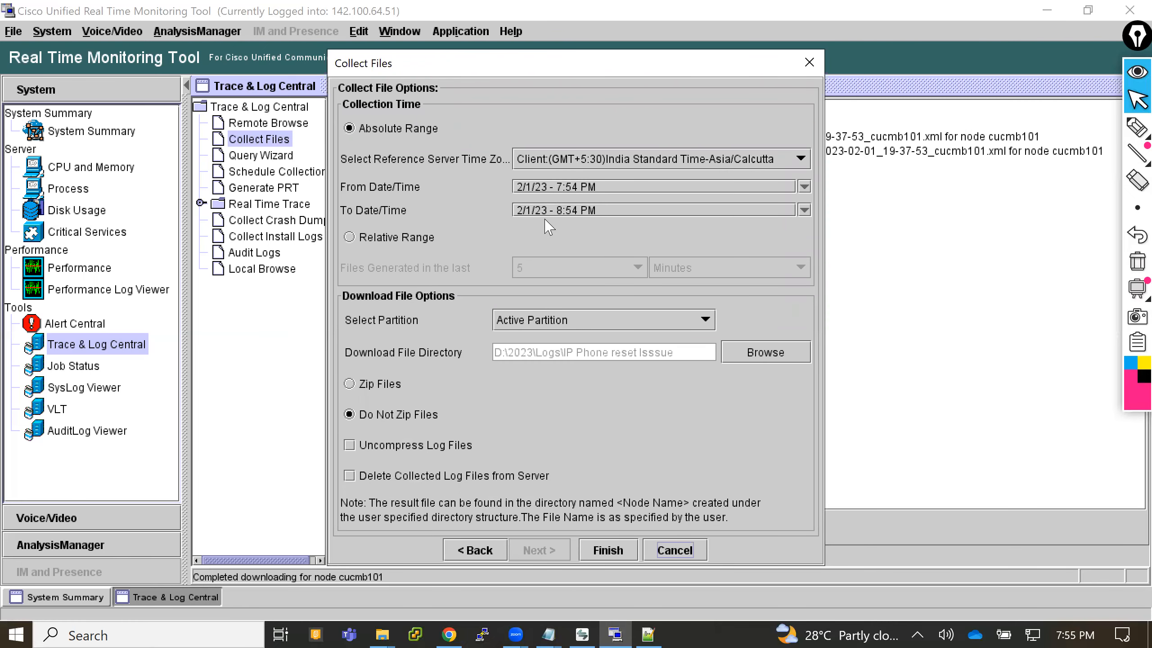
click(410, 242)
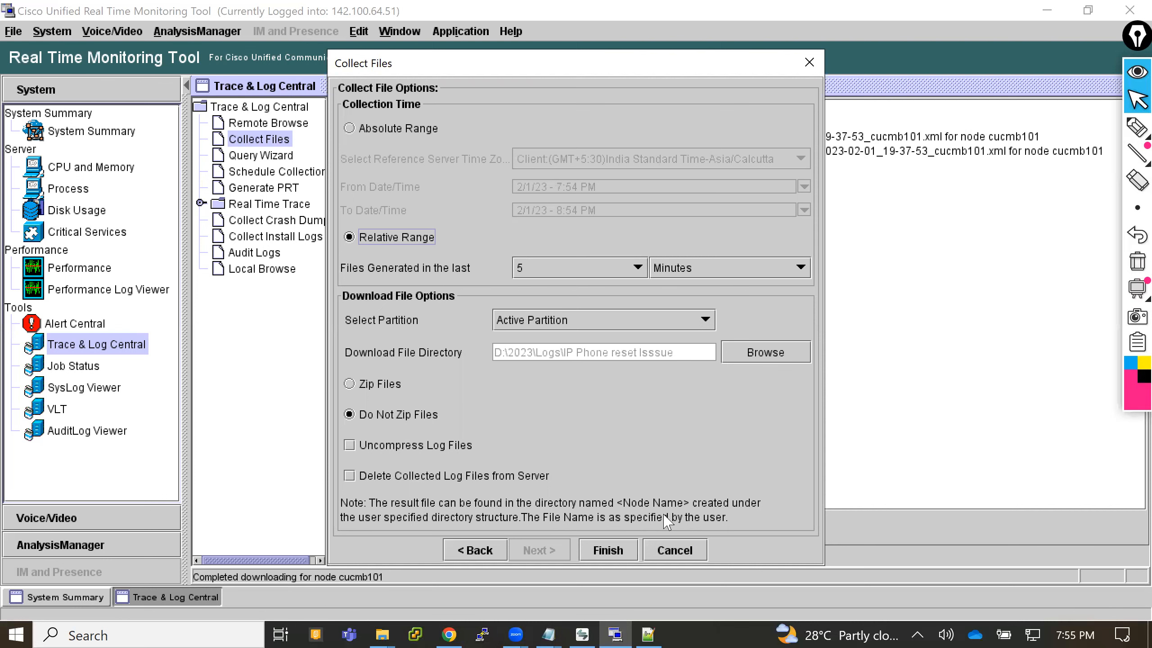
click(676, 550)
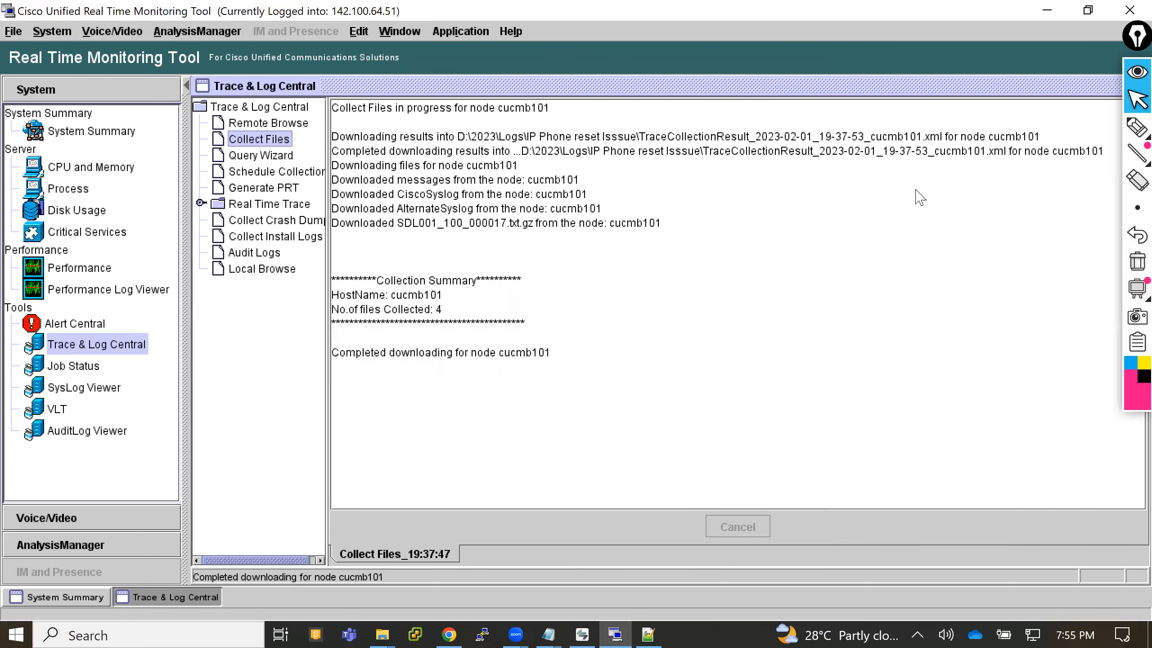
- Switch to Notepad++ and run a Find in Files search with an empty search term in the IP Phone reset Isssue log folder
click(1044, 10)
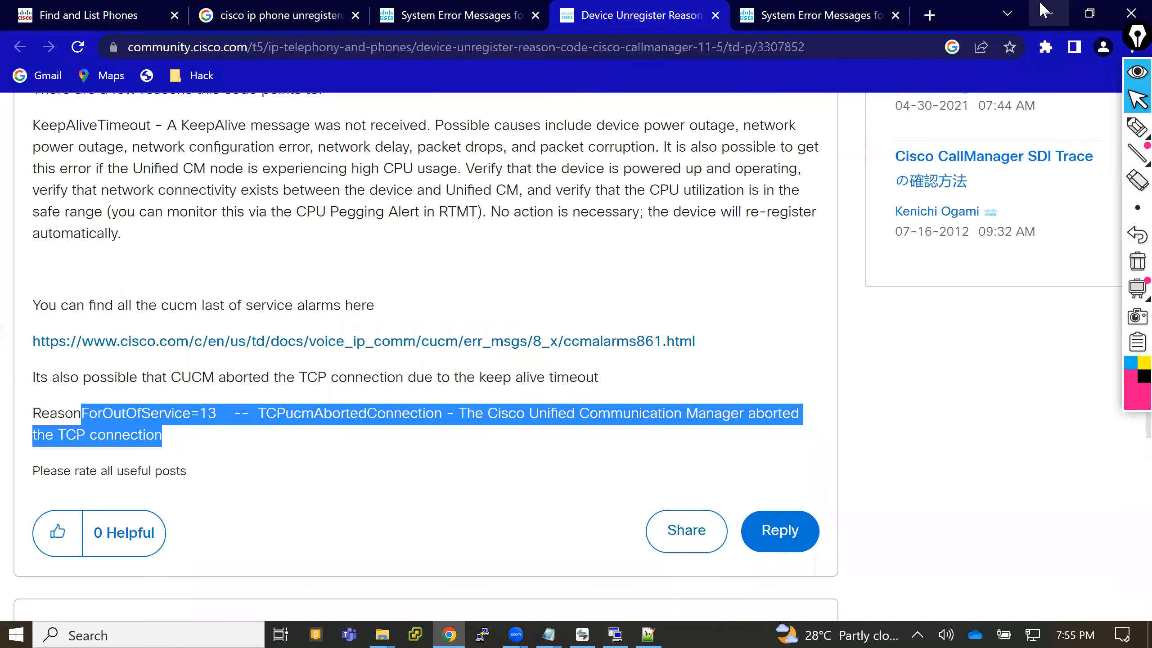
click(1043, 10)
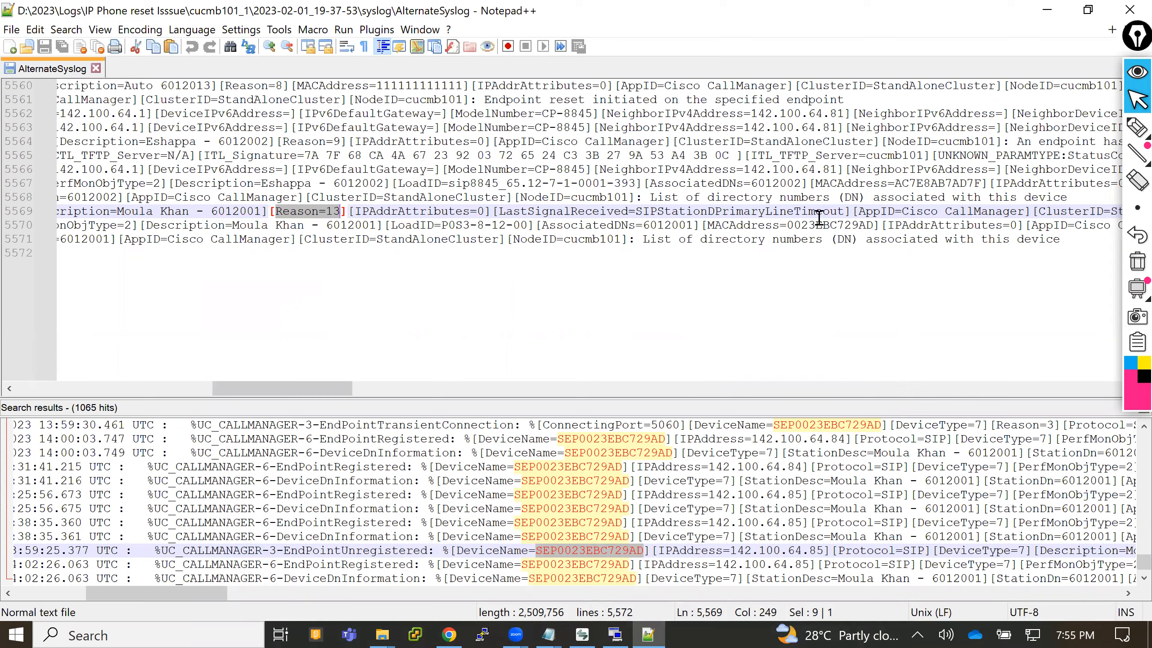
key(ctrl+shift+f)
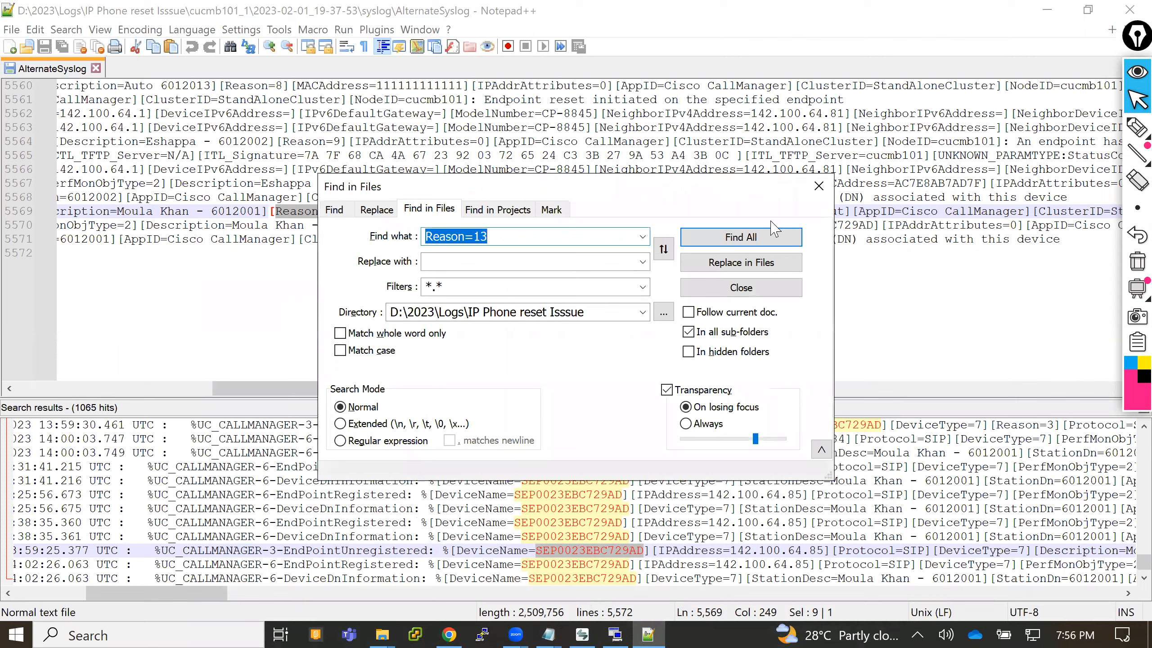
key(BackSpace)
click(745, 238)
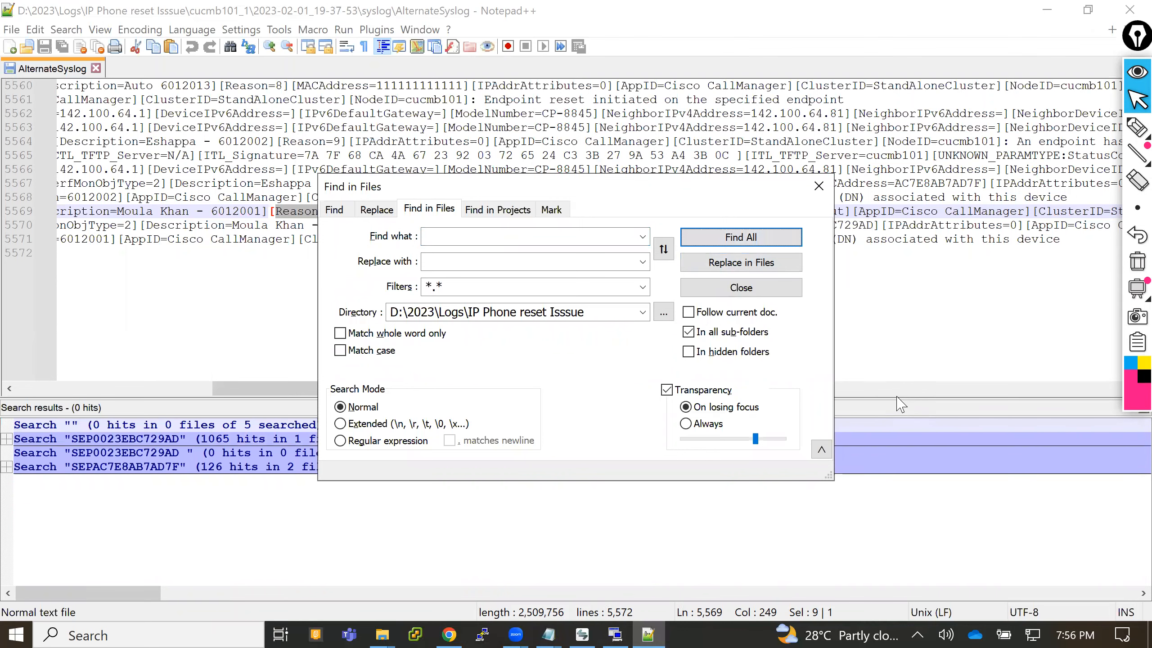
- Look over the earlier search results and the Find and Find in Files options, and close the dialog and Notepad++
click(216, 438)
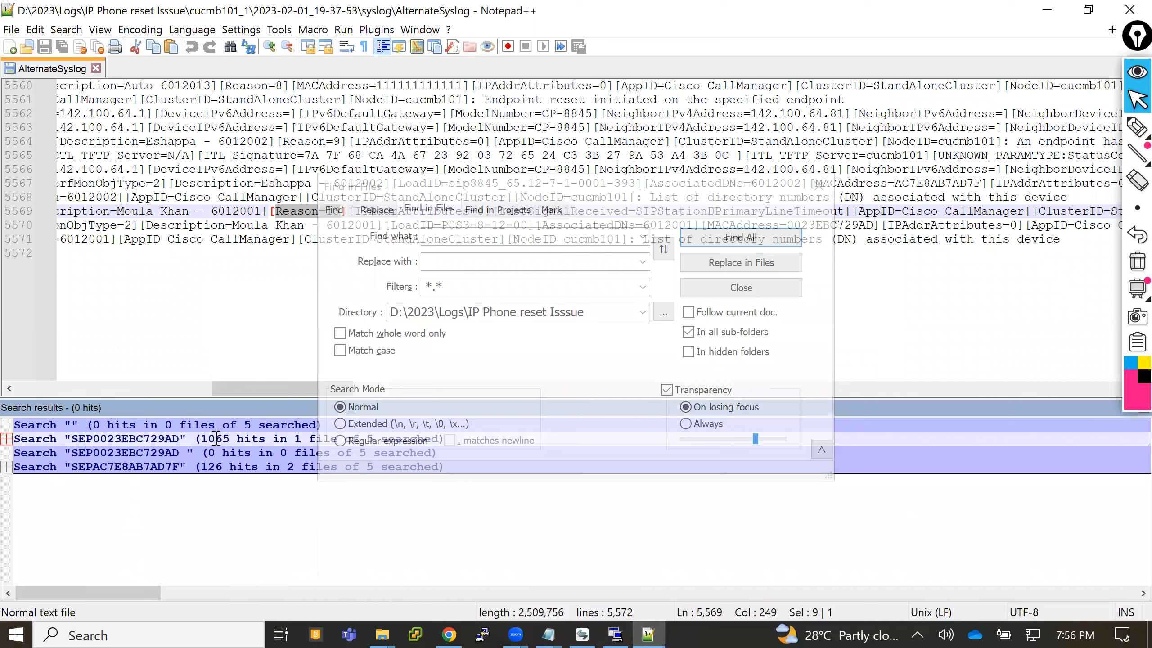
double_click(230, 426)
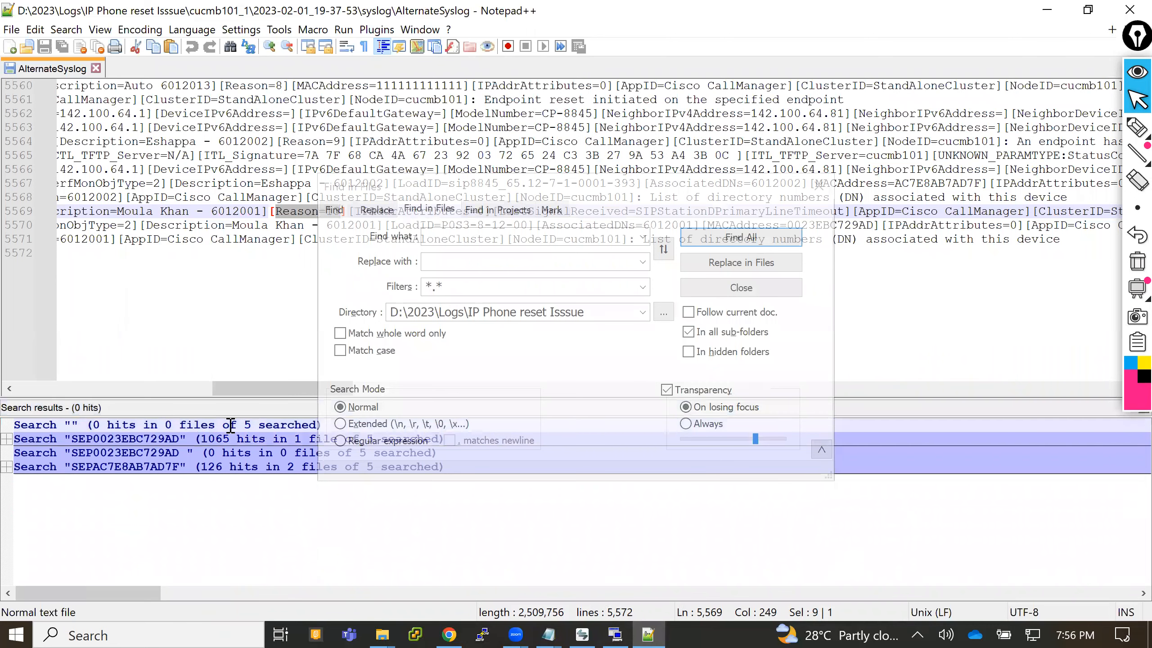
click(822, 286)
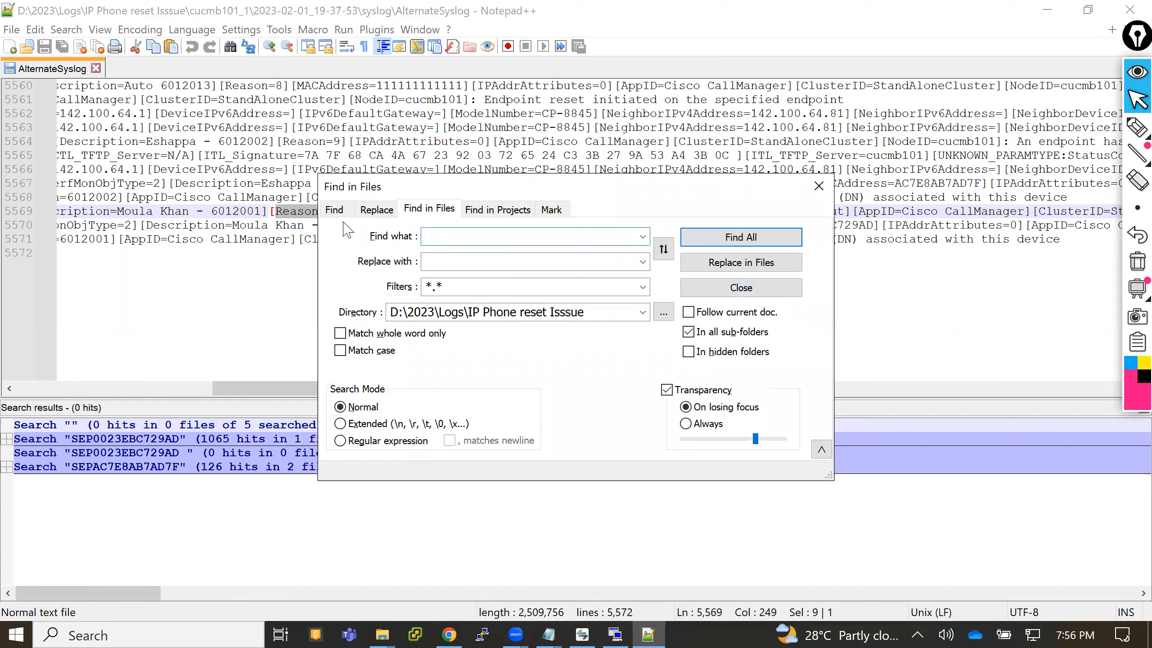
click(334, 209)
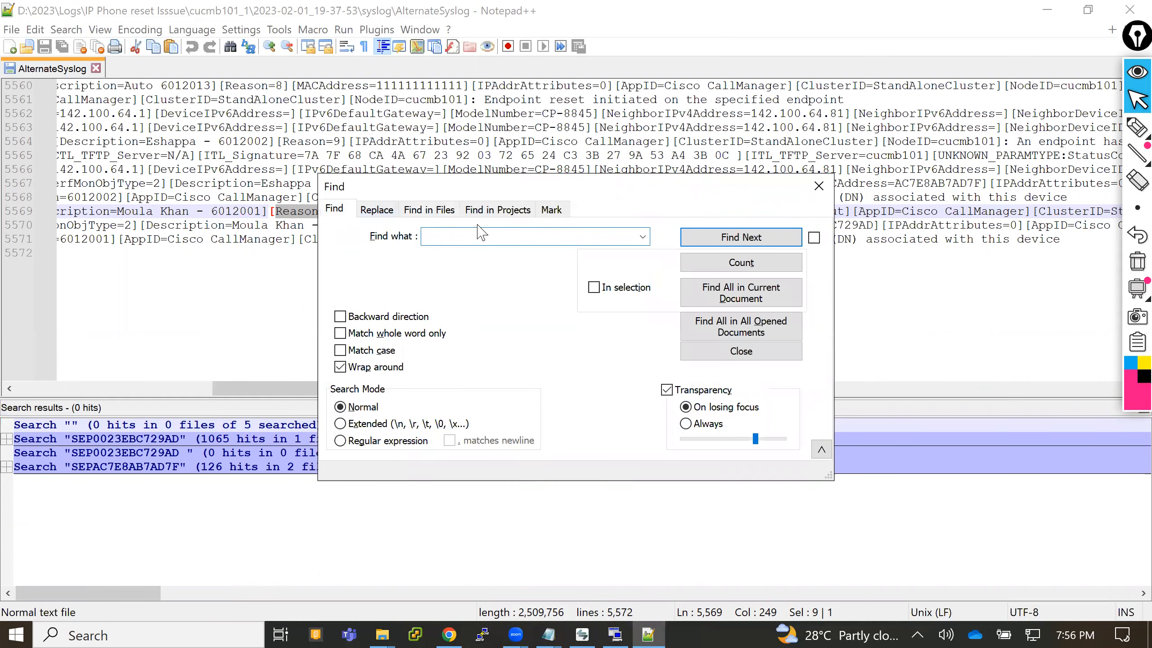
click(437, 213)
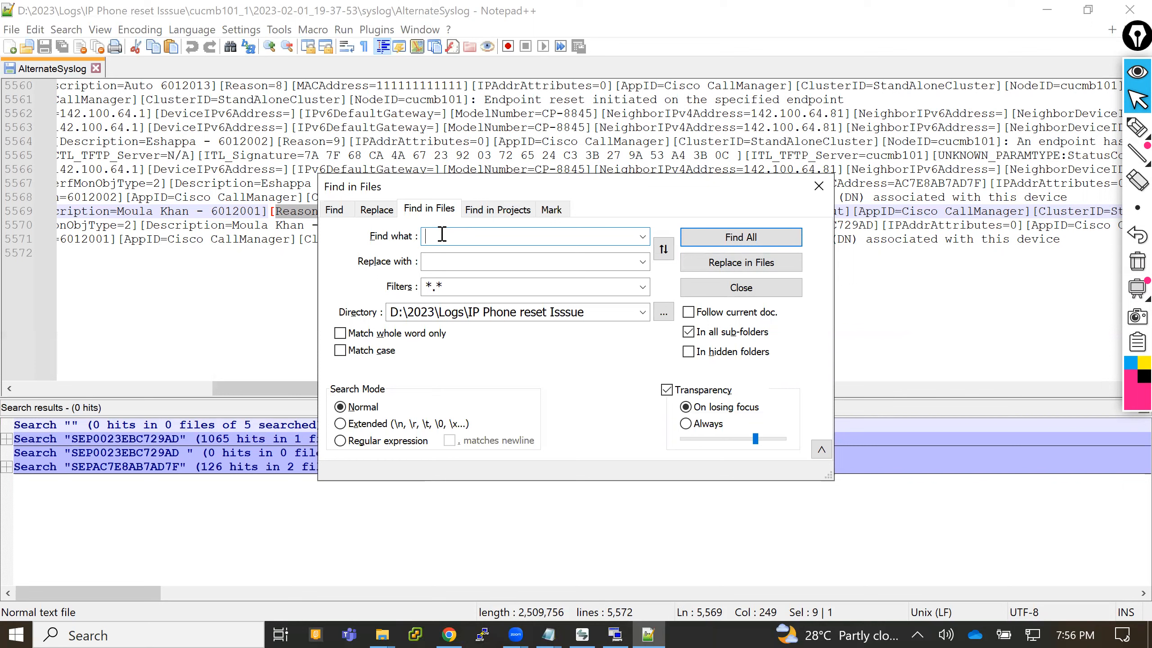
click(278, 495)
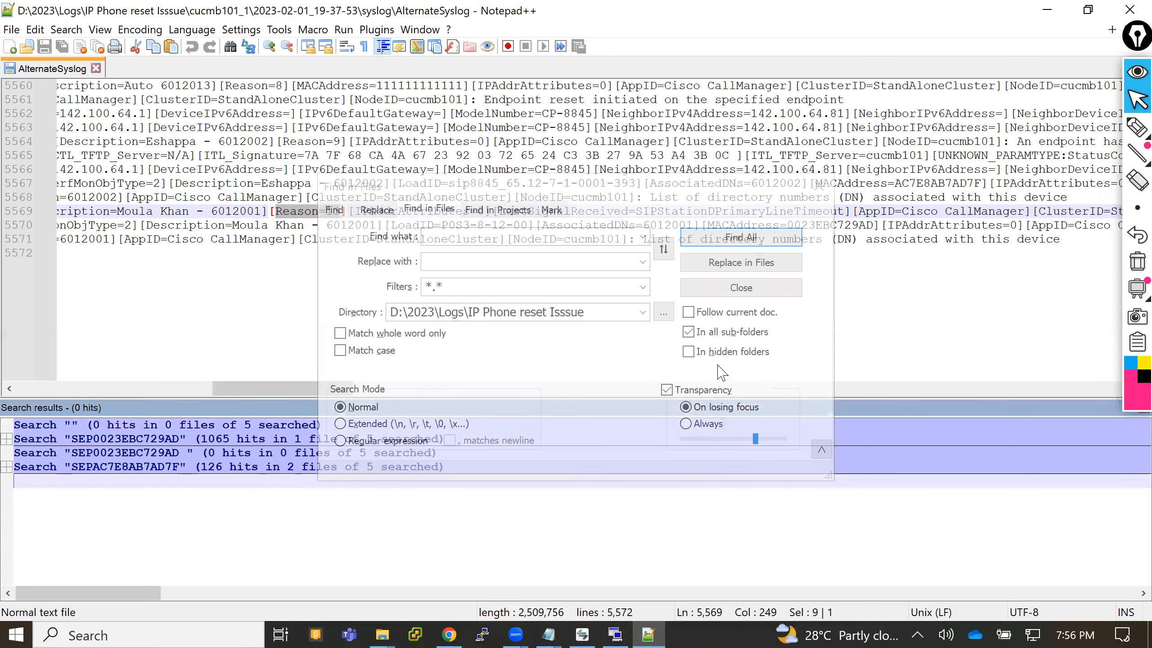
click(820, 255)
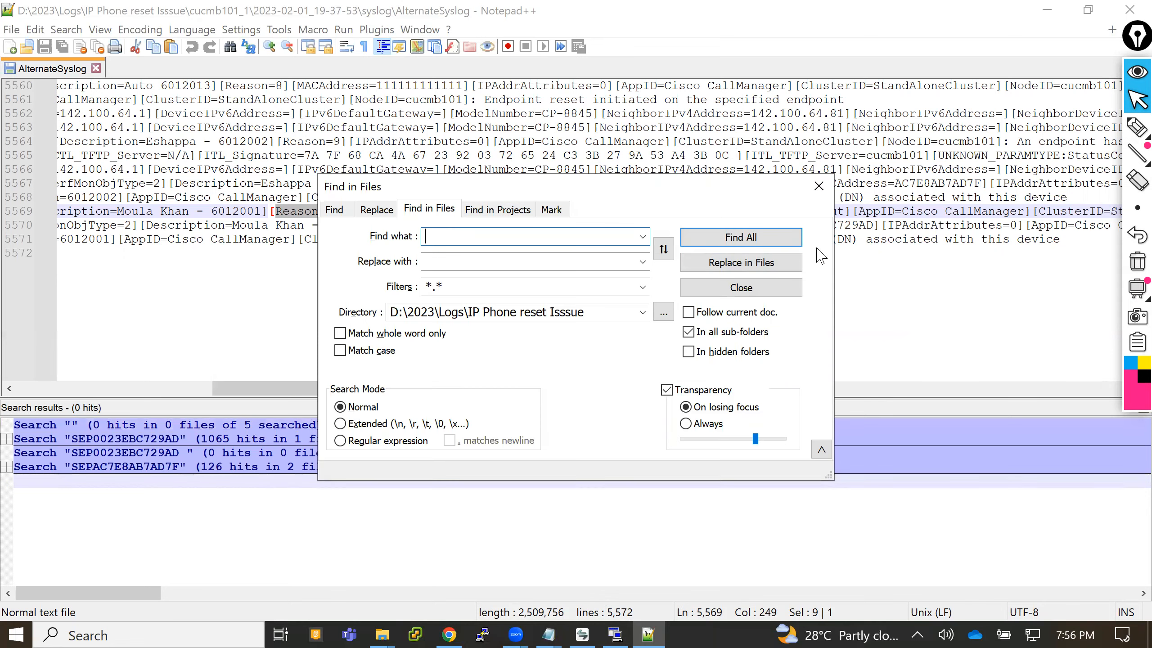
click(819, 185)
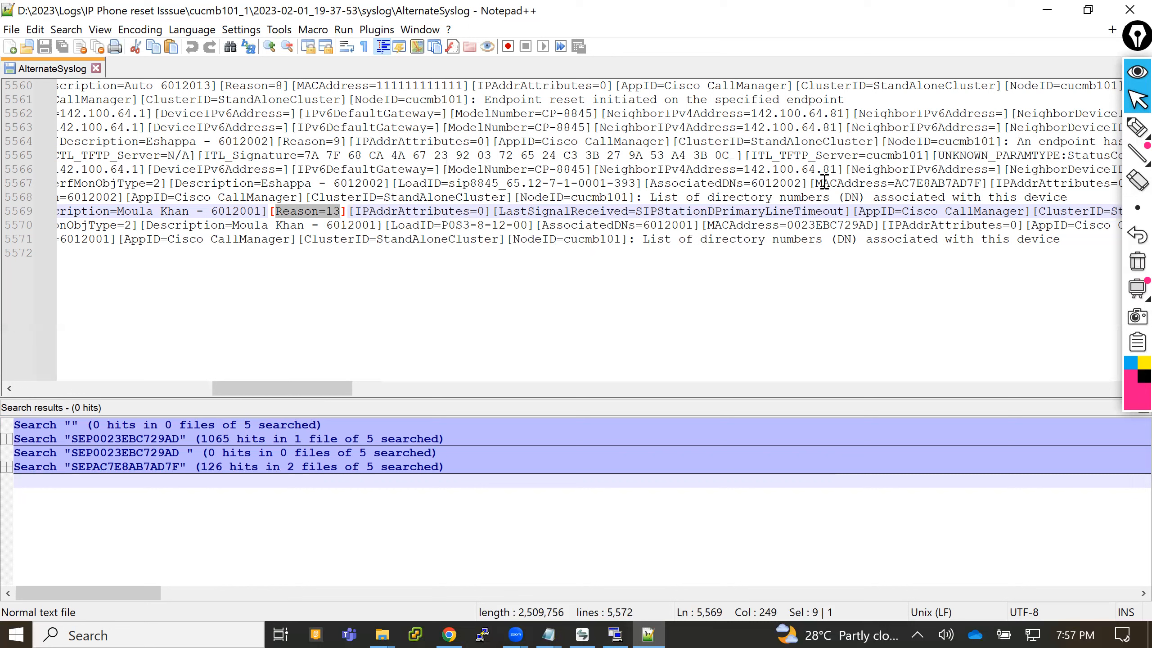
click(1128, 11)
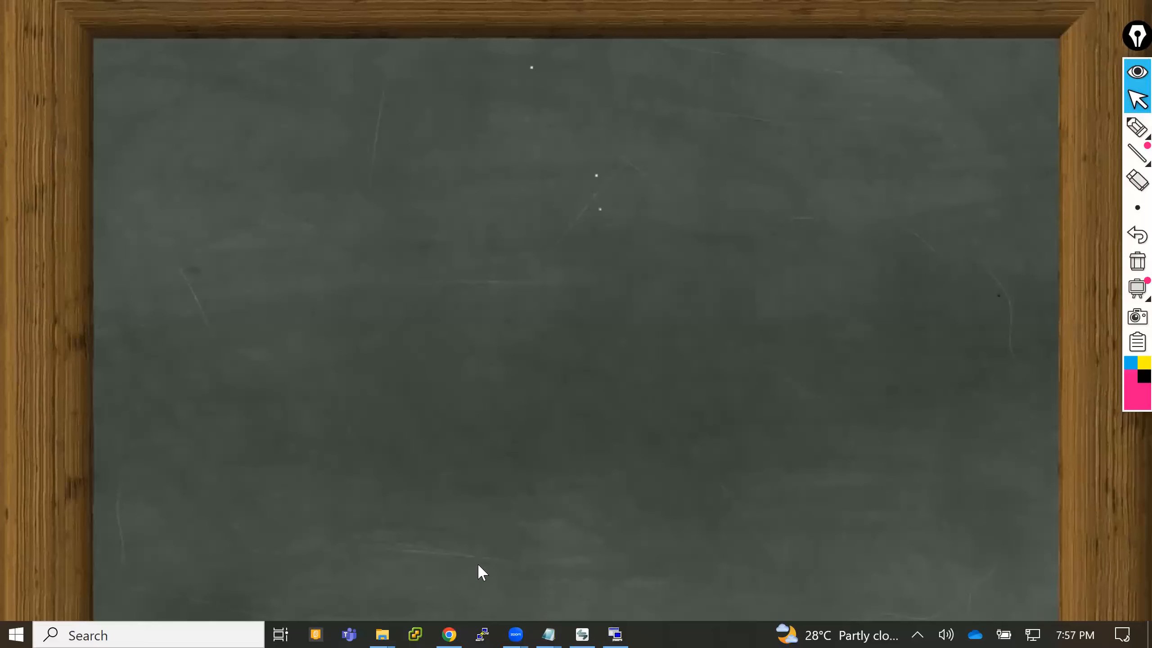
- Switch to Chrome and close the Cisco error message, Cisco Community and Google search pages, keeping Find and List Phones open
click(456, 620)
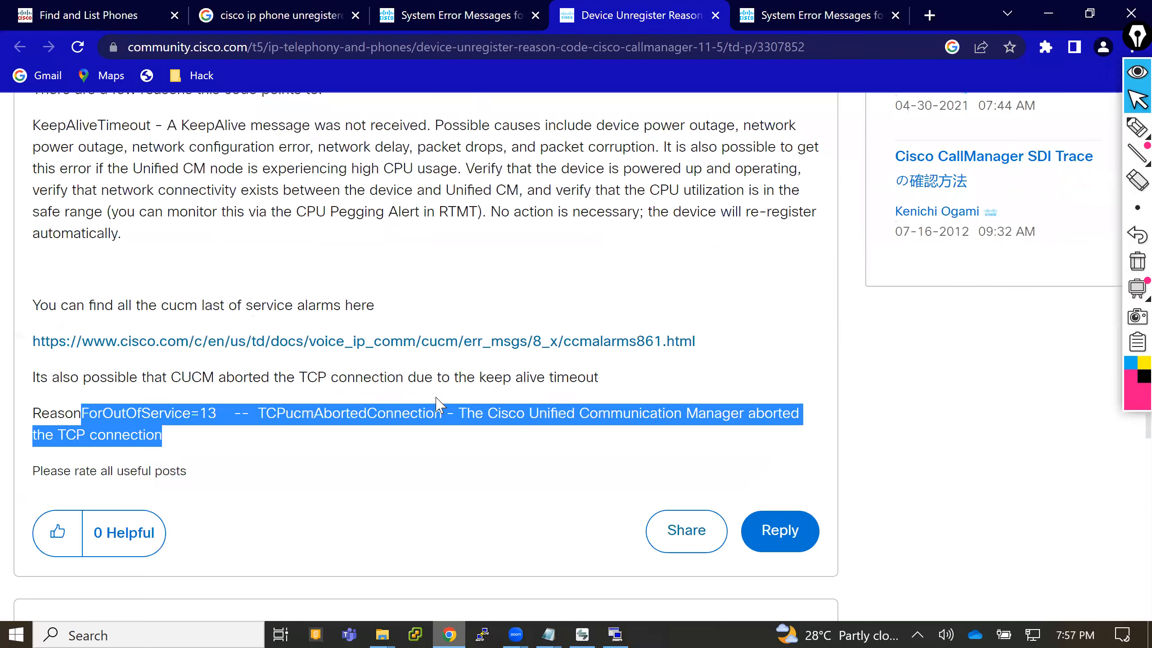
click(535, 15)
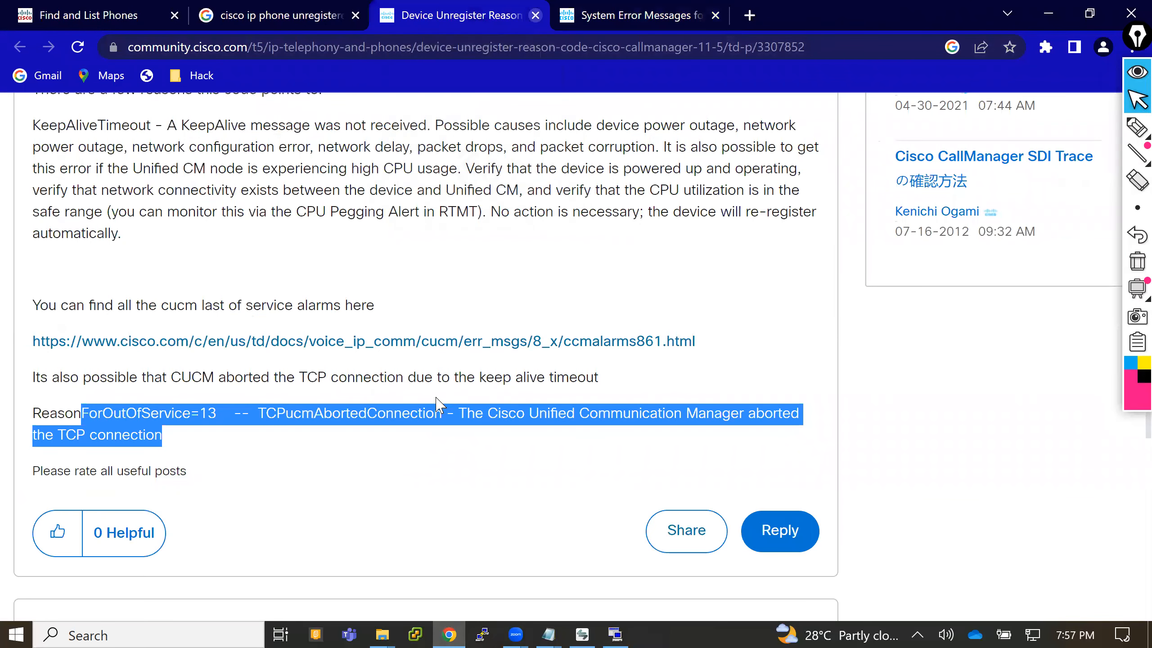
click(535, 15)
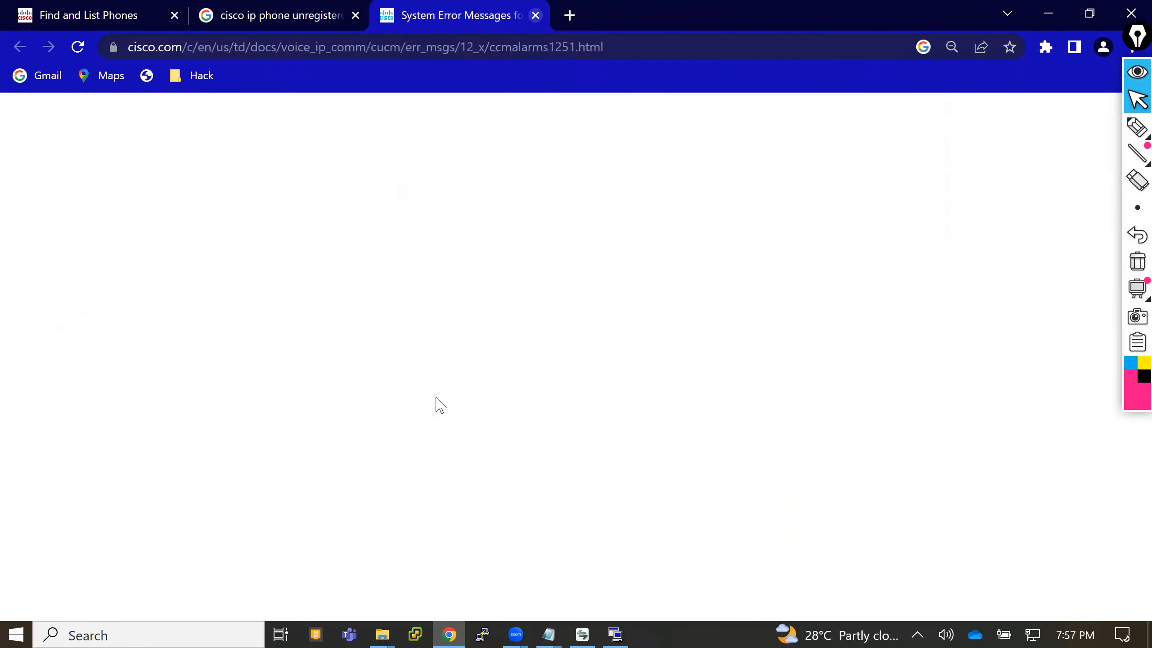
key(ctrl+w)
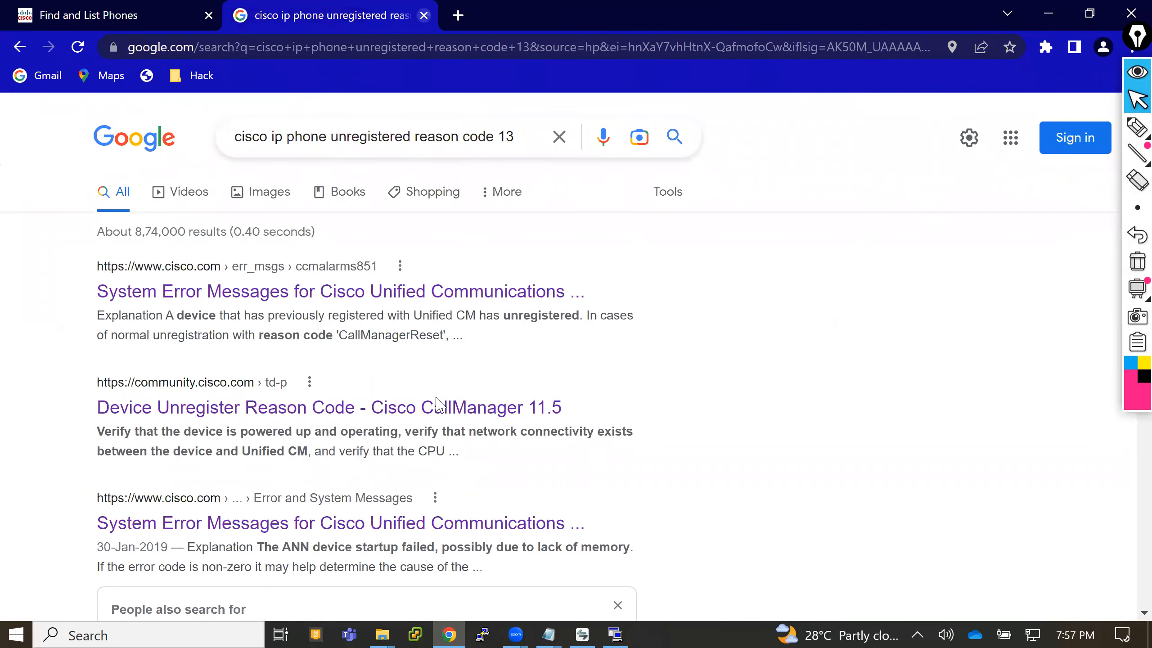
key(ctrl+w)
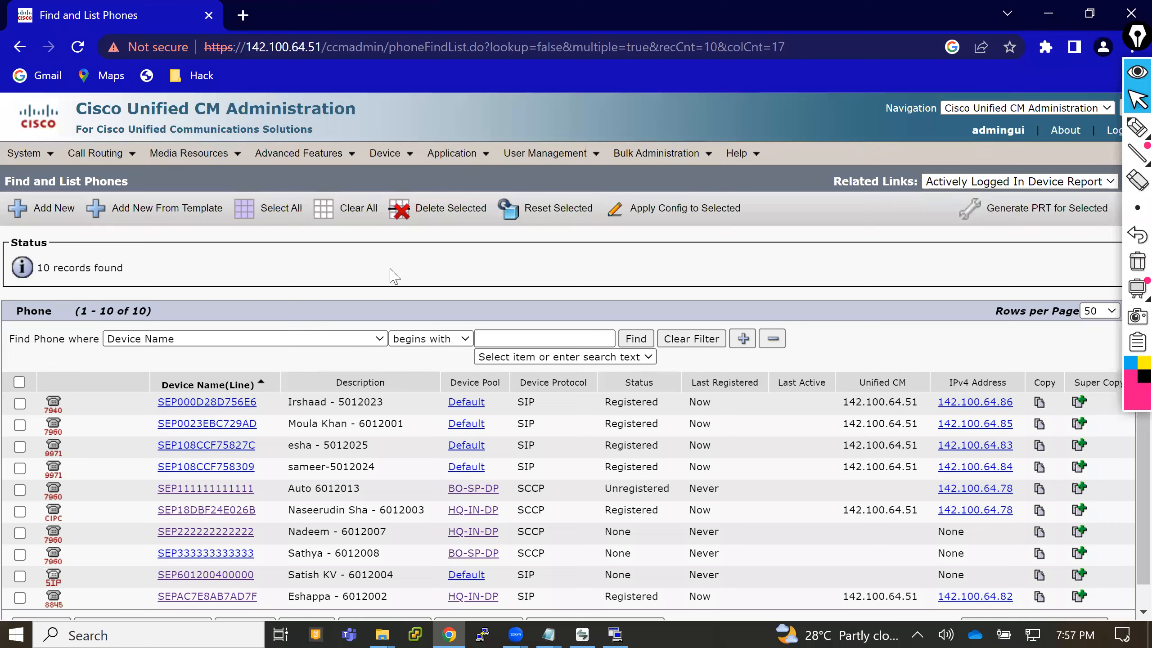
scroll(394, 276, down, 1)
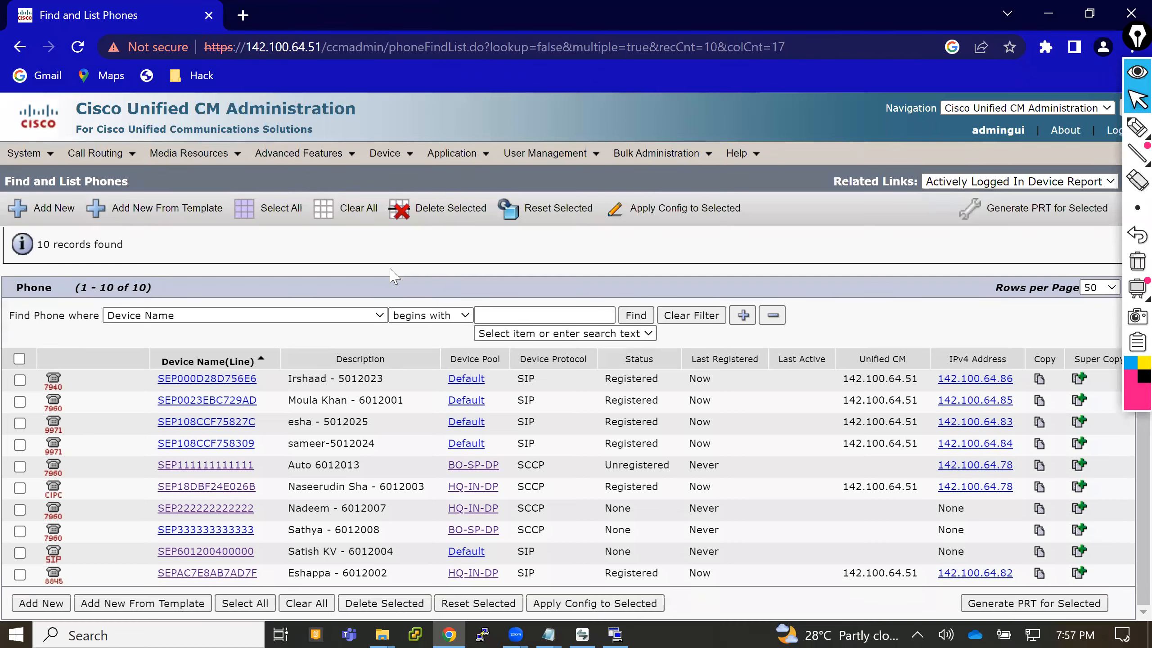
- Switch to the Real Time Monitoring Tool, reopen Collect Files past the connection error, and select Cisco CallManager for all servers
click(616, 631)
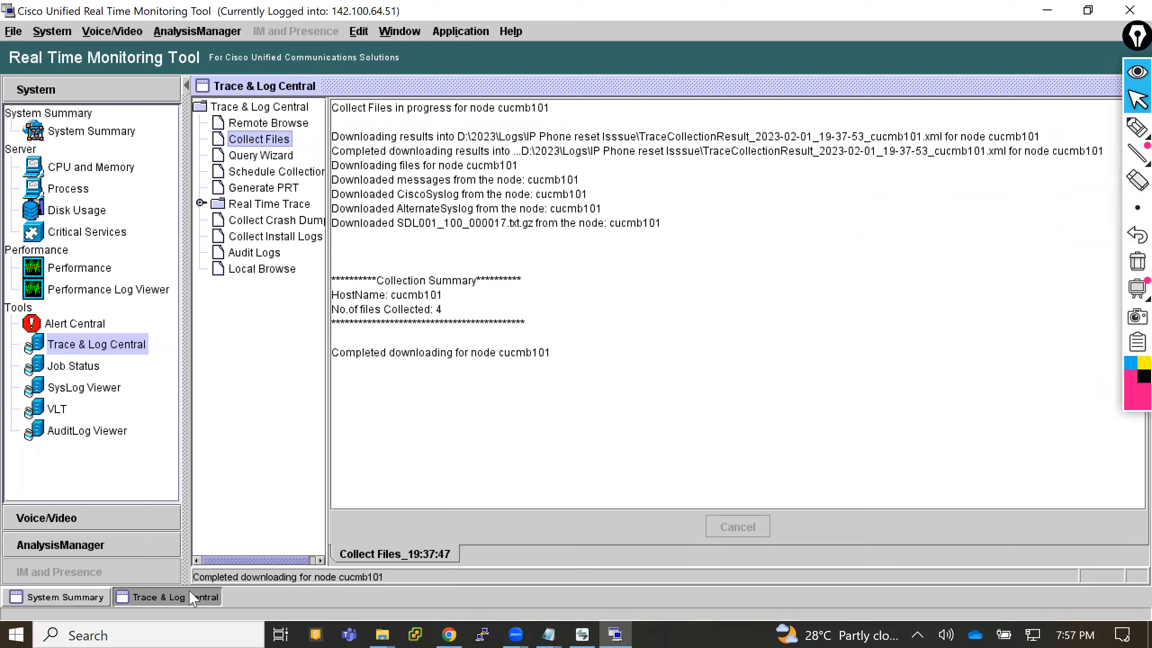
click(263, 135)
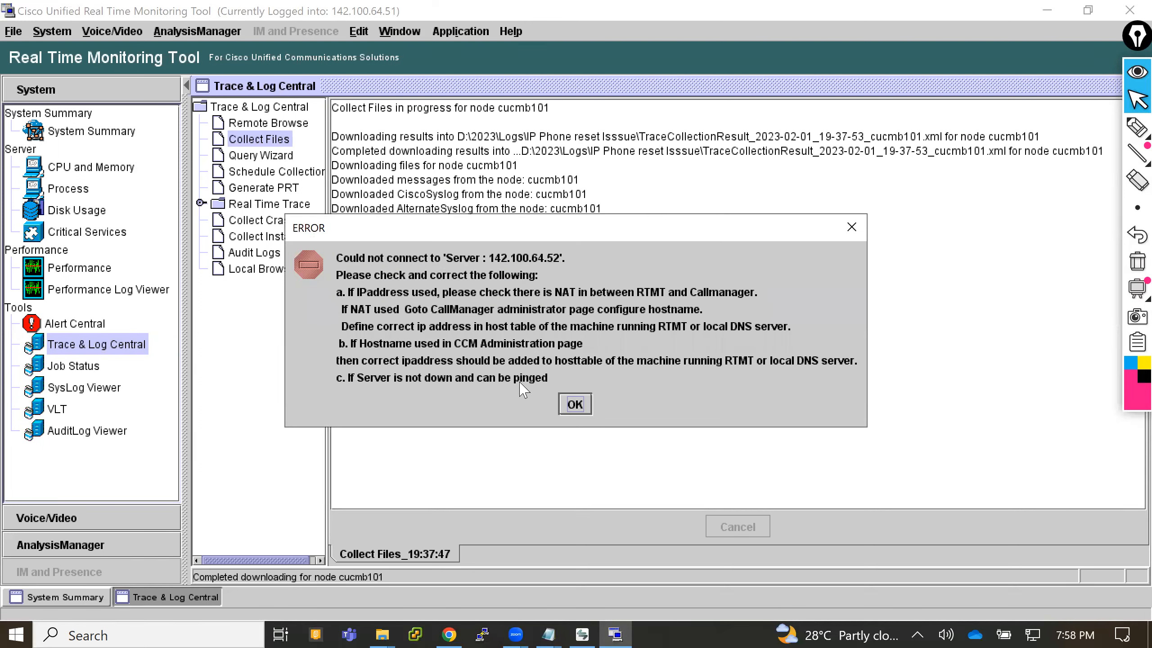
click(575, 404)
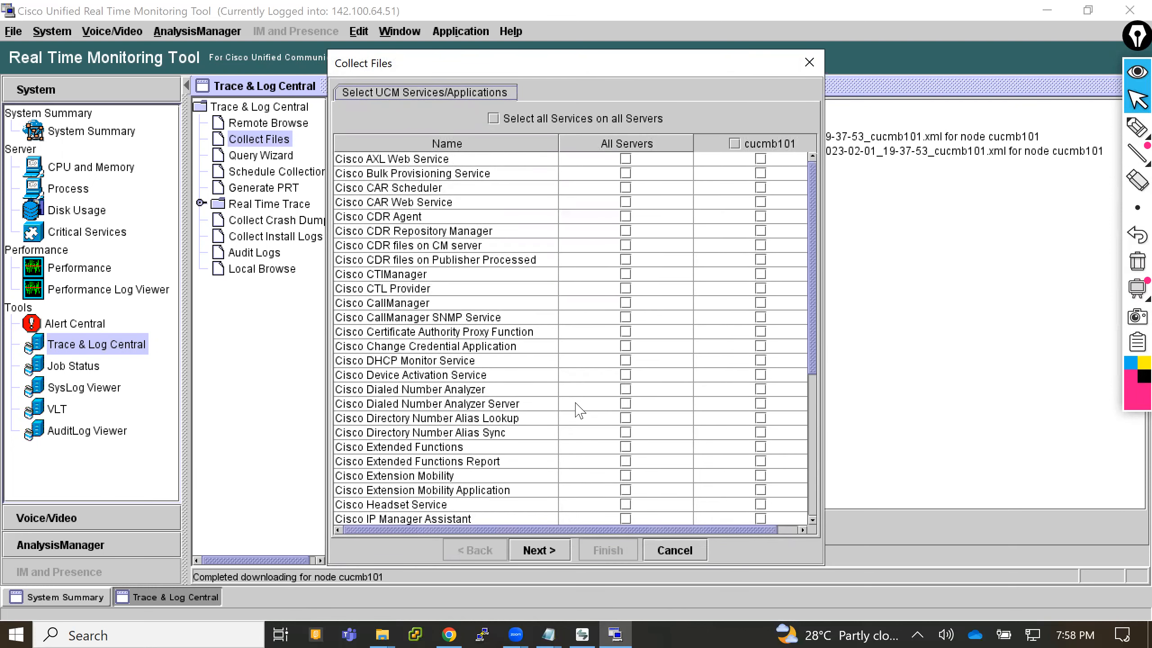
click(627, 303)
click(539, 550)
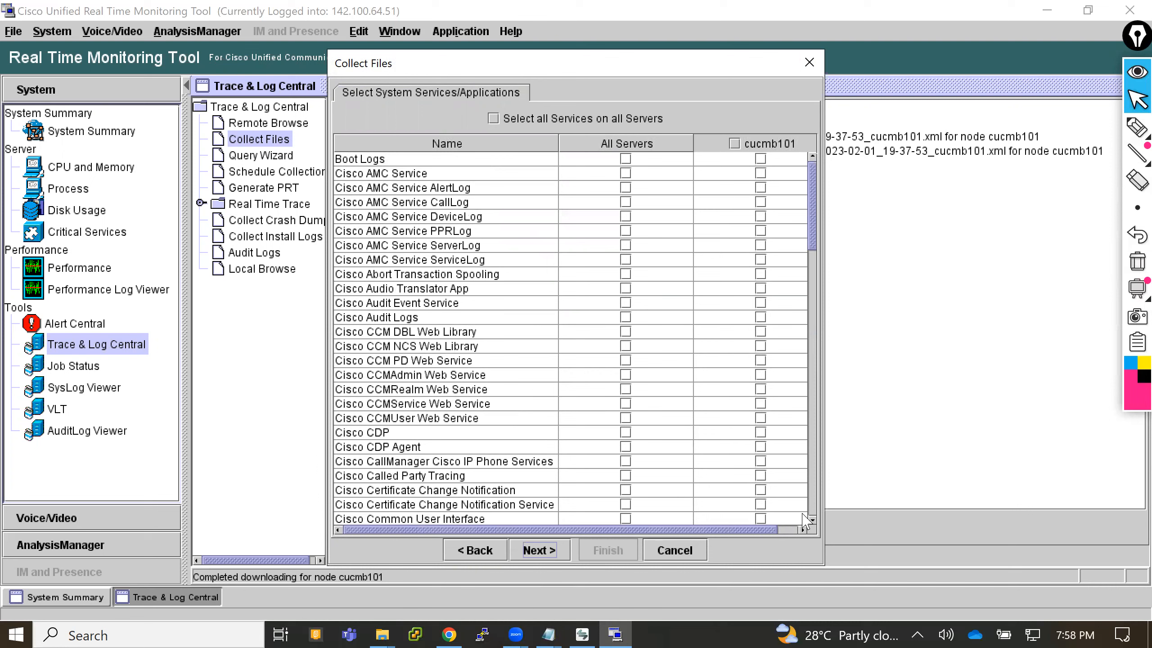
- Select Packet Capture Logs for all servers among the system services and proceed to the collection file options
scroll(815, 522, down, 20)
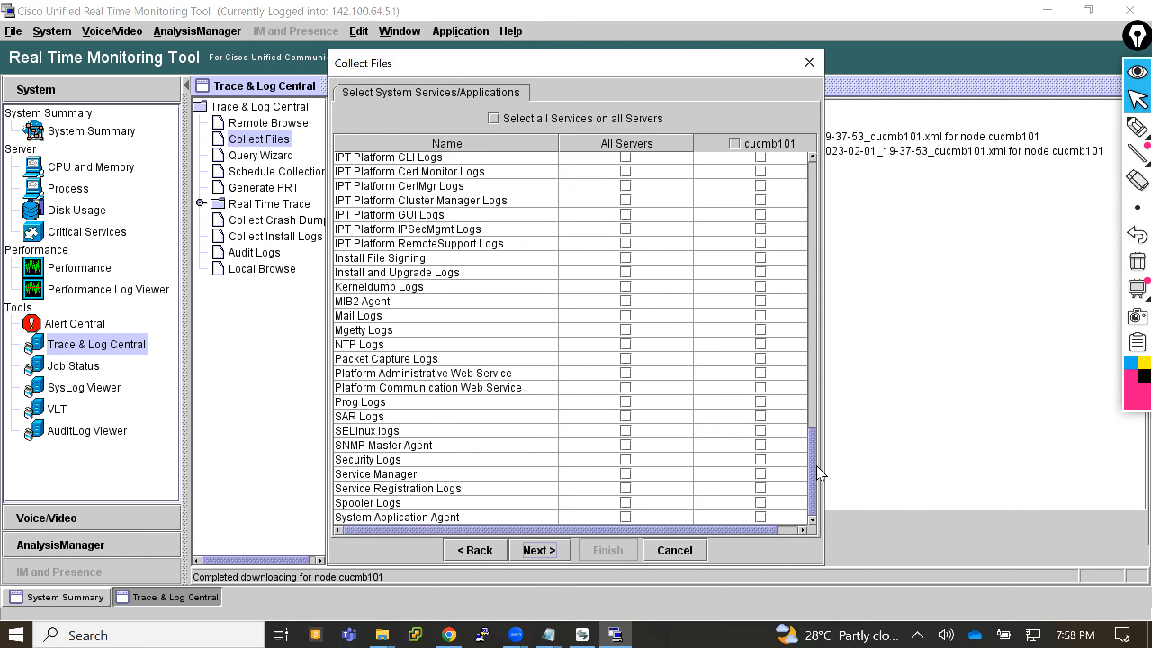
drag(811, 422, 812, 178)
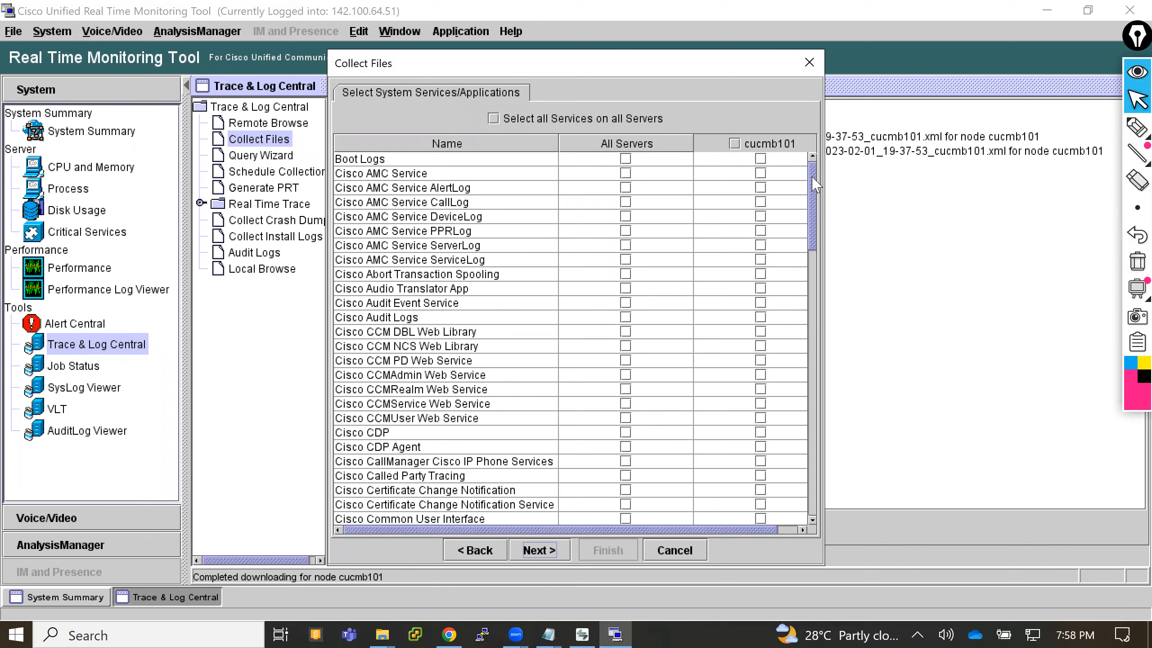
scroll(819, 218, down, 2)
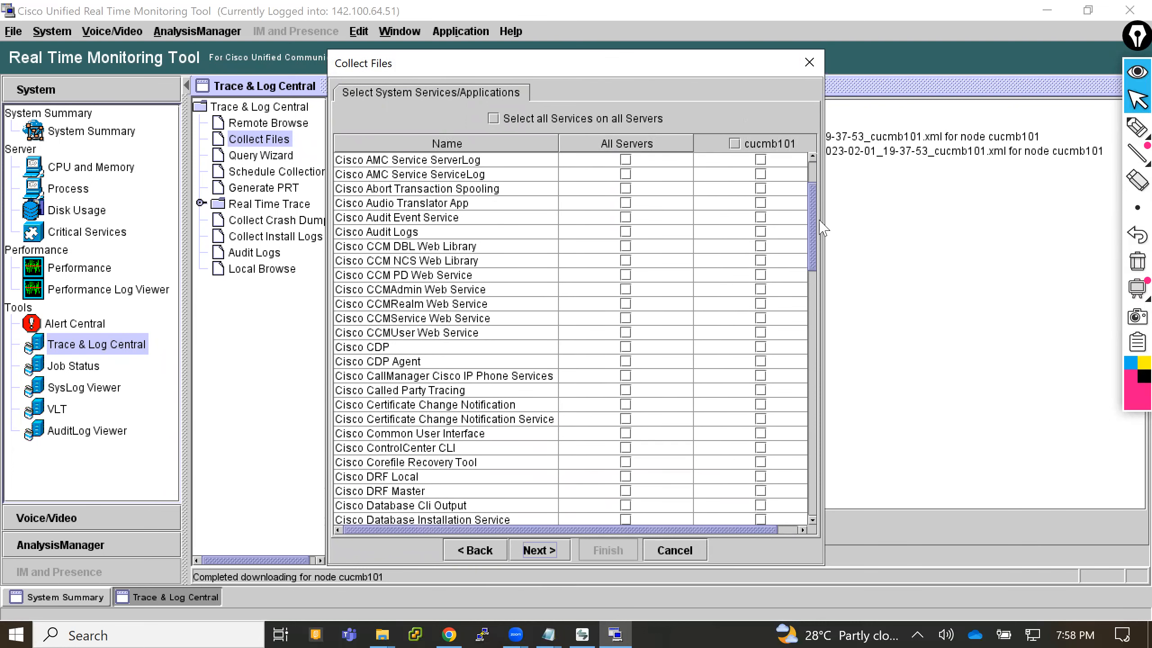
drag(820, 222, 823, 439)
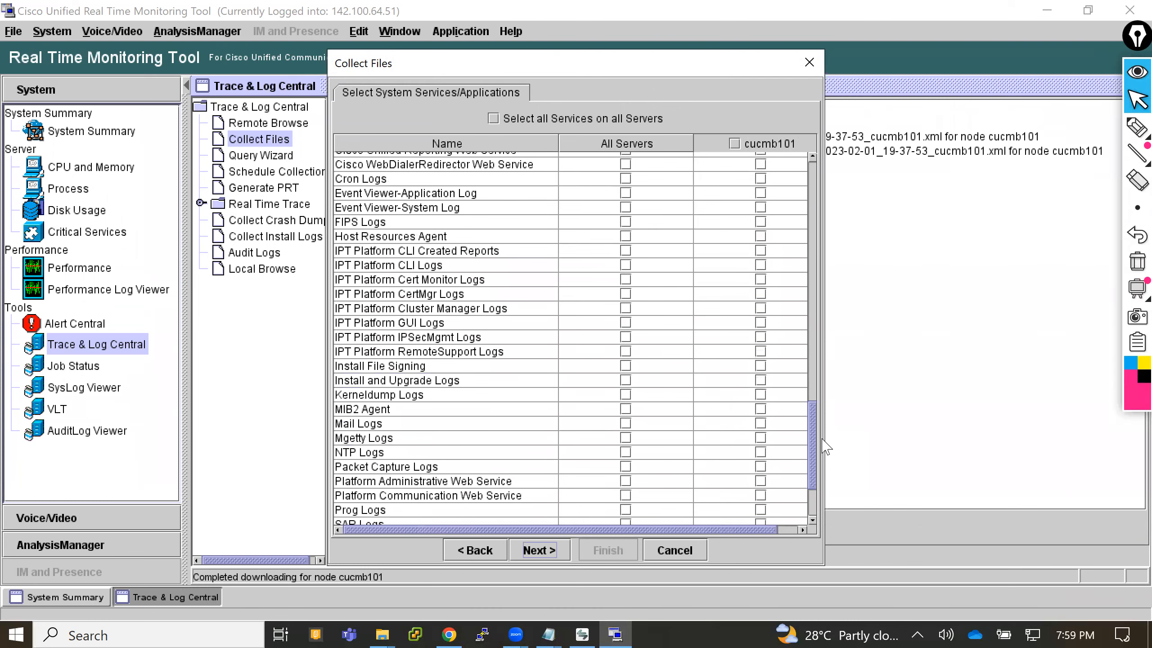
click(627, 468)
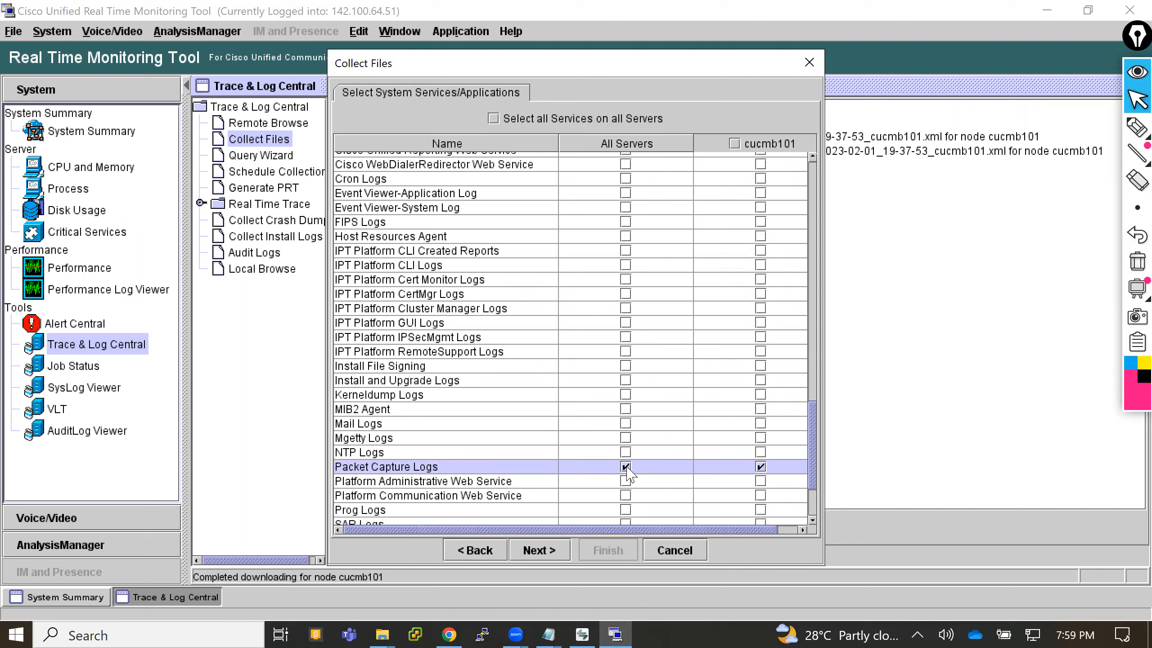
click(539, 553)
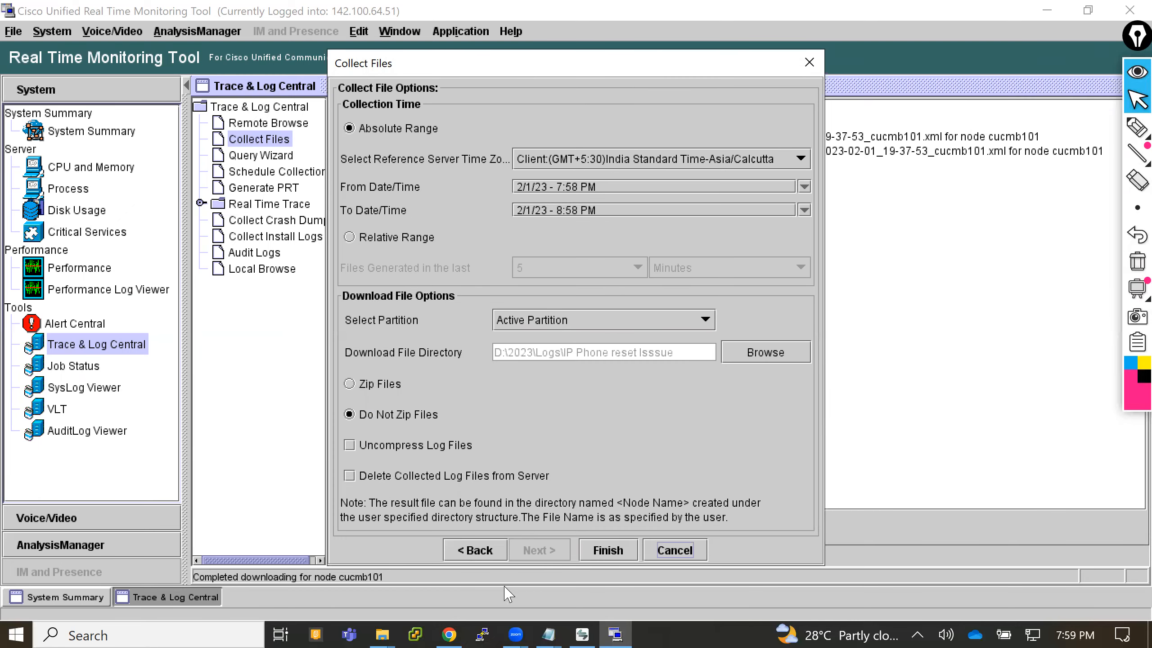
- Switch to the Find and List Phones page in Chrome and highlight the device name SEPAC7E8AB7AD7F
click(449, 635)
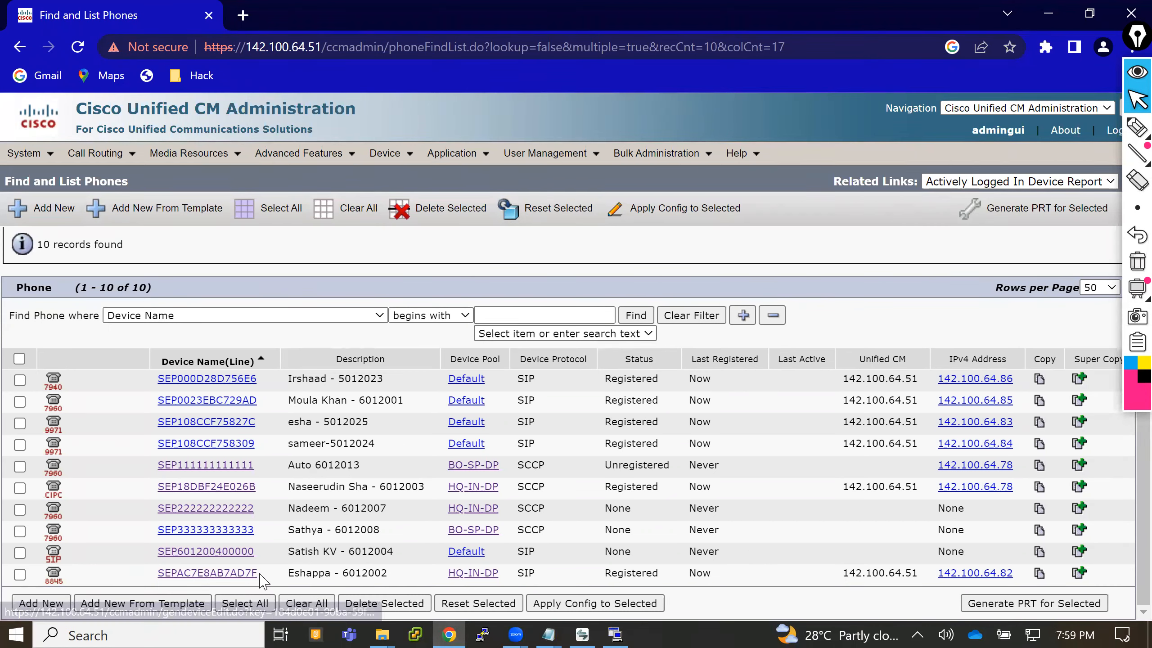
drag(260, 574, 162, 583)
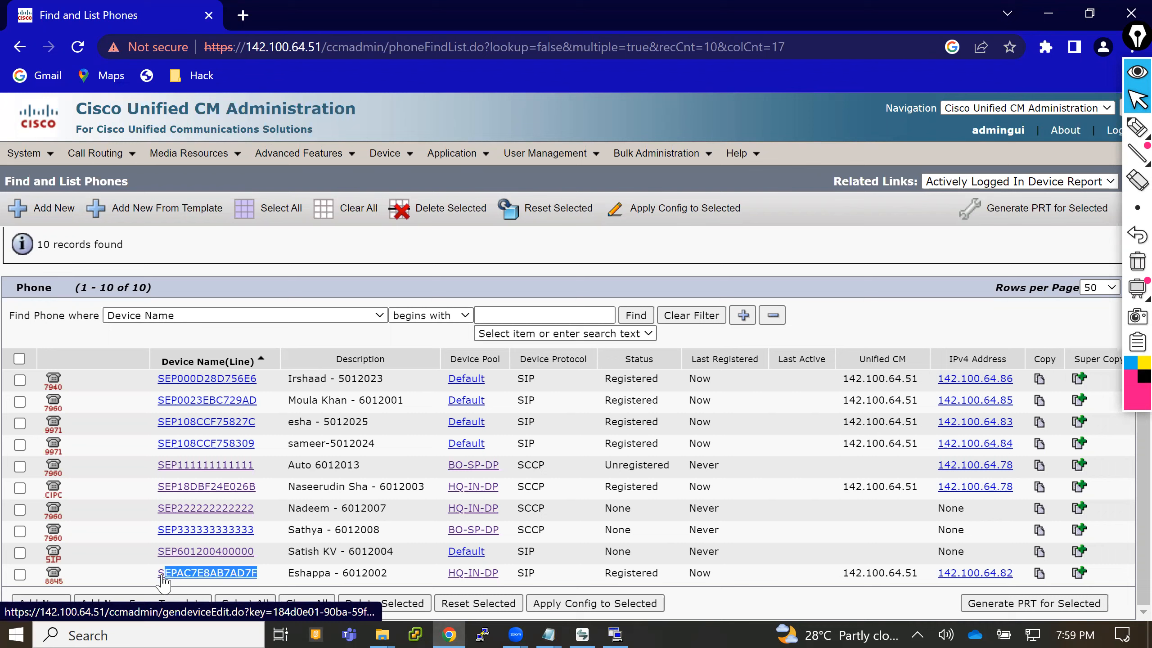
- Copy the device name SEPAC7E8AB7AD7F, delete that phone from the list and accept the permanent deletion
click(260, 580)
drag(260, 574, 161, 581)
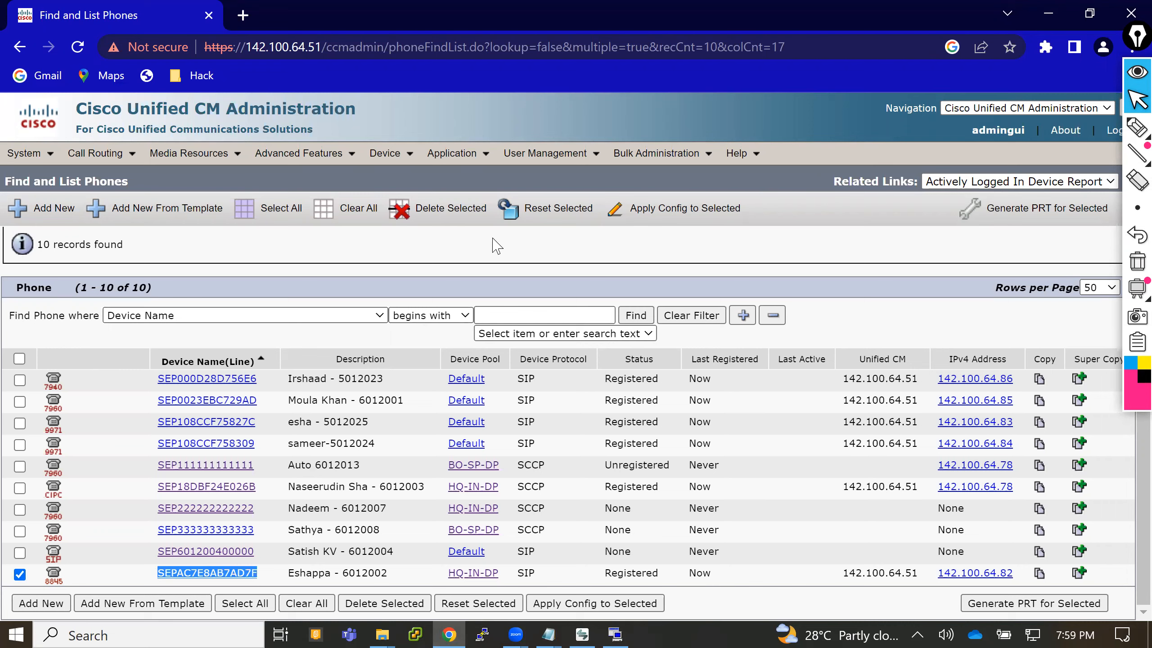
click(436, 213)
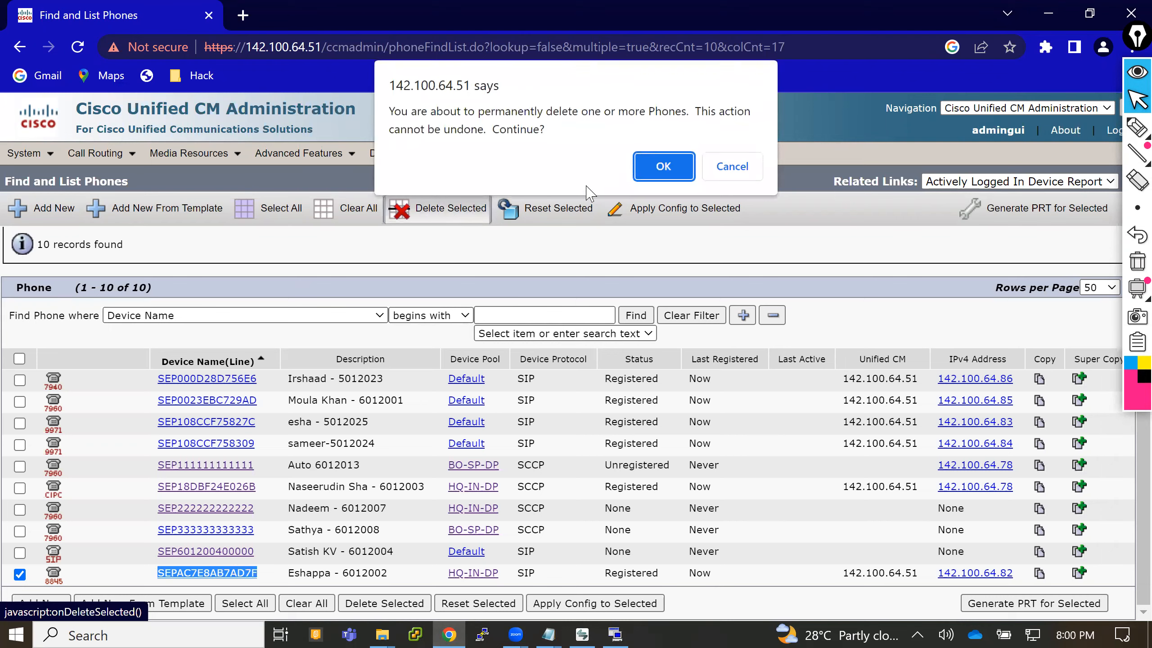
click(655, 167)
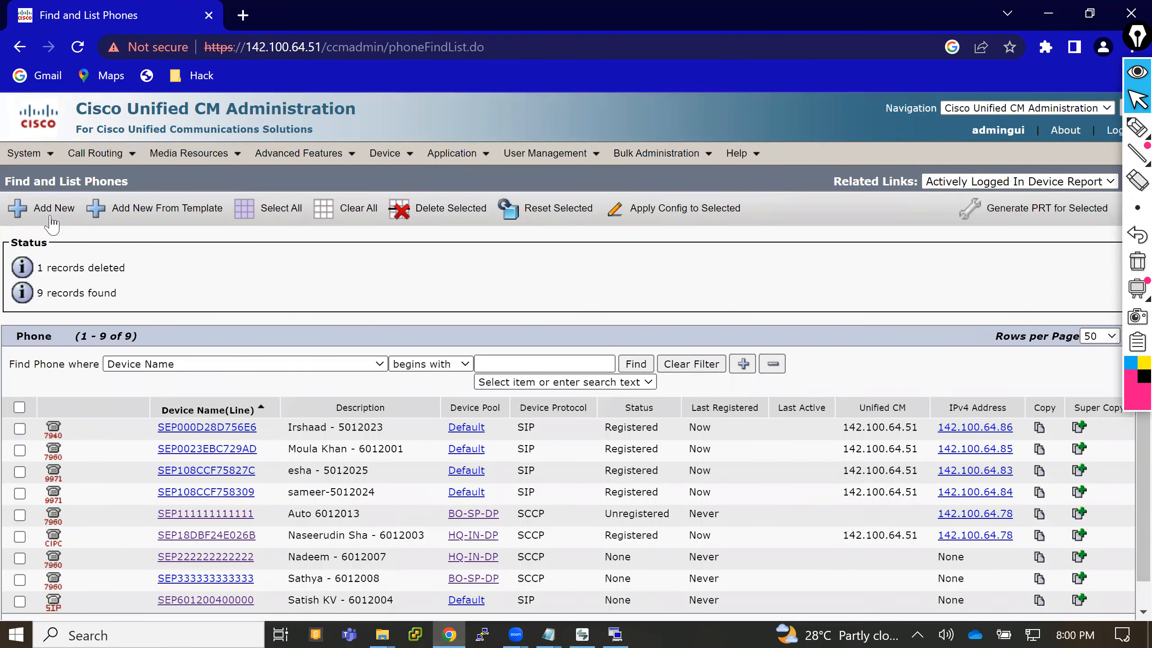
- Start adding a new phone of type Cisco 8845 and proceed to its configuration page
click(51, 209)
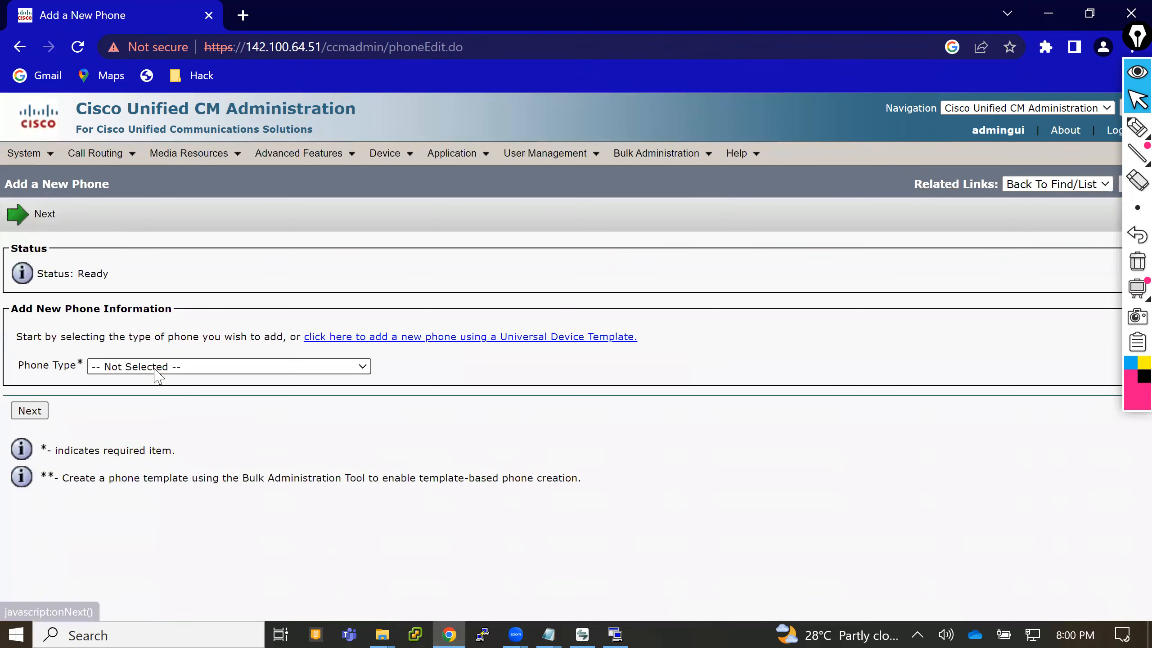
click(155, 368)
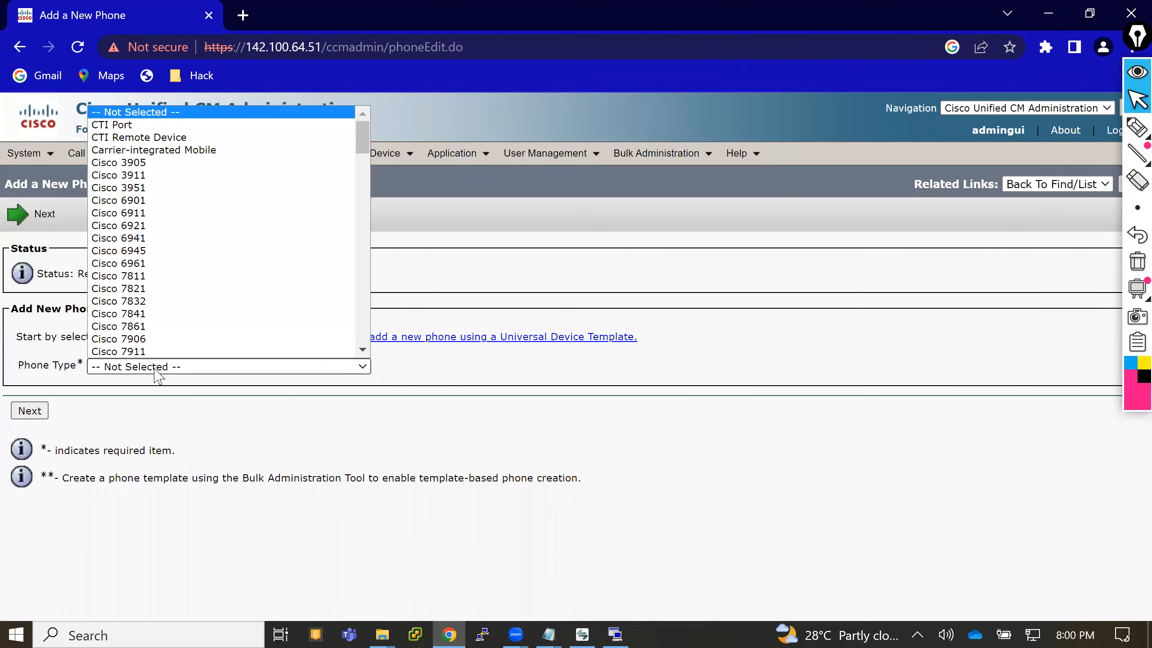
scroll(365, 353, down, 3)
scroll(367, 357, down, 7)
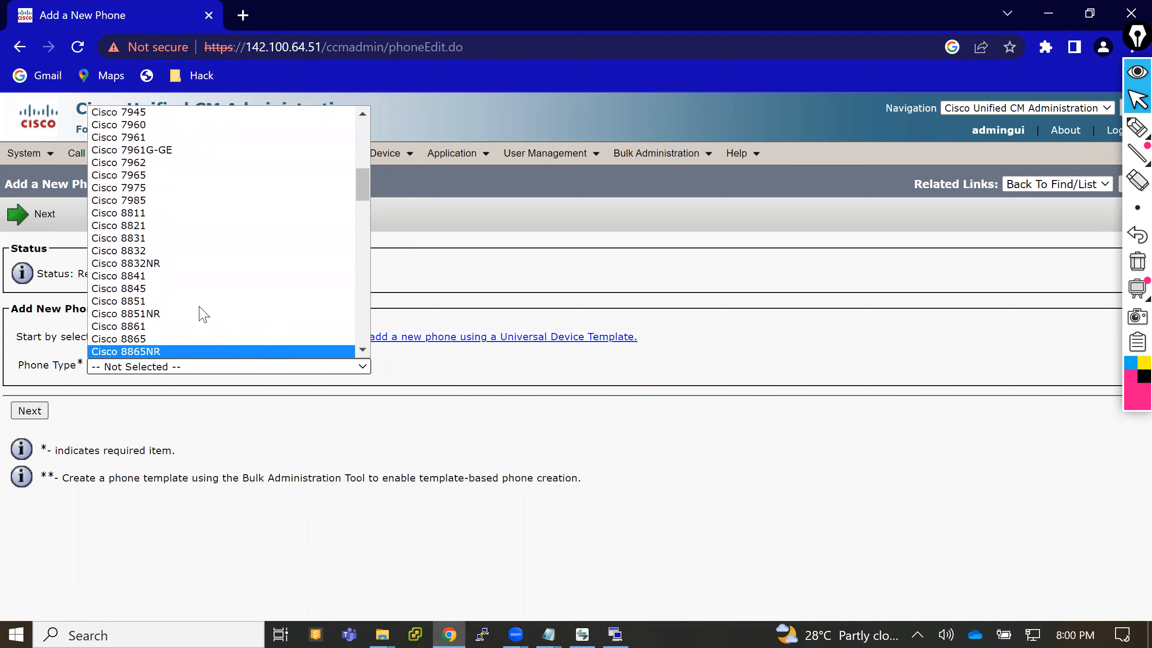
click(183, 300)
click(40, 414)
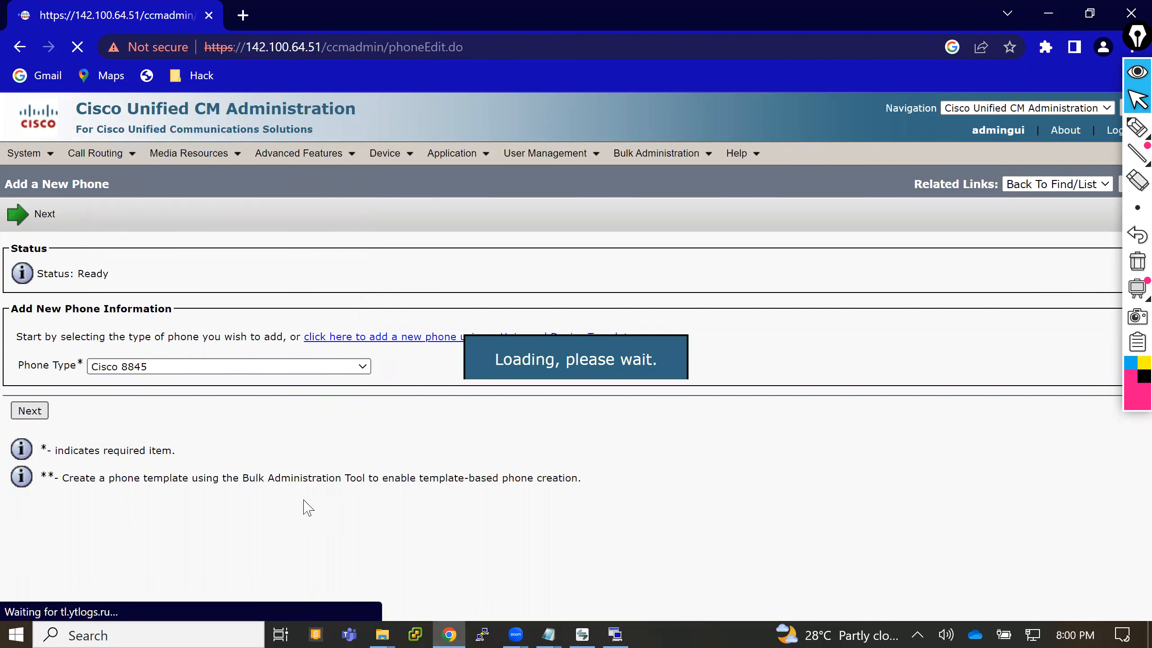
- Try to fill the MAC Address with the copied device name, stripping the SEP prefix
click(284, 421)
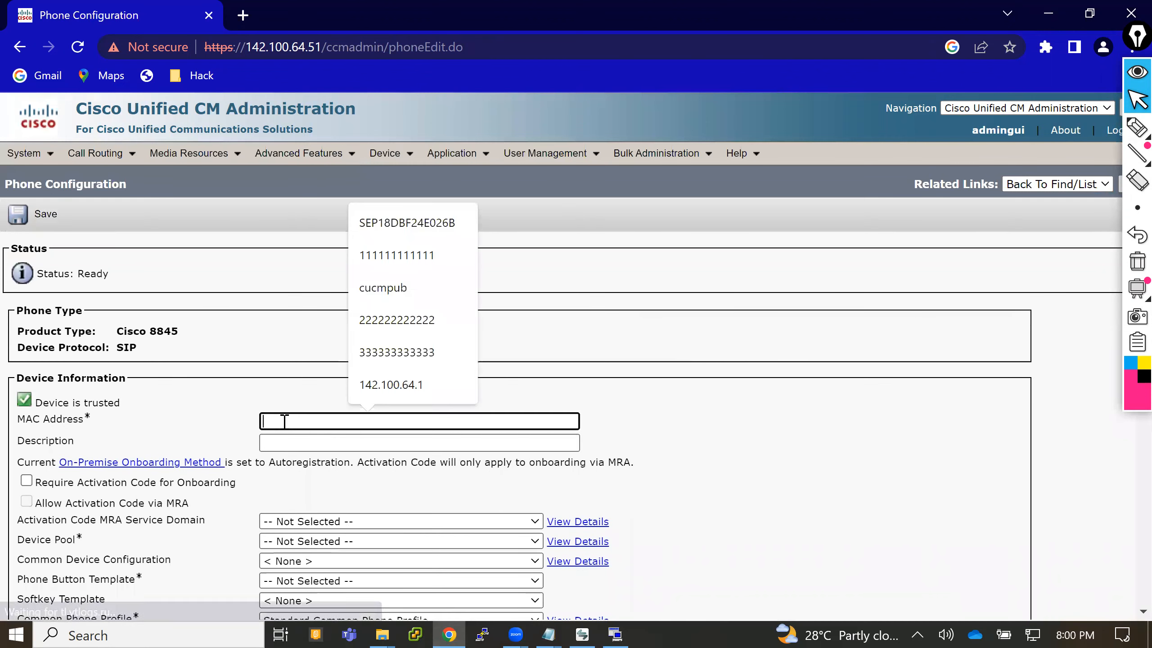
text(SEPAC7E8AB7A)
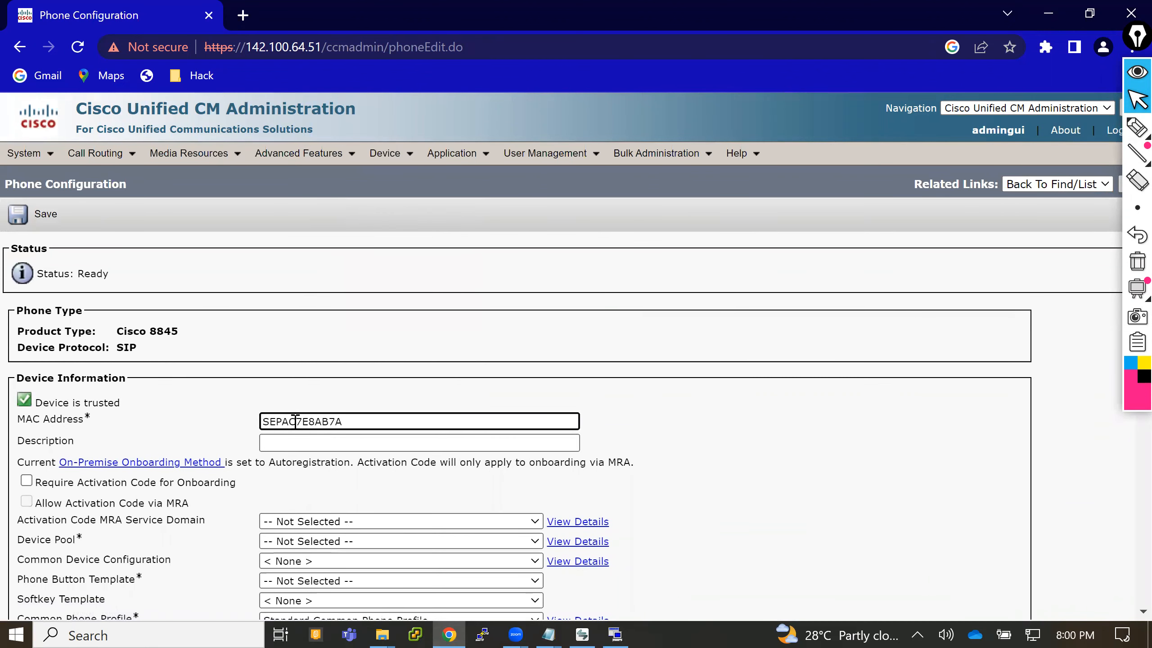
click(283, 421)
key(BackSpace)
key(BackSpace)
key(BackSpace)
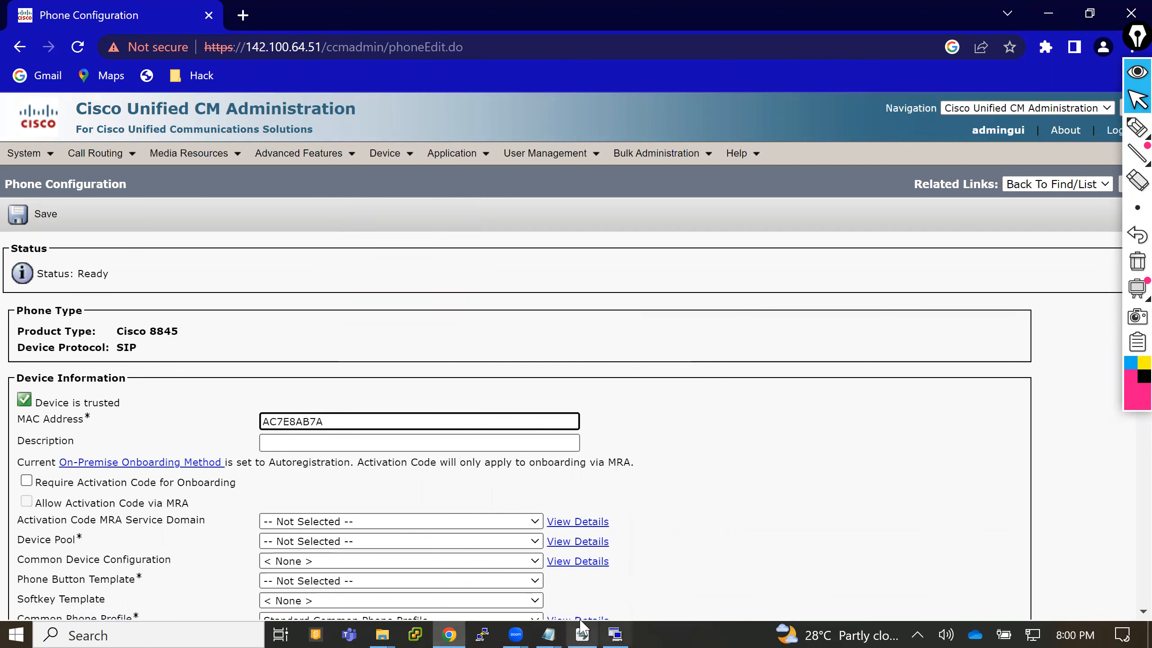
- Select the deleted phone's description in the Notepad notes, return to Chrome and dismiss the MAC address error
mouse_move(541, 626)
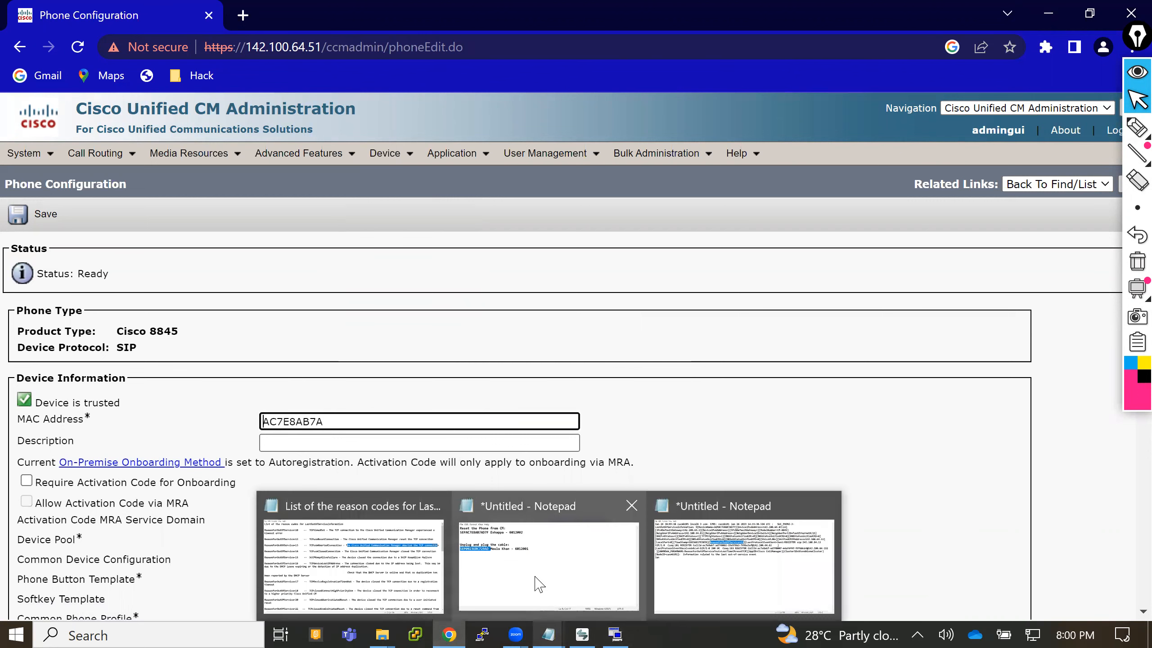
click(535, 585)
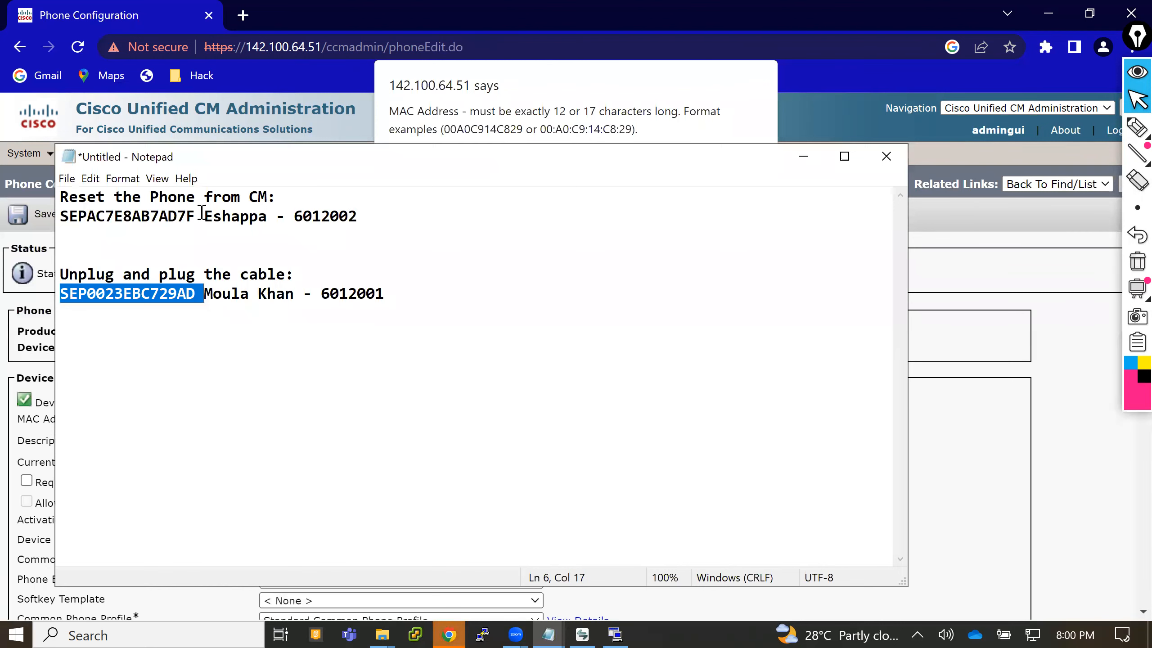
drag(204, 216, 375, 220)
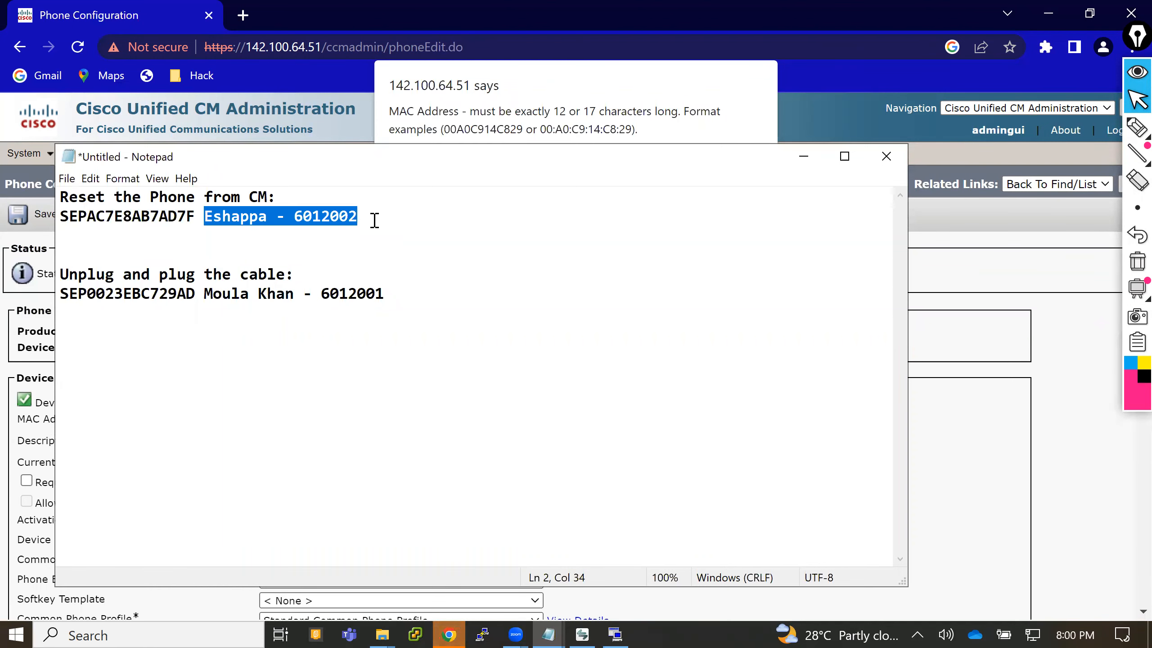
key(alt+Tab)
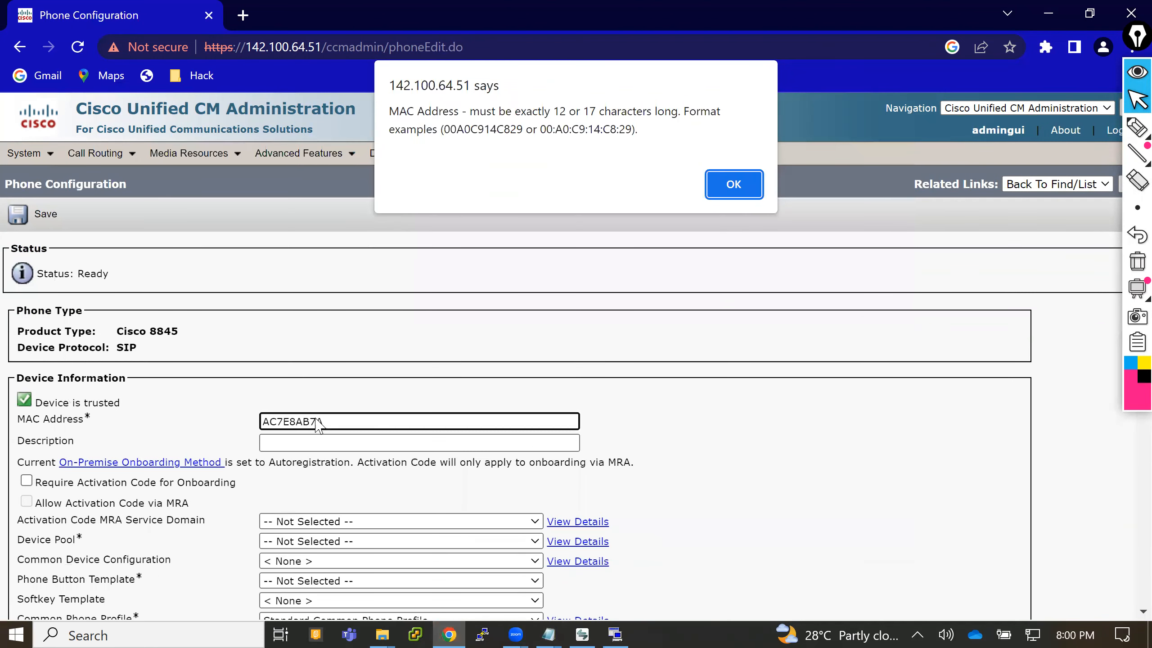
key(Return)
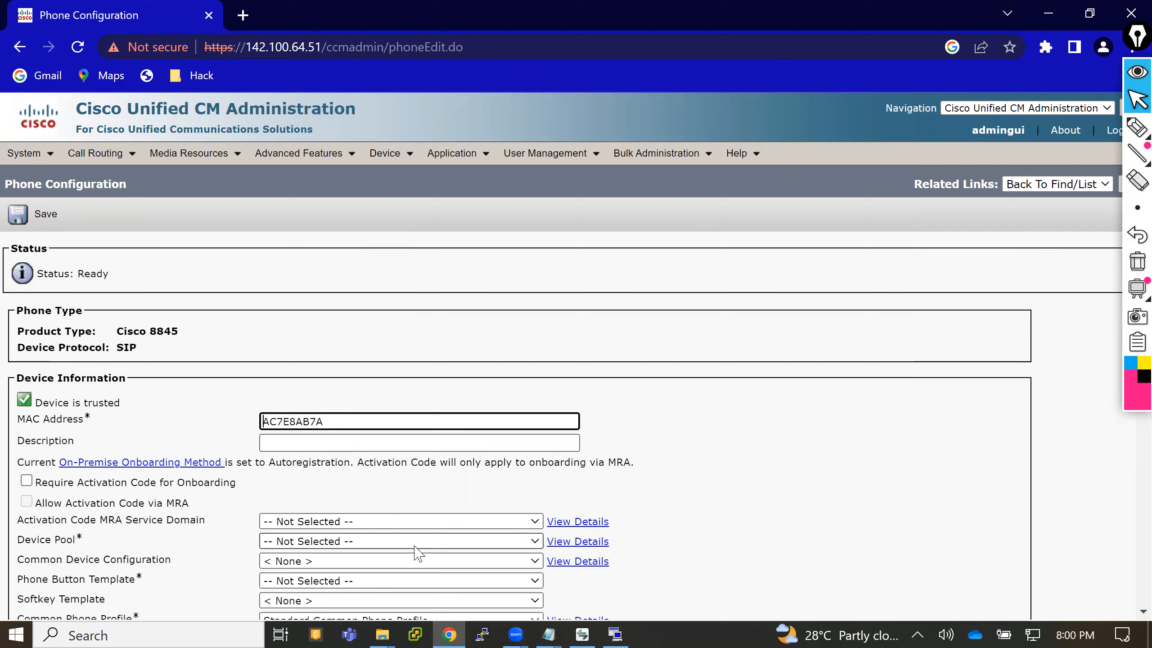
- Copy AC7E8AB7AD7F from the device name in the Notepad notes and replace the phone's MAC Address with it
mouse_move(549, 628)
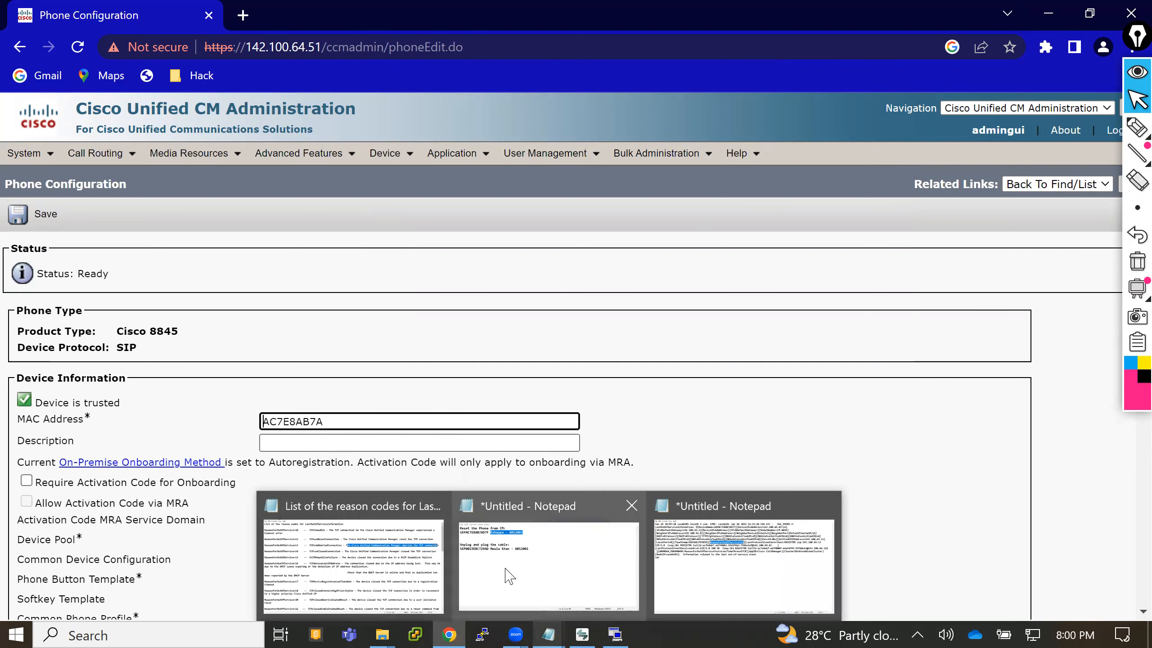
click(510, 576)
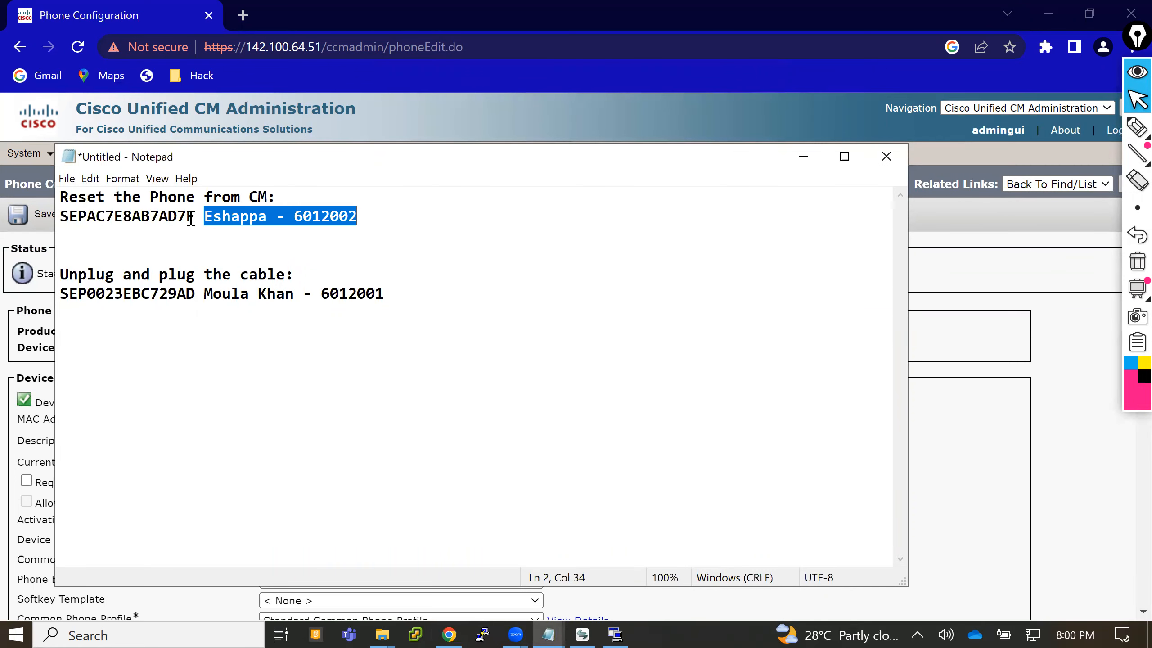
drag(191, 218, 91, 218)
key(ctrl+c)
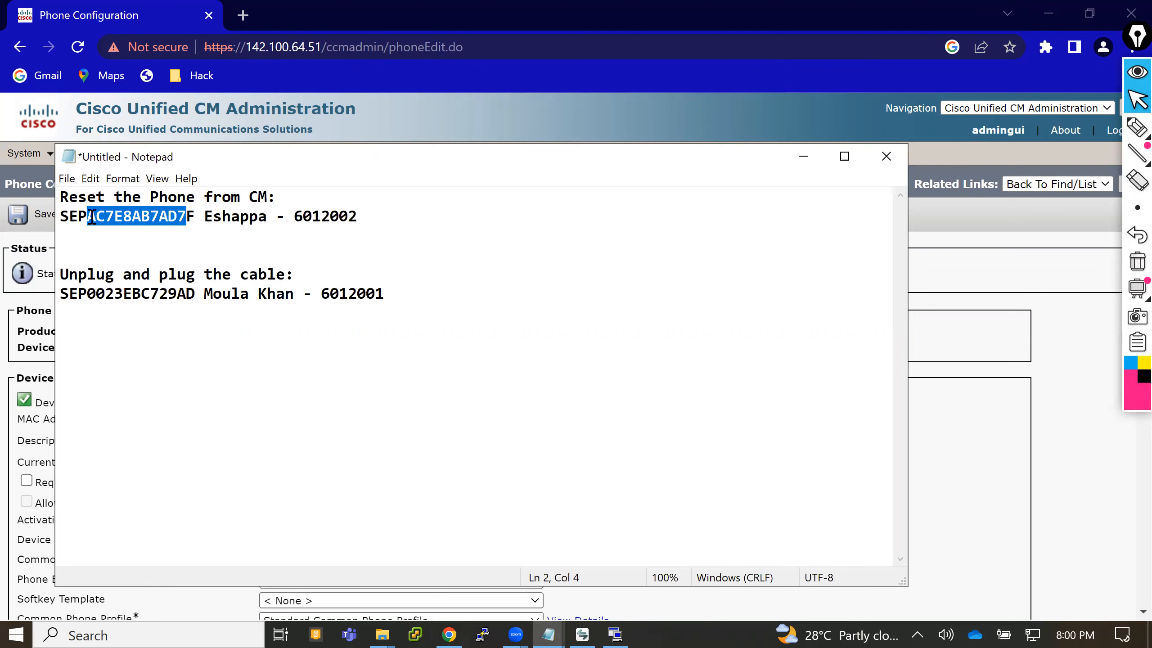
key(alt+Tab)
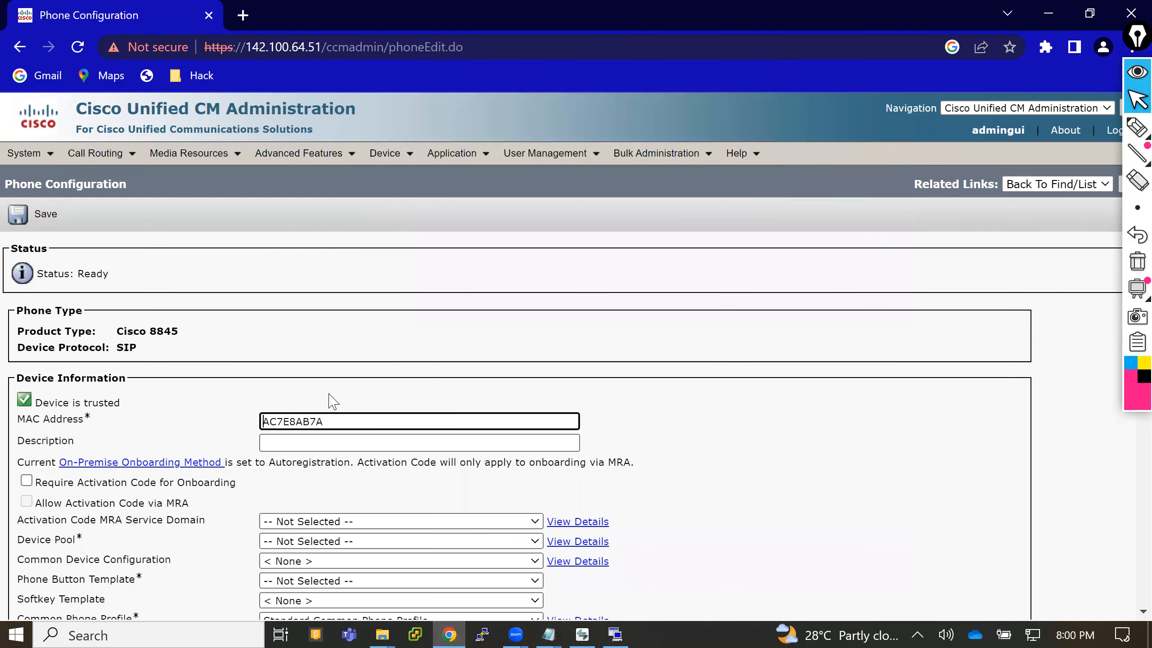
double_click(330, 420)
key(ctrl+v)
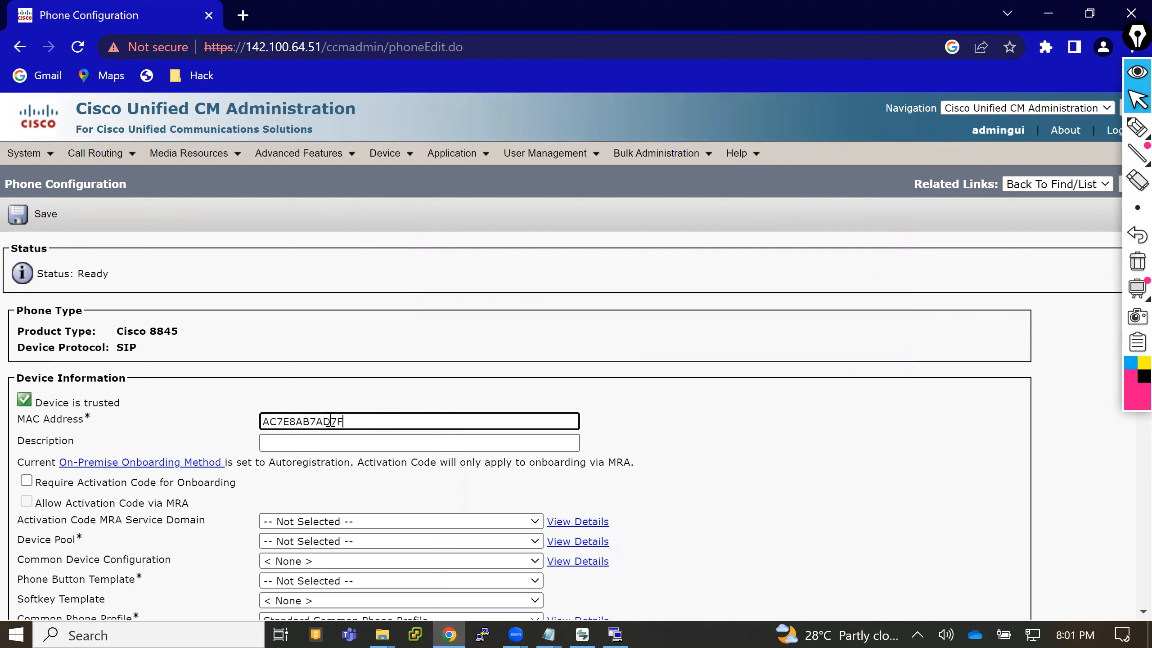
- Replace the new phone's description with the user's name and extension copied from the Notepad notes
click(343, 445)
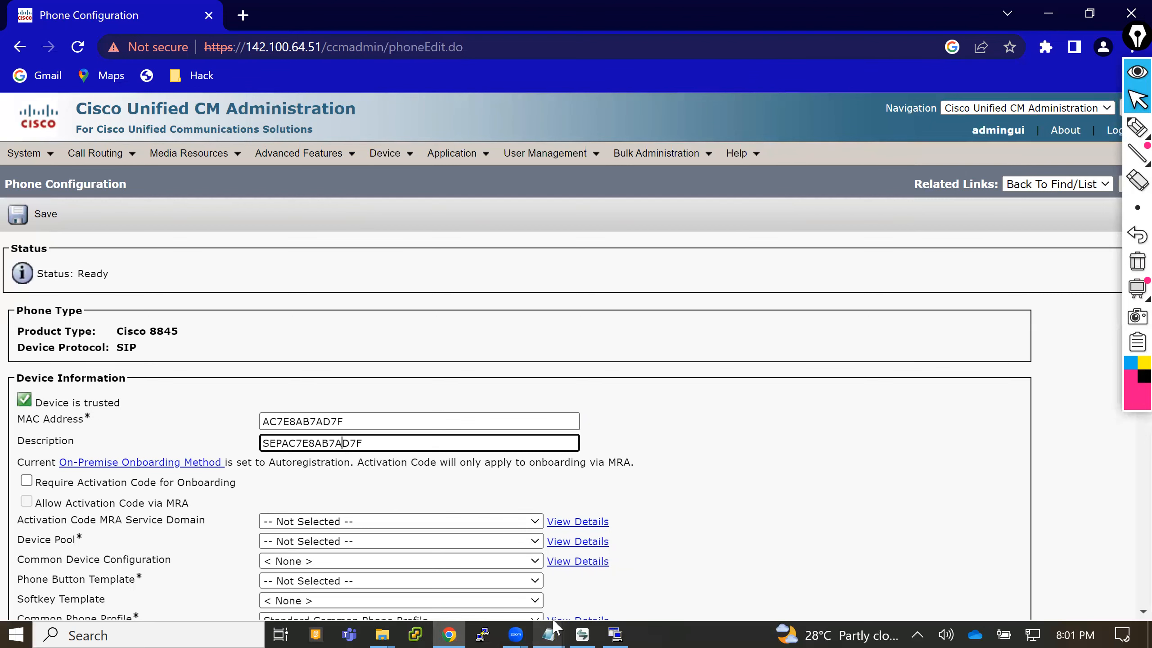
mouse_move(553, 627)
click(581, 589)
drag(358, 216, 204, 217)
key(ctrl+c)
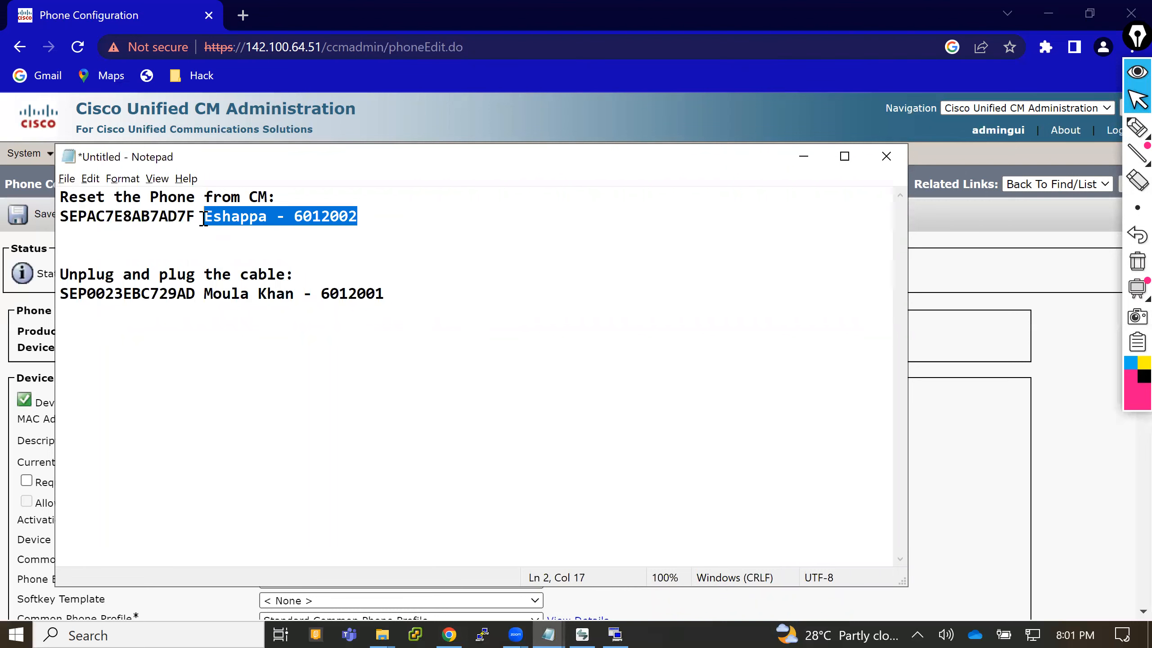
key(alt+Tab)
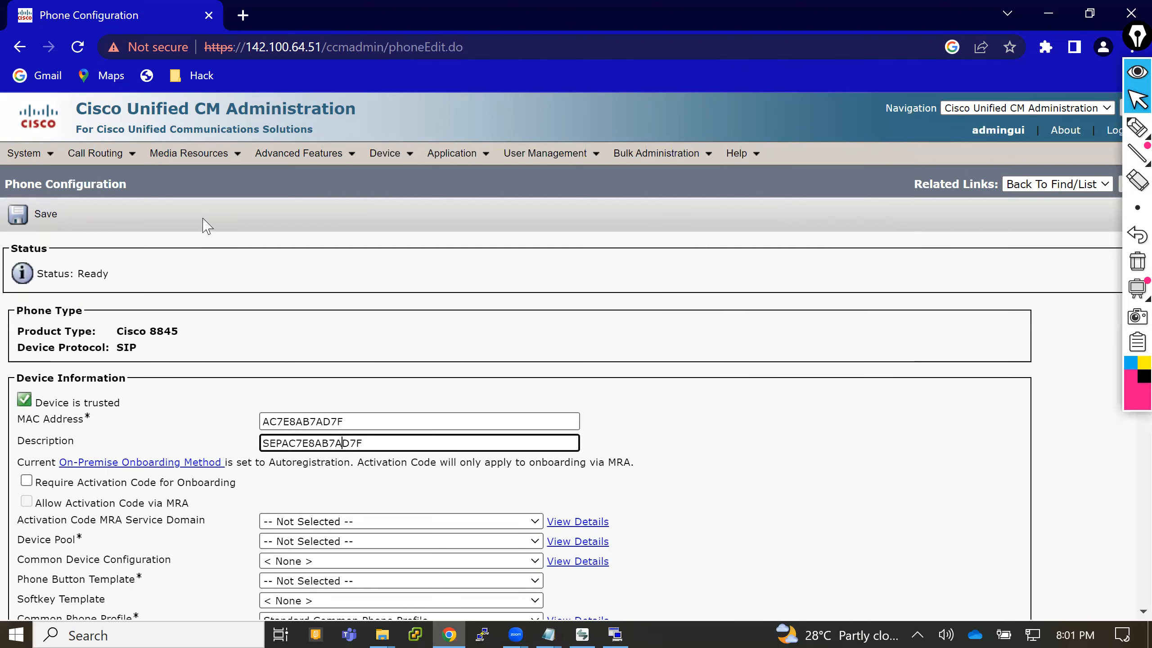
double_click(378, 442)
key(ctrl+v)
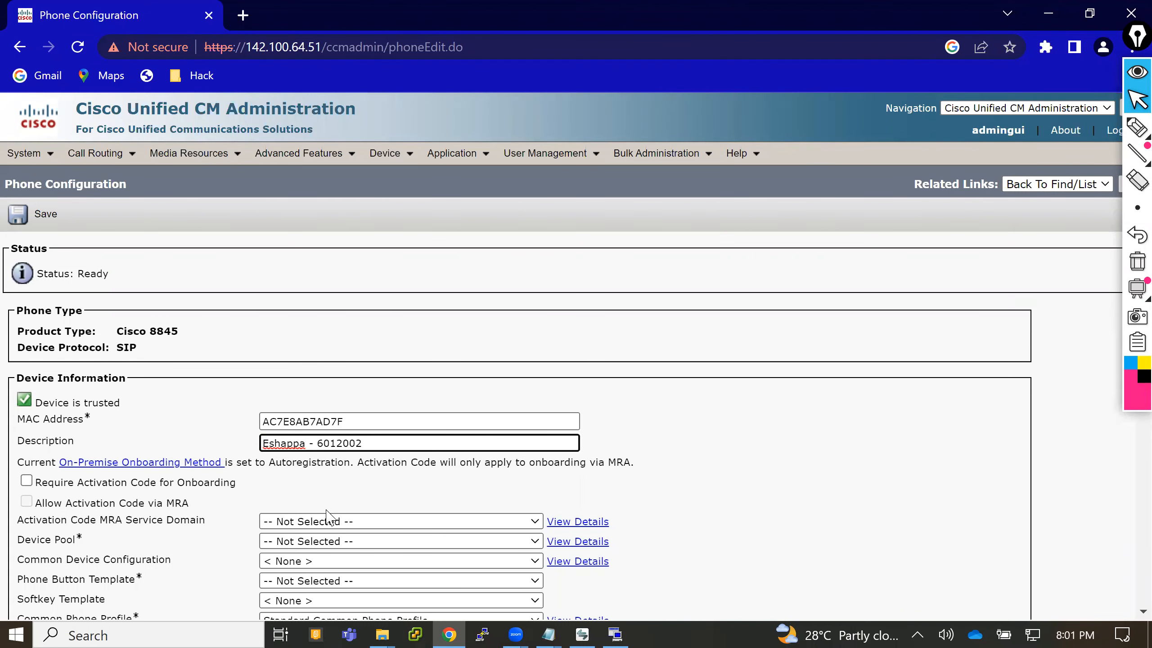
- Set the phone's Device Pool to HQ-IN-DP and its Phone Button Template to Standard 8845 SIP
click(307, 544)
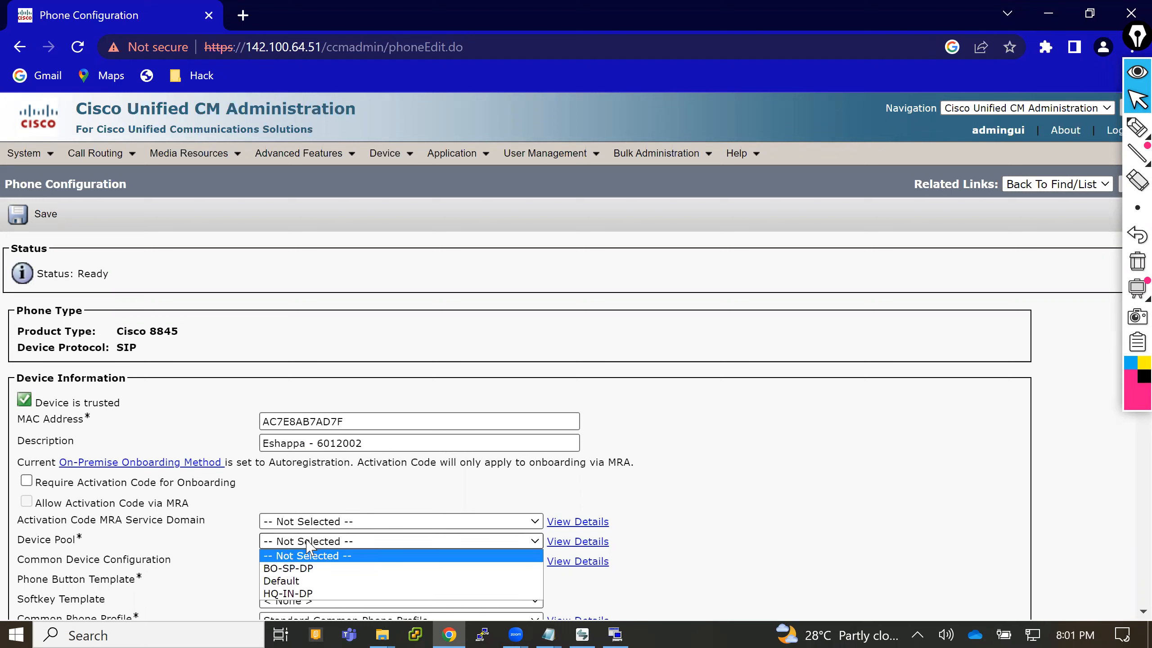
click(303, 593)
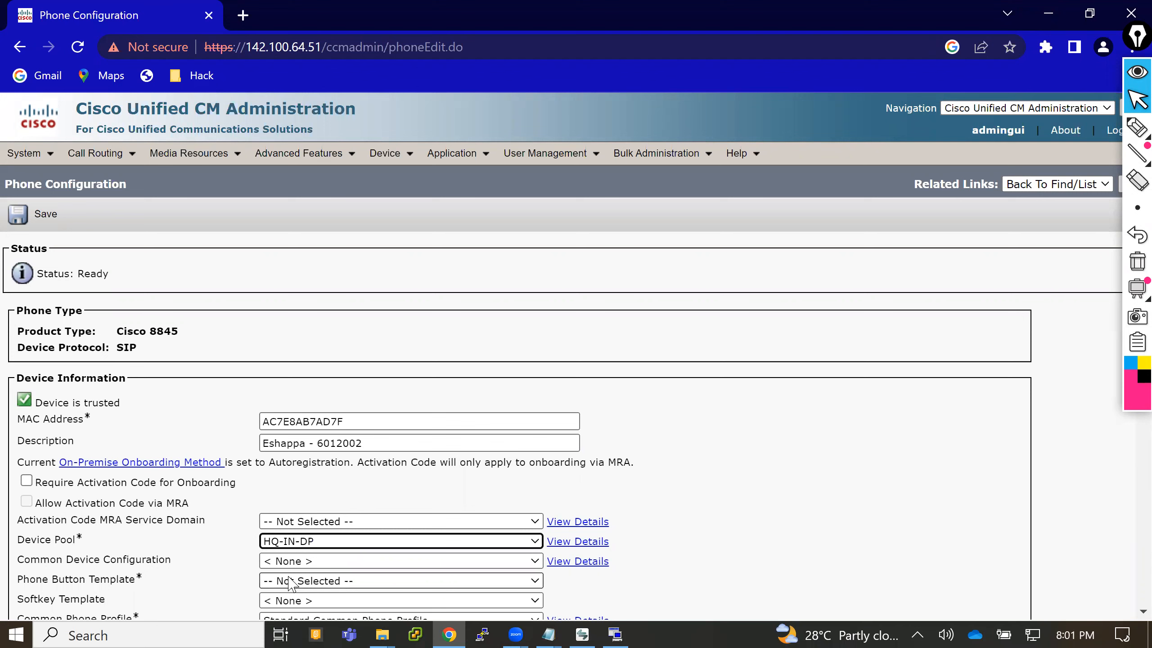
click(291, 582)
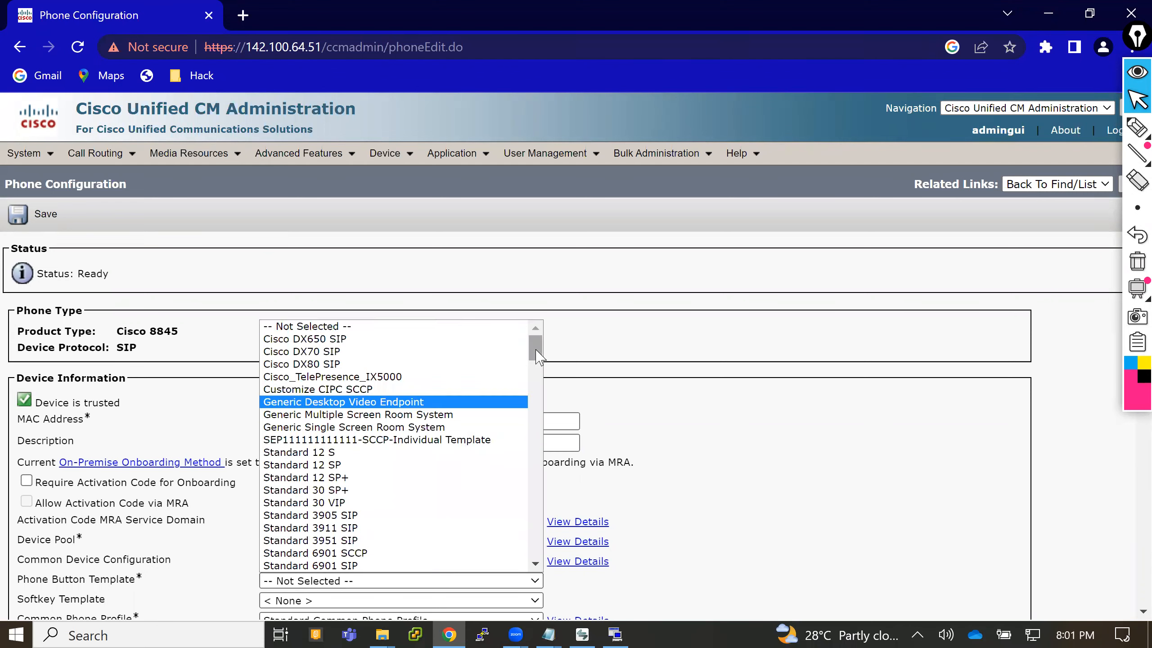
drag(536, 355, 532, 442)
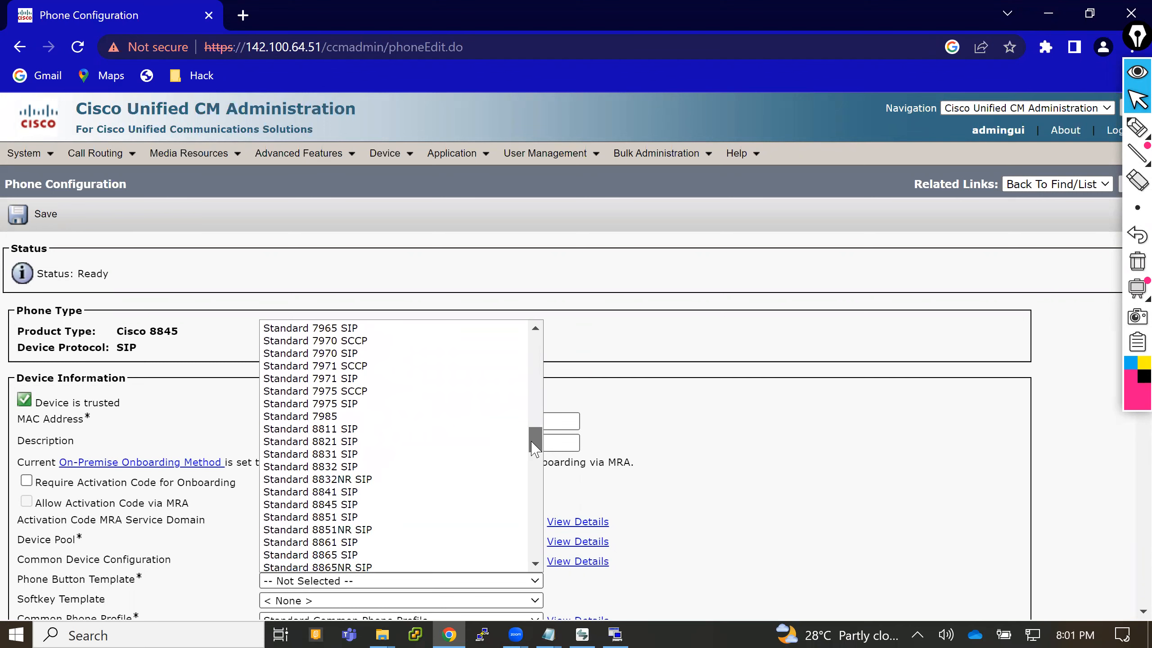
click(370, 508)
- Assign the phone's user as its Owner User ID
scroll(531, 357, down, 1)
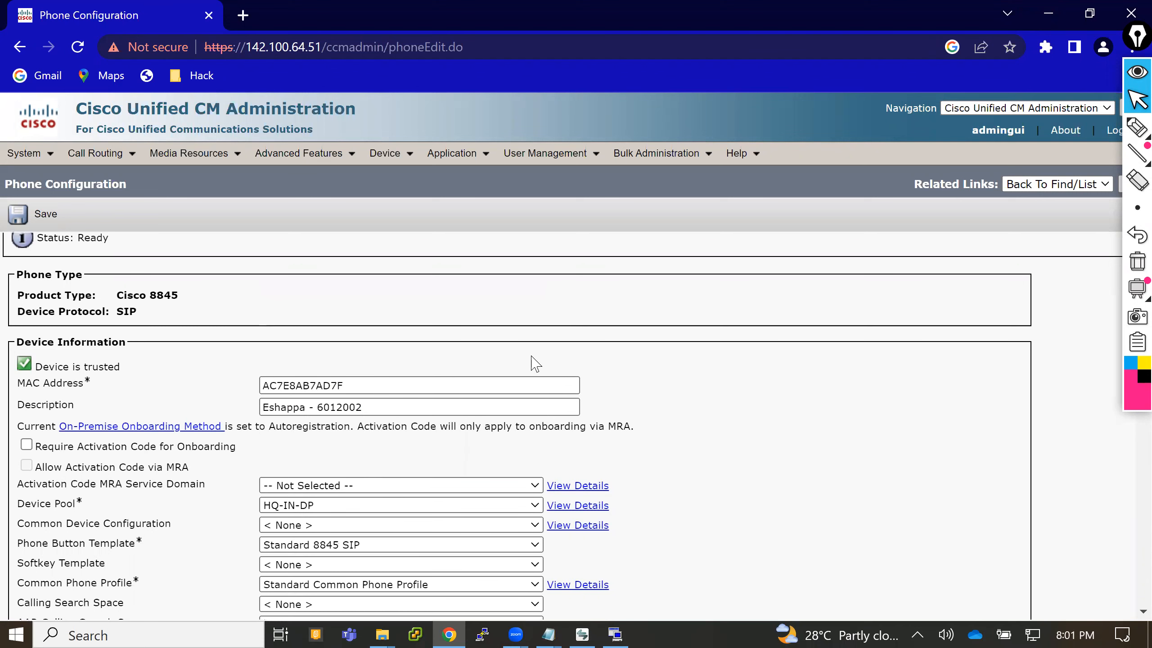
scroll(535, 363, down, 5)
scroll(535, 363, down, 1)
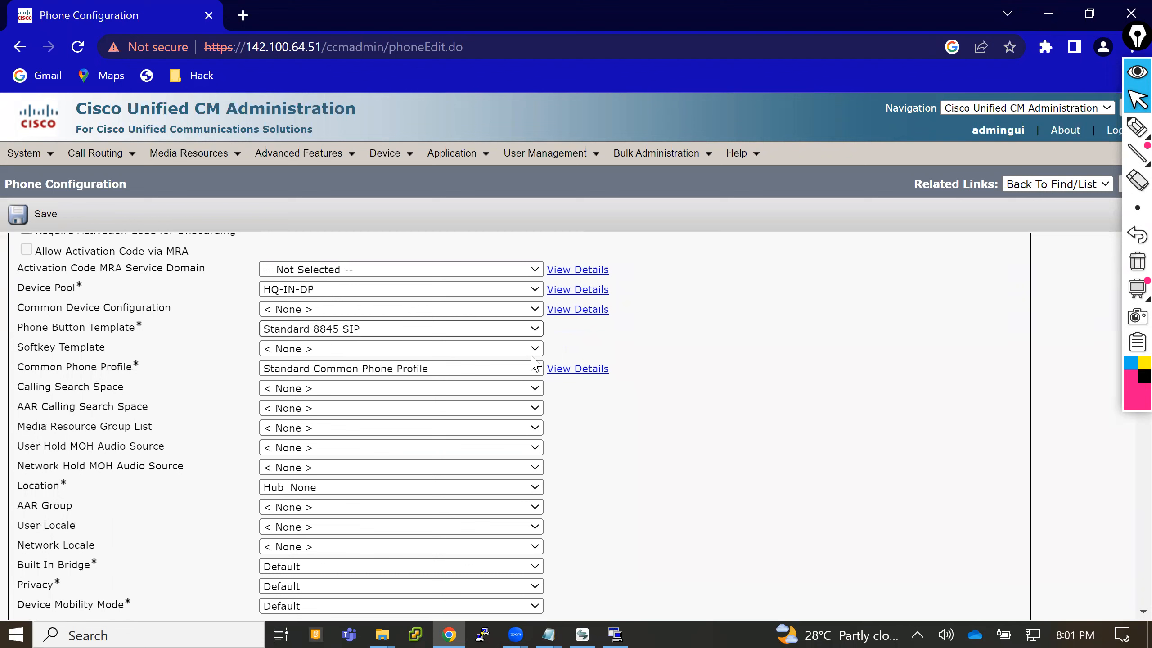
scroll(535, 363, down, 4)
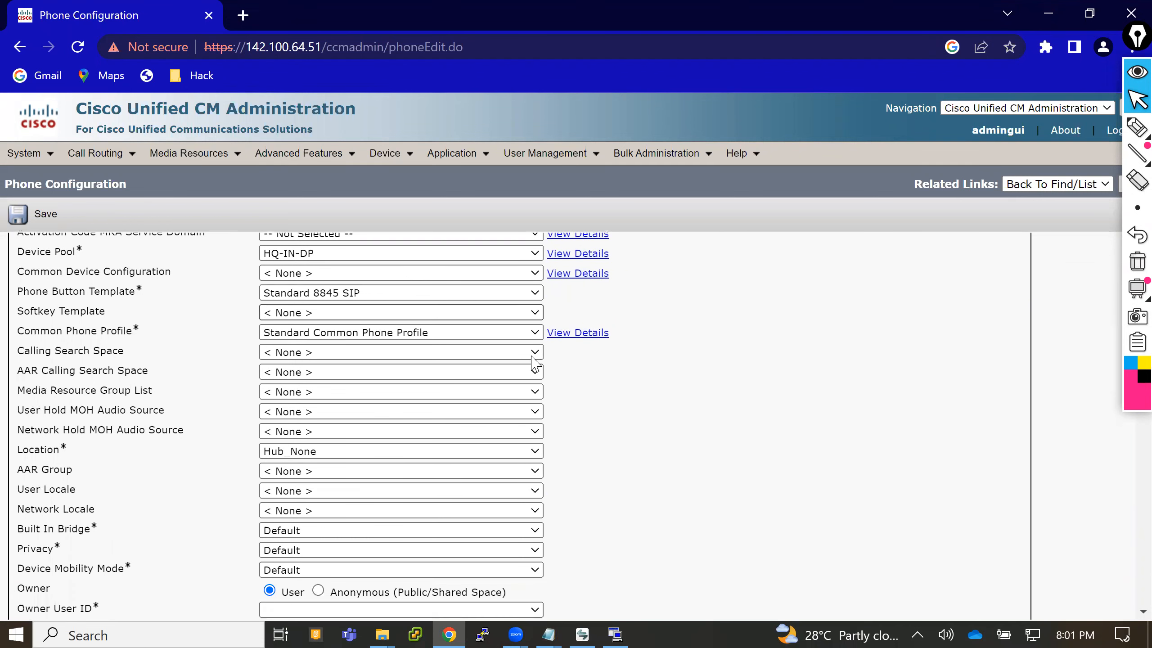
click(400, 503)
click(353, 530)
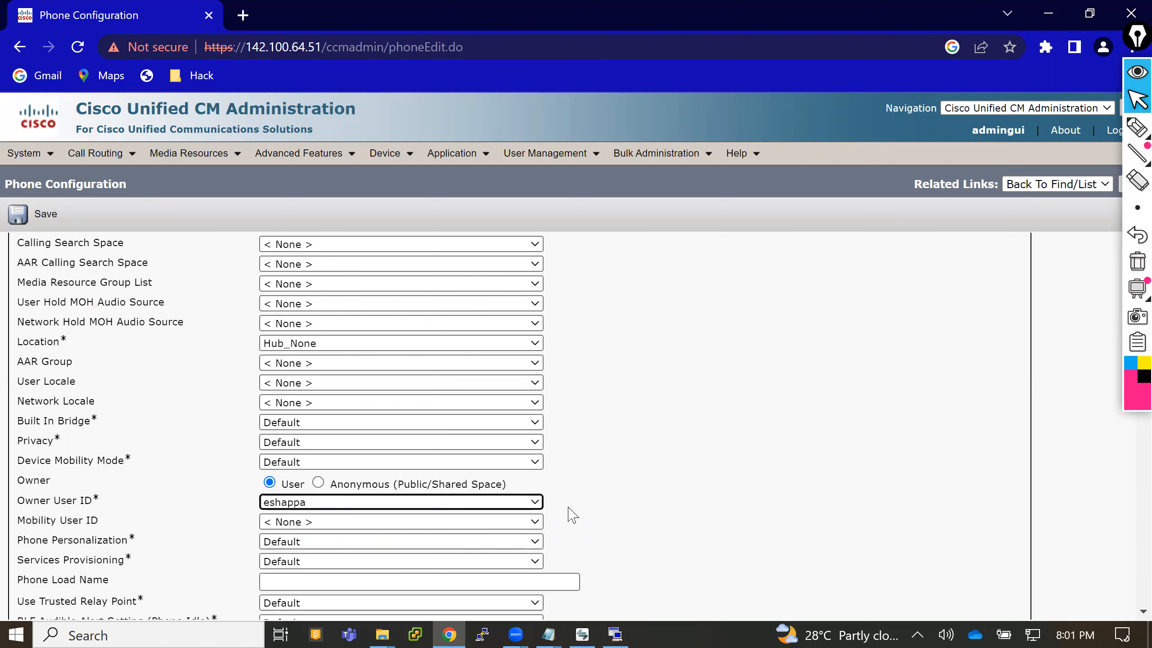
- Set the Device Security Profile to Cisco 8845 - Standard SIP Non-Secure Profile in the protocol specific information
scroll(570, 515, down, 1)
scroll(573, 515, down, 14)
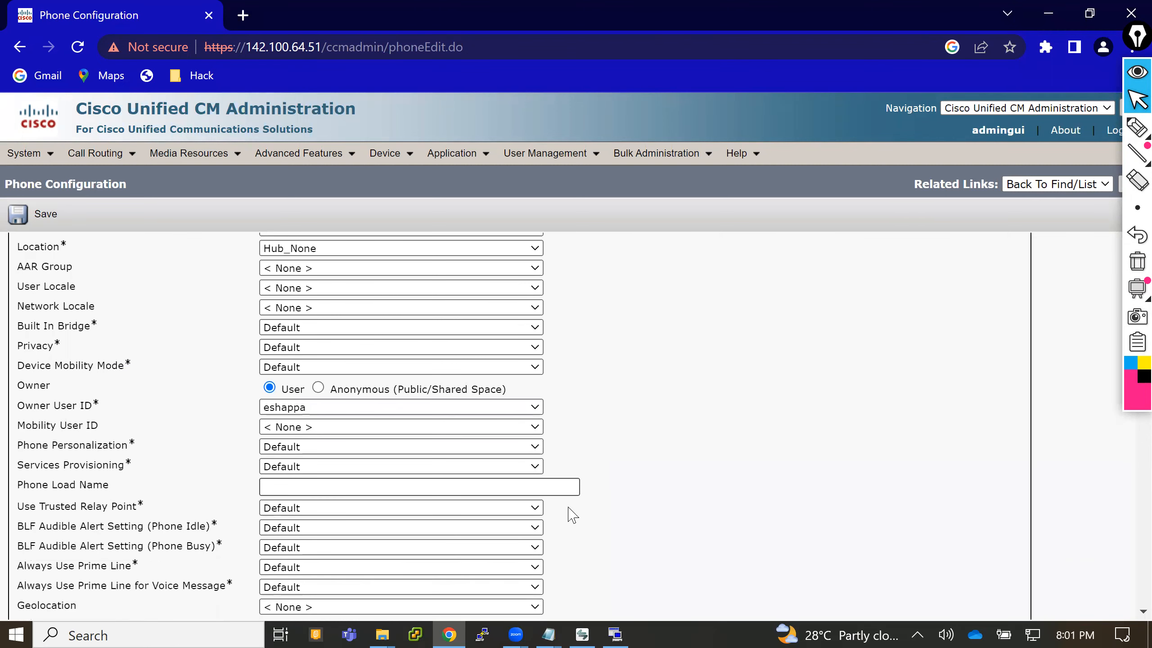
scroll(570, 515, down, 6)
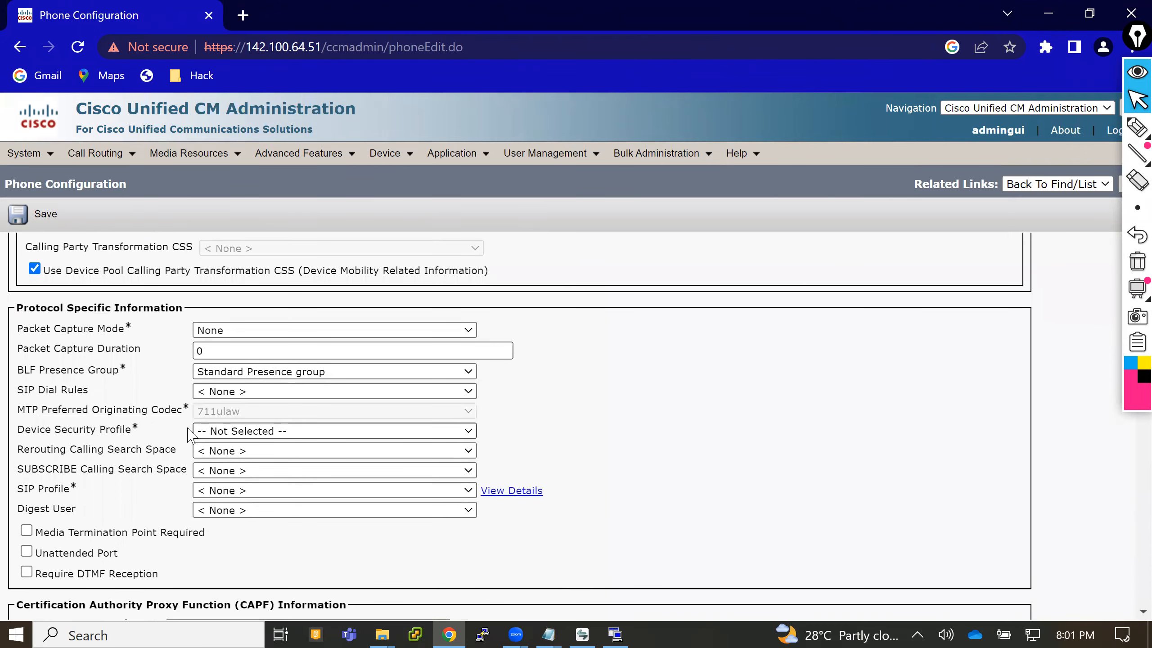
click(214, 432)
click(223, 458)
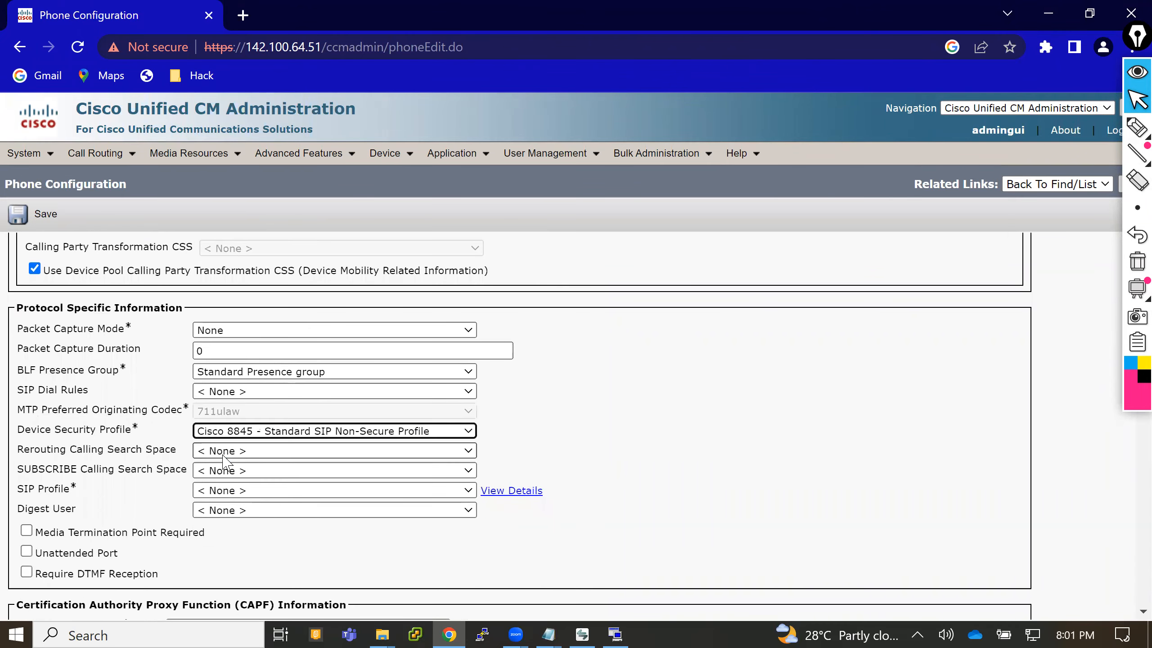
- Set the phone's SIP Profile to Standard SIP Profile and save the new phone
click(222, 490)
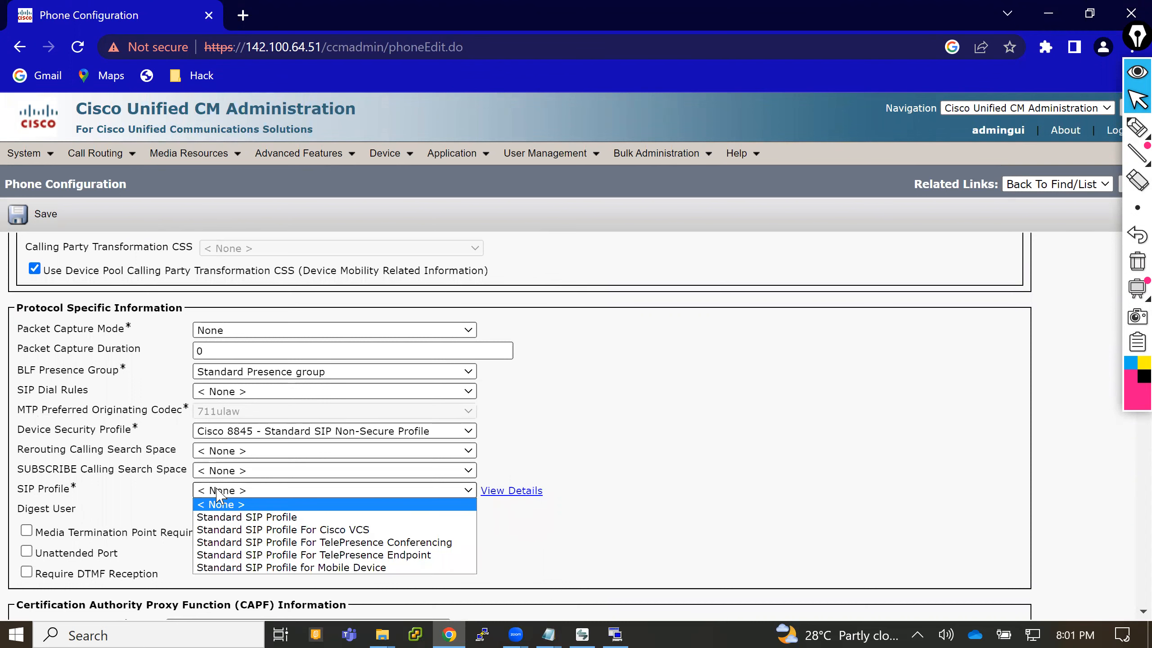
click(223, 520)
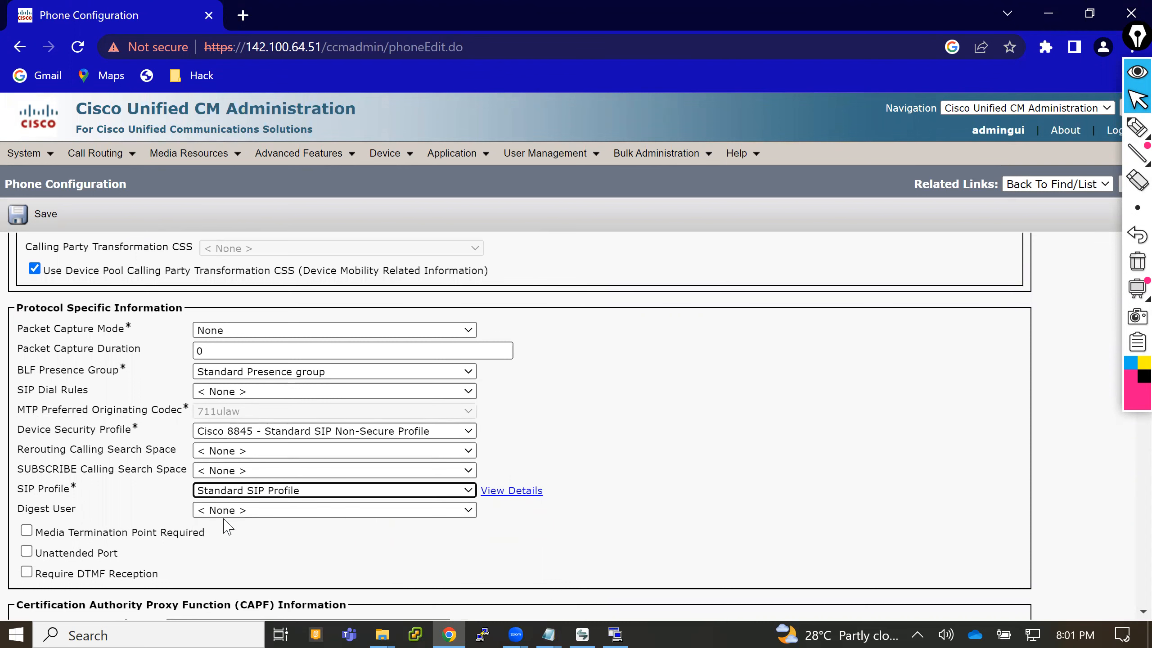
click(20, 217)
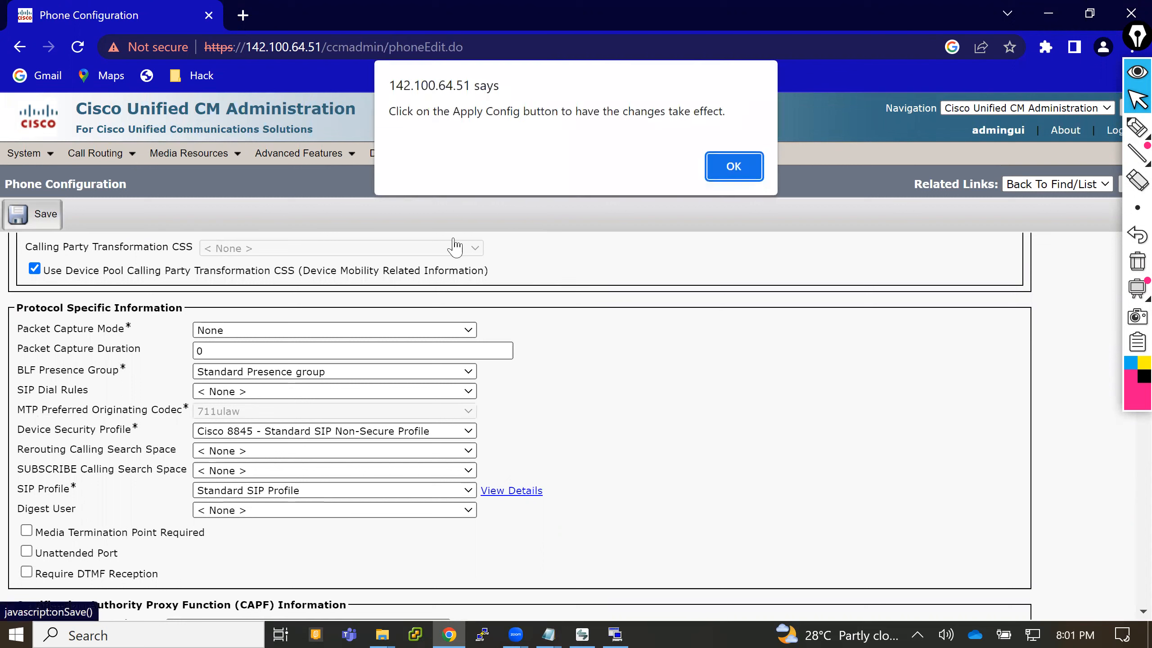
click(733, 167)
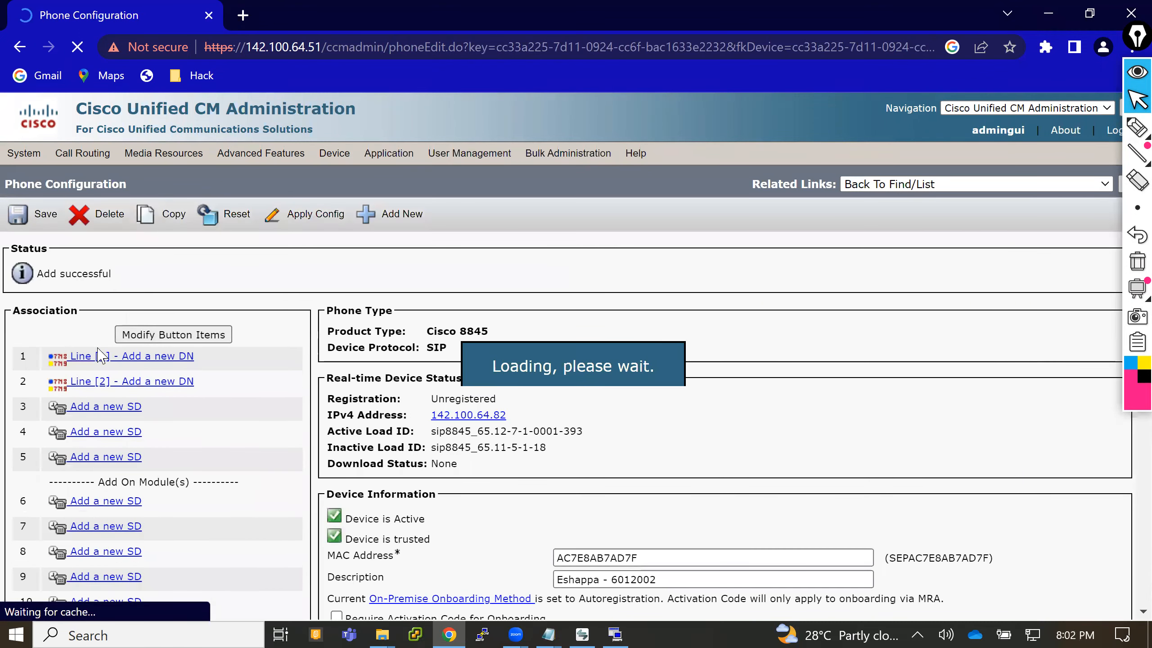
- Add a new directory number on the phone's Line [1], entering only the user's extension from the copied note text
click(135, 358)
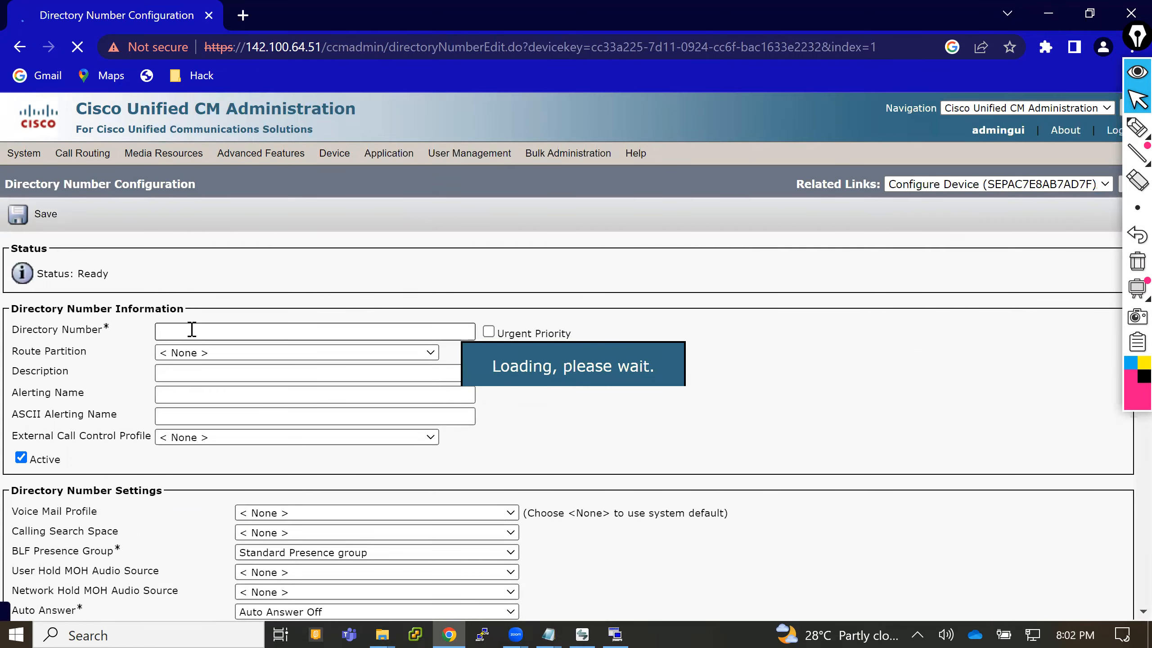
click(191, 331)
text(Eshappa - 6012002)
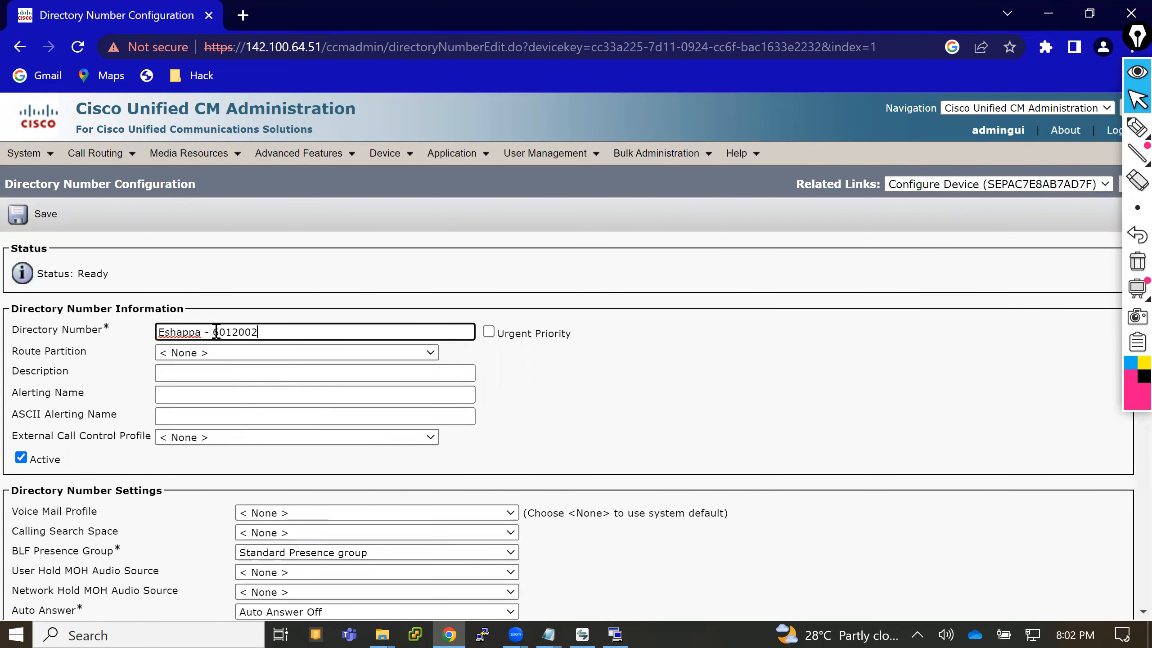
click(213, 332)
key(shift+Home)
key(BackSpace)
click(255, 294)
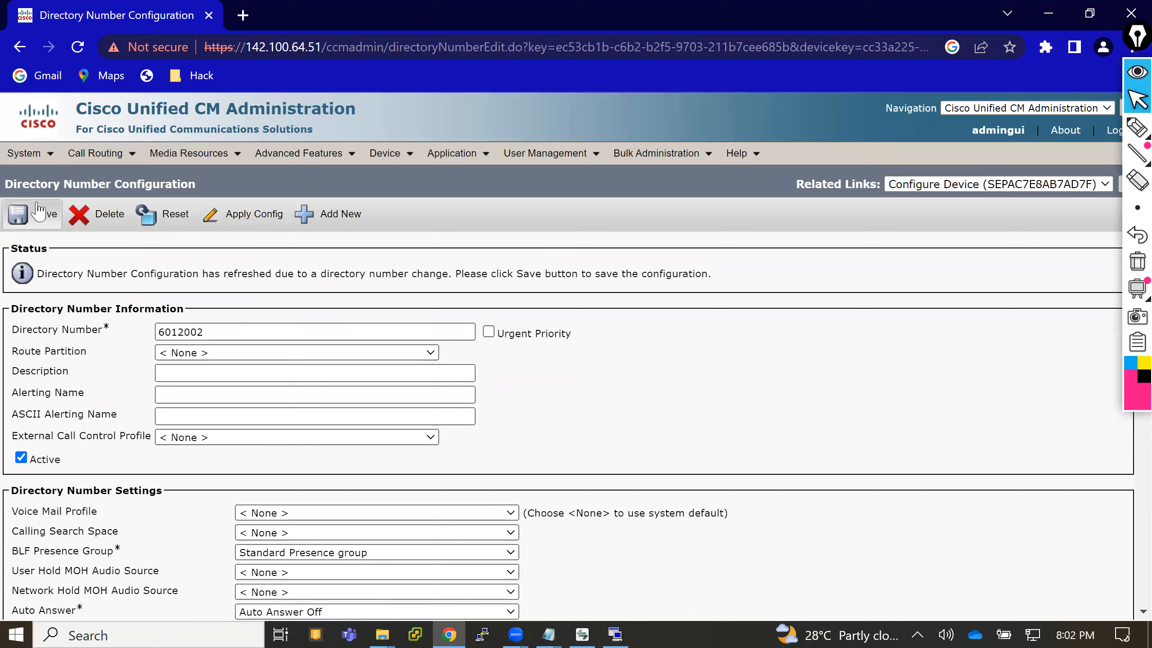
- Fill the line's Description with the user's name and extension, and its Alerting Name and ASCII Alerting Name with the user's name only
click(189, 375)
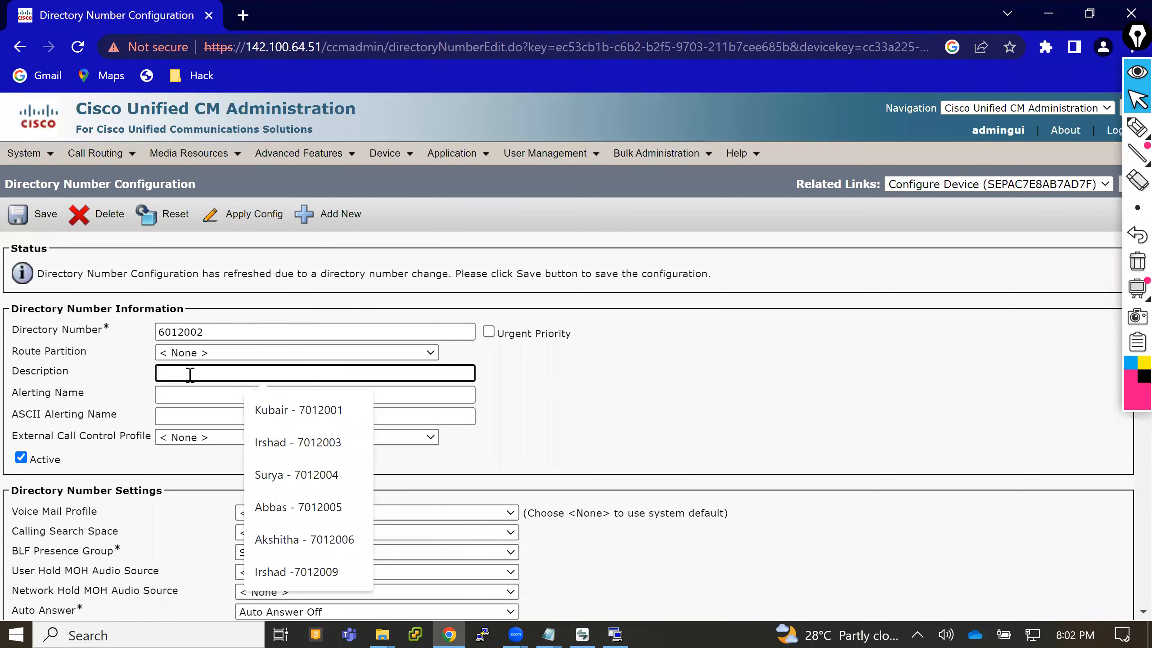
text(Eshappa - 6012002)
click(183, 392)
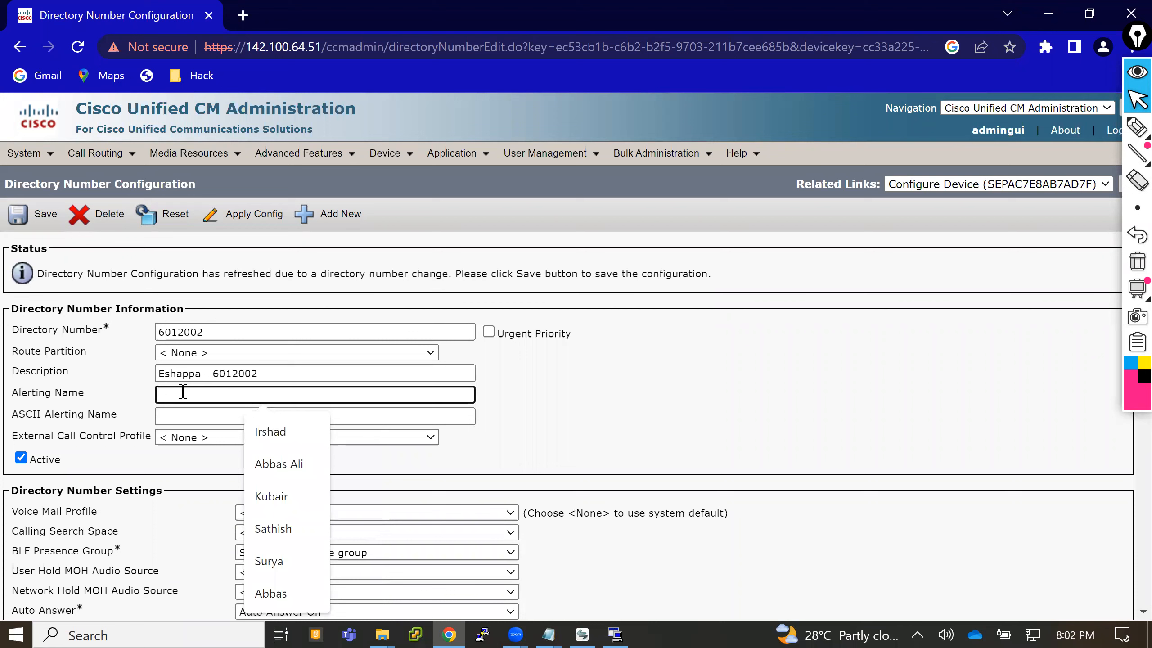
text(Eshappa - 6012002)
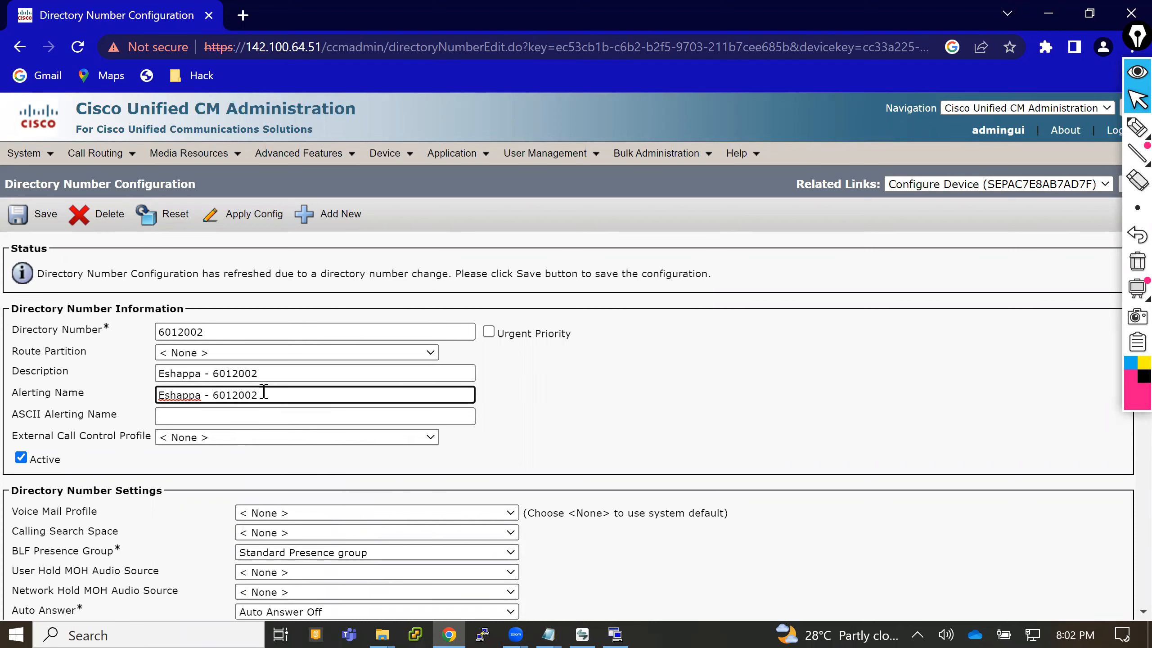
key(BackSpace)
key(BackSpace)
key(BackSpace)
key(BackSpace)
key(Tab)
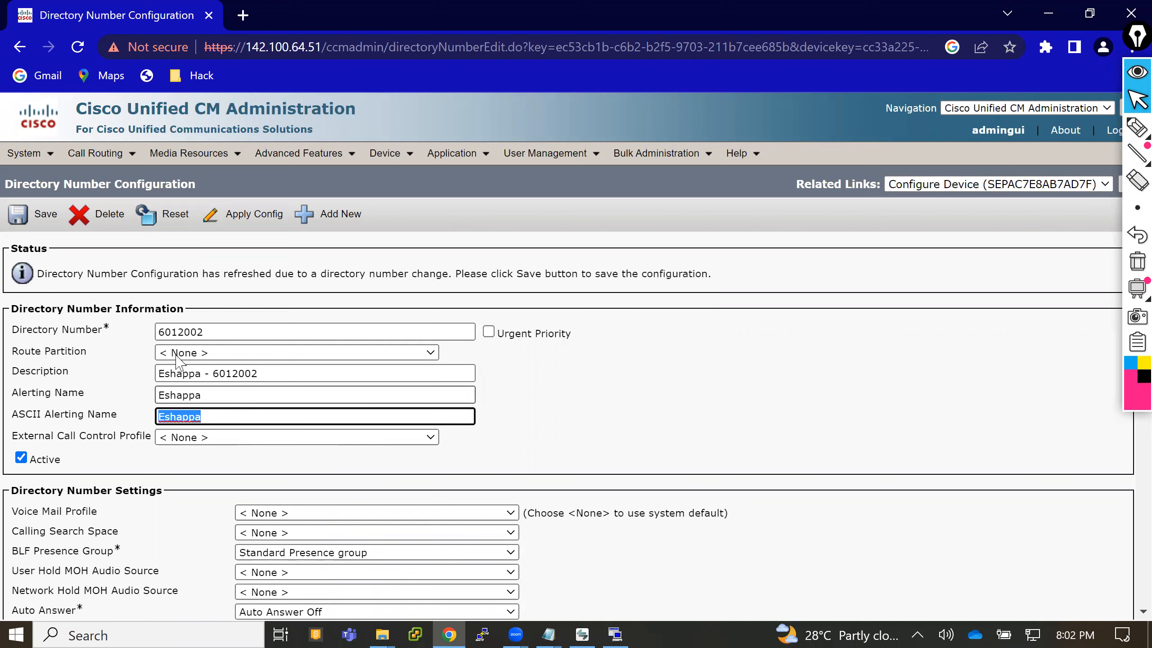
- Save the directory number and apply its configuration to the associated device
click(42, 216)
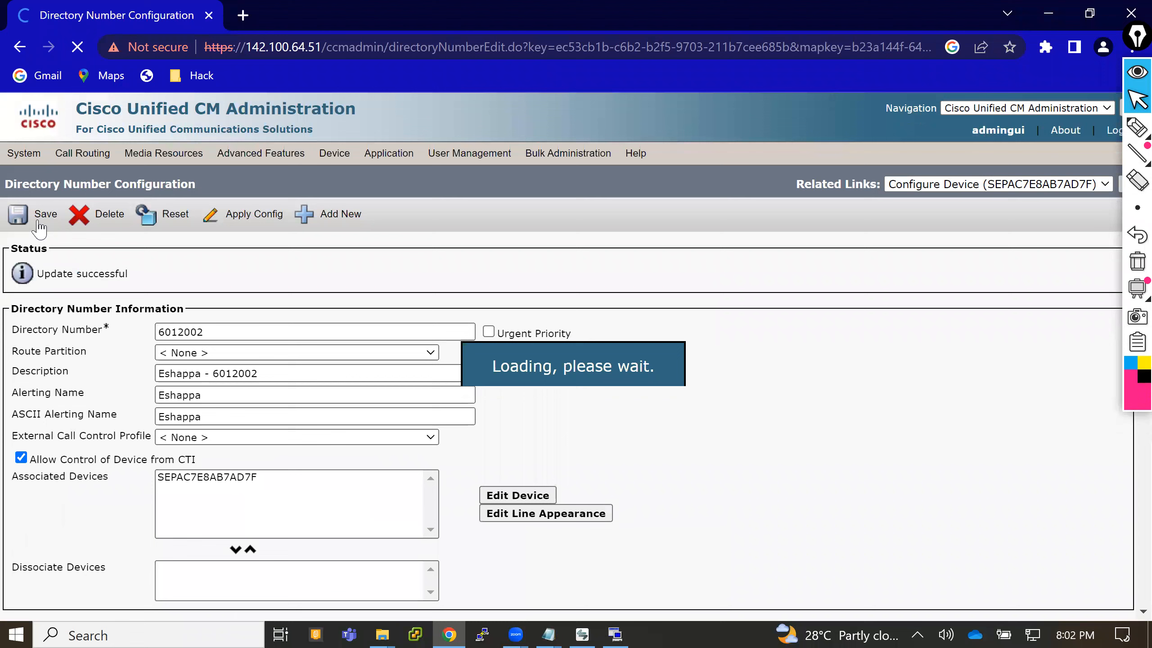
click(236, 227)
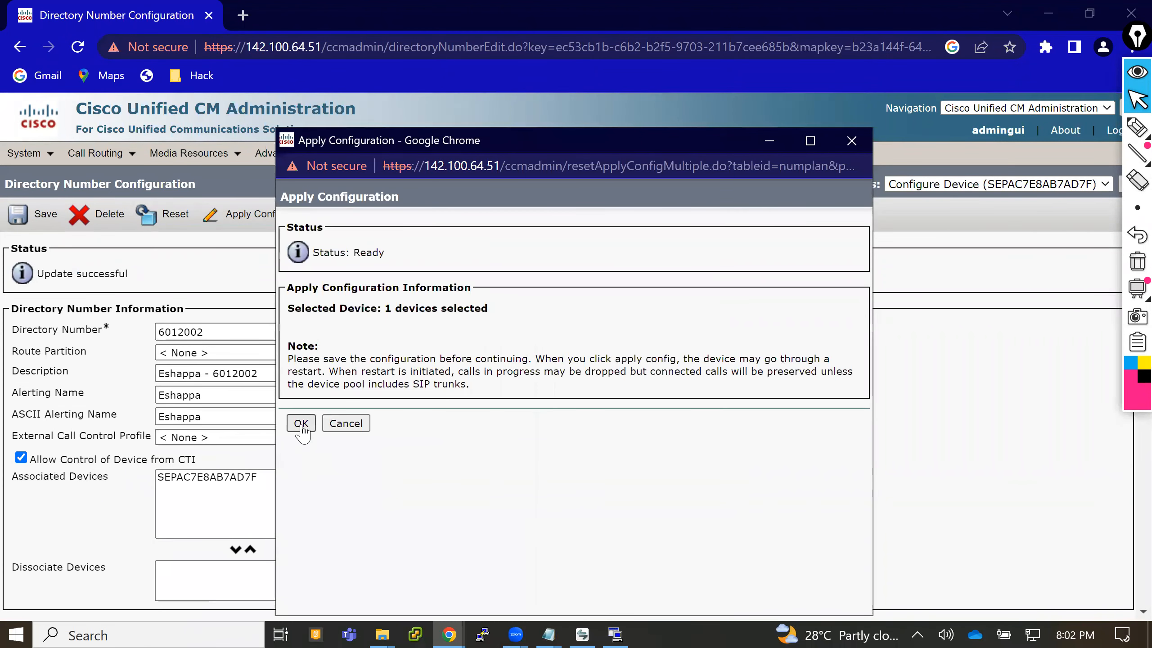
click(301, 424)
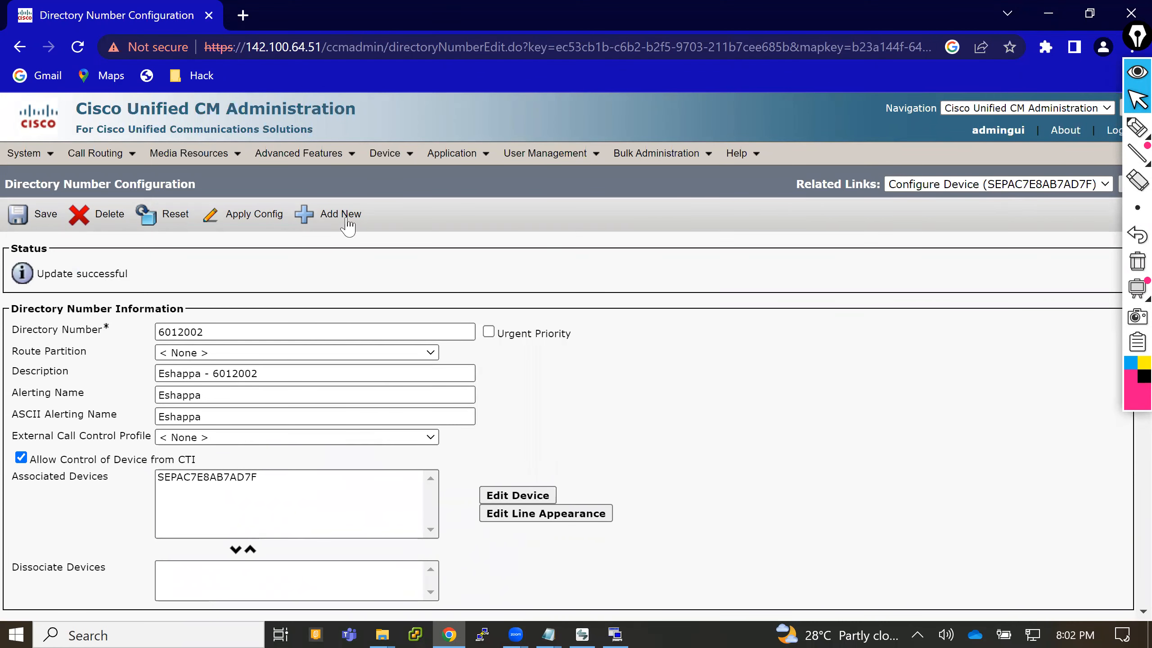
- List all phones and check the registration status of the re-added Cisco 8845
mouse_move(394, 154)
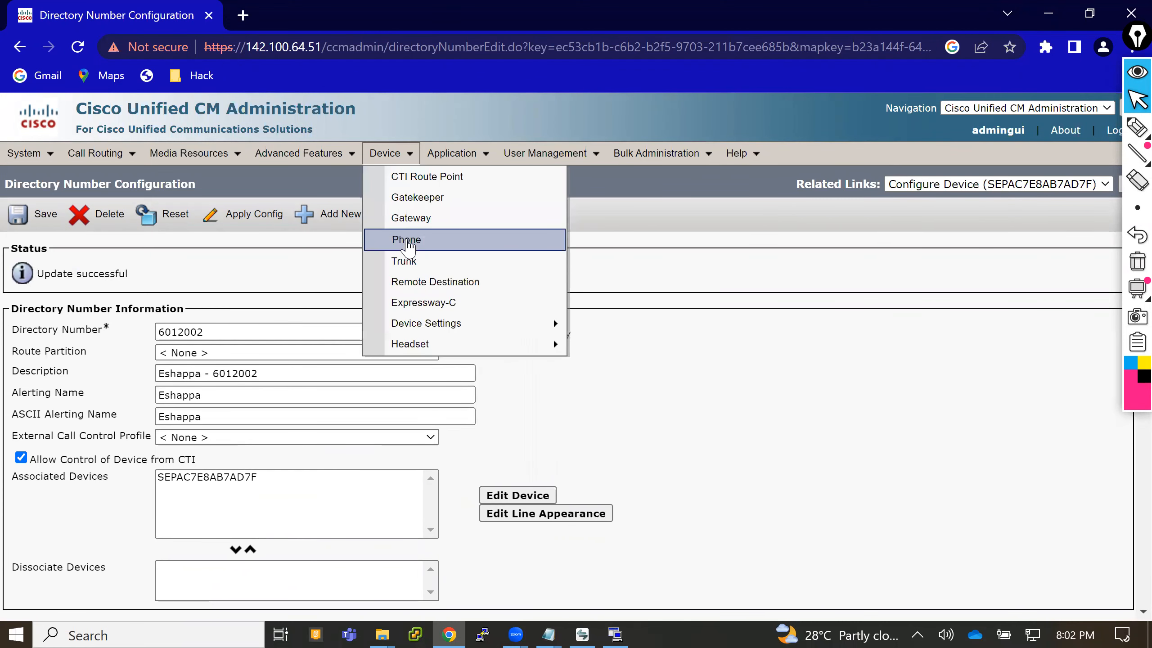
click(406, 239)
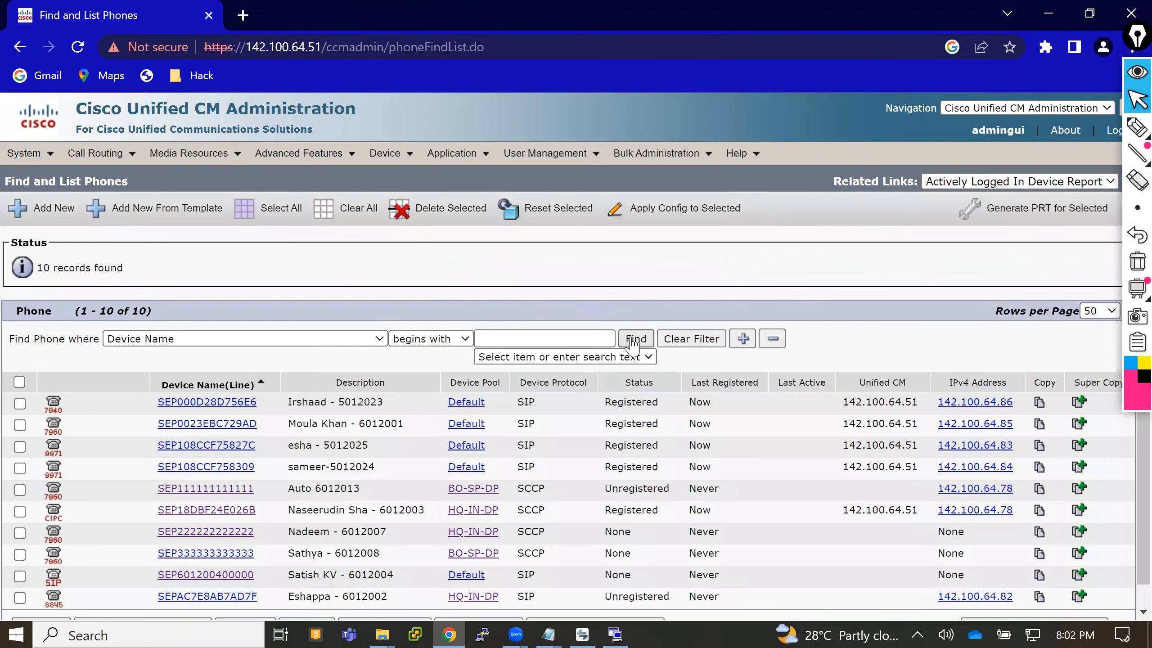
click(635, 339)
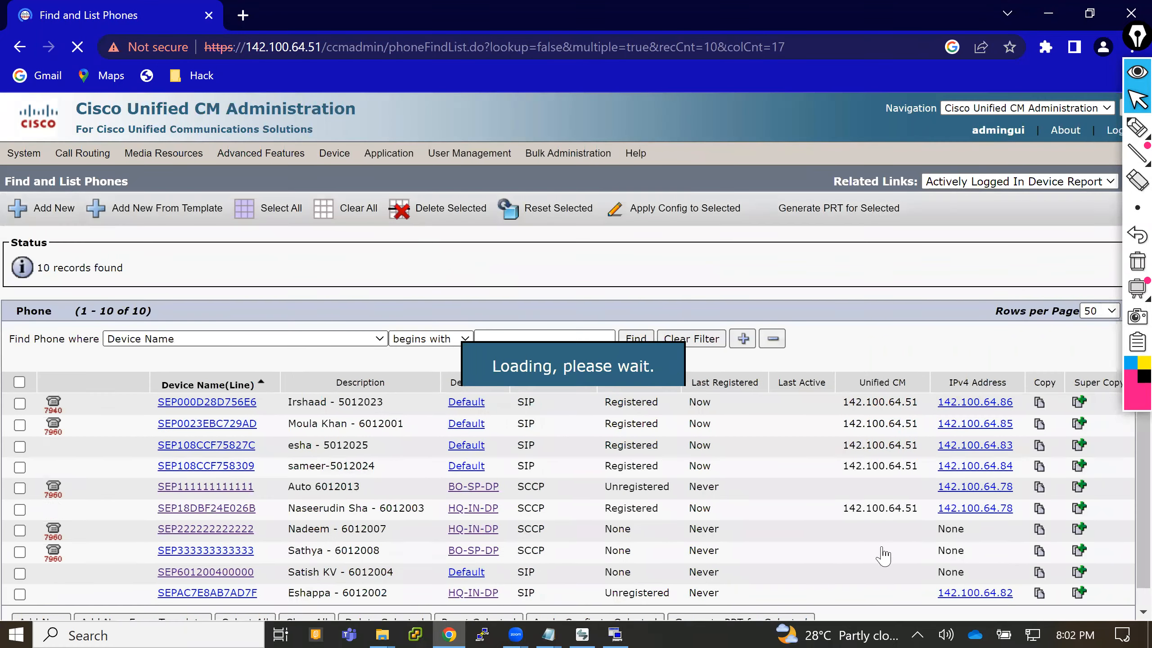
drag(605, 599, 676, 601)
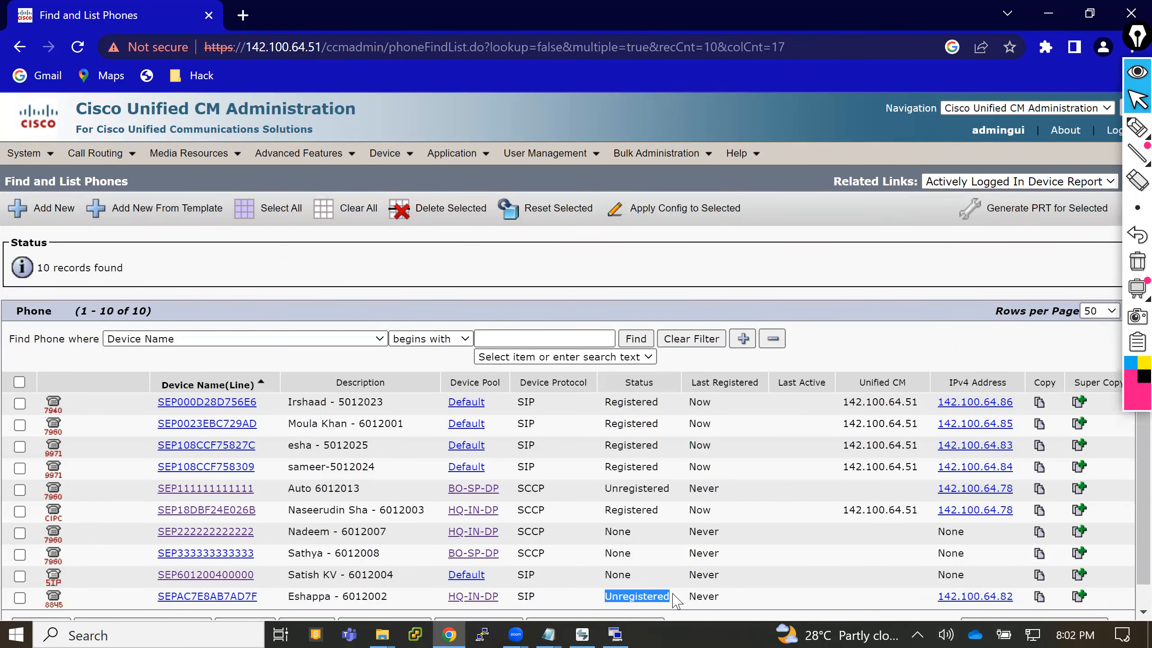
click(542, 271)
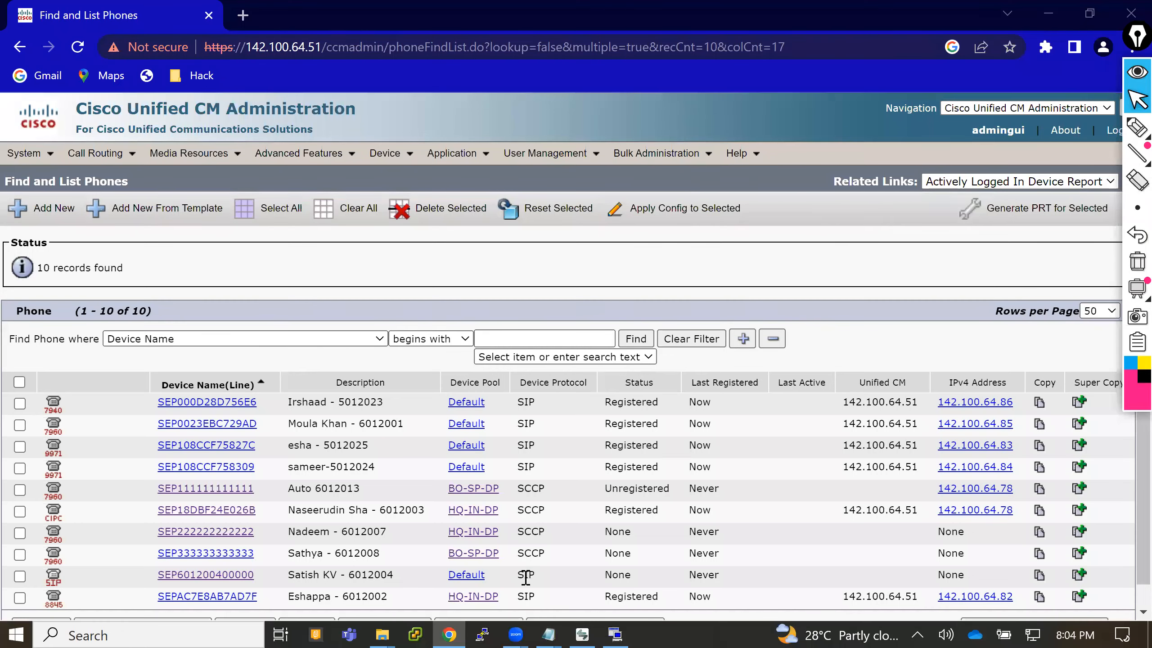
- In the Real Time Monitoring Tool, set the log collection to a relative range covering the last 10 minutes
click(613, 631)
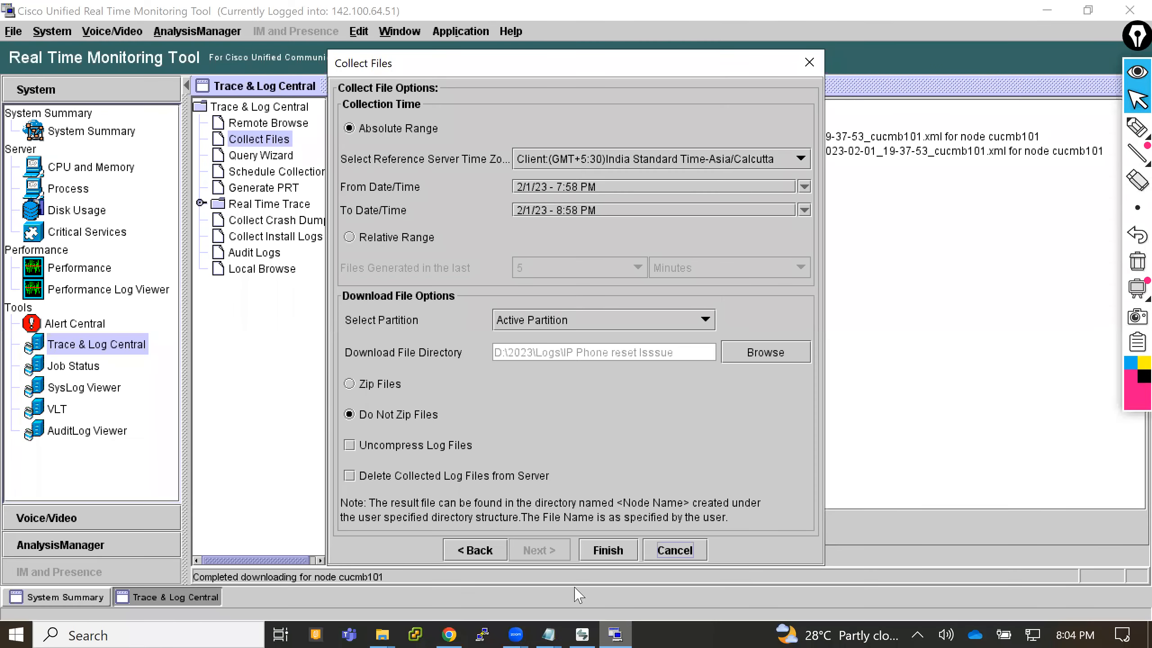
click(418, 242)
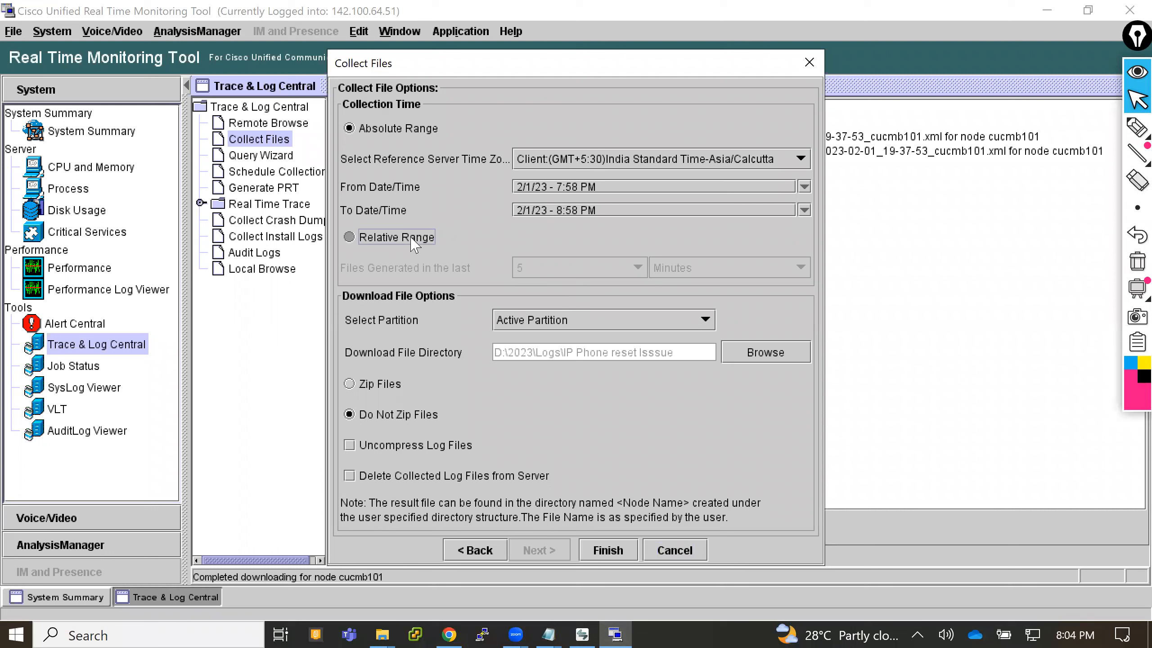
click(572, 268)
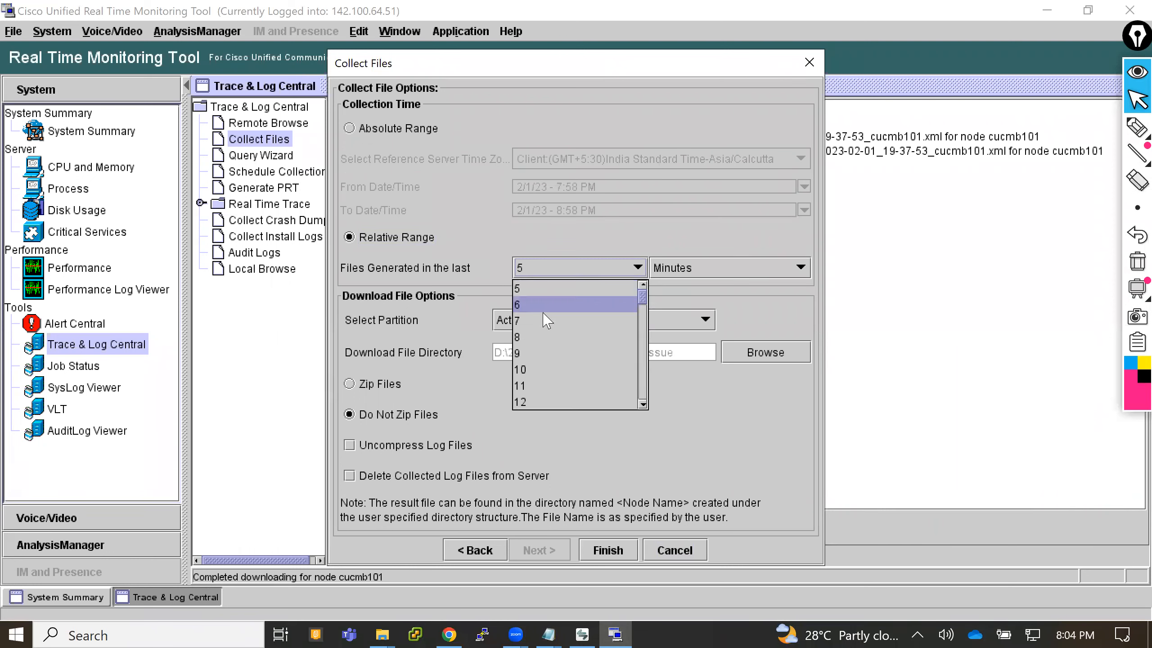
click(533, 369)
- Create a folder named IP Phone Register in D:\2023\Logs and choose it as the download directory
click(754, 354)
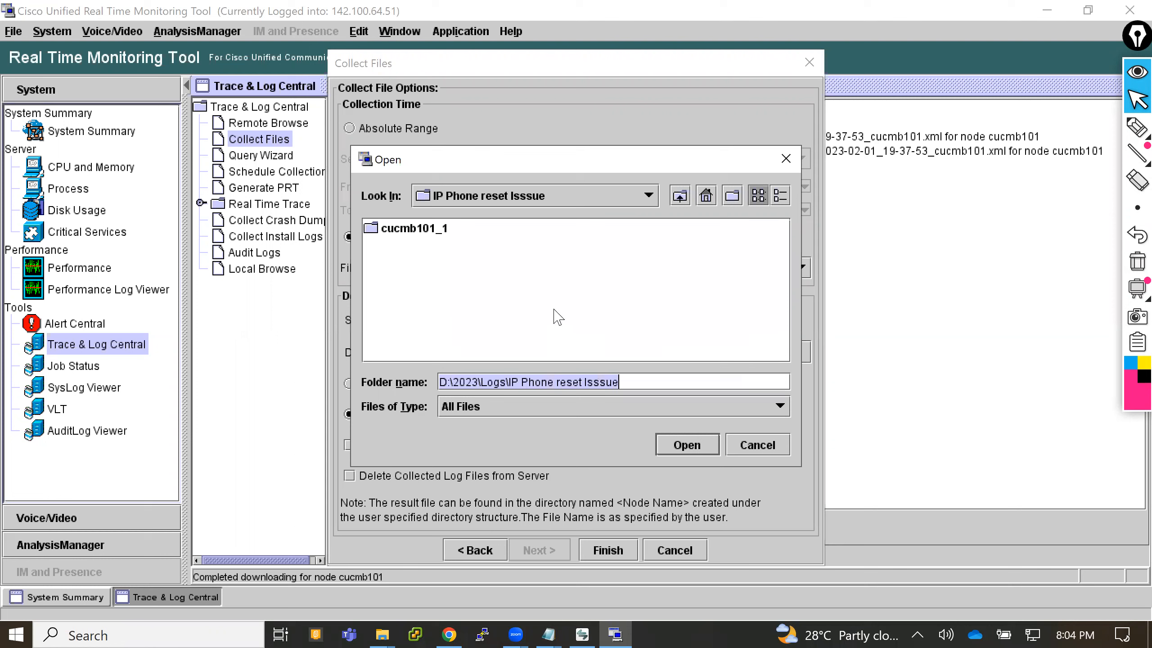
click(679, 199)
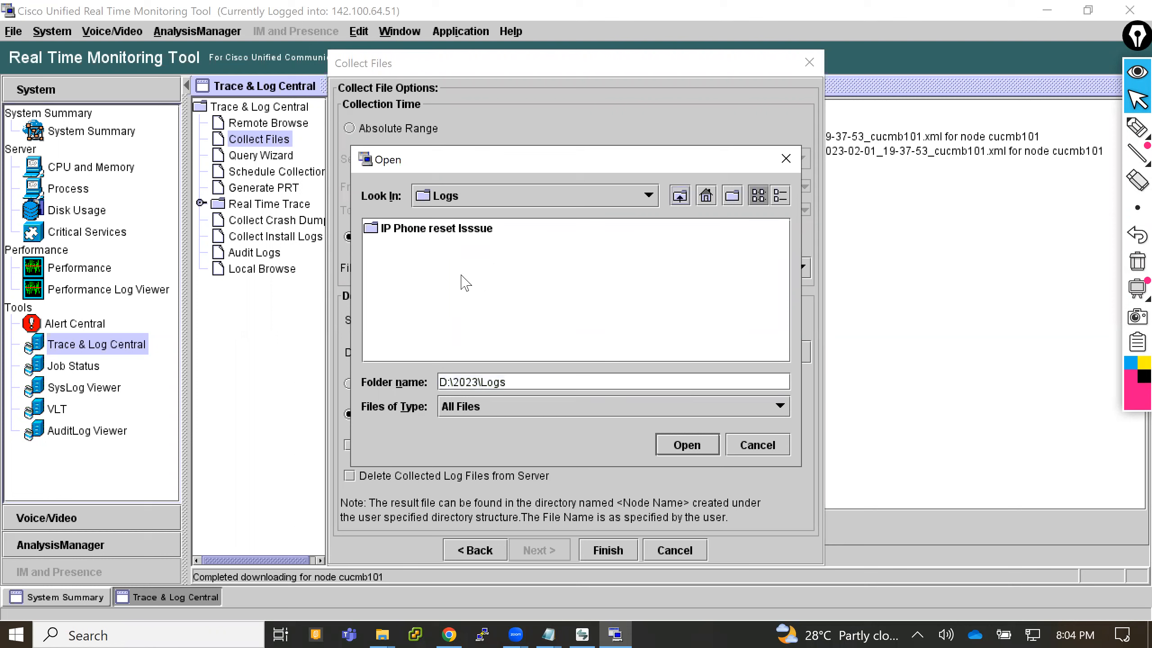
right_click(434, 277)
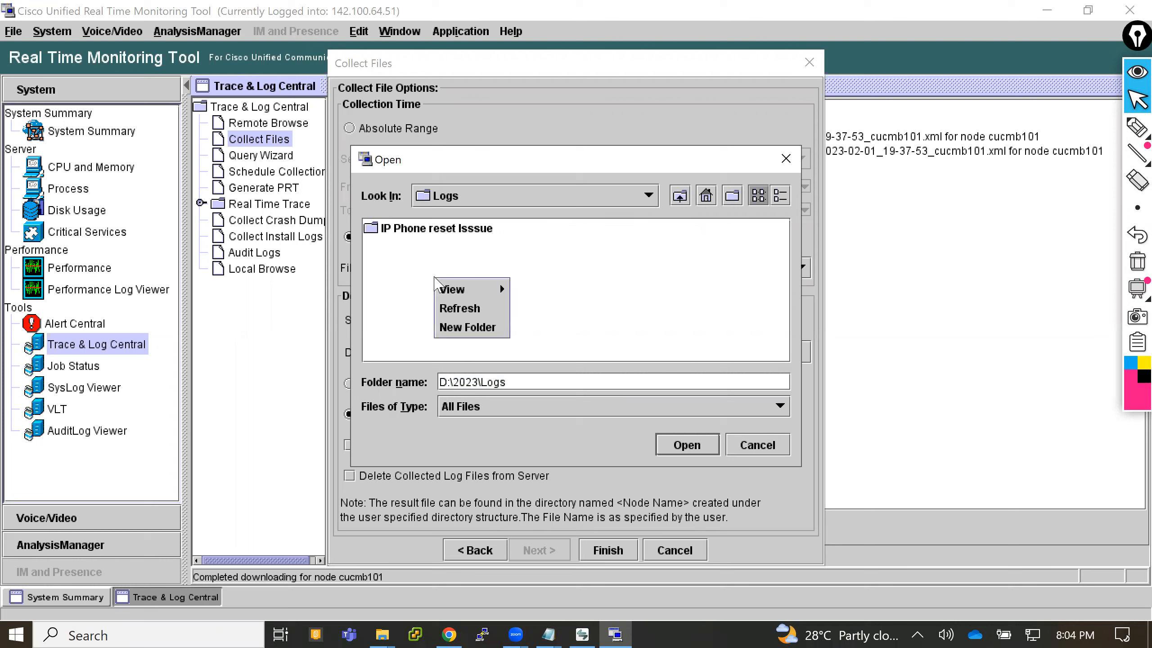
click(464, 325)
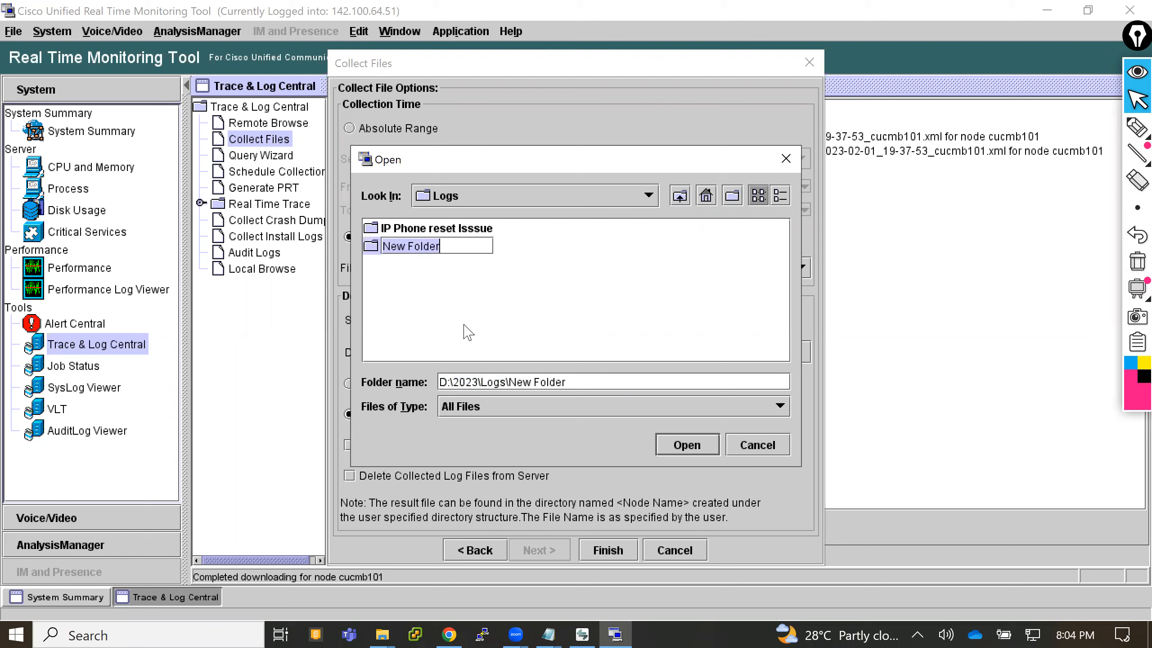
text(IP Ph)
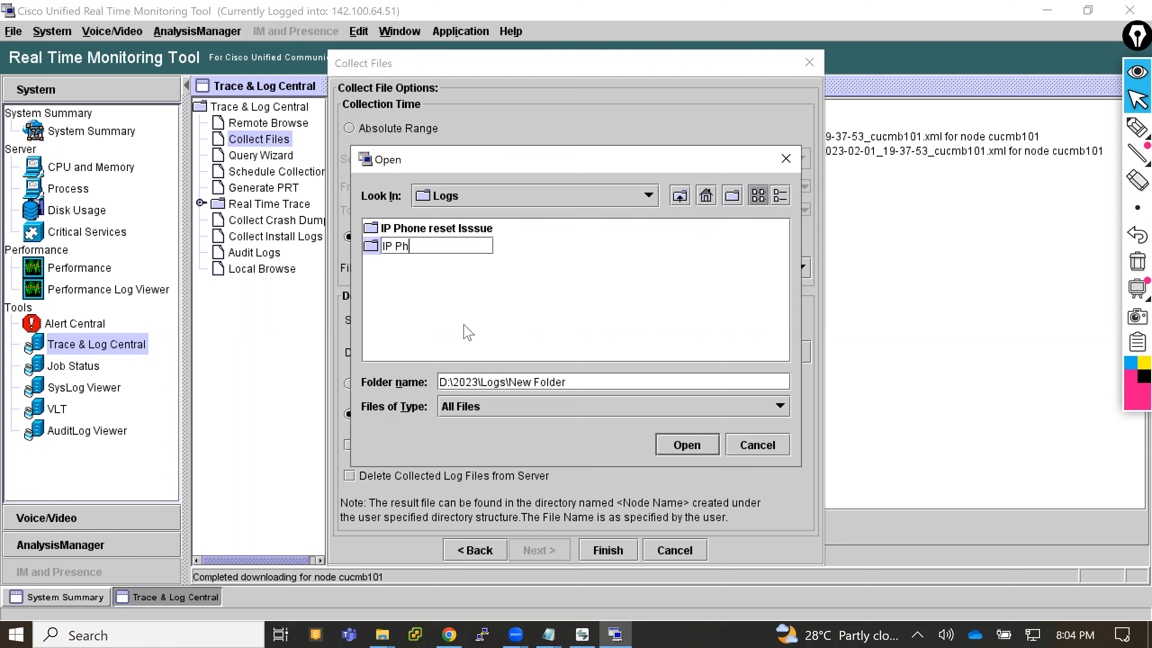
text(one Register)
click(681, 454)
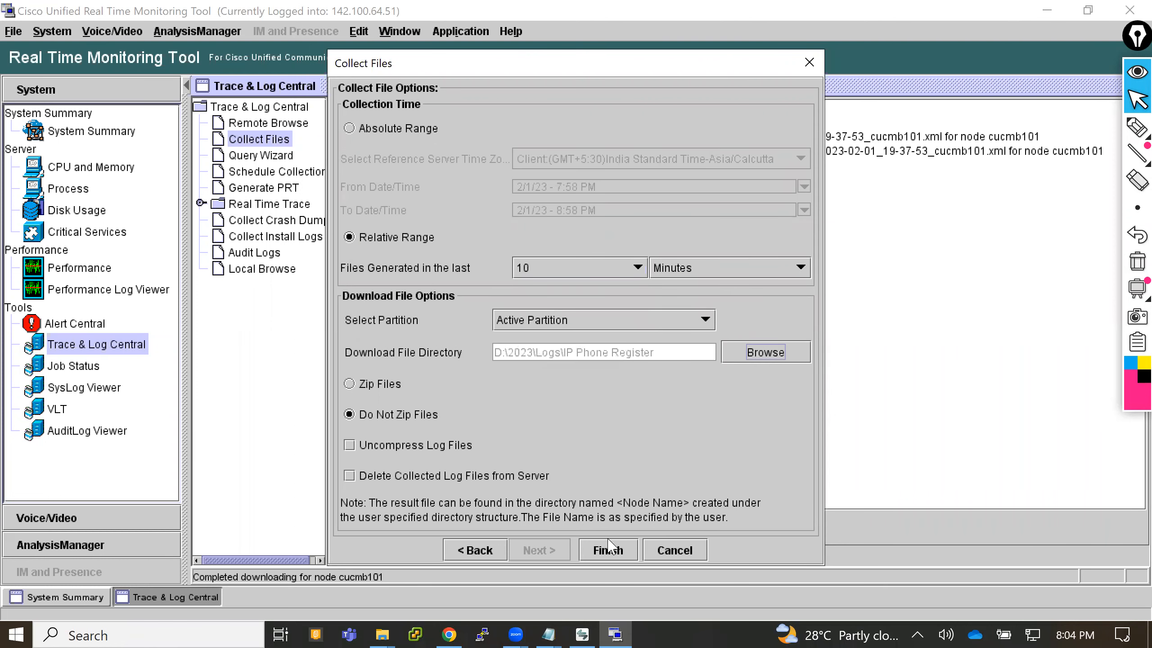
- Run the log collection, dismiss the closing warning, and minimize the Real Time Monitoring Tool
click(608, 551)
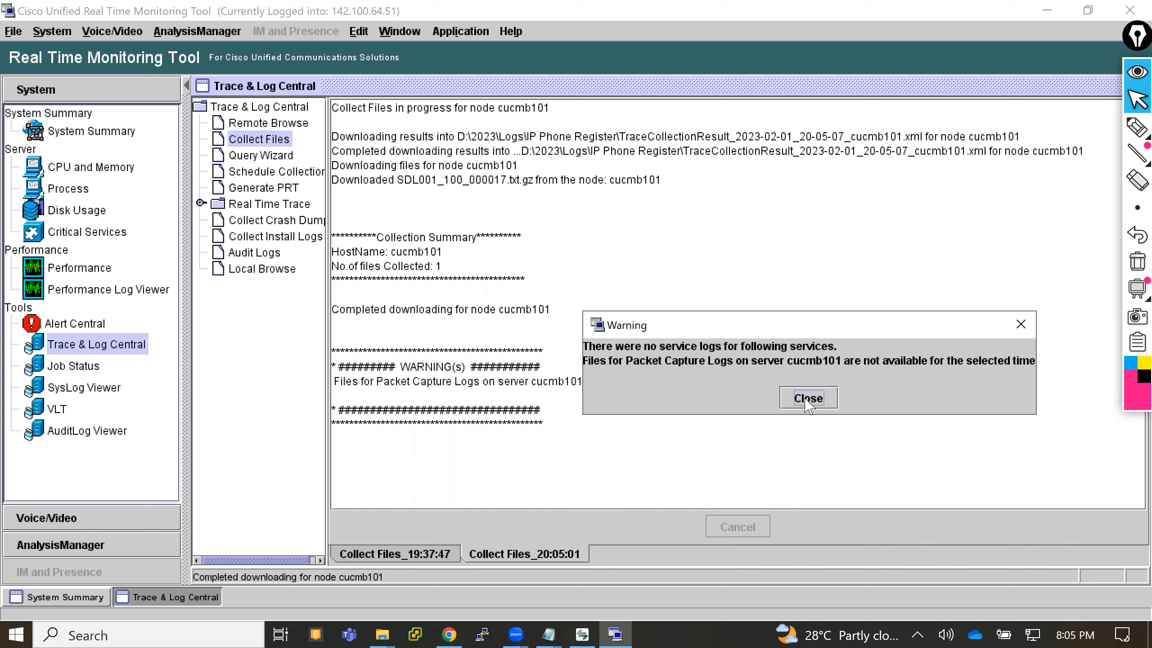
click(808, 399)
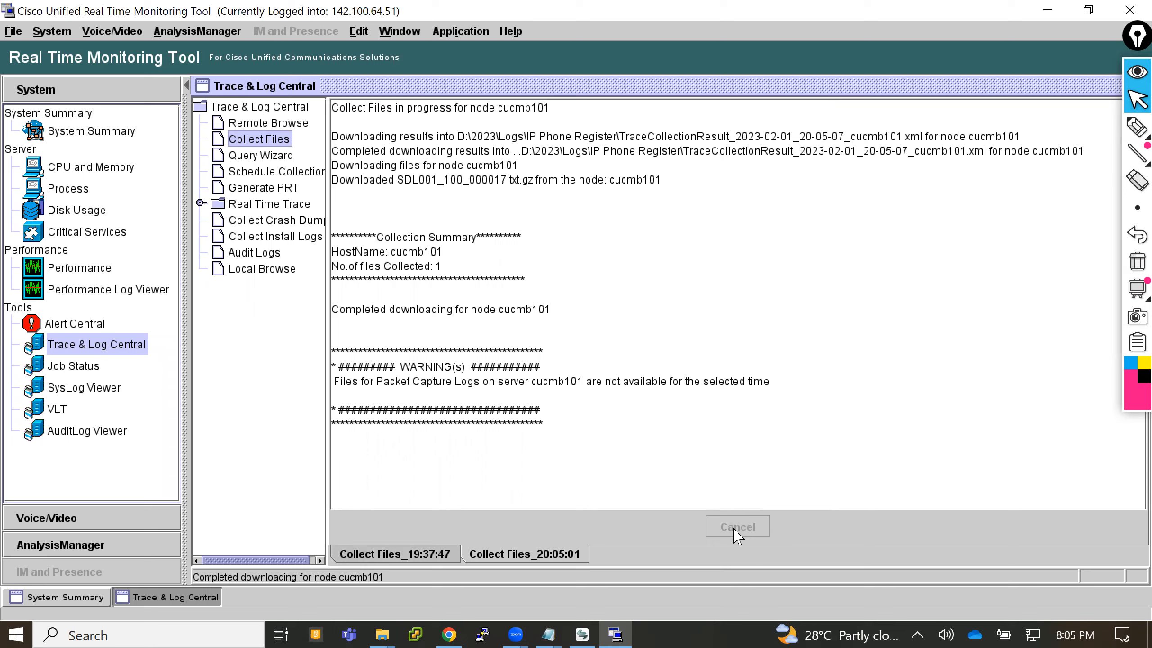
click(1045, 10)
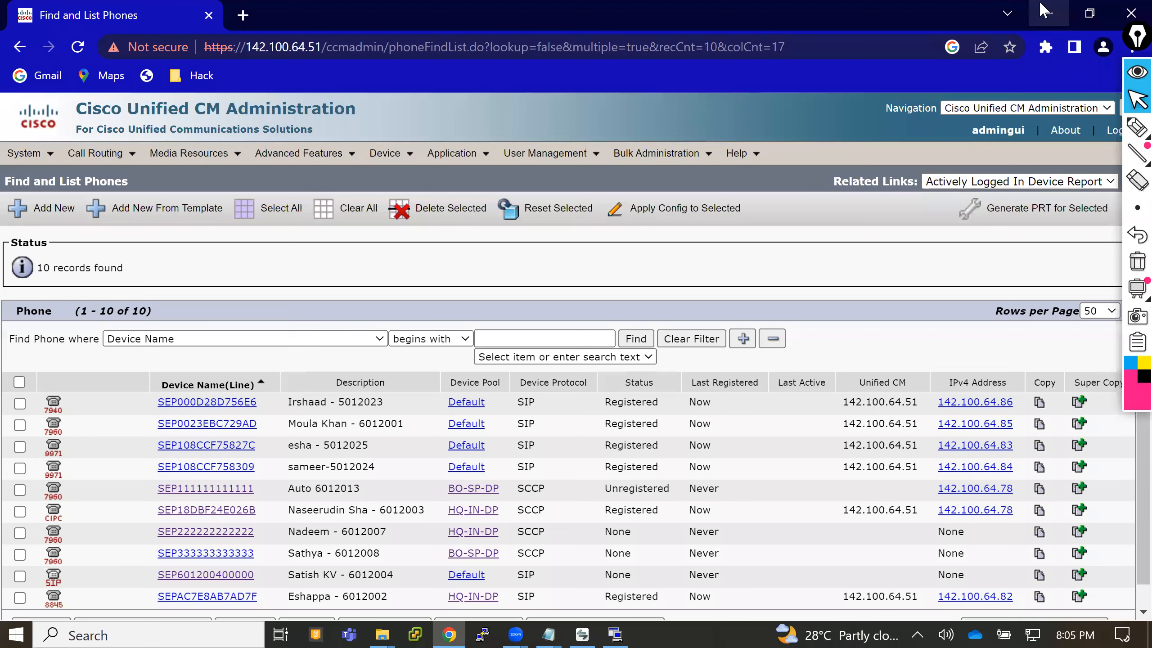
- Open the IP Phone Register folder in D:\2023\Logs and copy its path, minimizing the browser and the folder window
click(1045, 9)
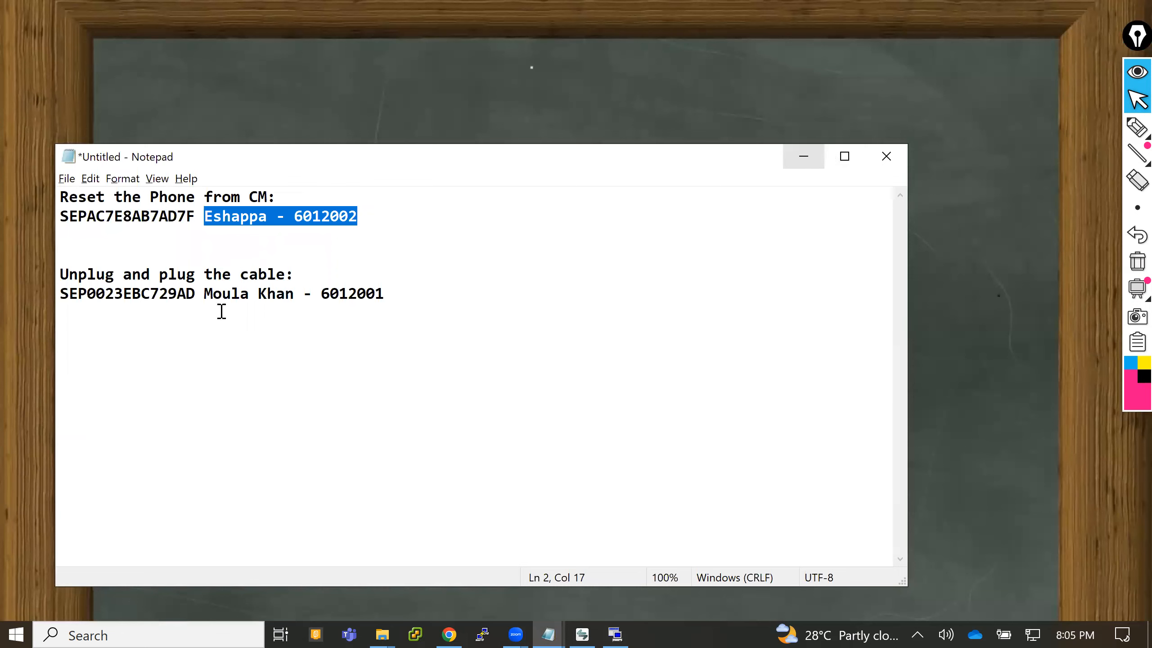
double_click(145, 224)
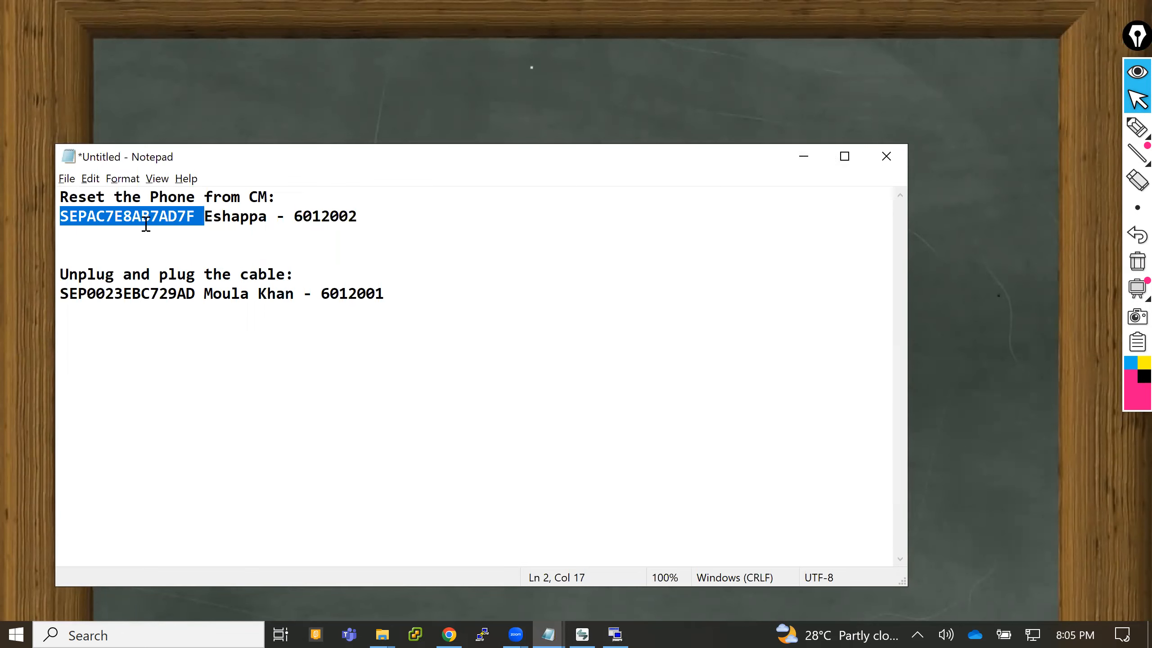
mouse_move(389, 622)
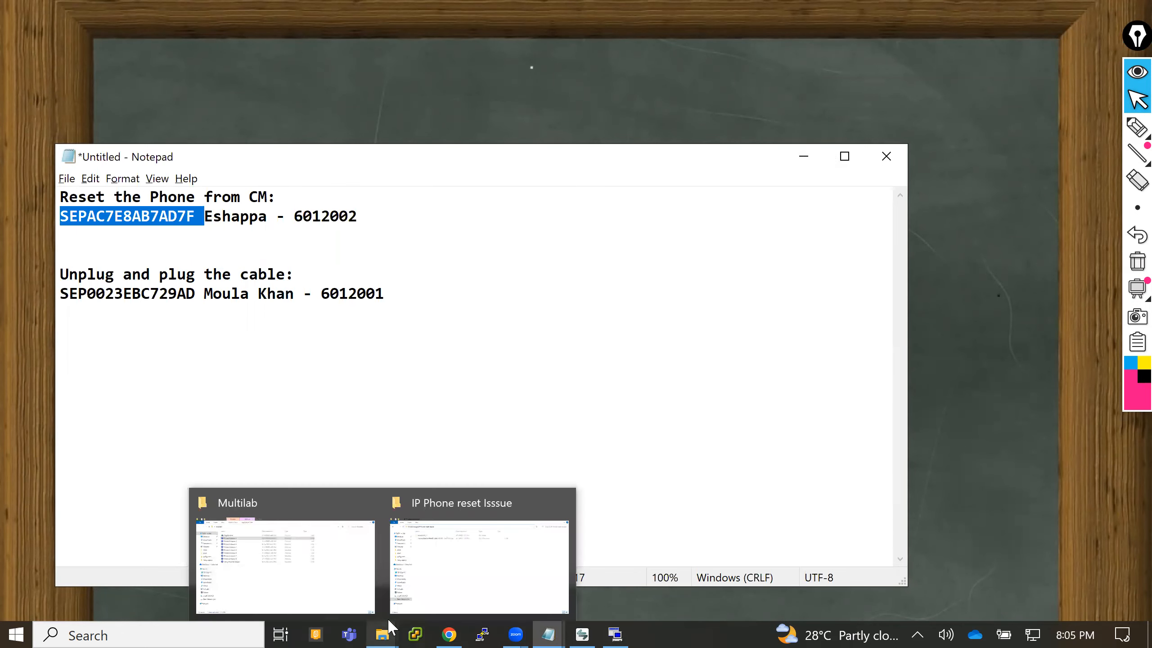
click(458, 589)
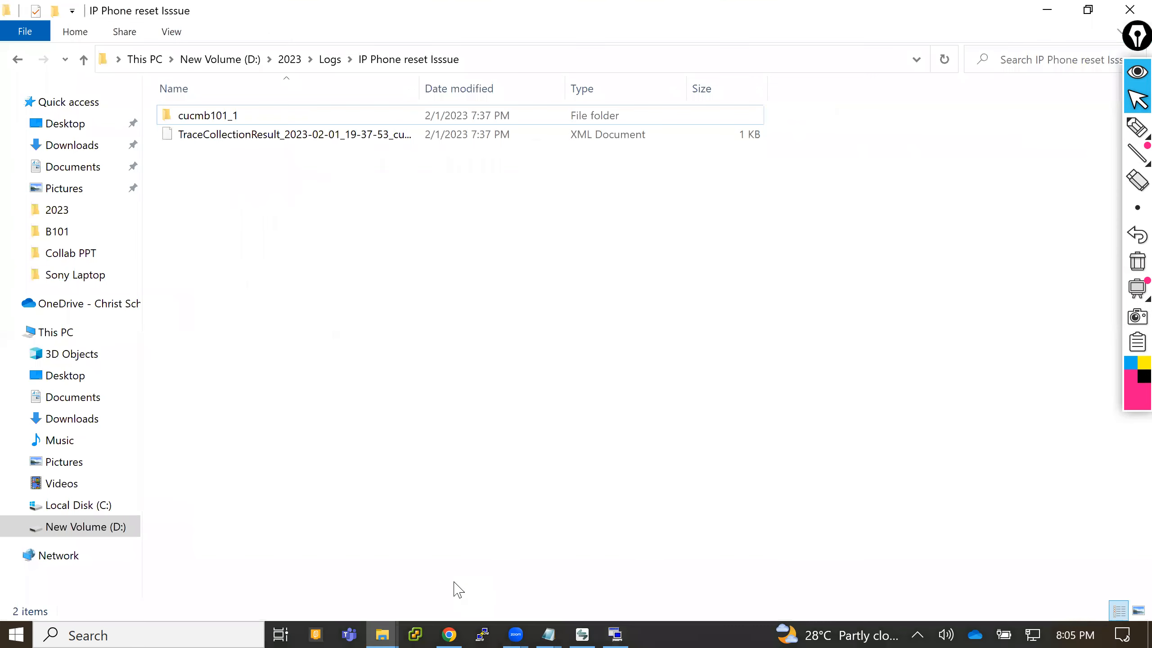
key(alt+Left)
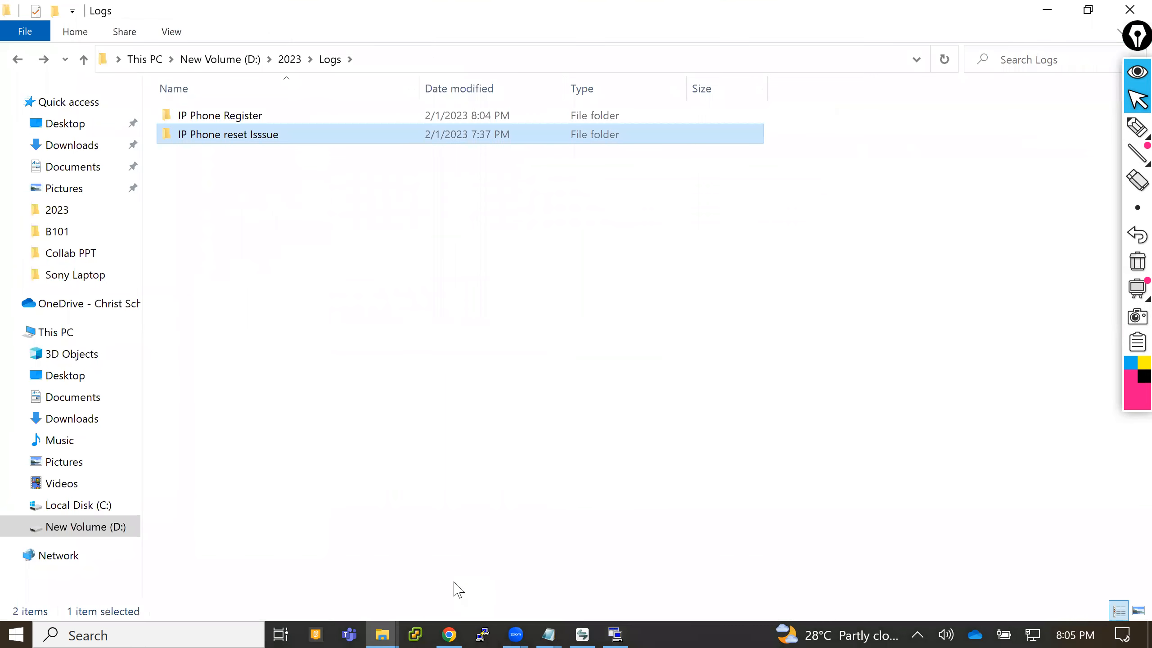
click(246, 121)
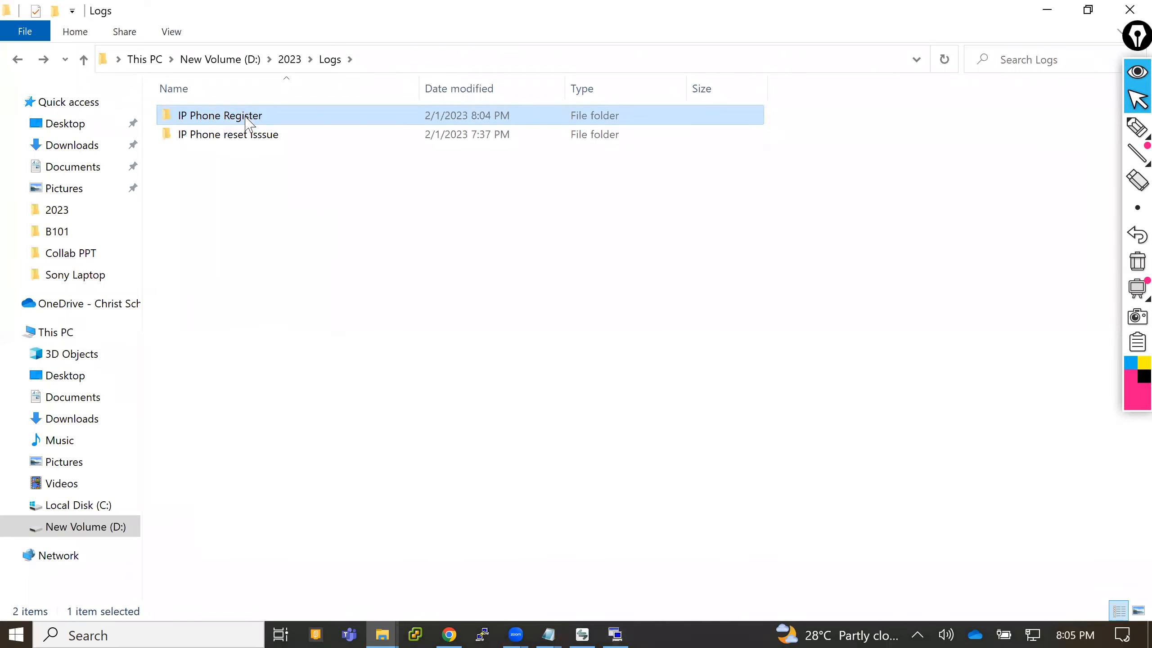
double_click(246, 122)
key(alt+d)
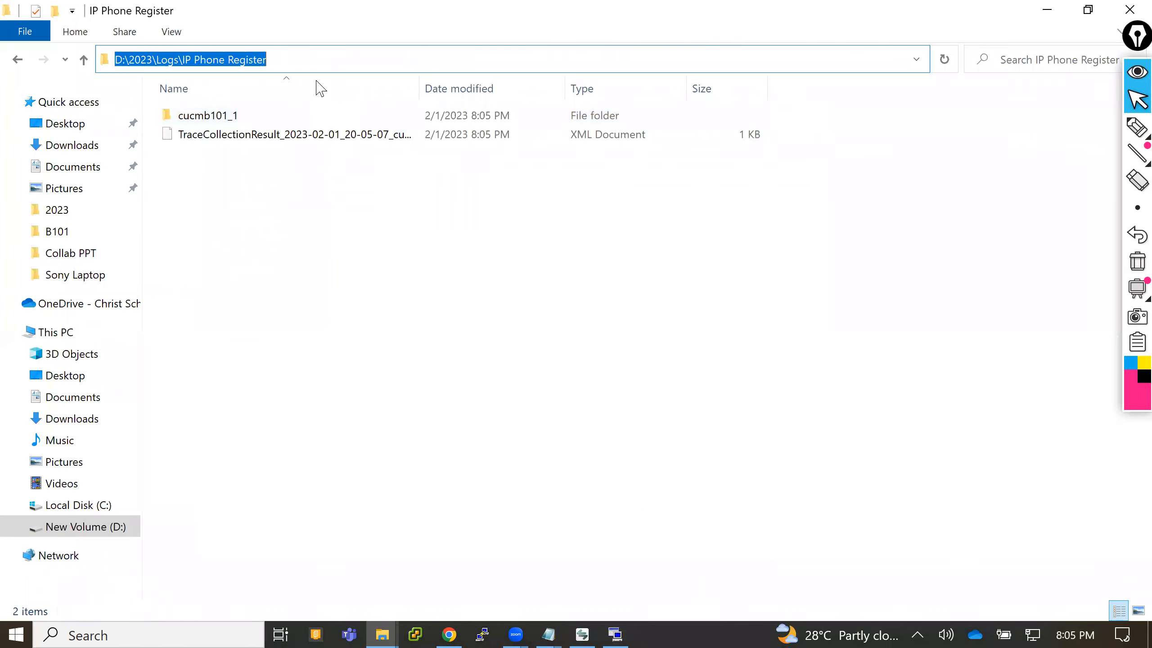
click(1046, 9)
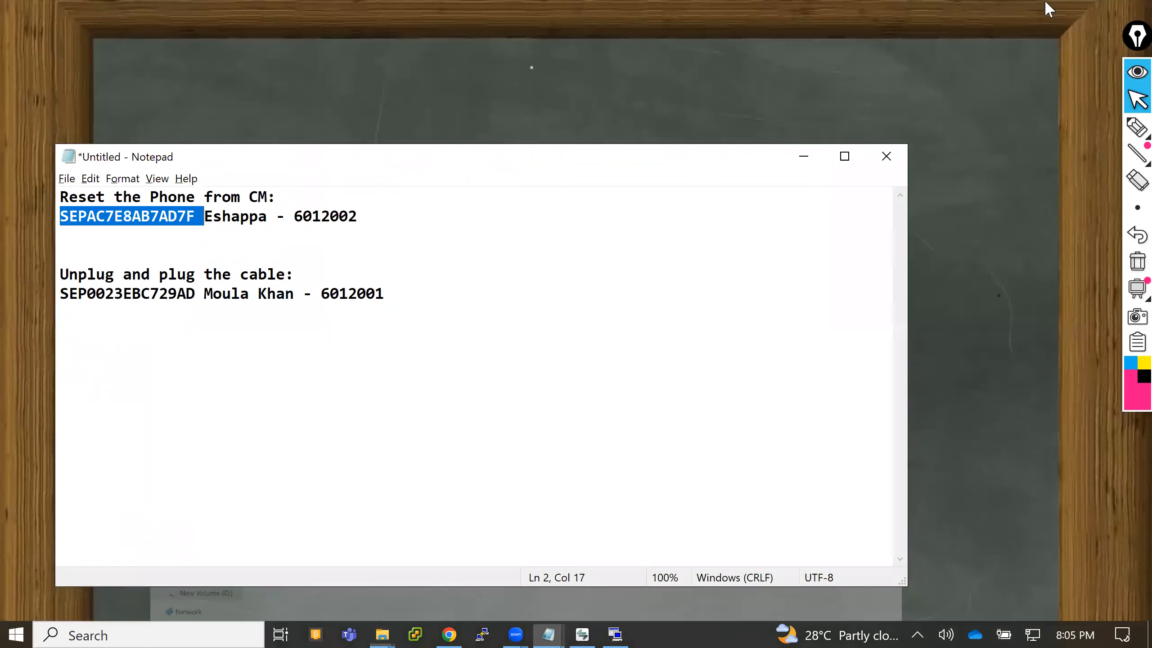
- Minimize the Notepad note, launch Notepad++, and pin it to the taskbar
click(803, 160)
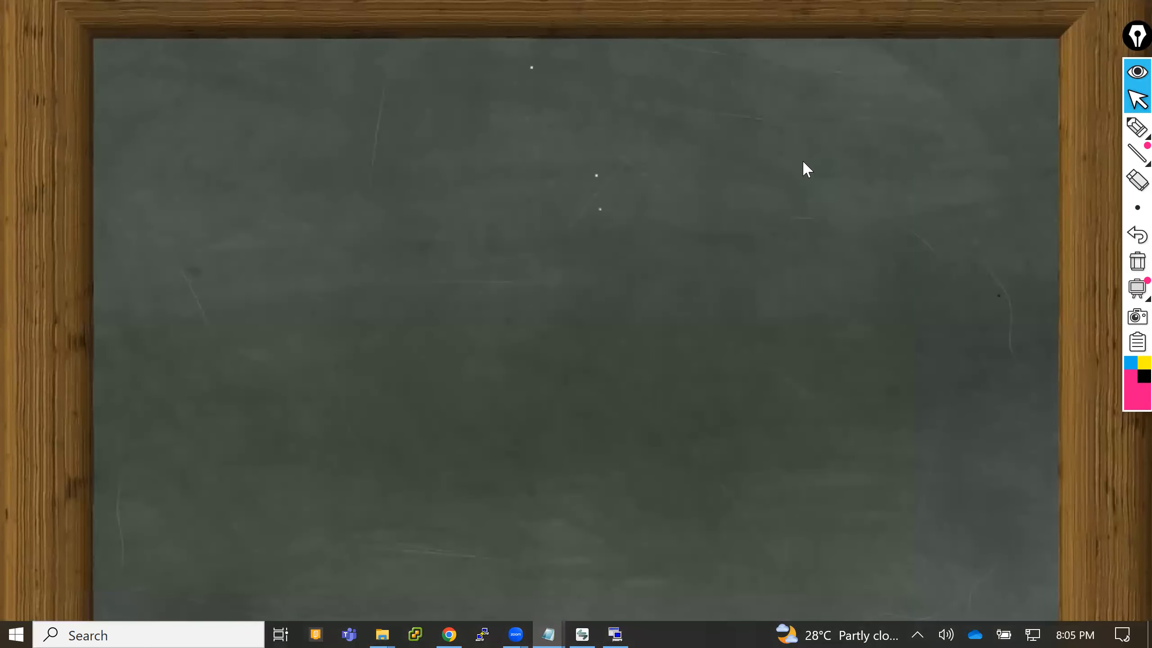
key(super)
text(no)
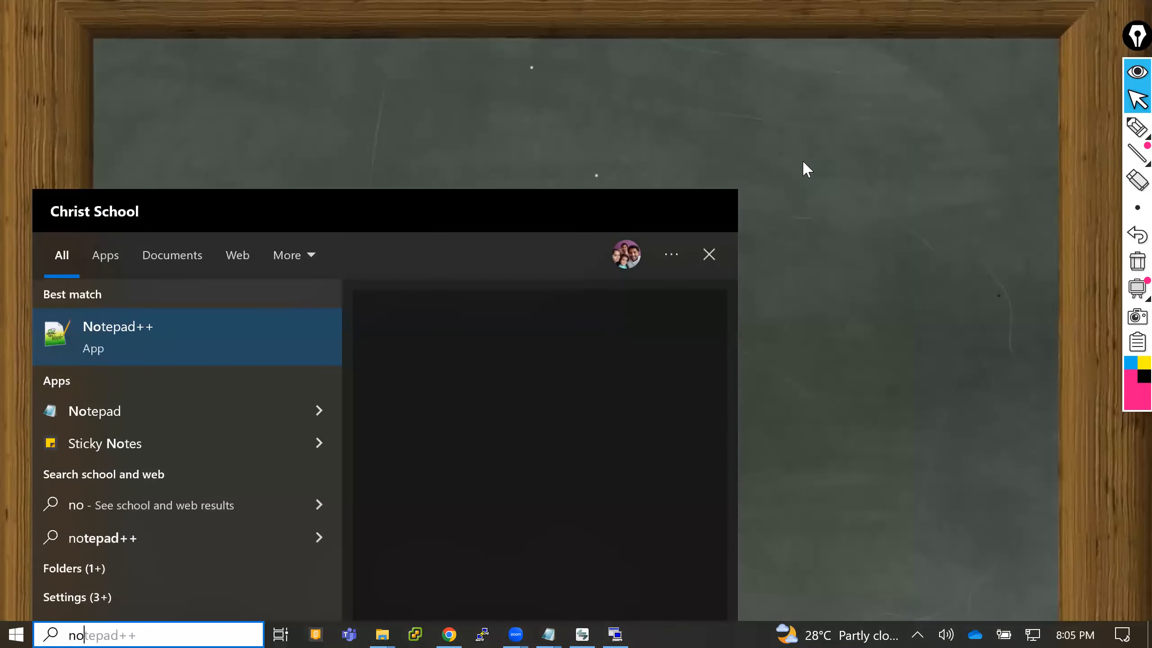
key(Return)
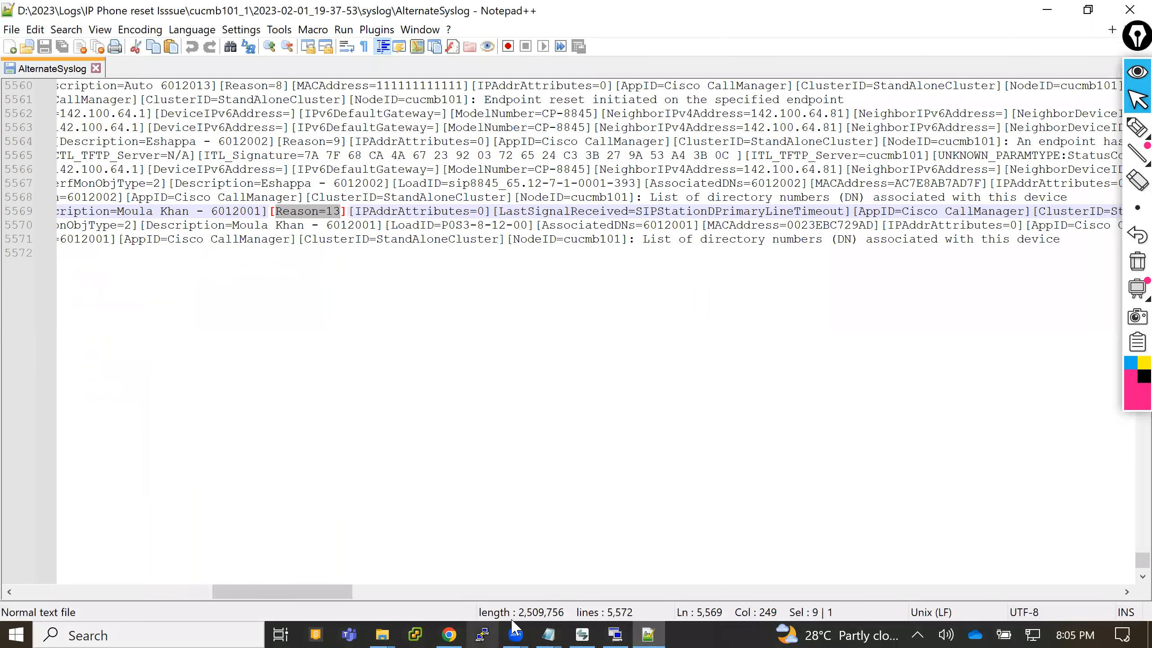
right_click(652, 629)
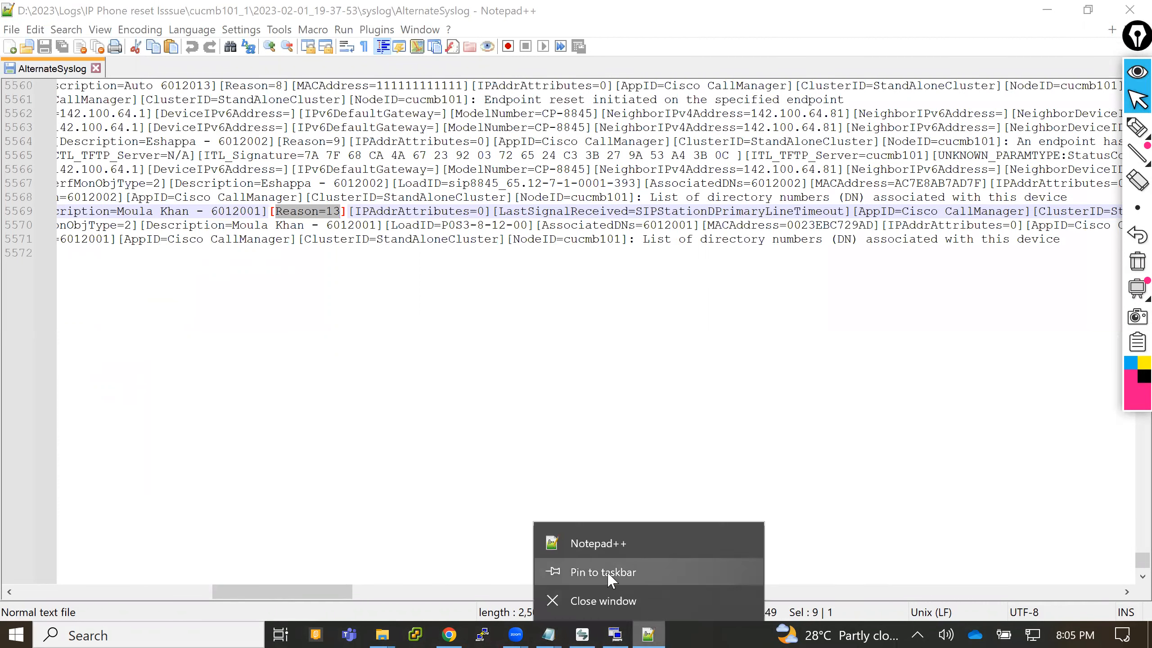
click(610, 573)
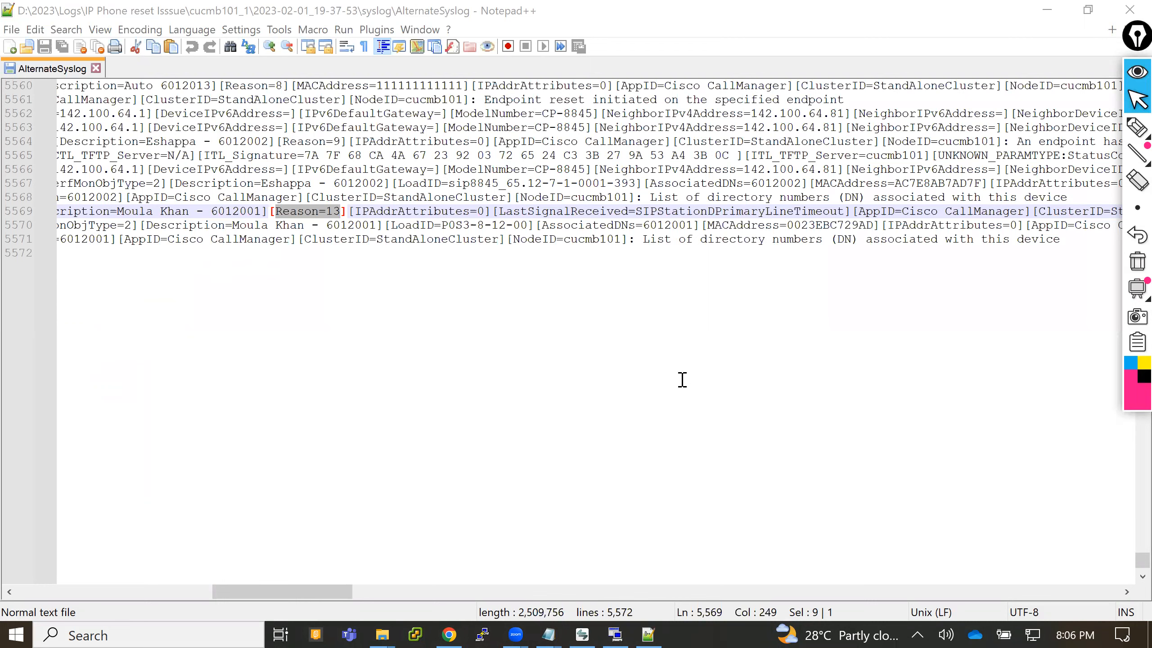
- Start a Find in Files search with the directory set to D:\2023\Logs\IP Phone Register
click(586, 350)
key(ctrl+shift+f)
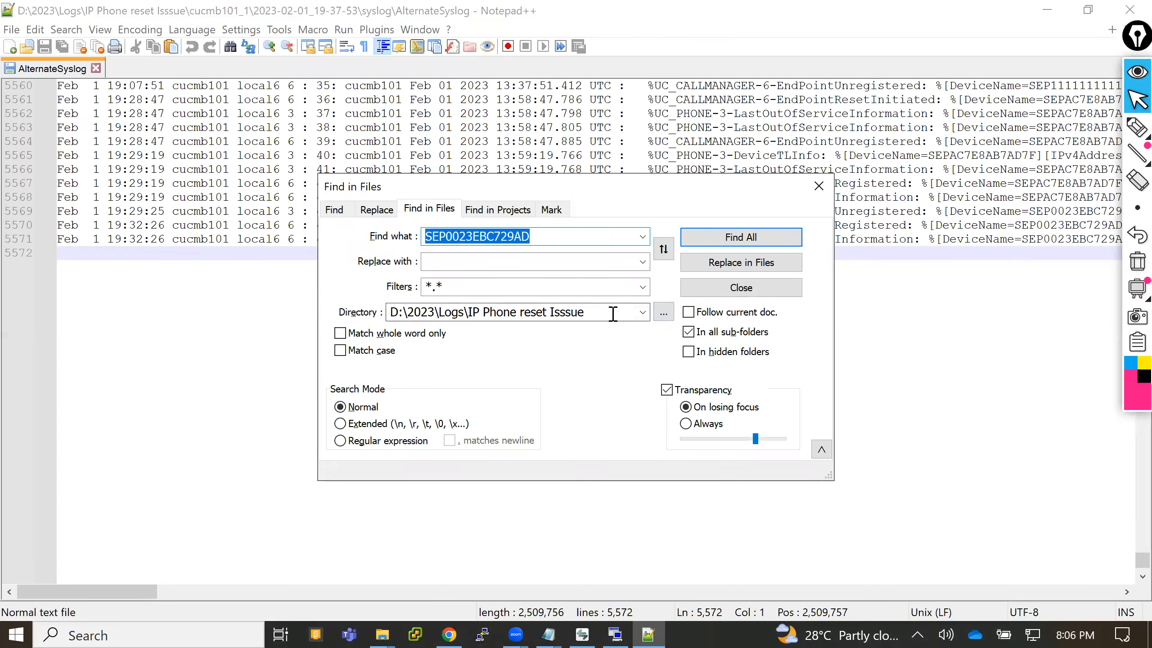
click(613, 313)
text(D:\2023\Logs\IP Phone Register)
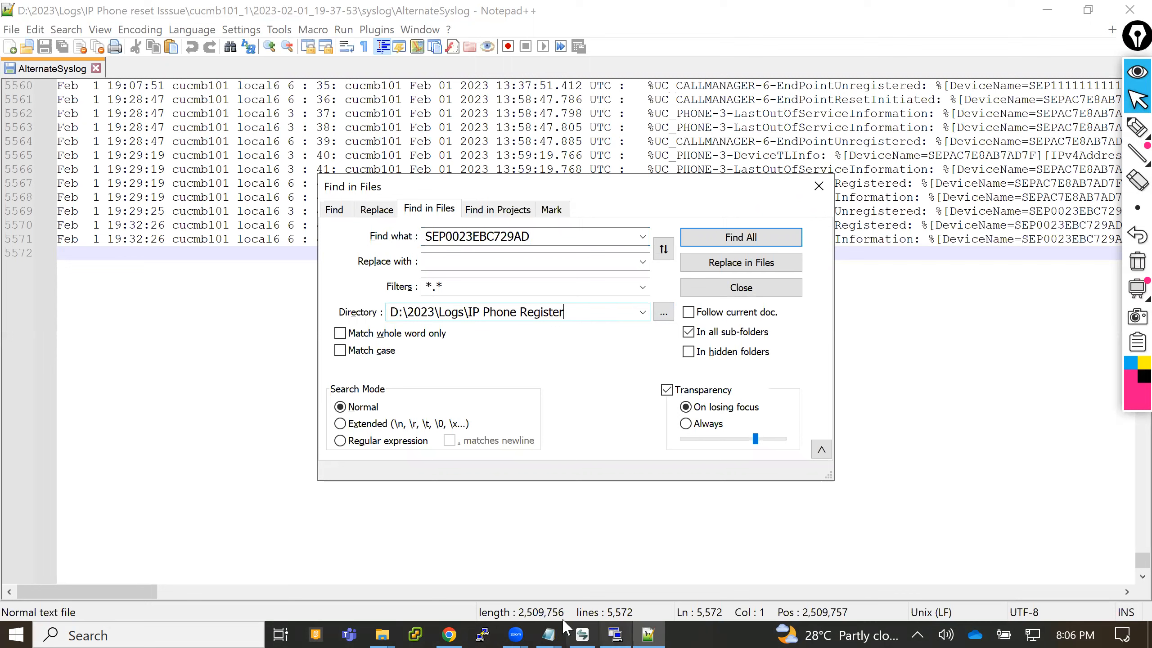
- Copy the device name SEPAC7E8AB7AD7F from the Notepad note and minimize the note
mouse_move(561, 628)
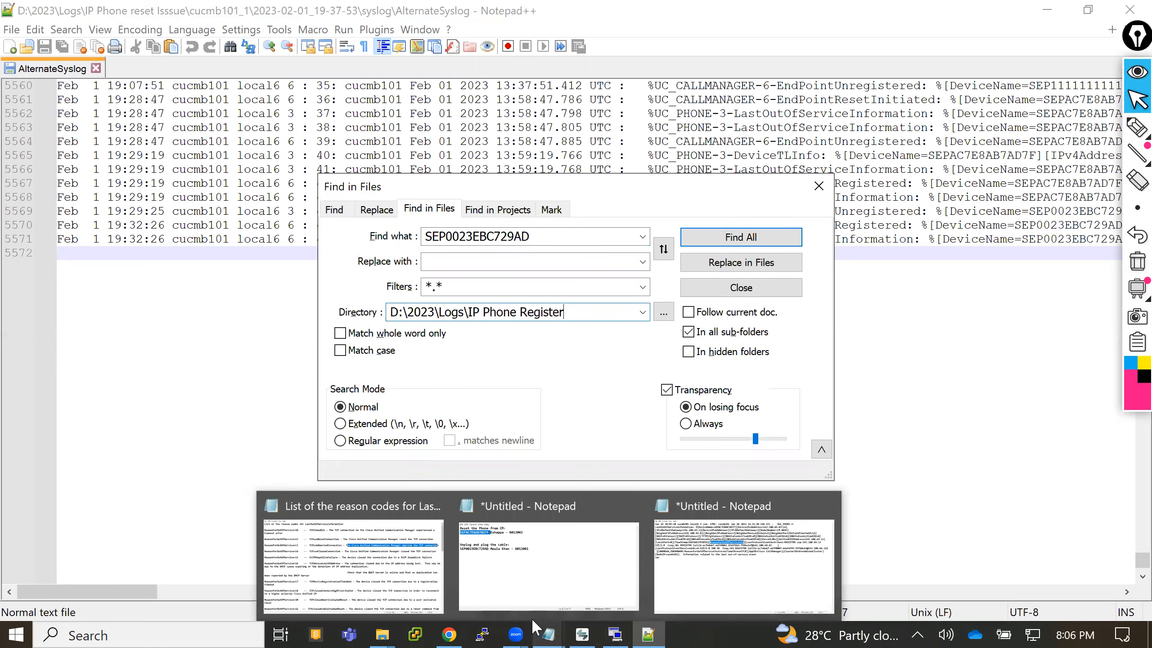
click(537, 594)
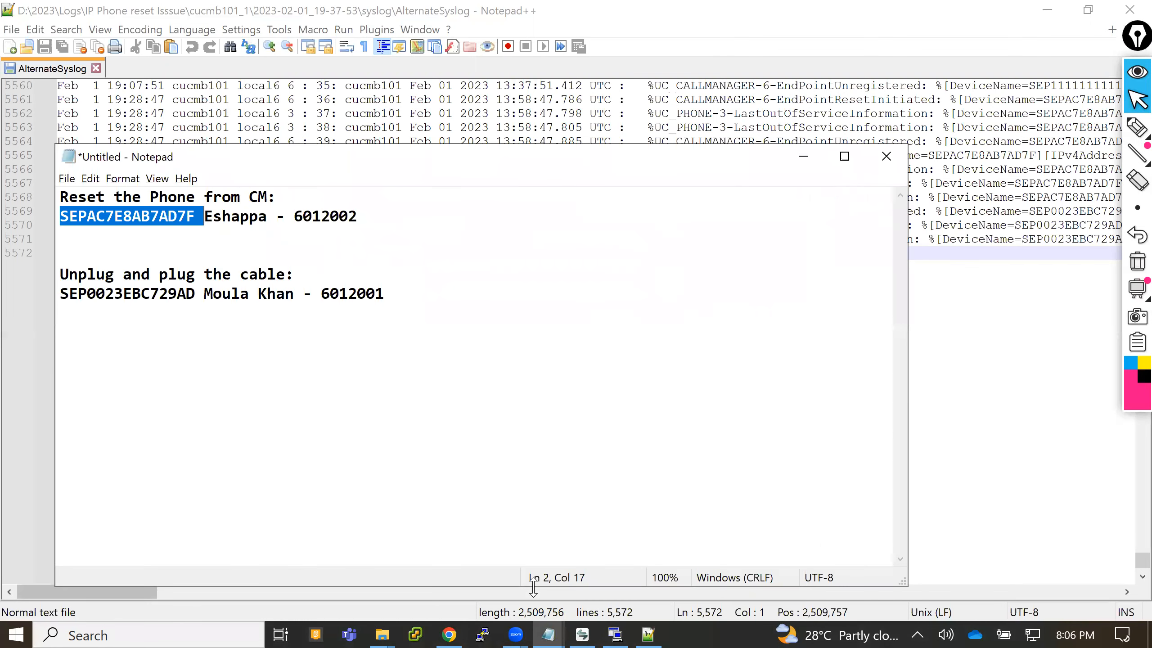
click(190, 211)
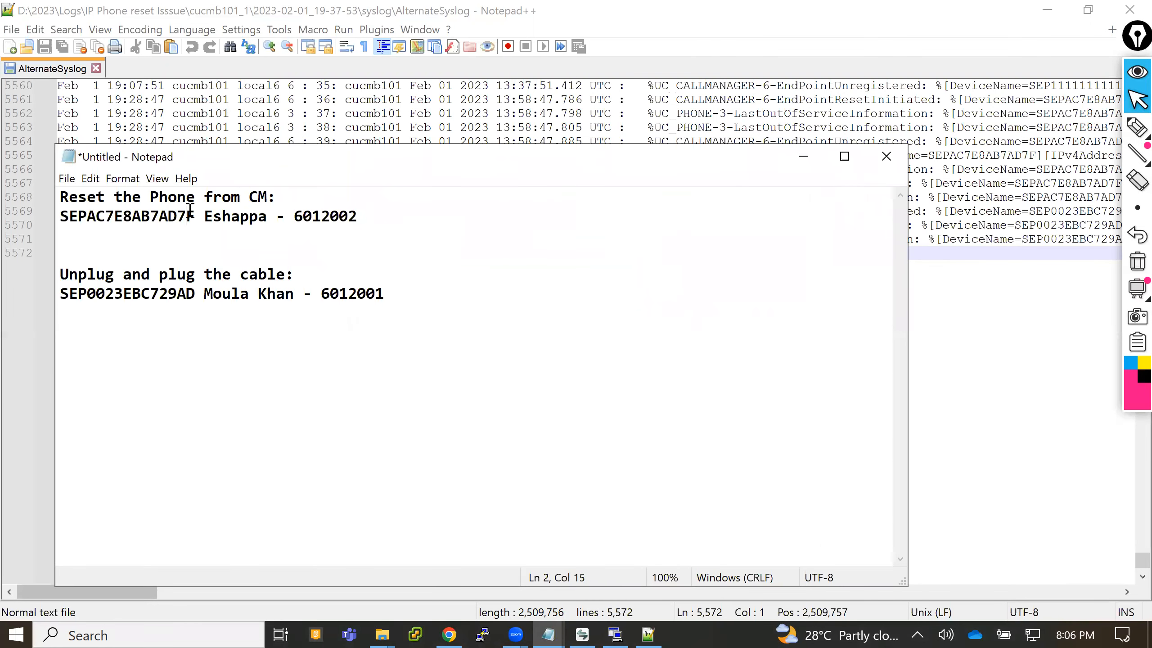
drag(195, 216, 65, 221)
key(ctrl+c)
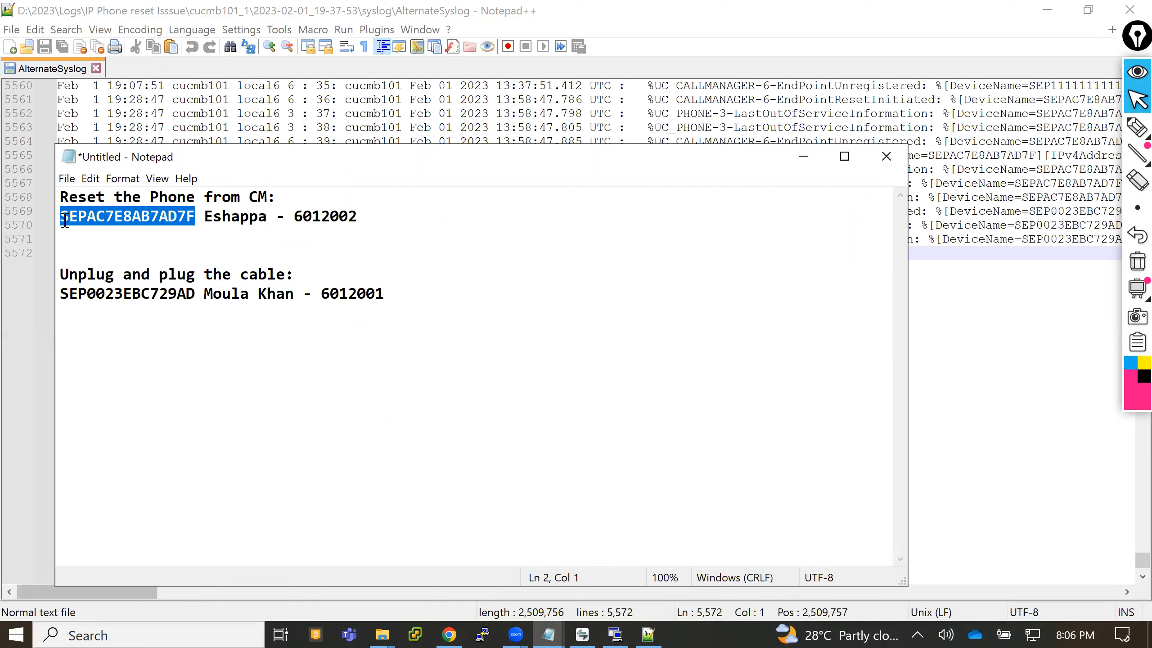
click(805, 152)
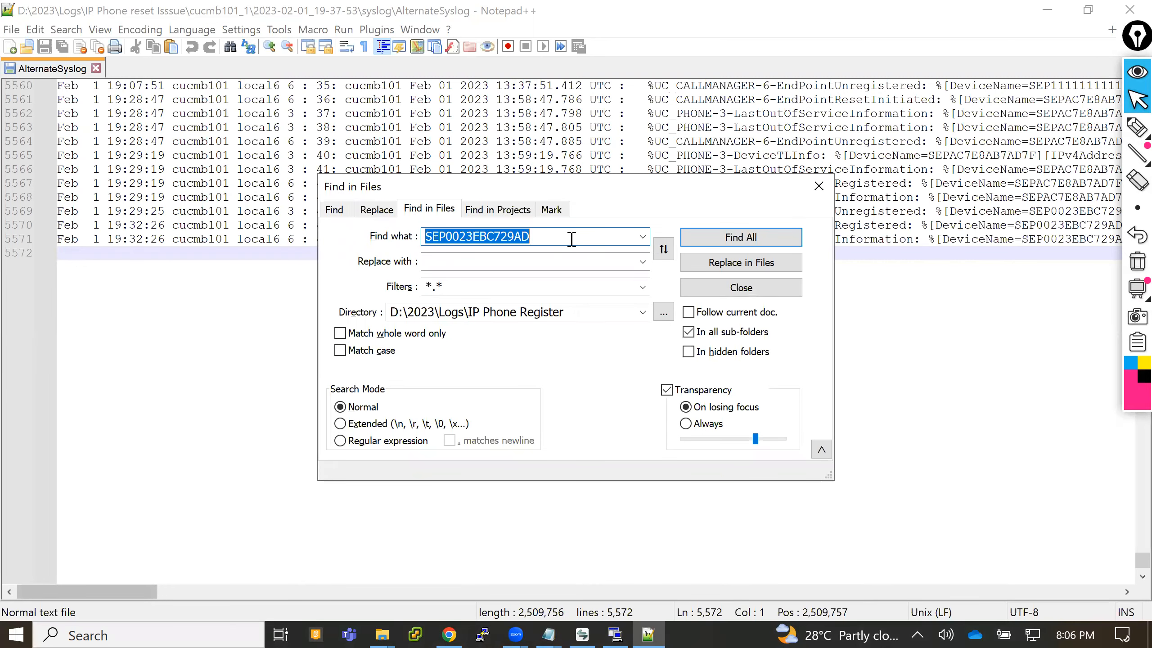
- Search all files in the IP Phone Register folder for SEPAC7E8AB7AD7F and close the search dialog
key(BackSpace)
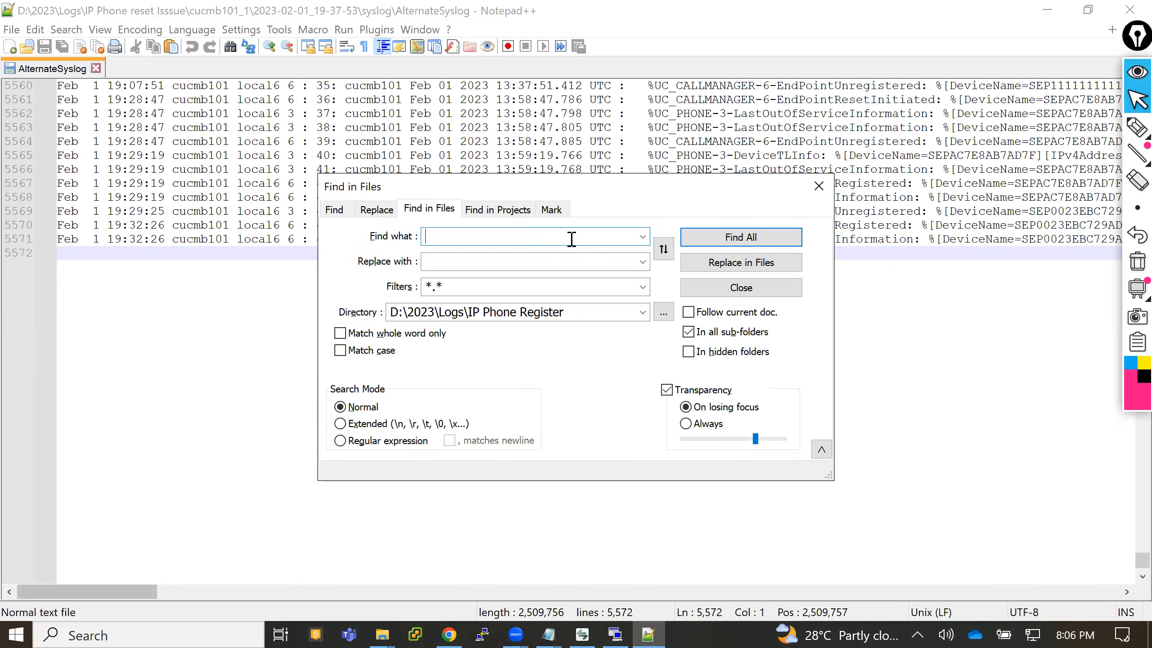
key(ctrl+v)
click(753, 244)
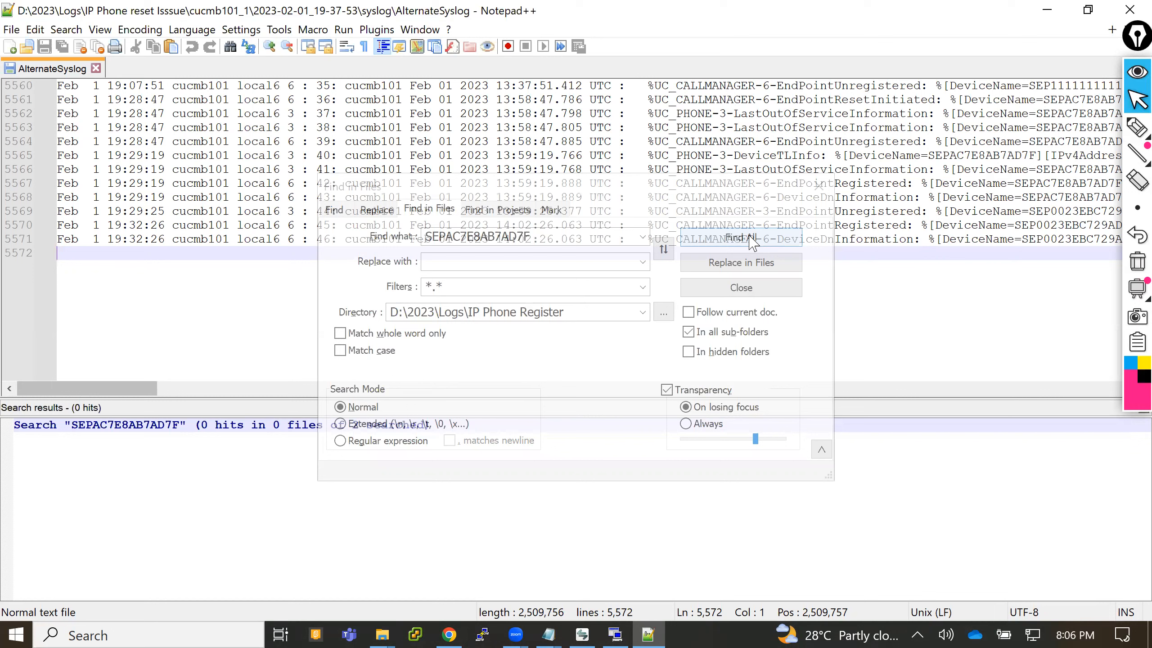
click(753, 240)
click(762, 245)
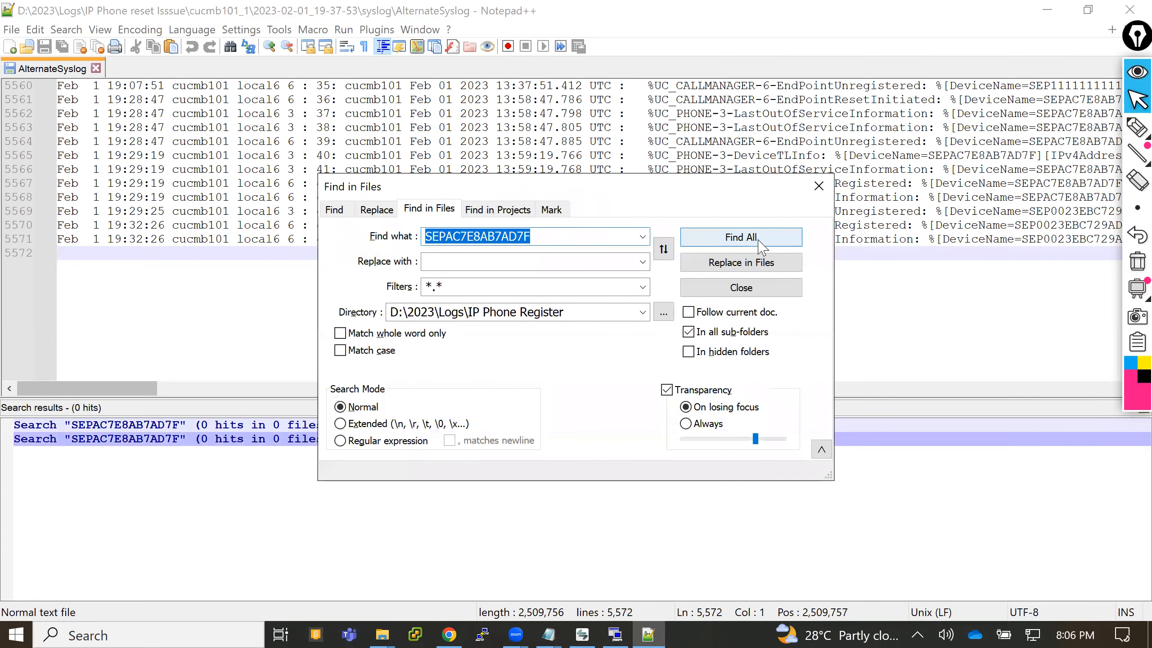
click(819, 187)
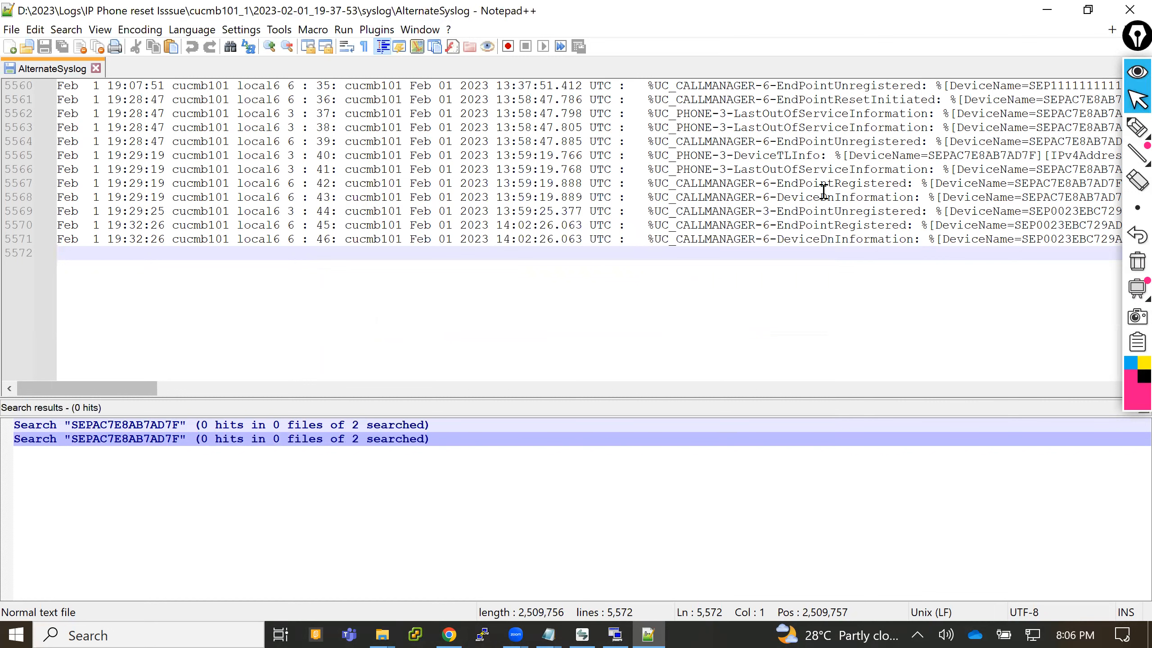
- Close the AlternateSyslog file and the search results, moving the floating annotation toolbar out of the way
click(97, 67)
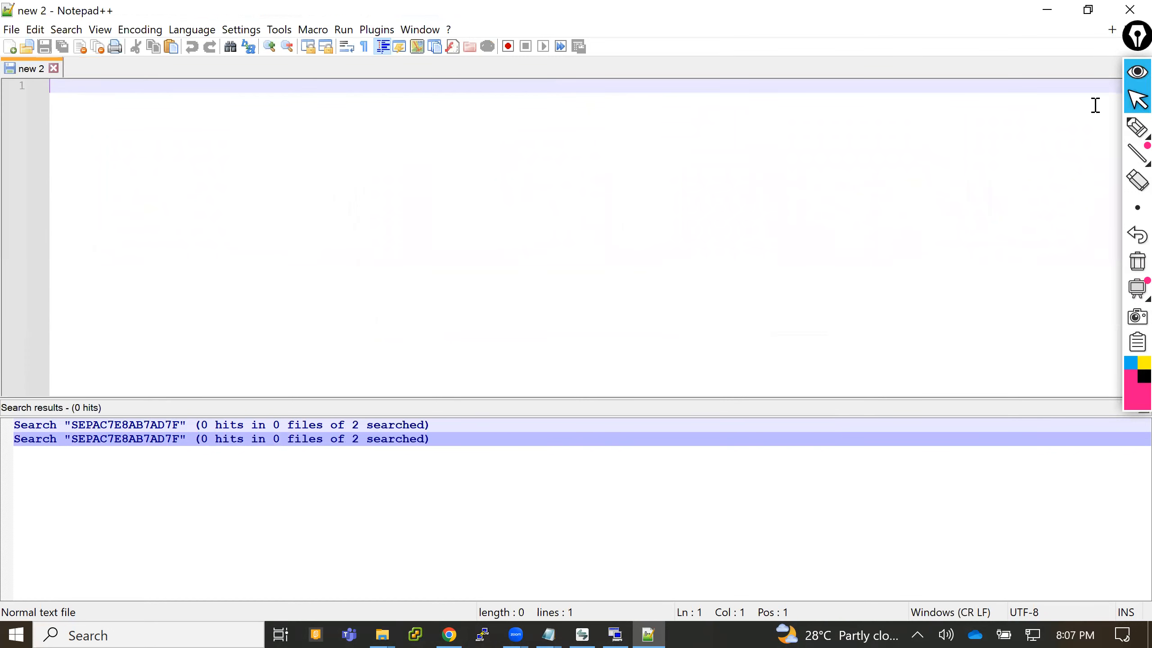
drag(1137, 35, 1082, 32)
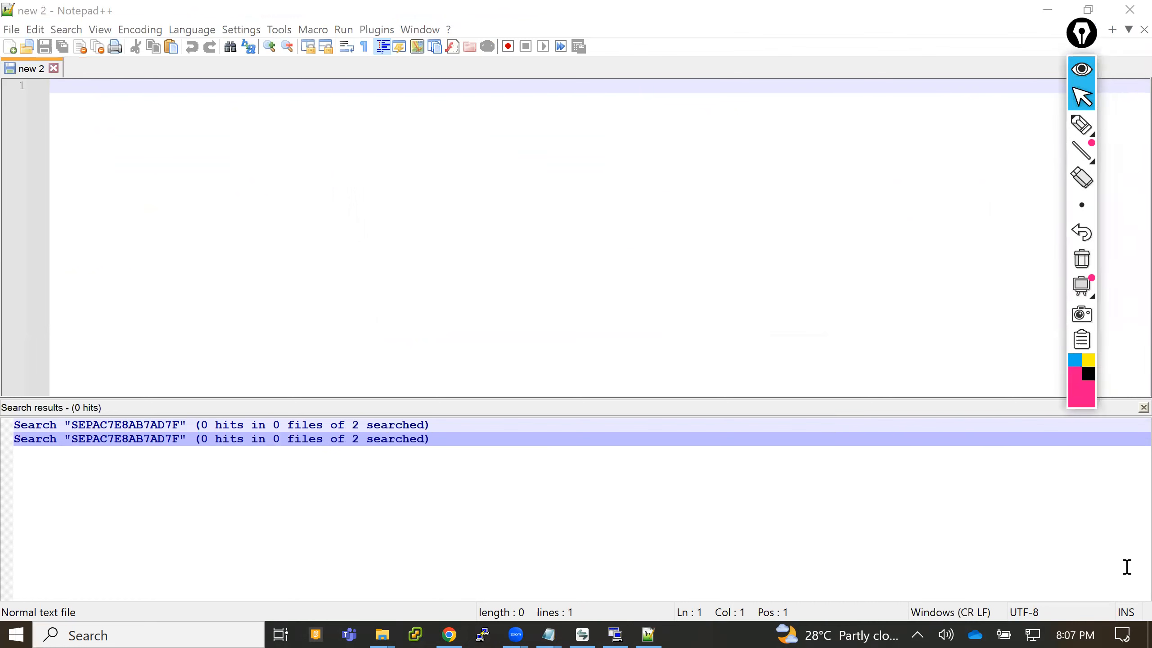
click(1143, 407)
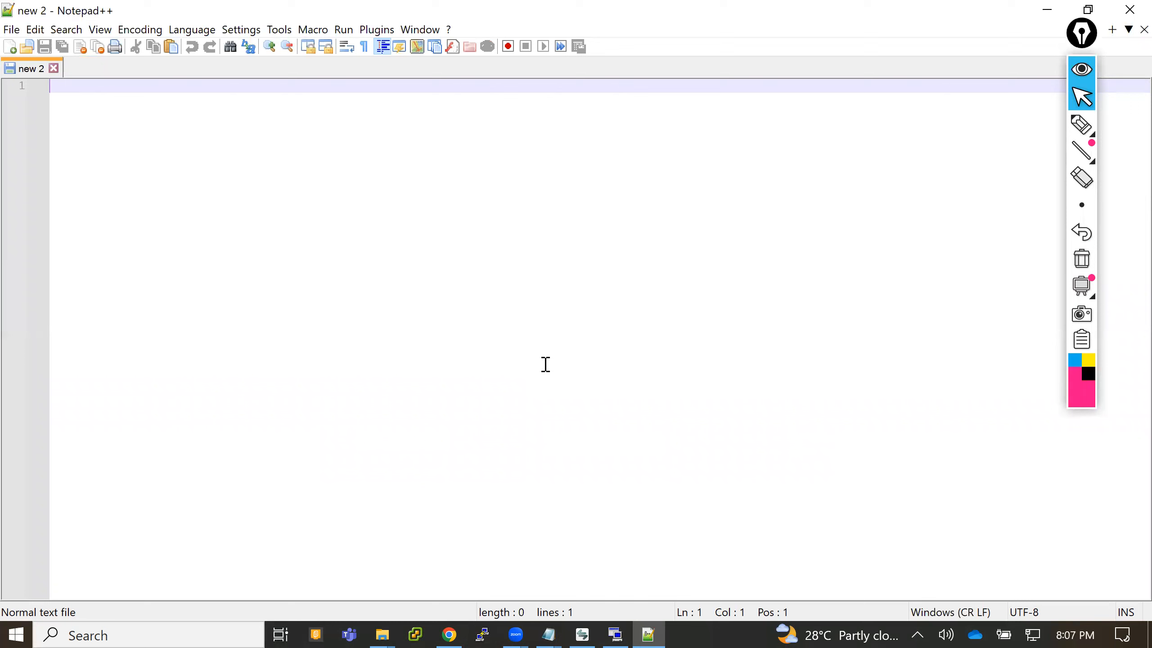
- Try a Find in Files search of the IP Phone Register folder with an empty search term, and close the dialog
key(ctrl+shift+f)
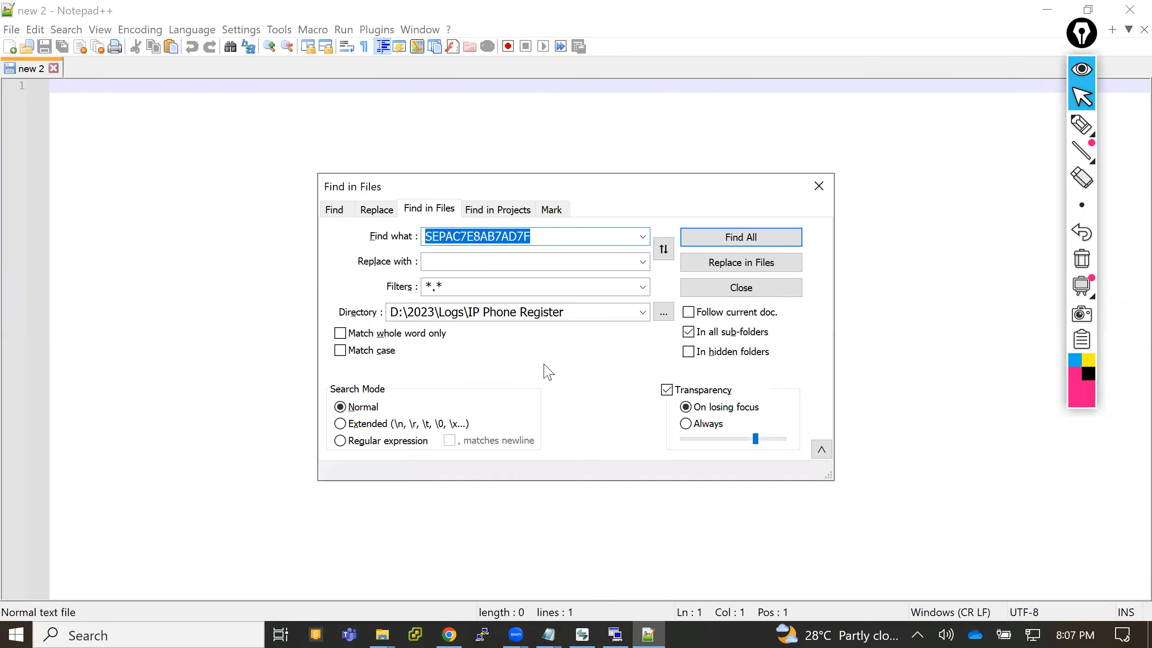
key(BackSpace)
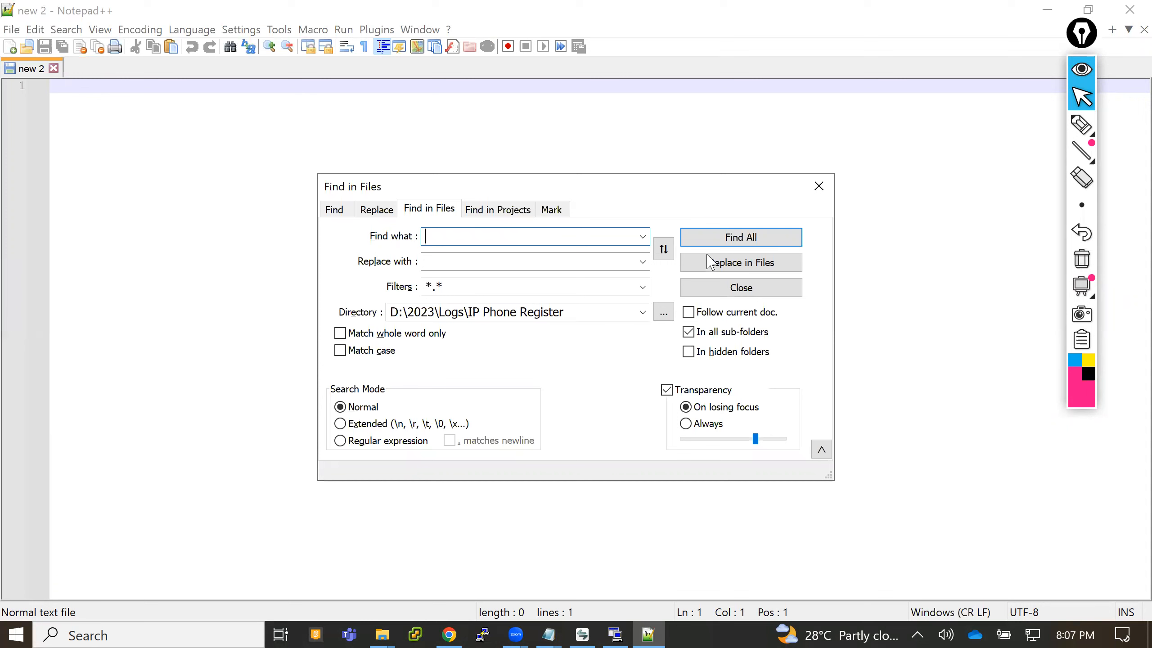
click(738, 239)
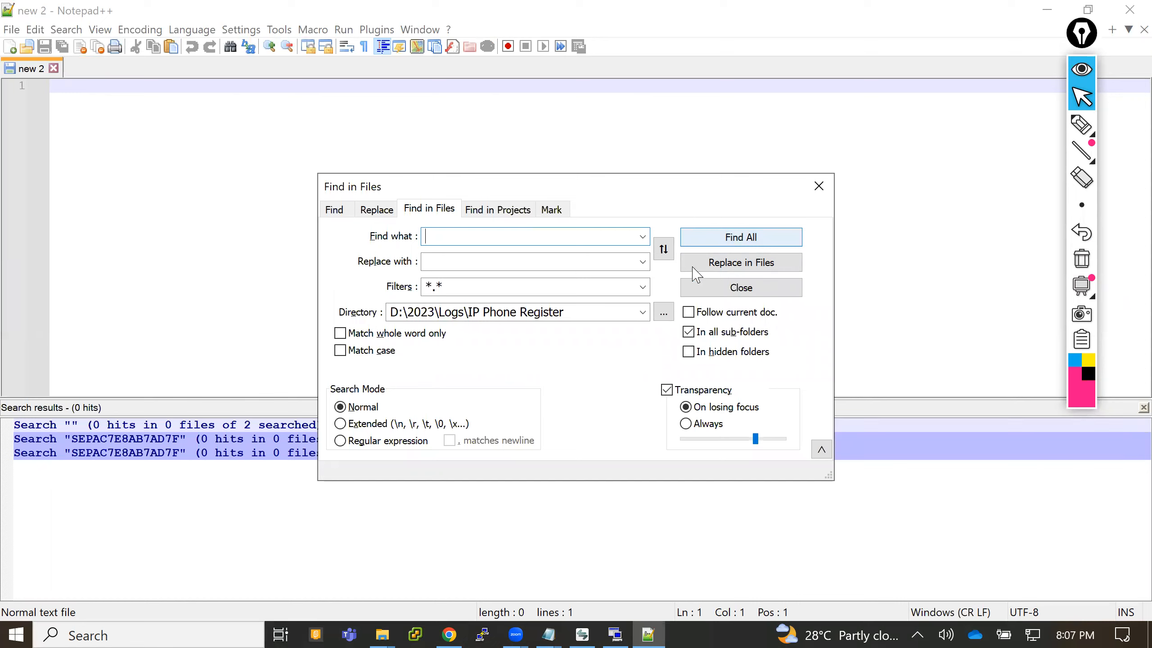
click(817, 187)
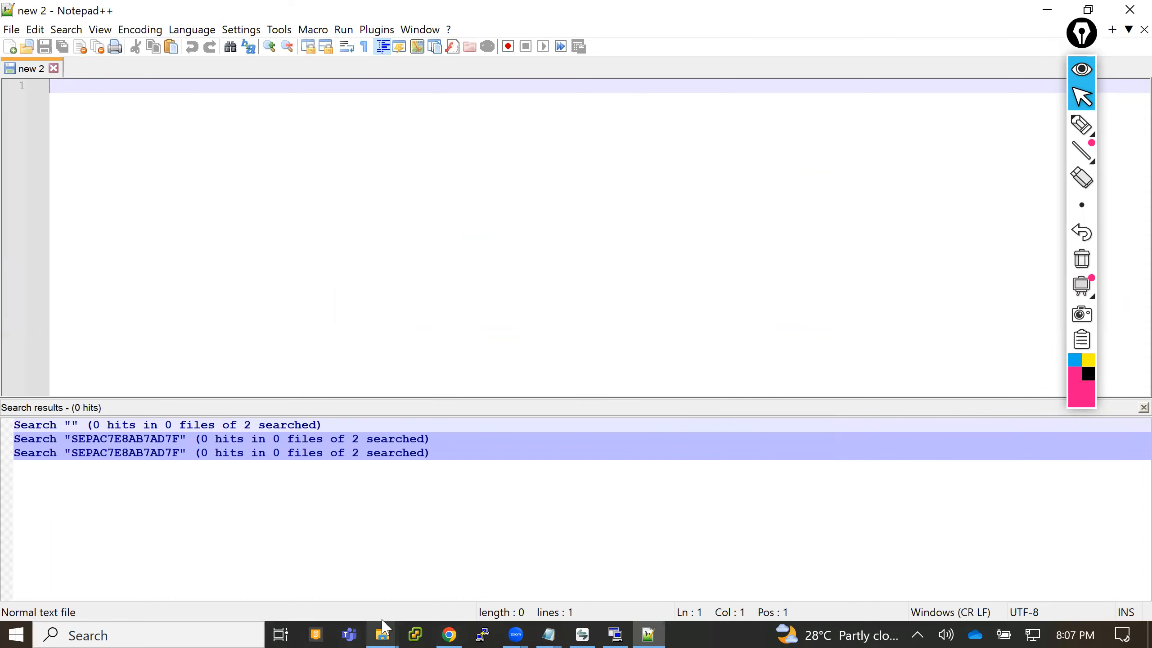
- In File Explorer, open the collected trace folder cucmb101_1\2023-02-01_20-05-07\cm\trace\ccm\sdl inside IP Phone Register
mouse_move(383, 622)
click(458, 563)
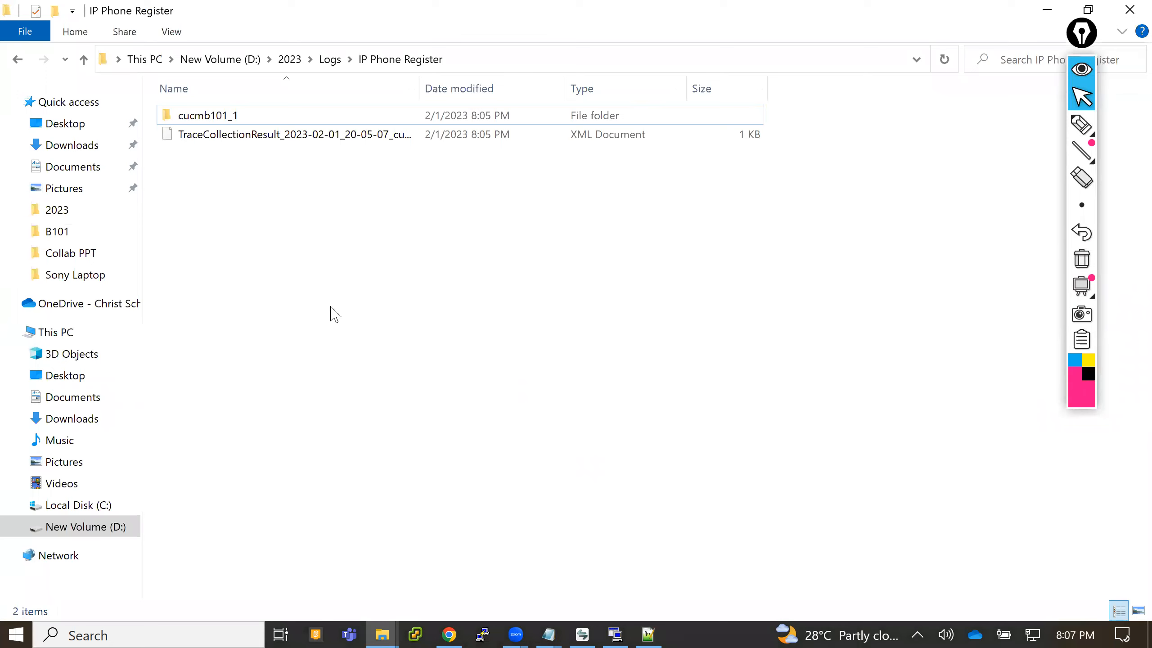
click(229, 125)
double_click(229, 124)
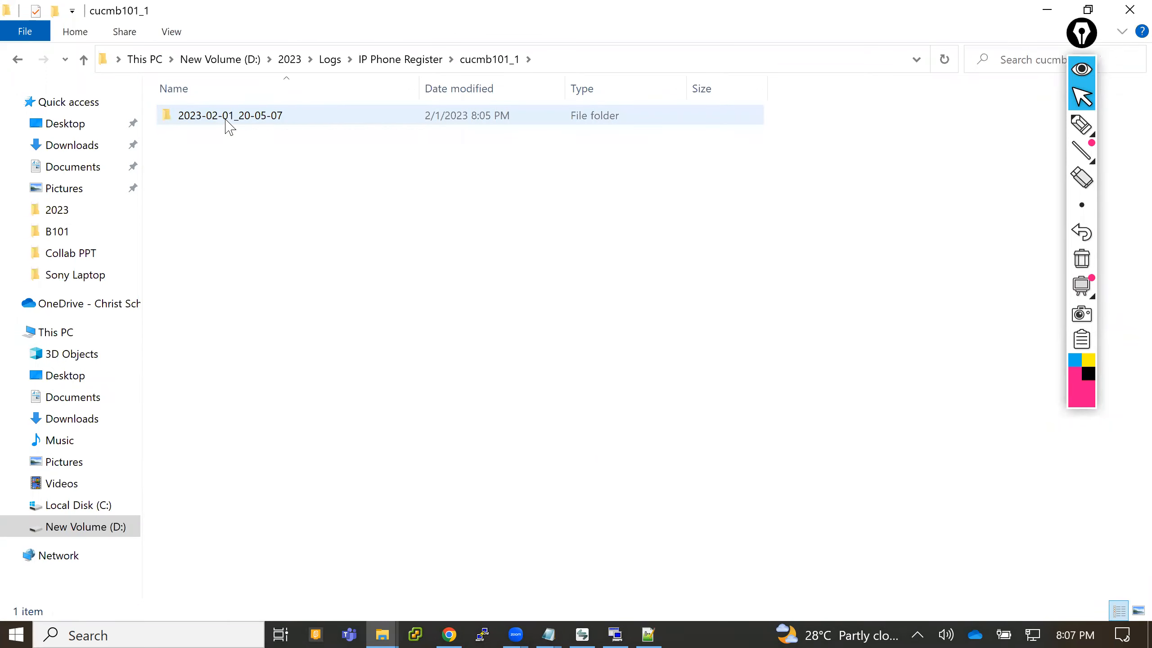
double_click(228, 124)
double_click(229, 125)
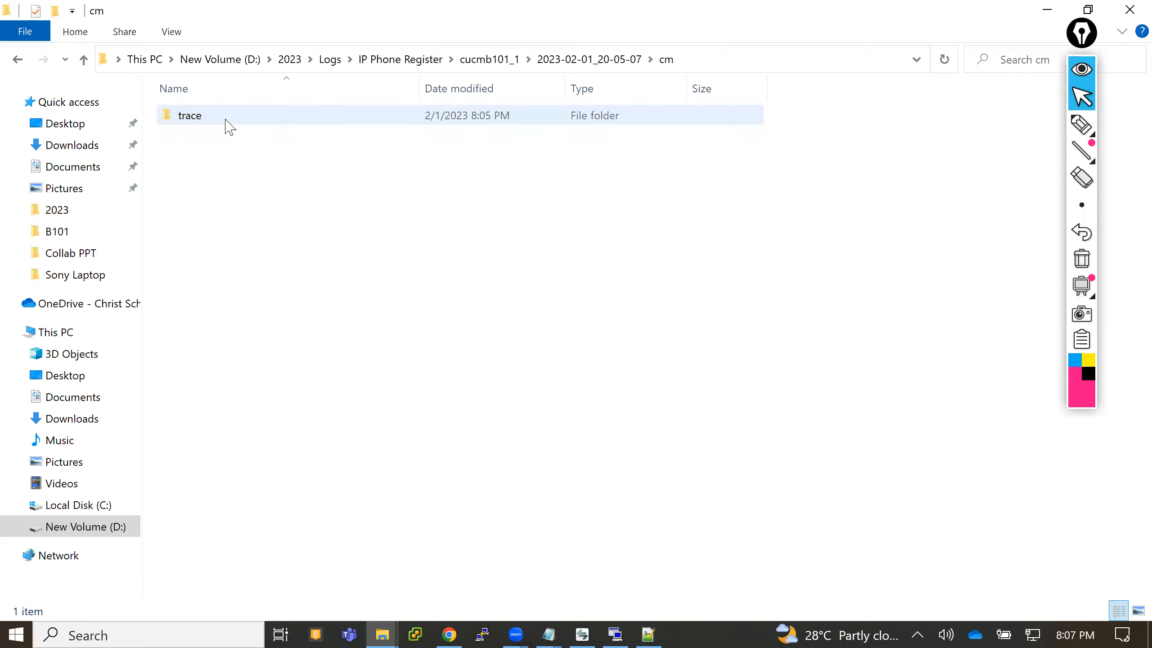
double_click(229, 125)
click(229, 125)
double_click(229, 125)
double_click(229, 125)
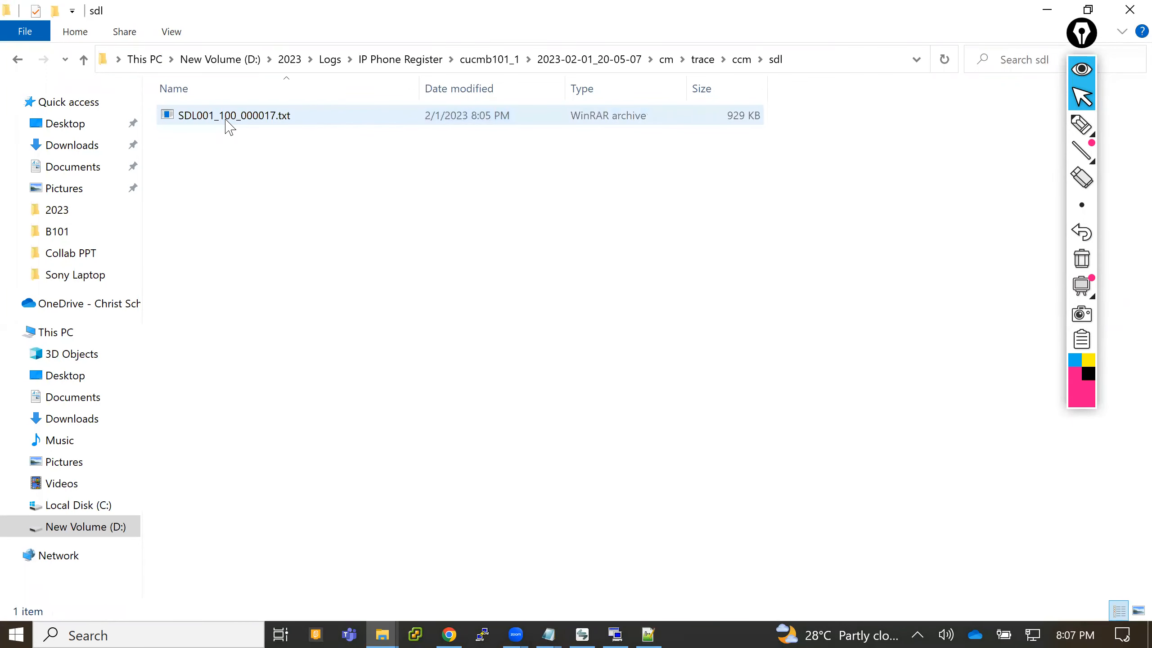
- Open the compressed SDL001_100_000017.txt archive from the sdl folder in Notepad++ and return to File Explorer
drag(235, 119, 605, 196)
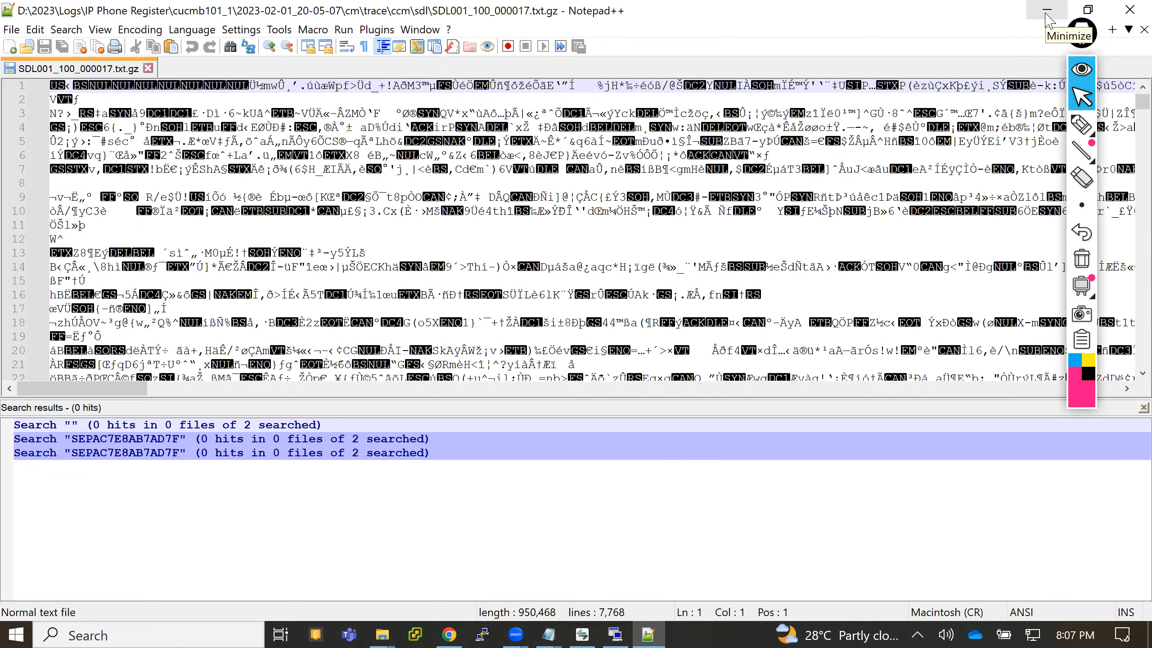
click(1126, 9)
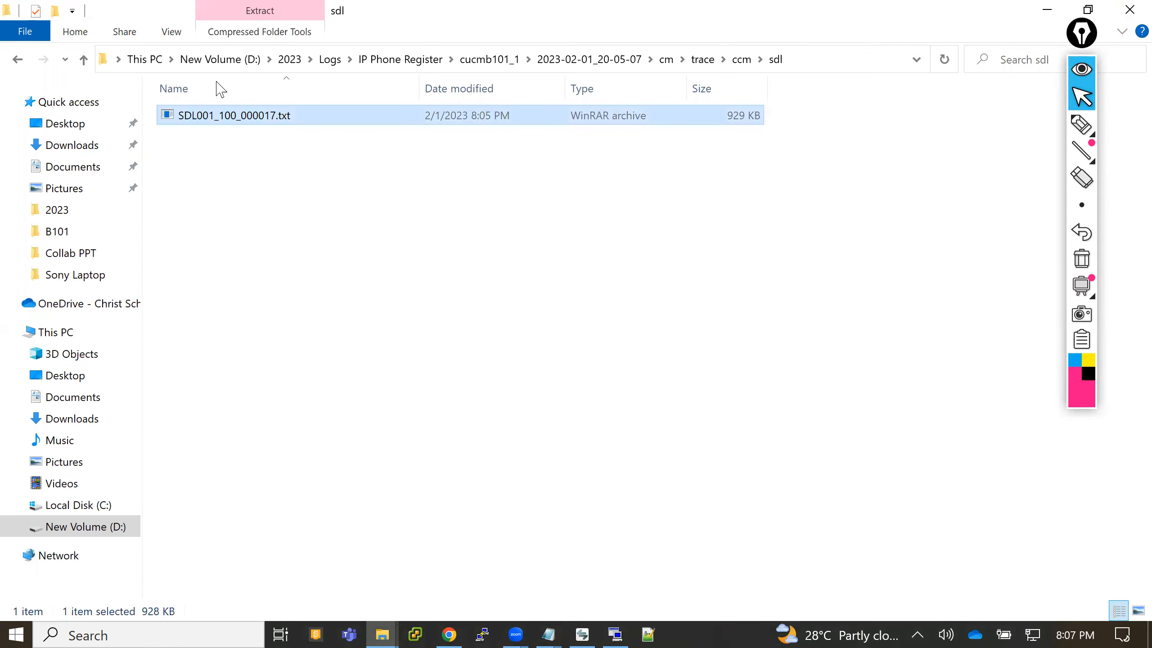
- Go up to the Logs folder and look through the contents of the IP Phone Register folder
click(329, 59)
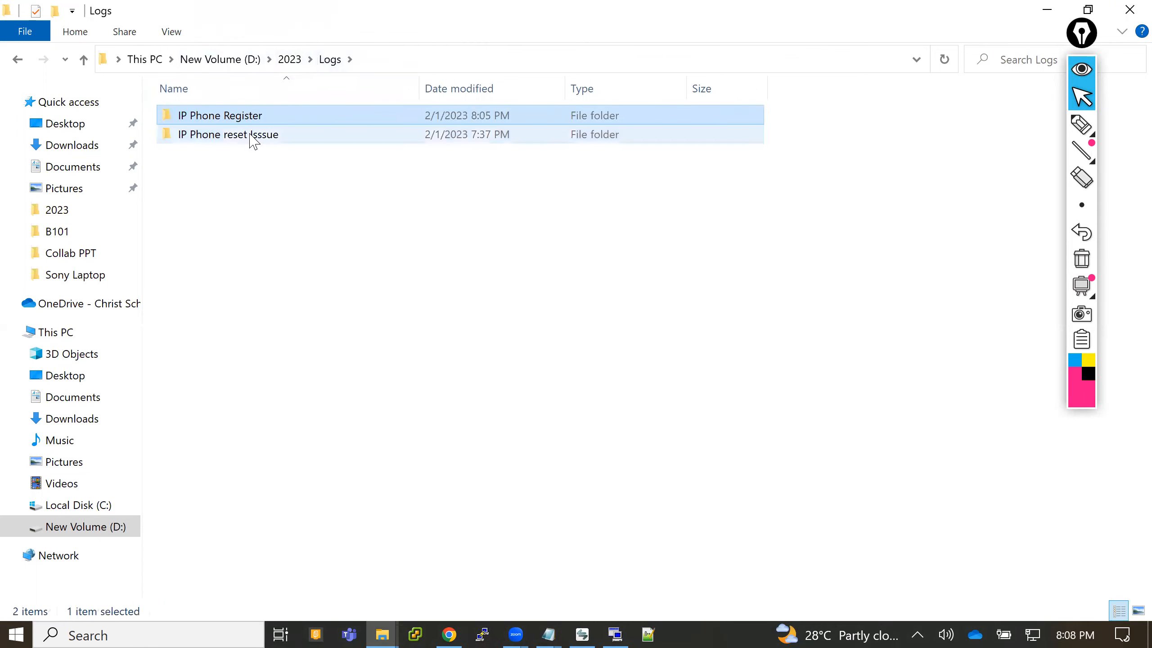
mouse_move(254, 140)
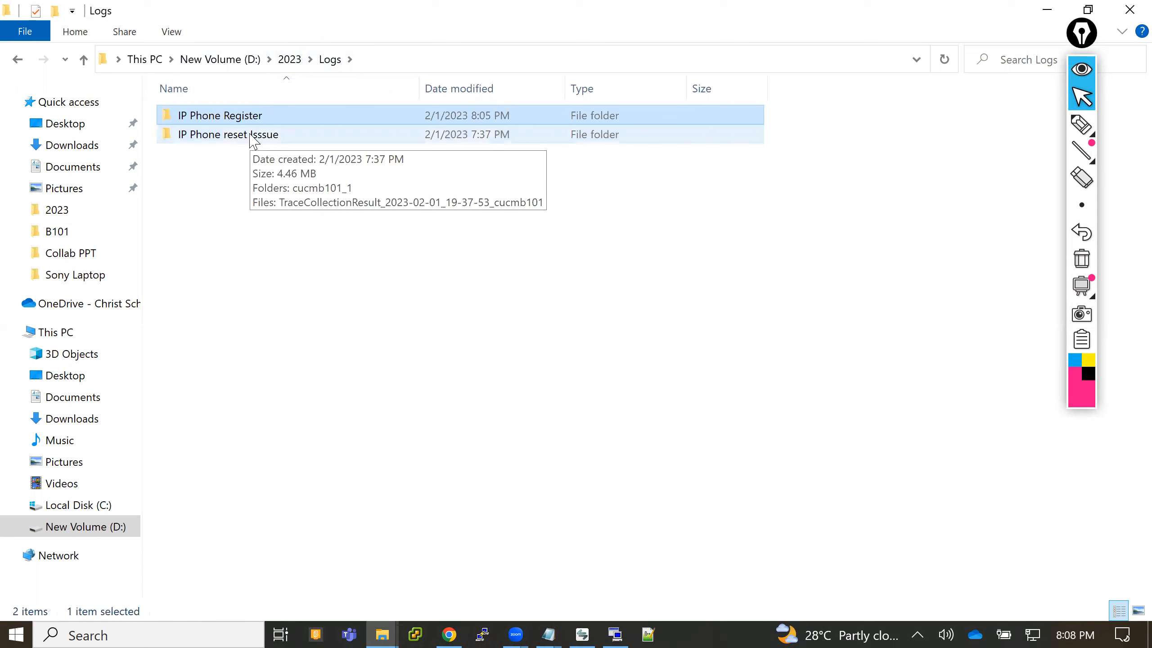
double_click(239, 115)
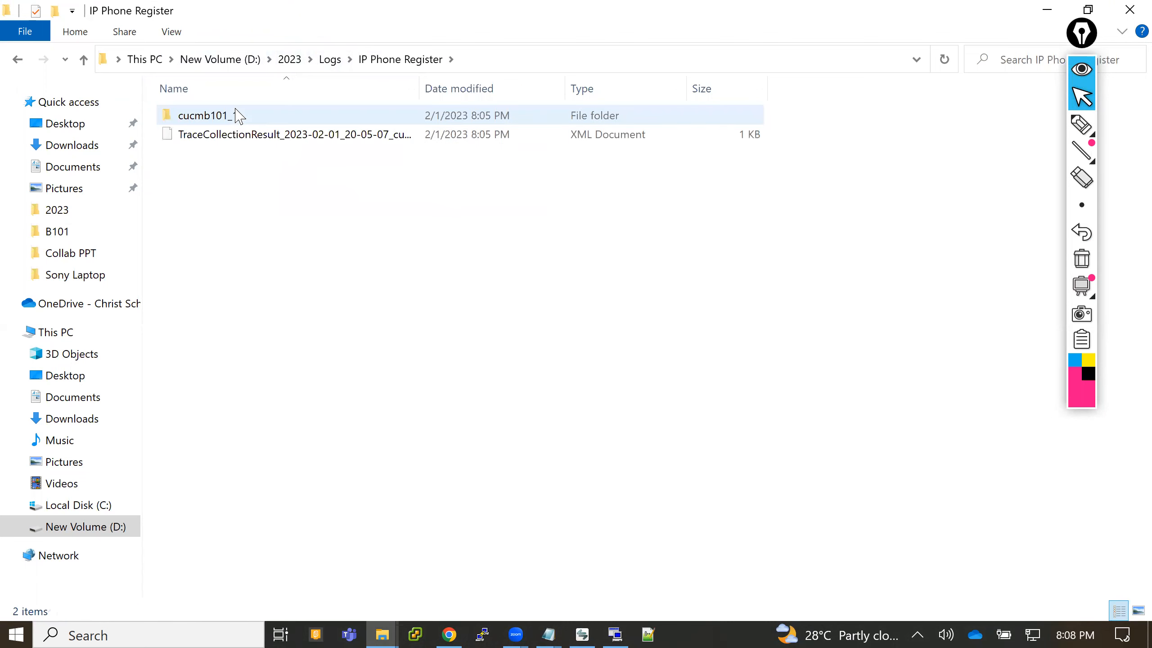
click(239, 116)
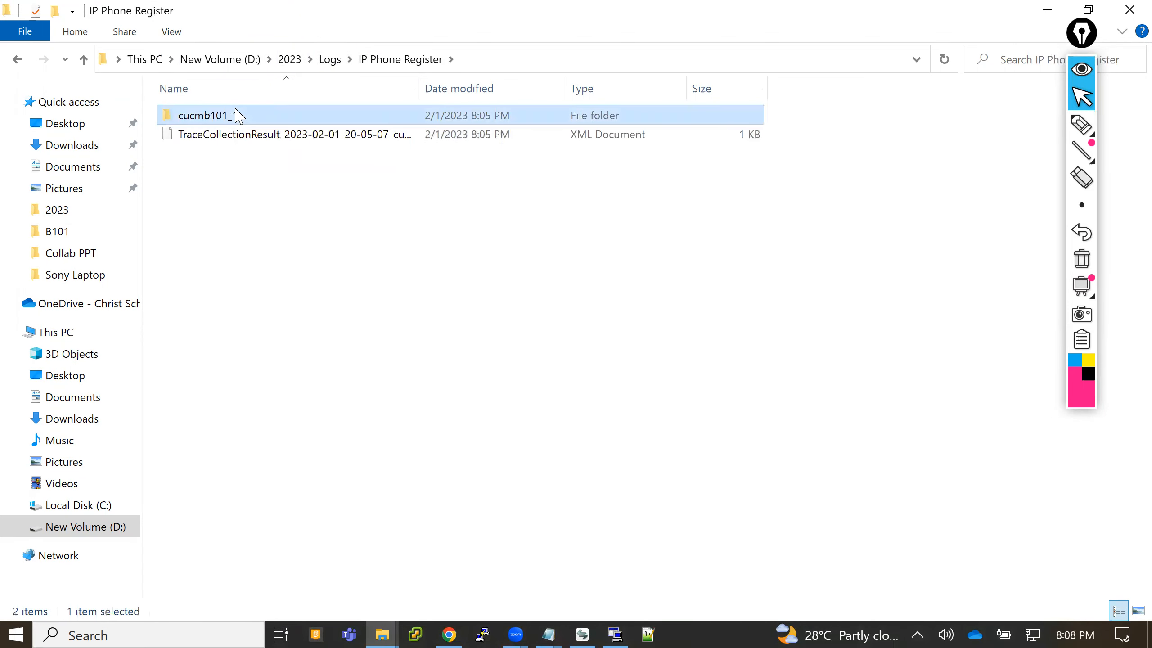
click(243, 135)
drag(242, 135, 293, 173)
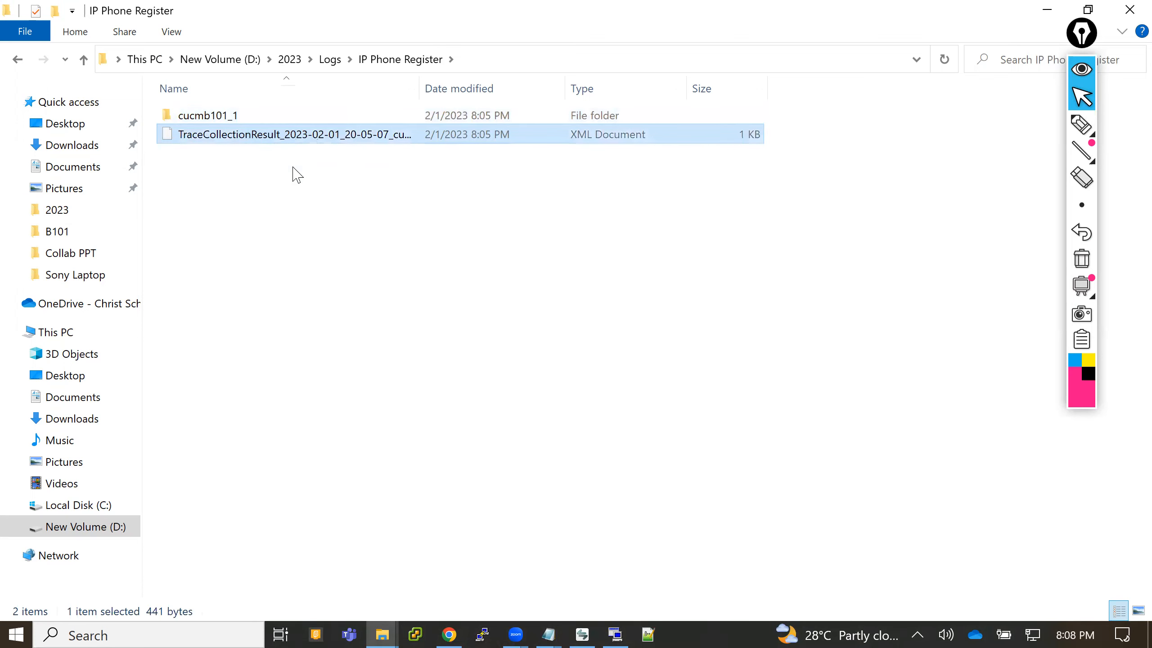
key(super)
click(674, 396)
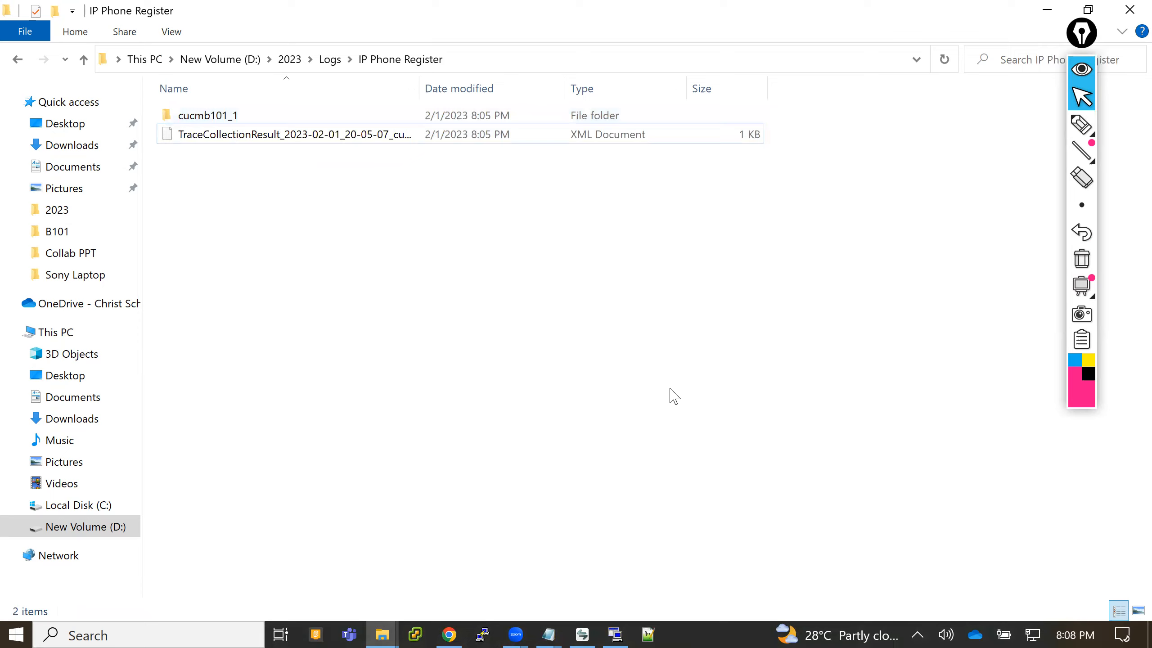
- Close the search results in Notepad++ and return to the Logs folder in File Explorer
click(649, 634)
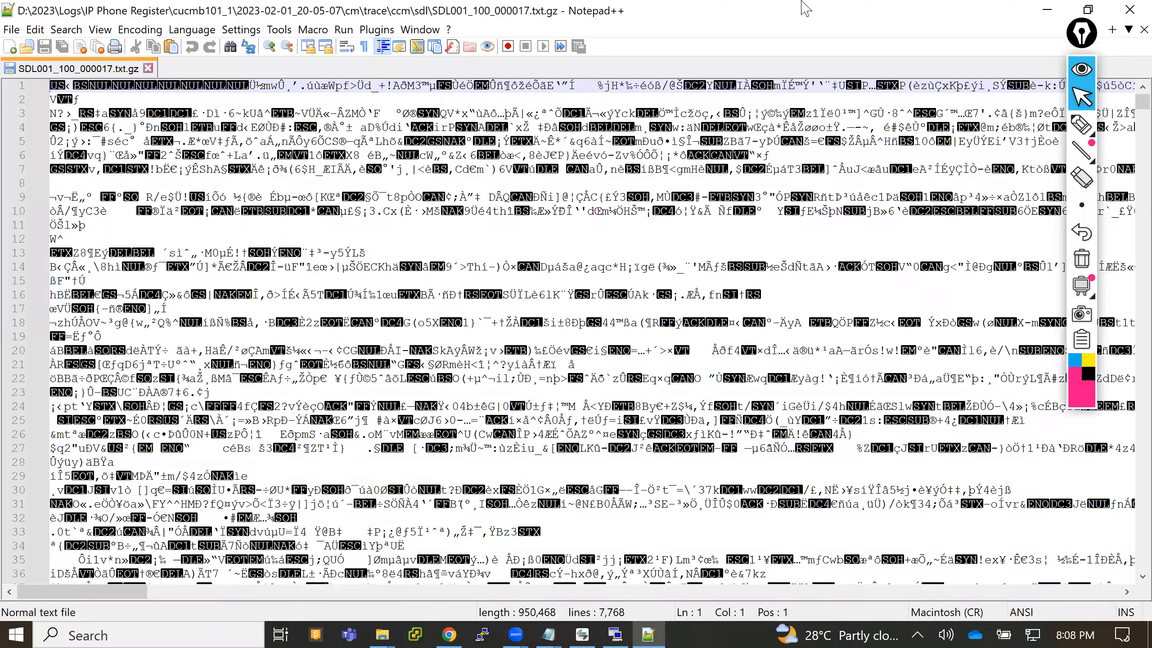
click(1047, 9)
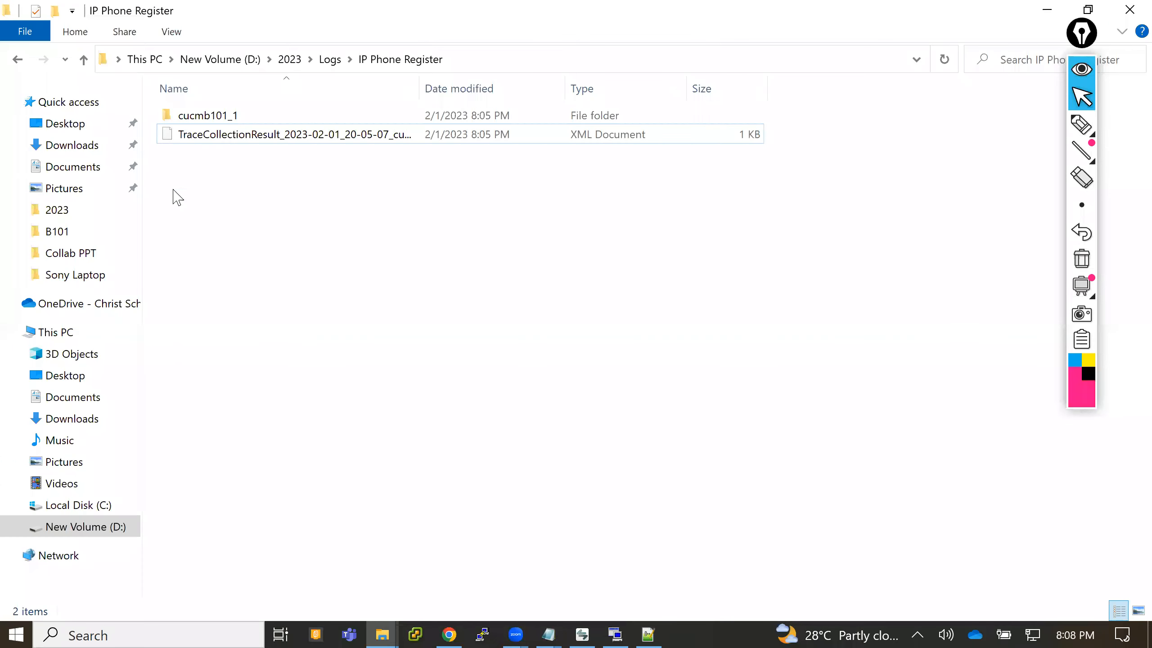
click(18, 61)
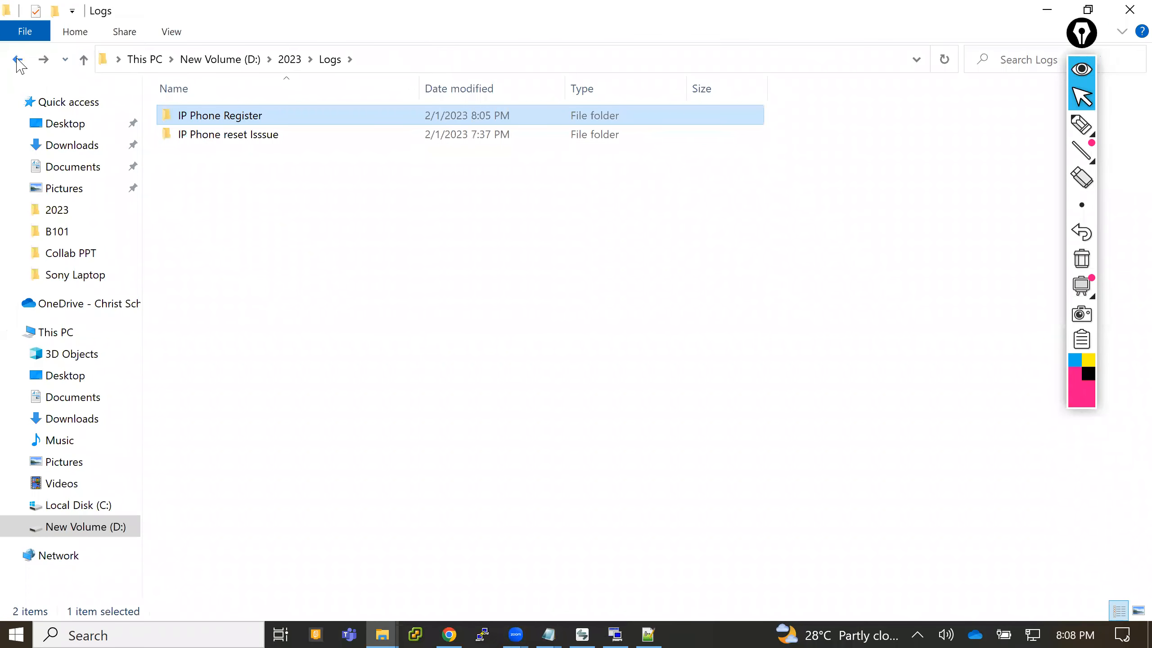
right_click(214, 119)
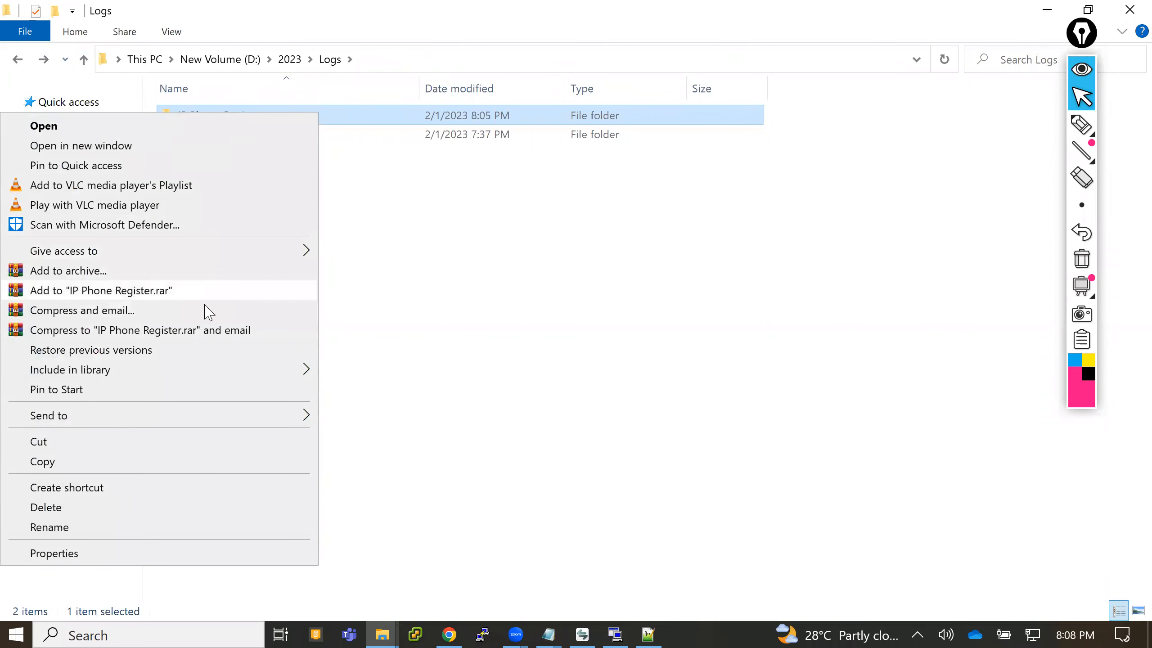
click(429, 294)
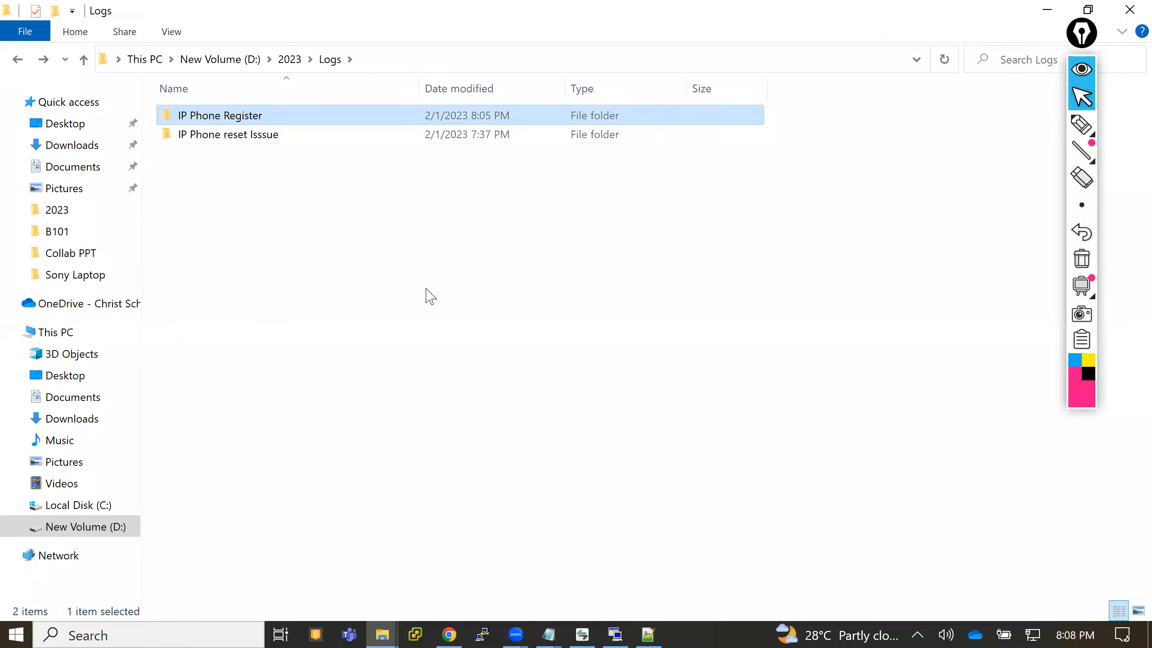
click(428, 295)
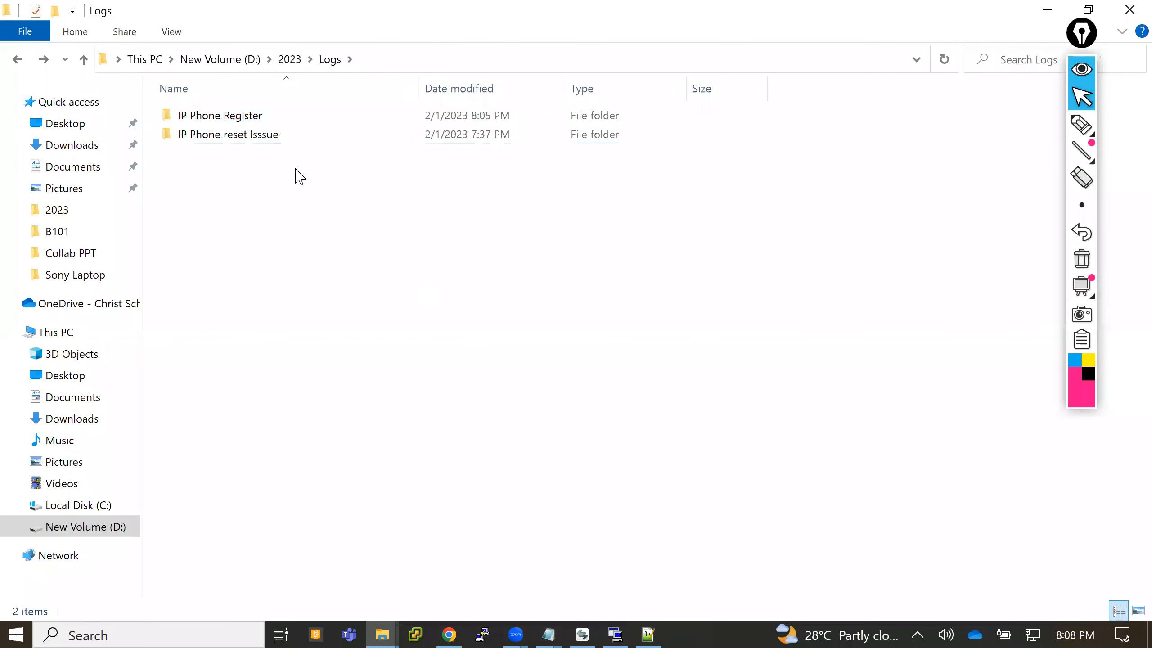
- Open IP Phone Register and go down through cucmb101_1\2023-02-01_20-05-07\cm\trace\ccm to the sdl folder
double_click(235, 116)
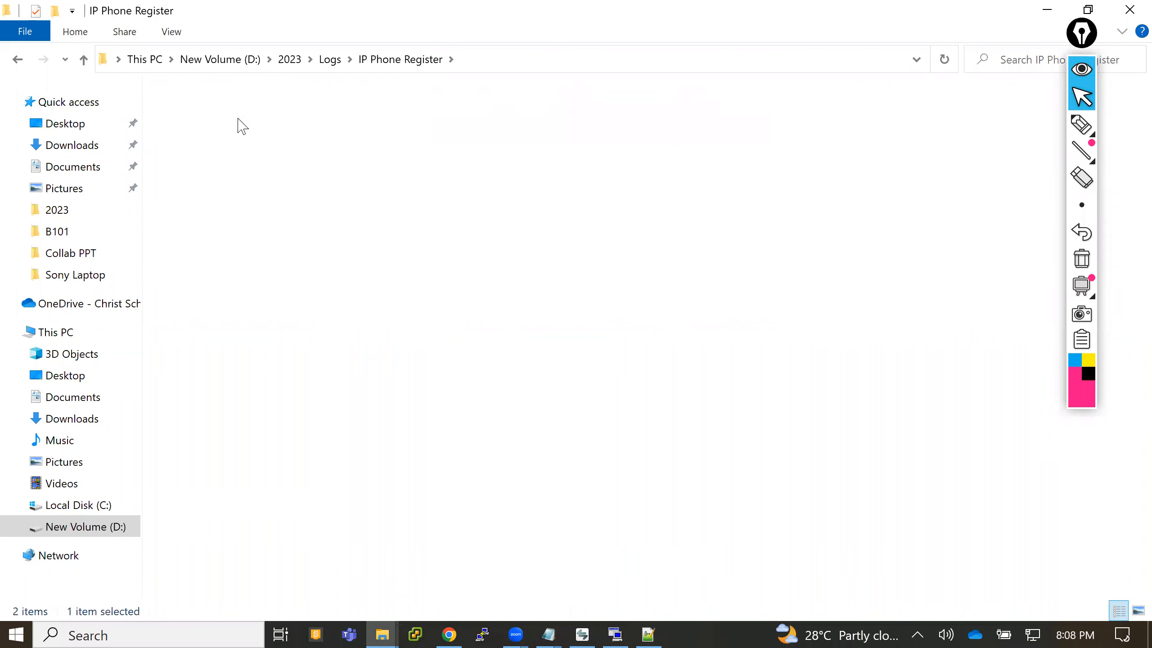
double_click(238, 119)
double_click(238, 119)
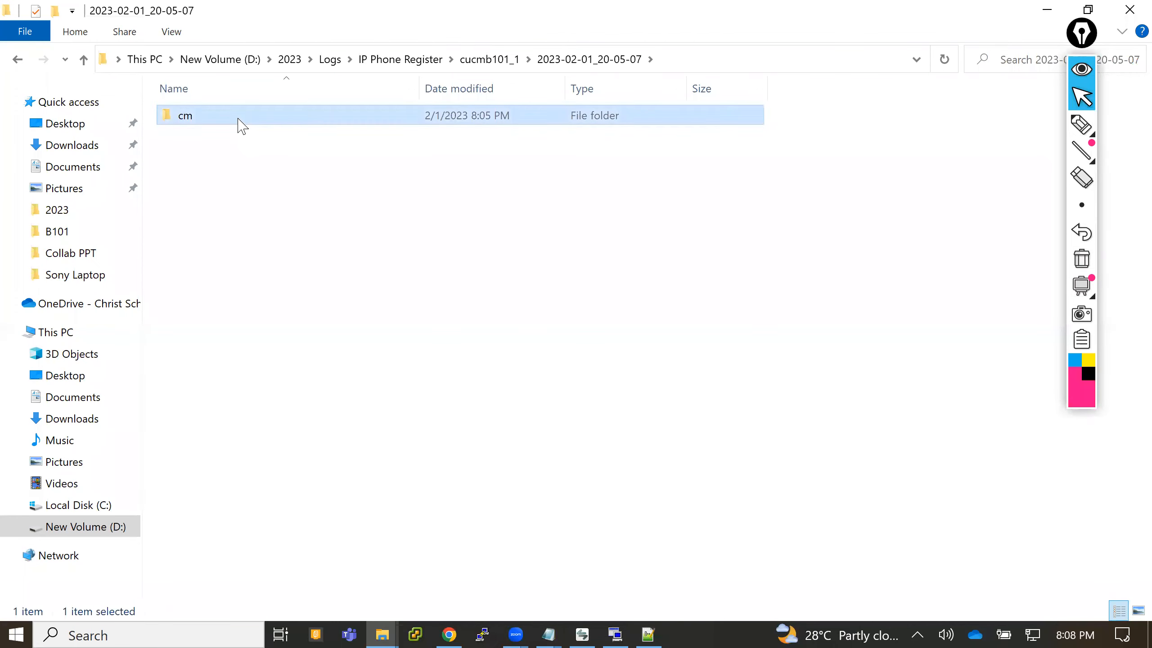
double_click(239, 119)
double_click(238, 119)
double_click(238, 119)
double_click(238, 119)
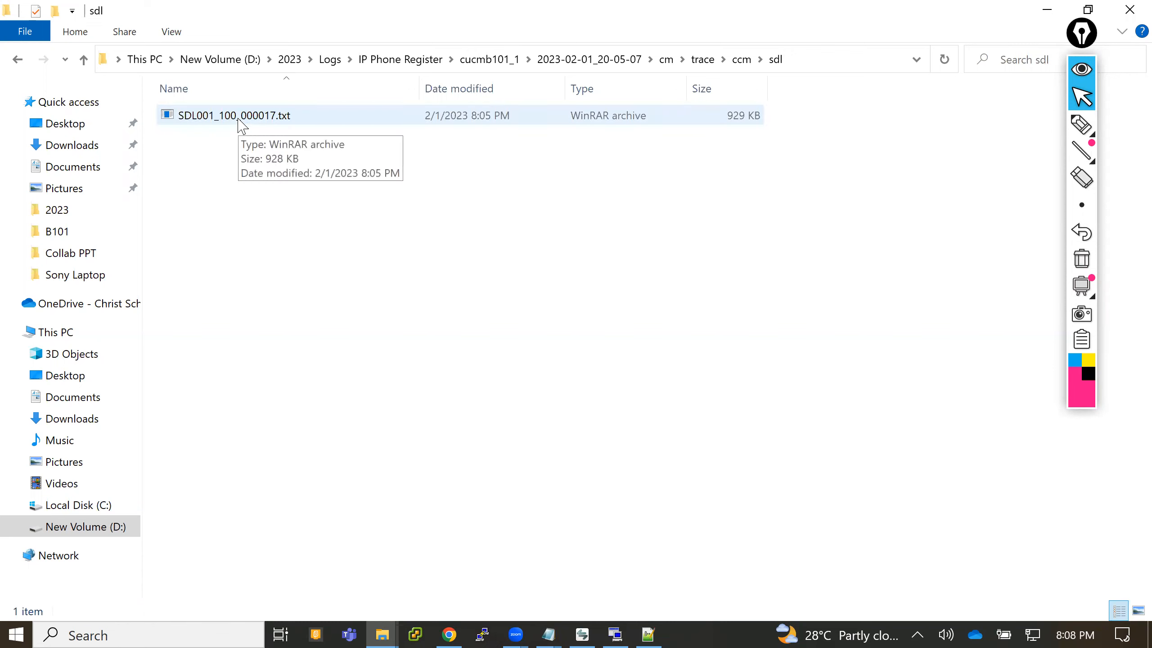
- Open the SDL001_100_000017.txt archive in WinRAR, dismiss the purchase notice and close the archive window
double_click(239, 119)
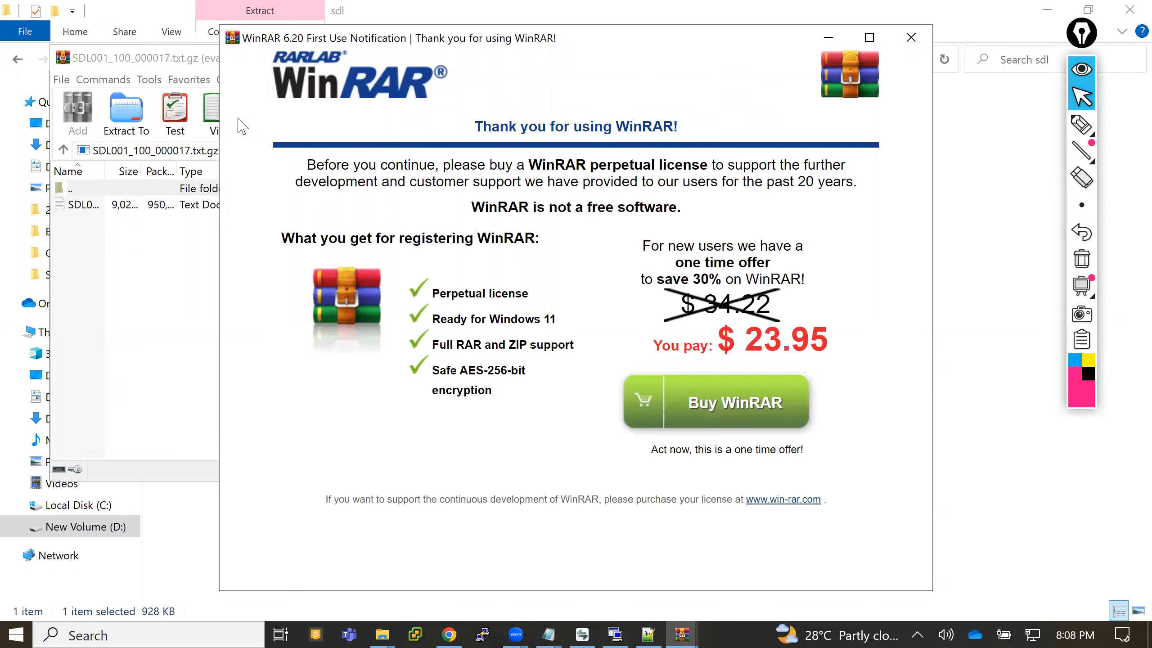
click(911, 38)
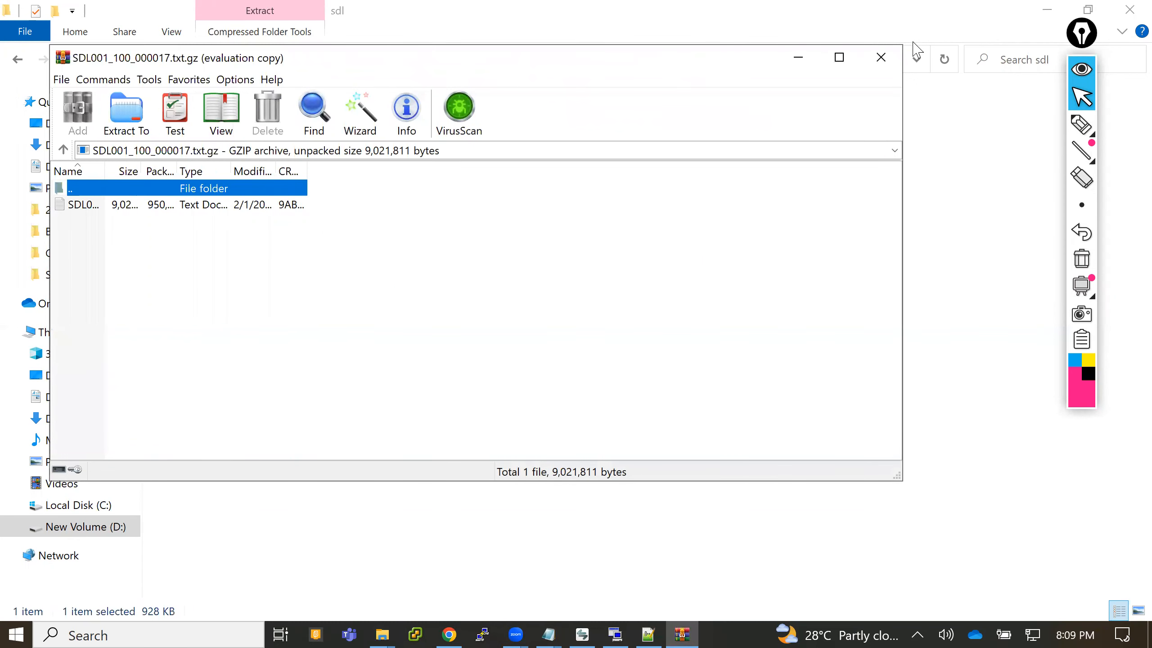
click(882, 58)
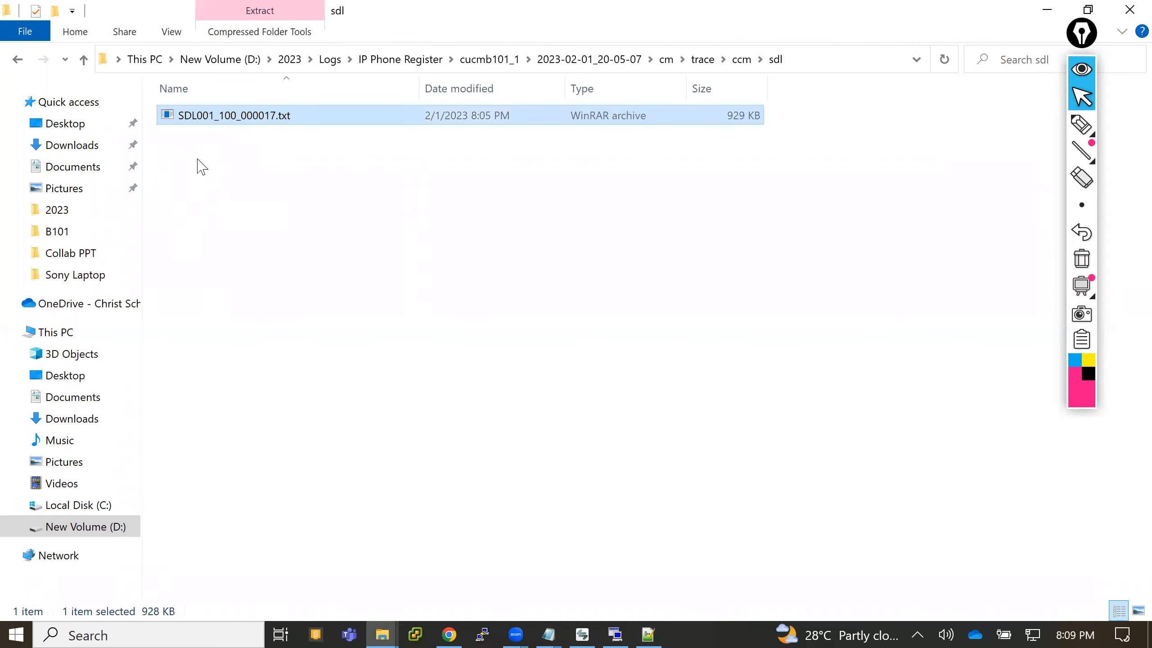
- Extract the SDL001_100_000017.txt archive with WinRAR into the proposed subfolder of the same name inside sdl
right_click(220, 120)
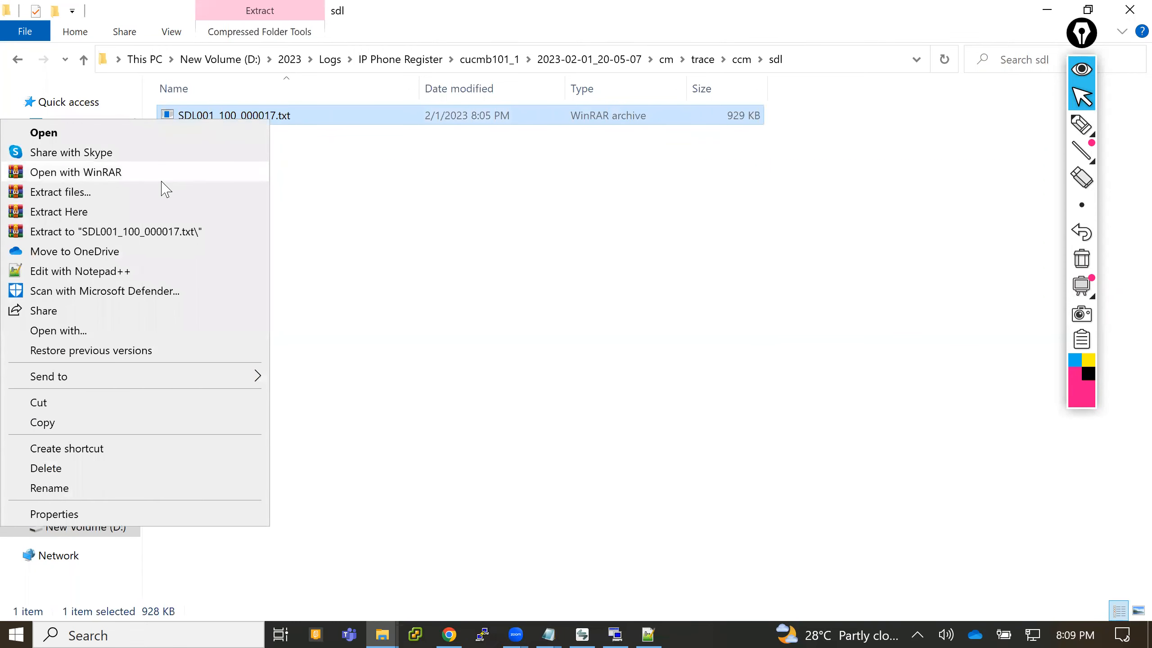
click(163, 193)
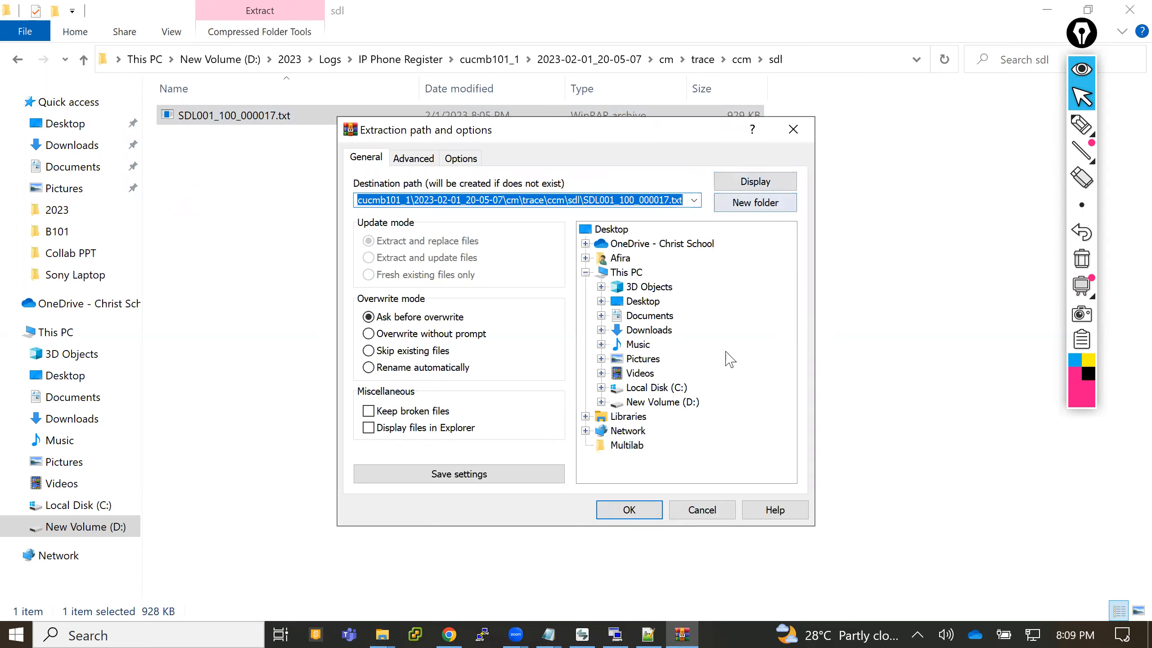
click(625, 517)
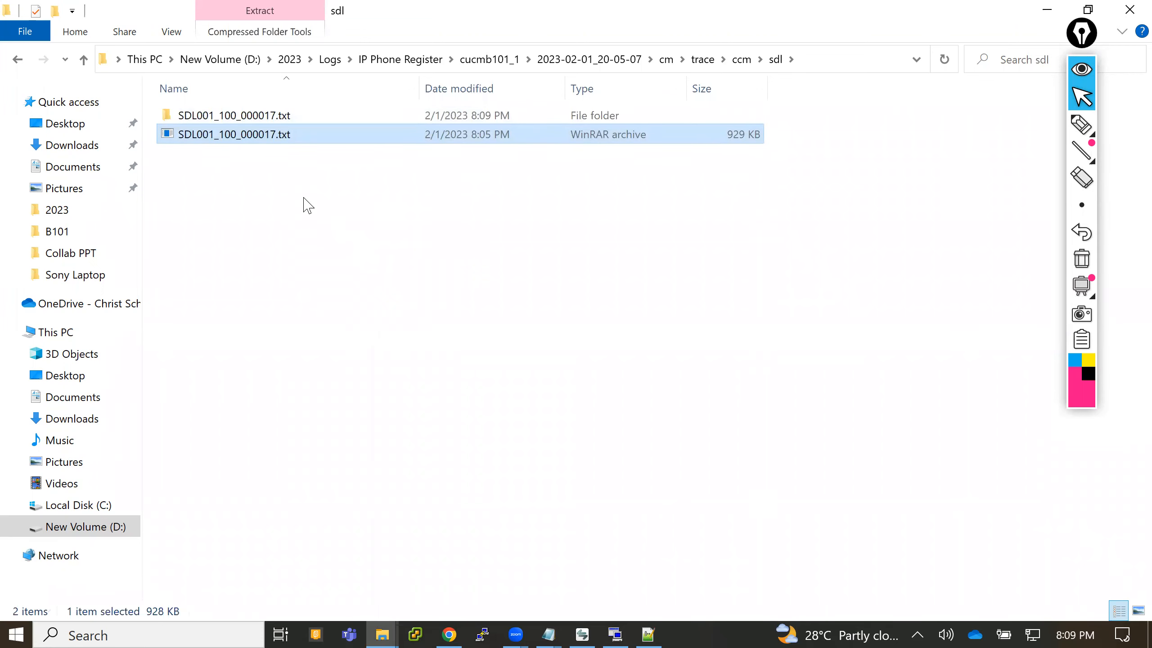
- Open the extracted SDL001_100_000017.txt log in Notepad++ and move the floating annotation toolbar clear of the window controls
double_click(274, 117)
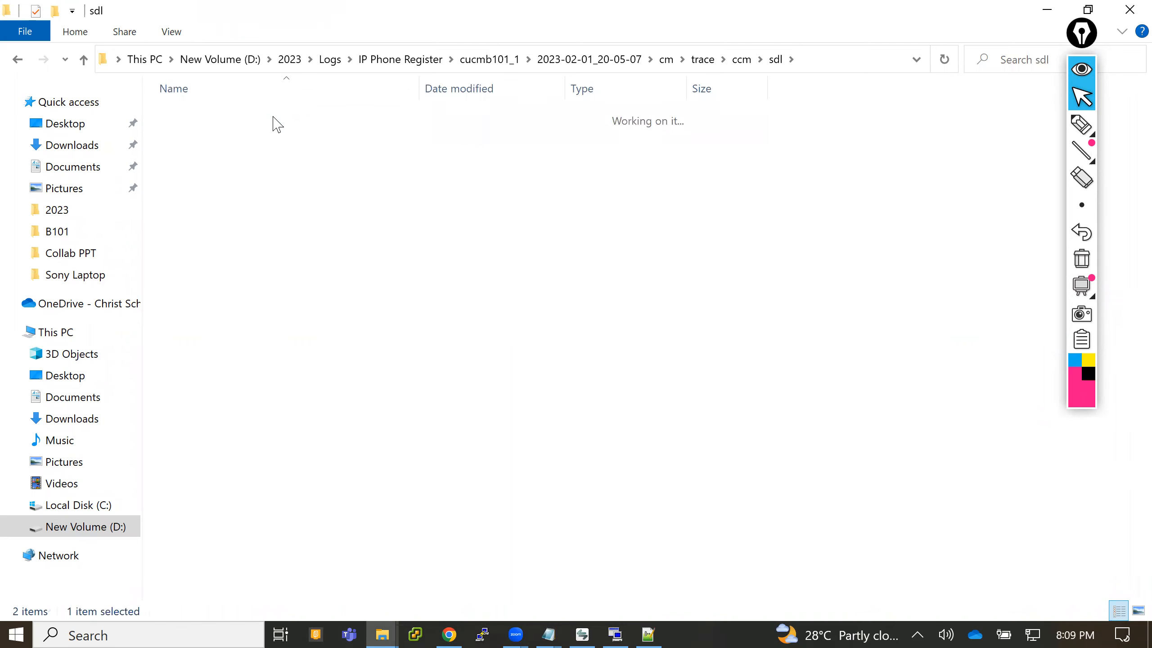
drag(277, 125, 650, 630)
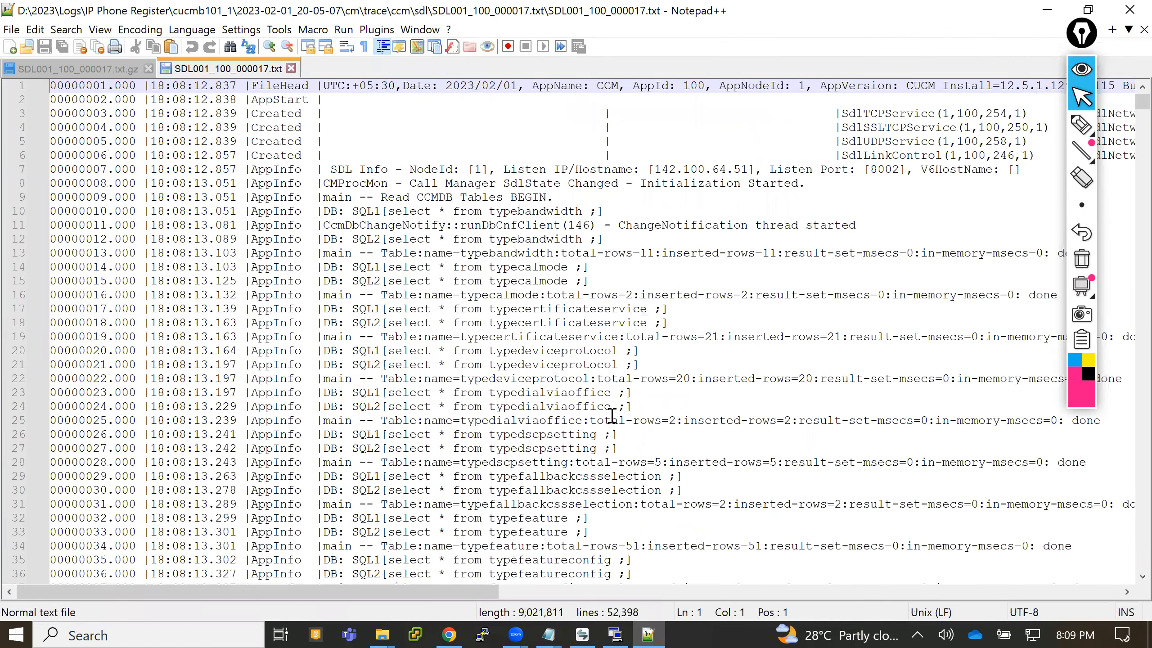
click(1083, 37)
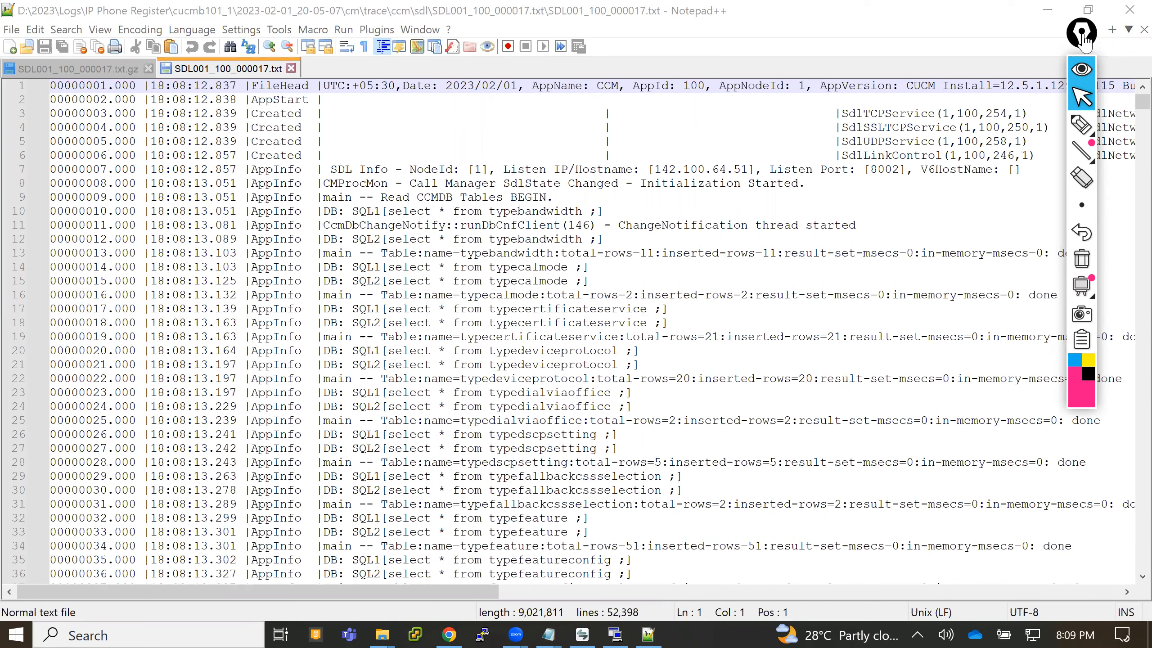
drag(1084, 41, 981, 166)
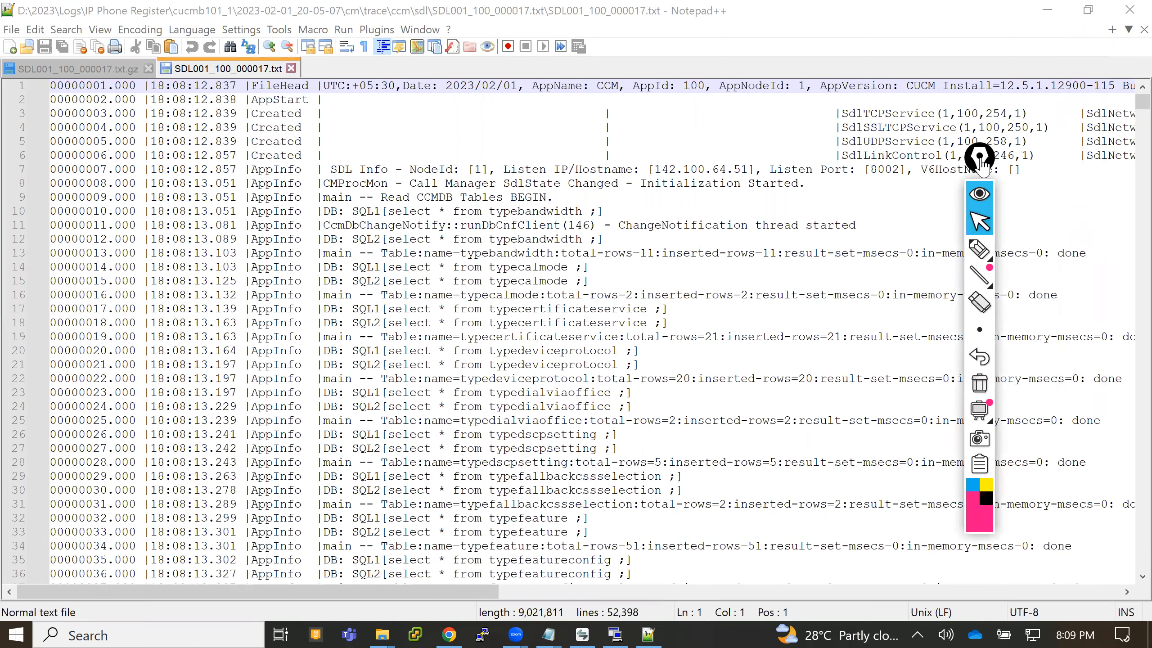
click(742, 214)
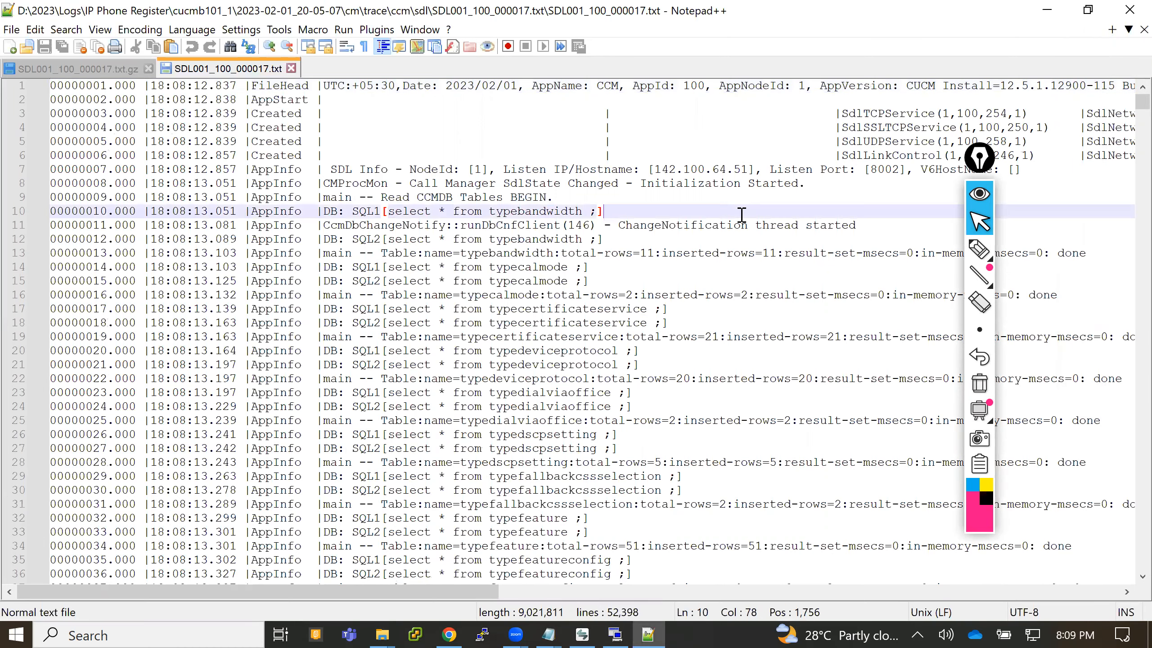
- Search all files in the IP Phone Register folder for SEPAC7E8AB7AD7F again and move the annotation toolbar off the results
key(ctrl+shift+f)
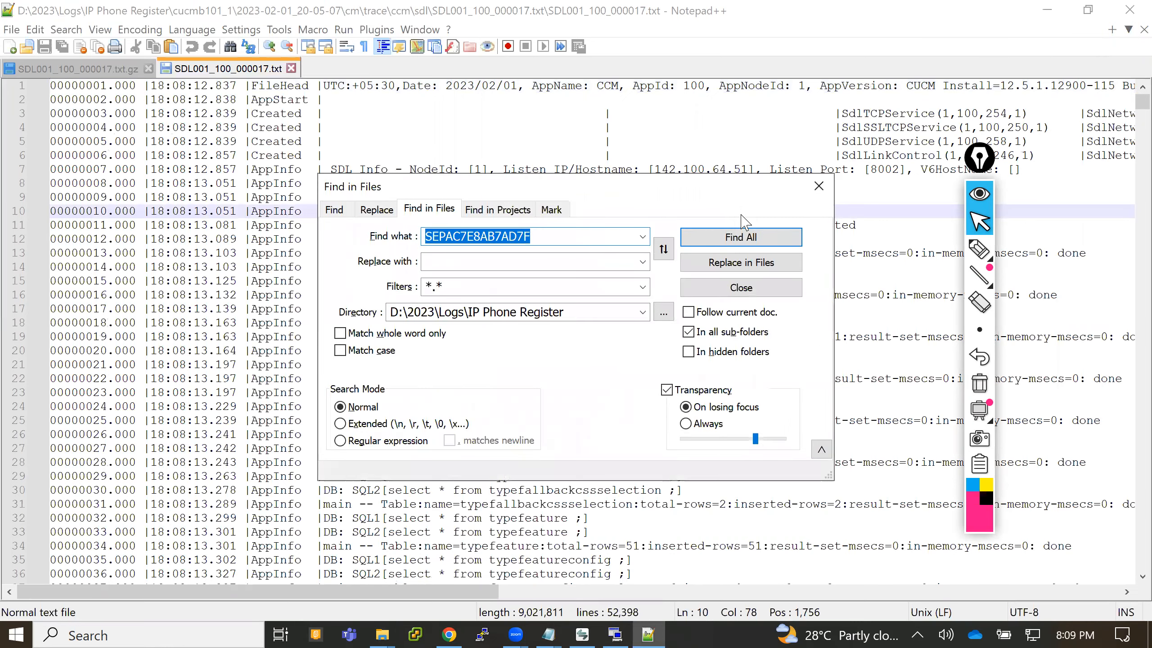
click(751, 239)
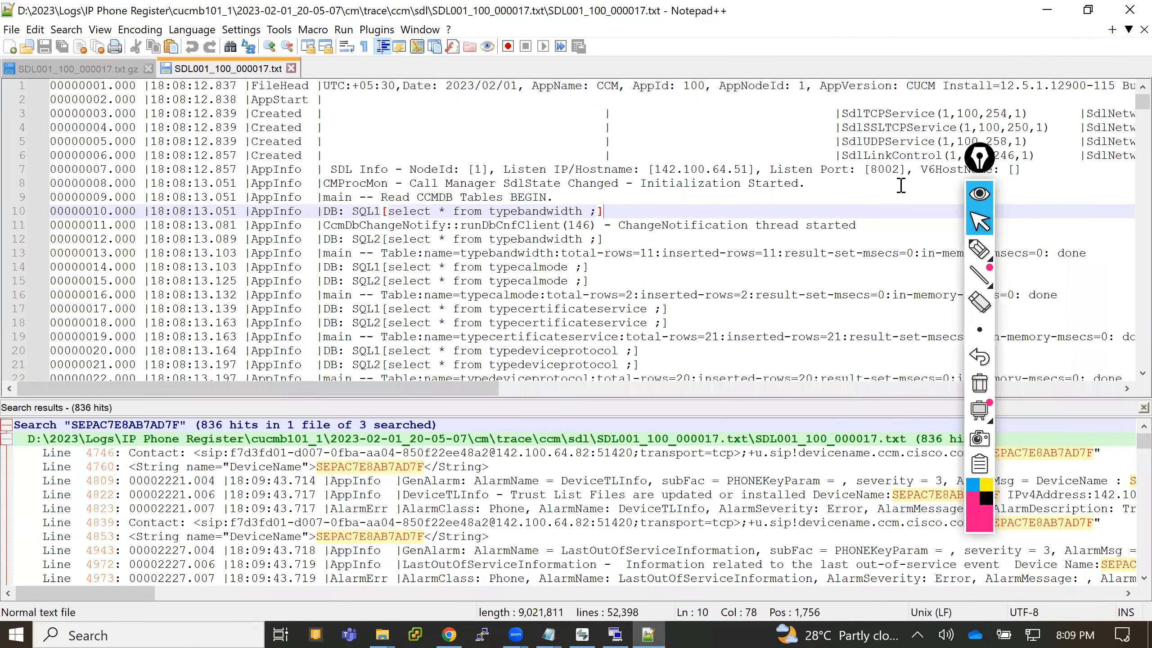
click(979, 164)
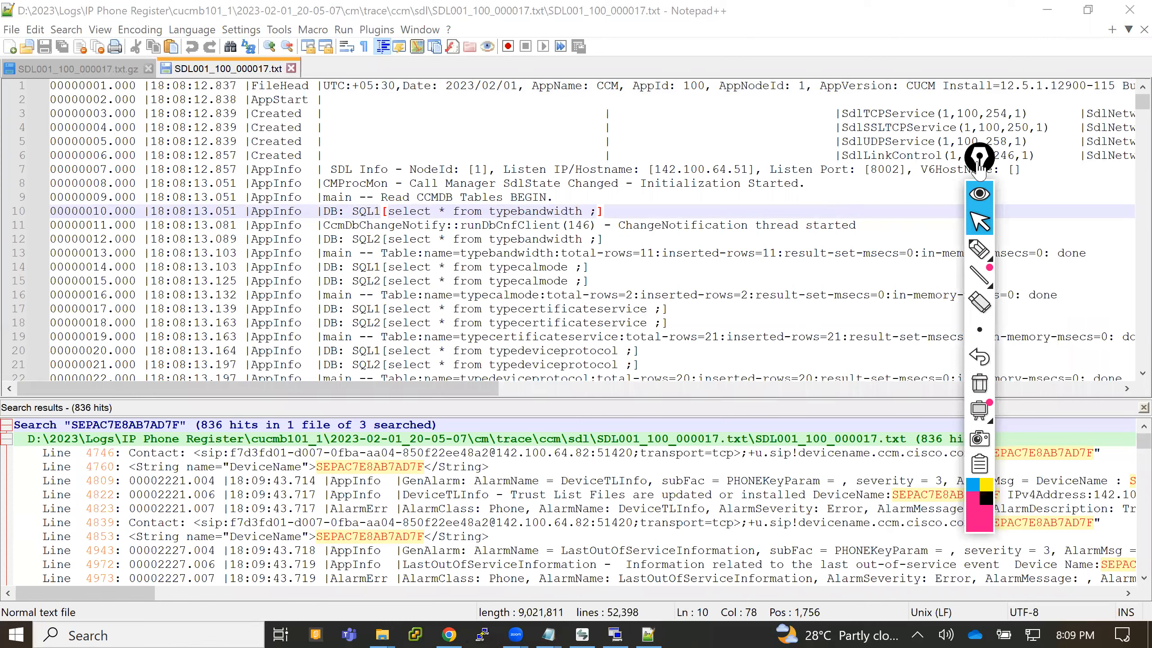
drag(980, 166, 1124, 50)
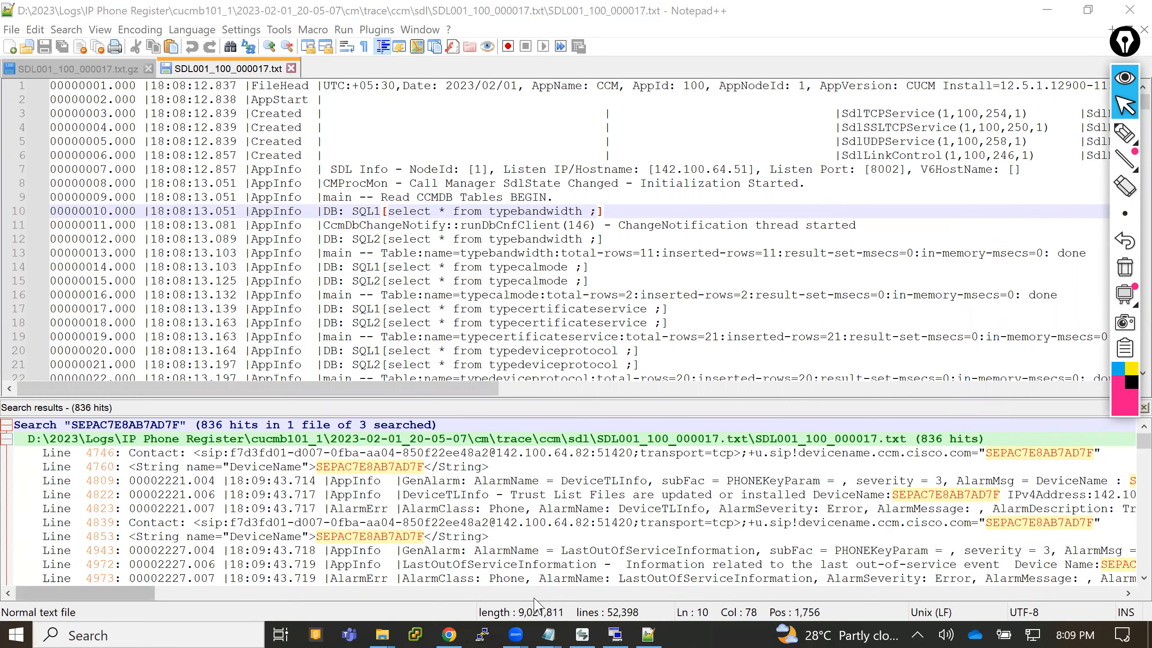
- Go to the line 4746 search hit and view the start of its REFER message, moving the annotation toolbar aside
double_click(420, 453)
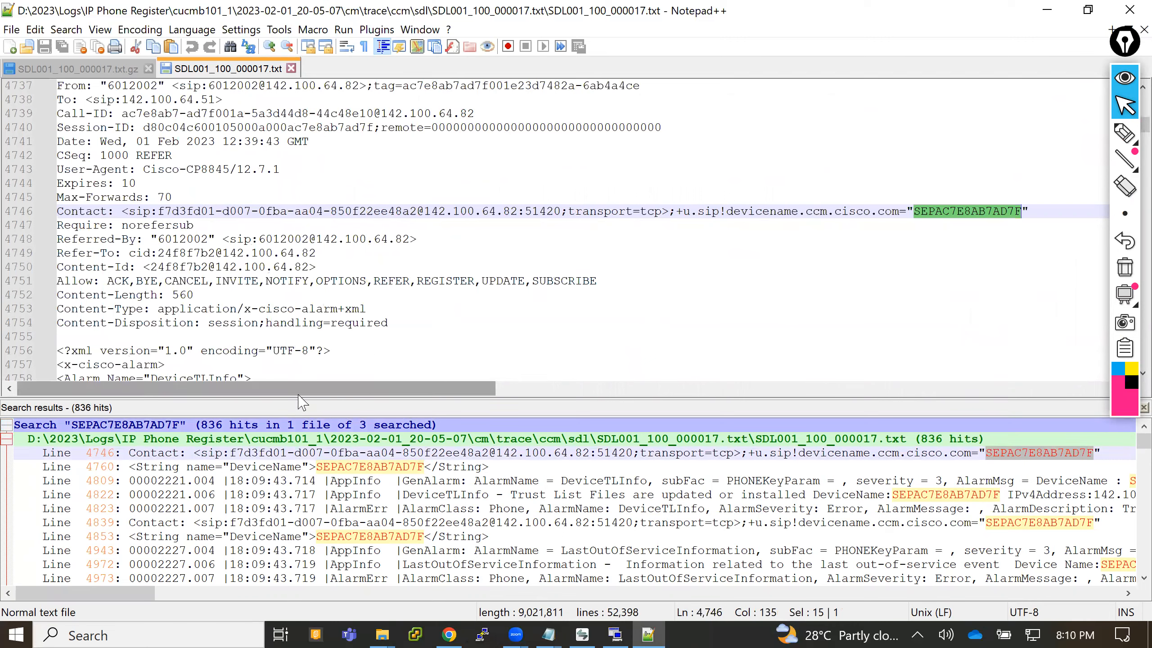
click(1124, 53)
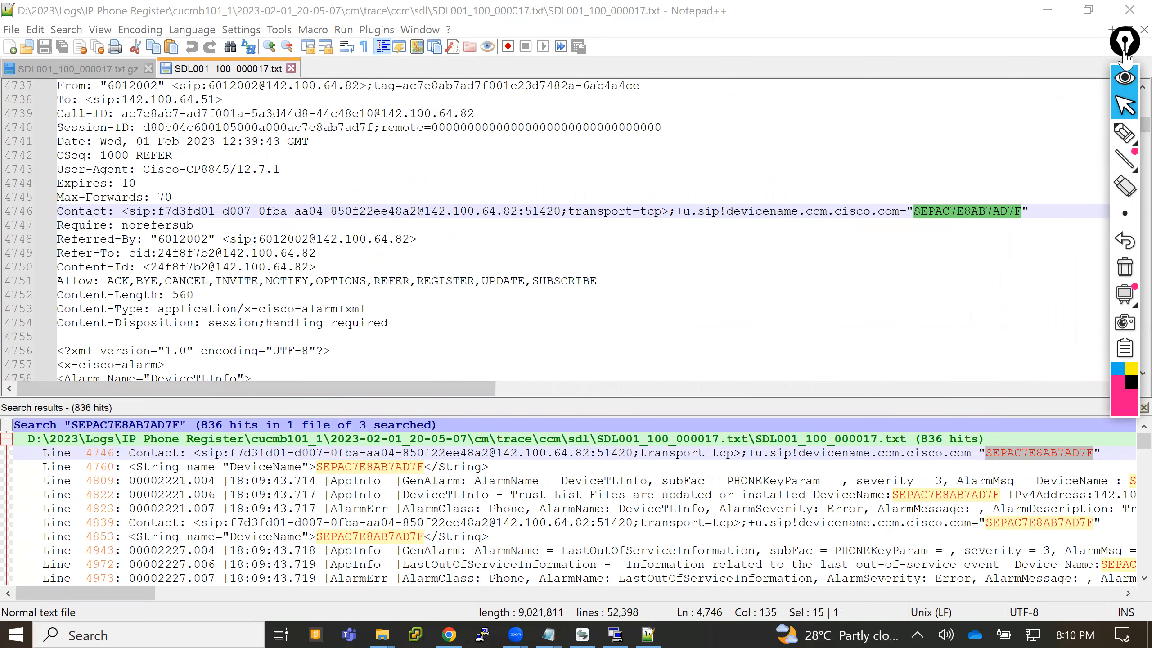
click(1125, 53)
scroll(1127, 93, up, 1)
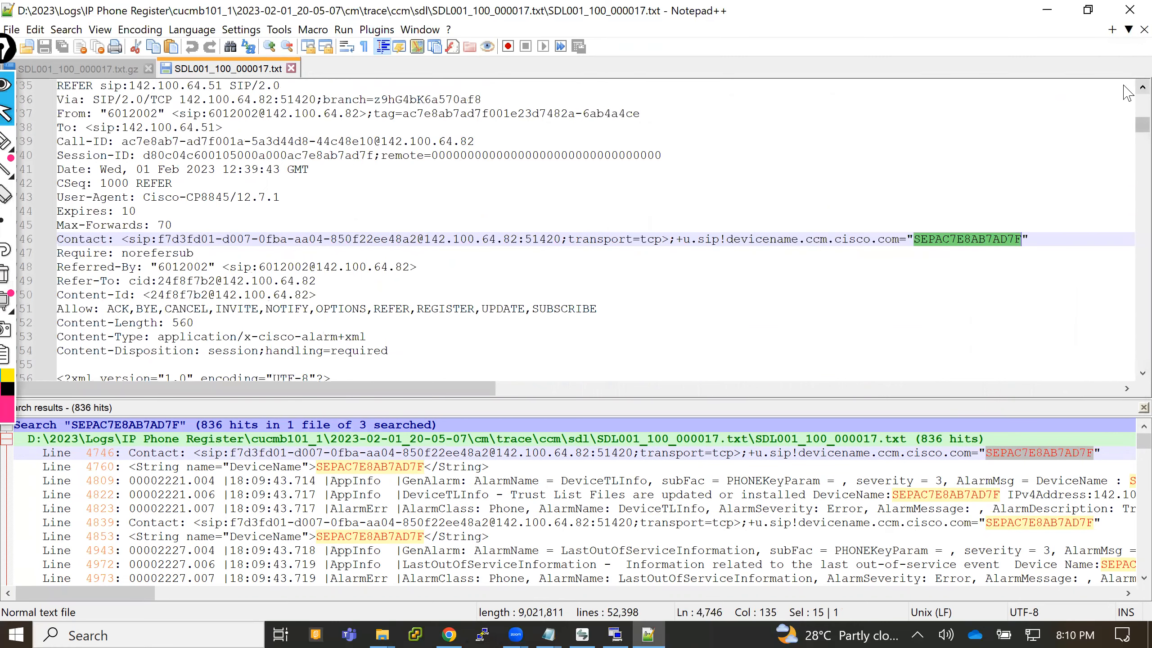
- Insert a blank line and the marker line "@@@@@ Refer1" above the 00002219.002 incoming SIP TCP entry that precedes the REFER message
scroll(1128, 93, up, 2)
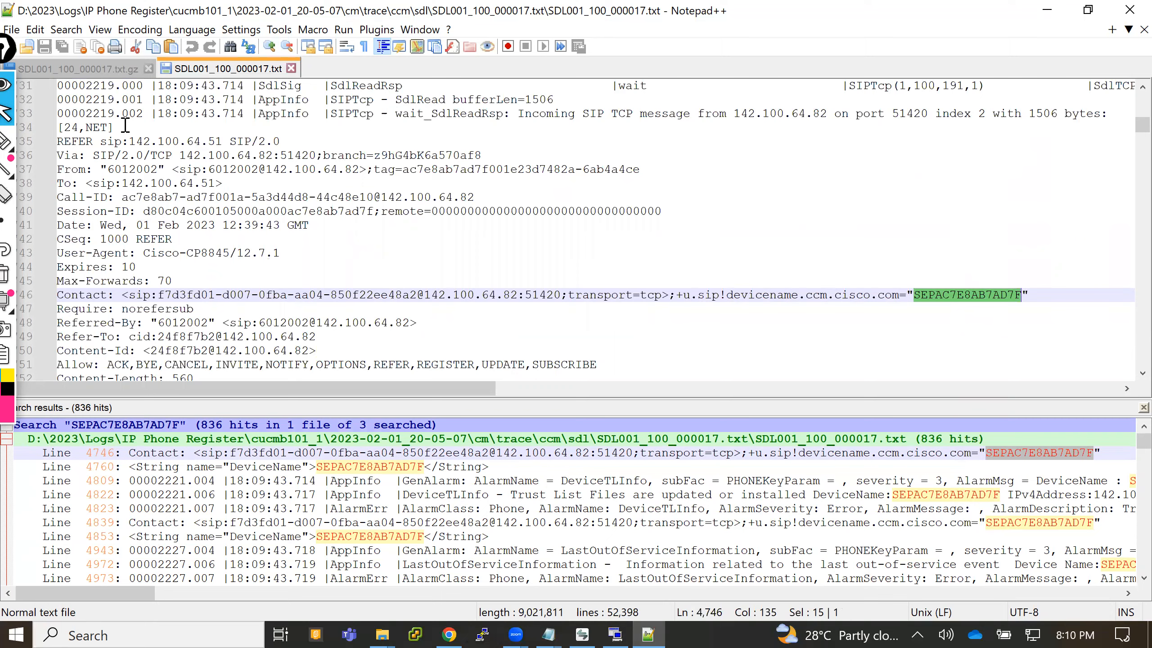
click(60, 112)
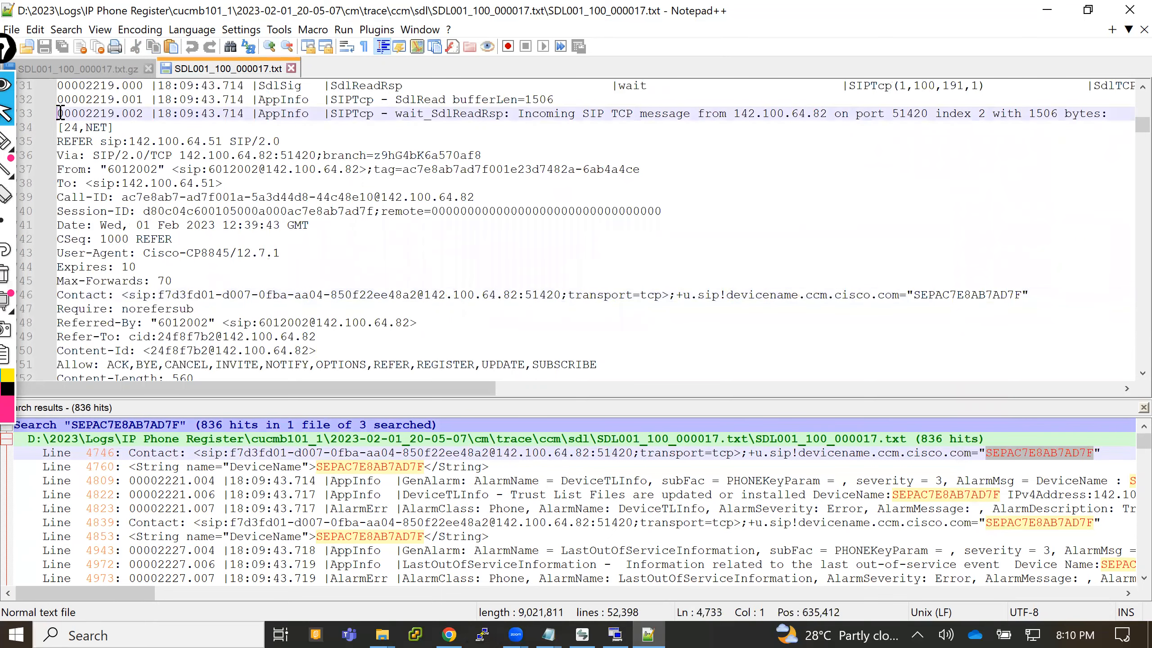
key(Return)
key(Return)
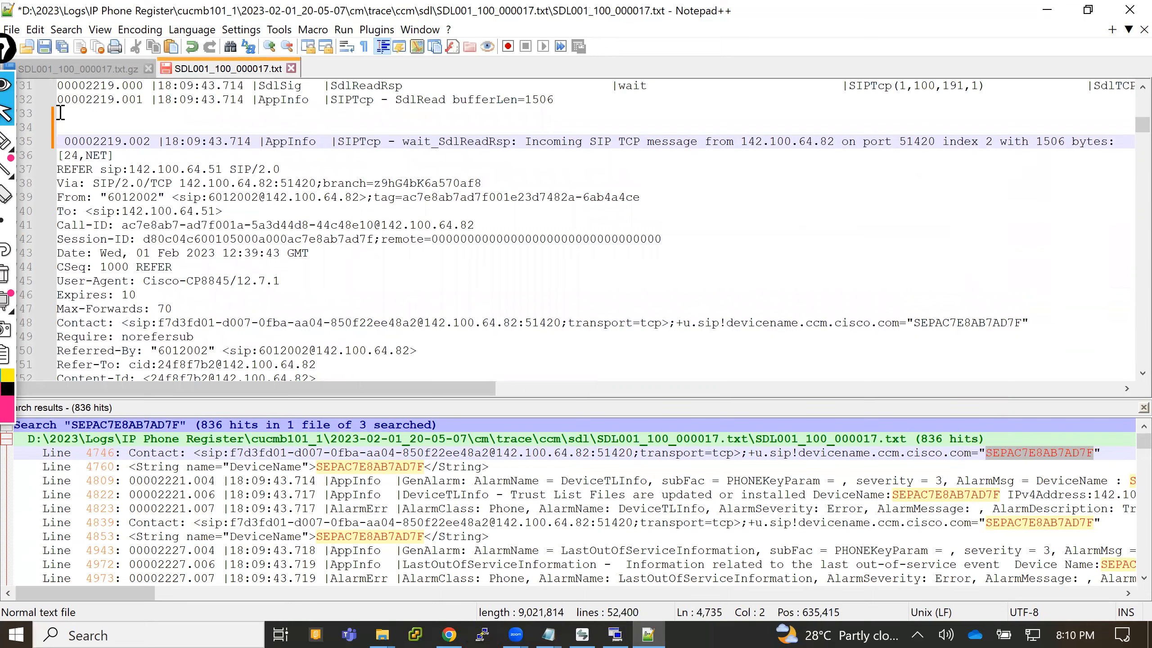
text(@@)
key(BackSpace)
key(BackSpace)
key(BackSpace)
key(Up)
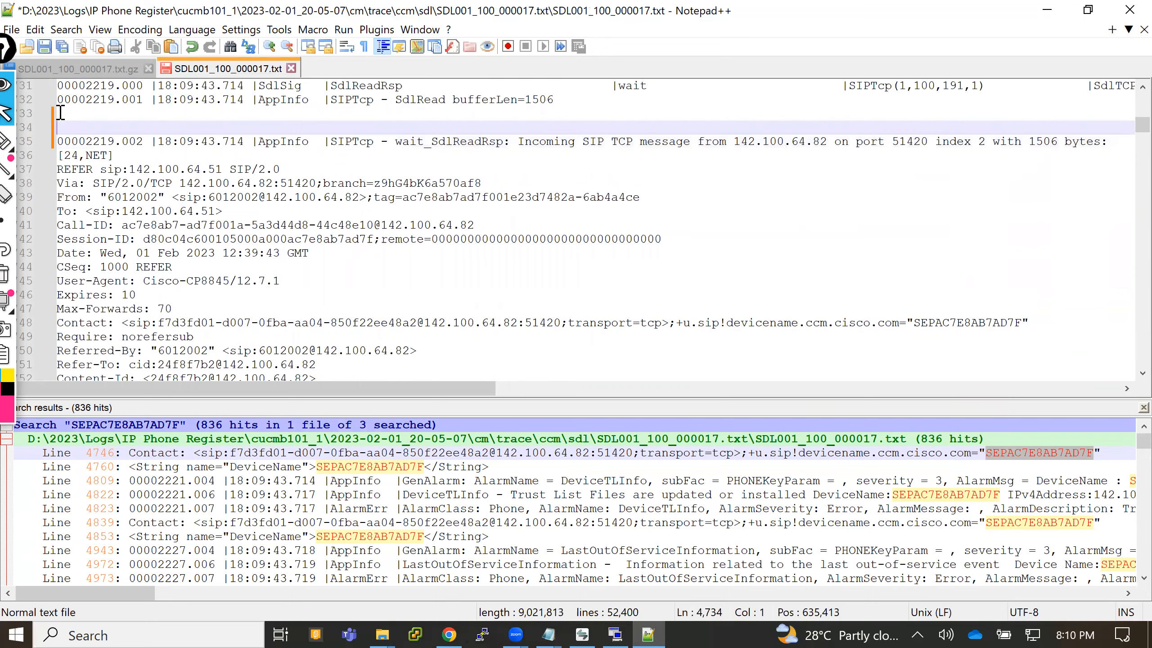
text(@@@@@)
mouse_move(12, 175)
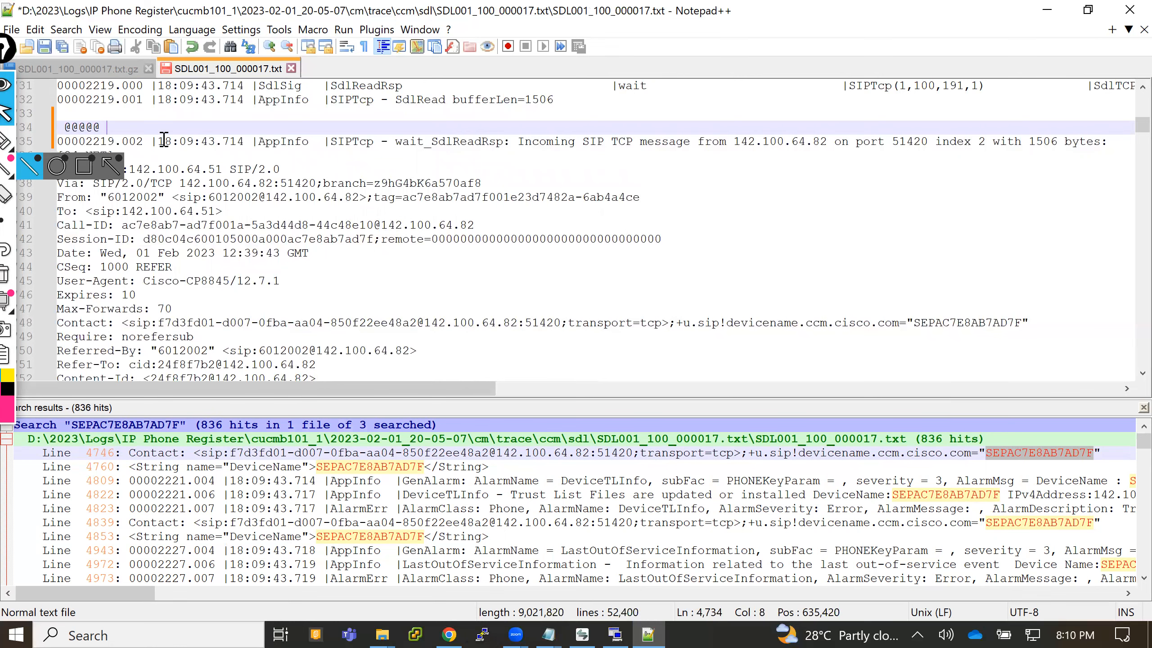
text(Refer1)
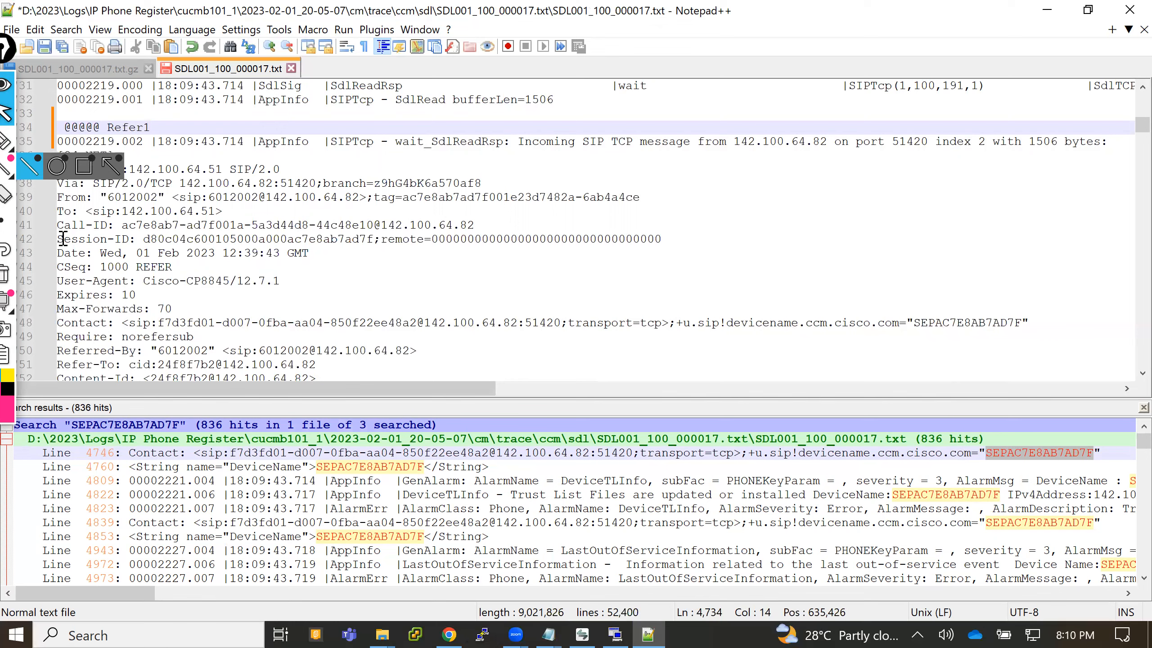
- Select the whole Call-ID line in the REFER message under the Refer1 marker
drag(60, 225, 481, 225)
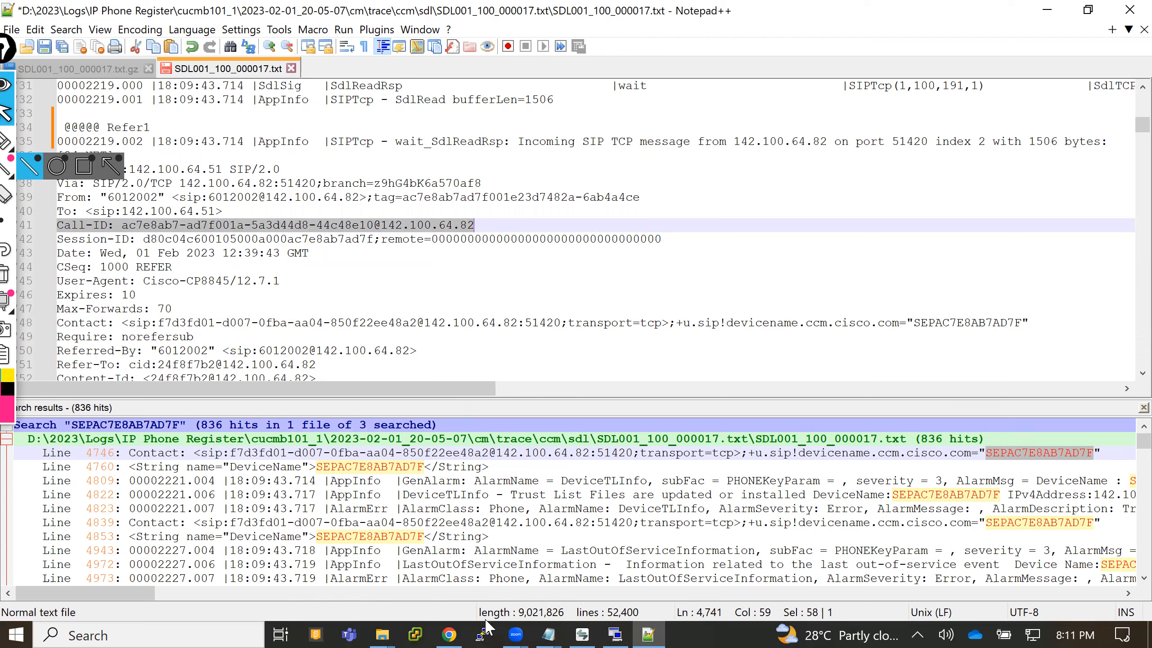
- Go to the line 4809 search hit, view the full DeviceTLInfo alarm entry and highlight its CTL_Signature line
click(421, 479)
double_click(421, 479)
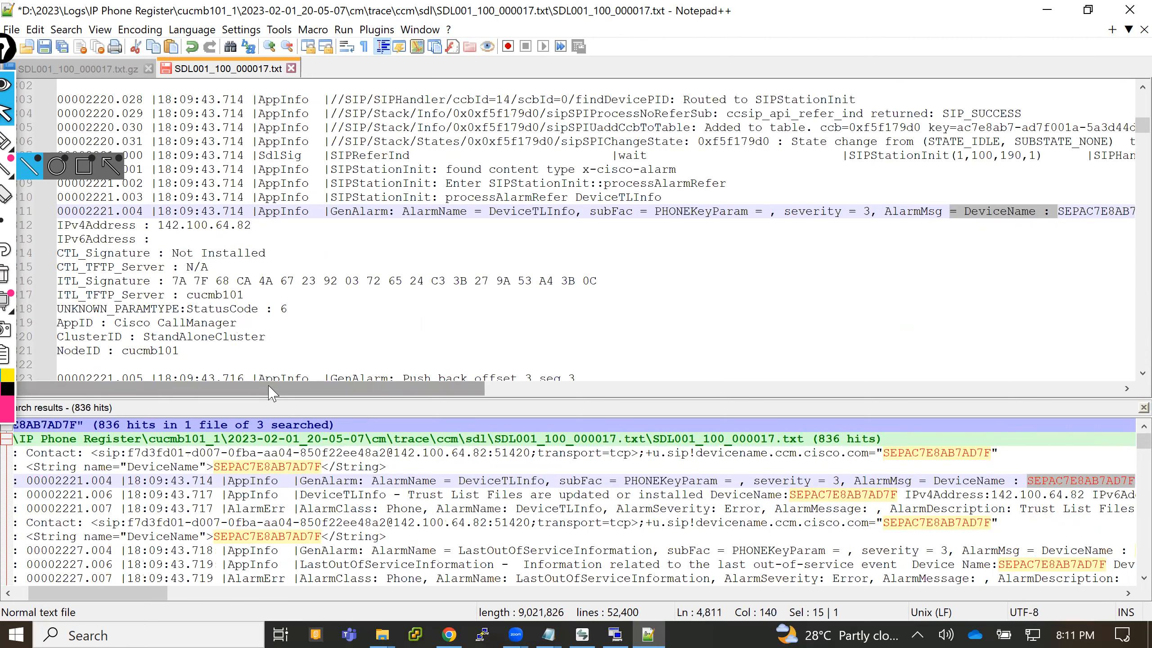
drag(271, 393, 385, 388)
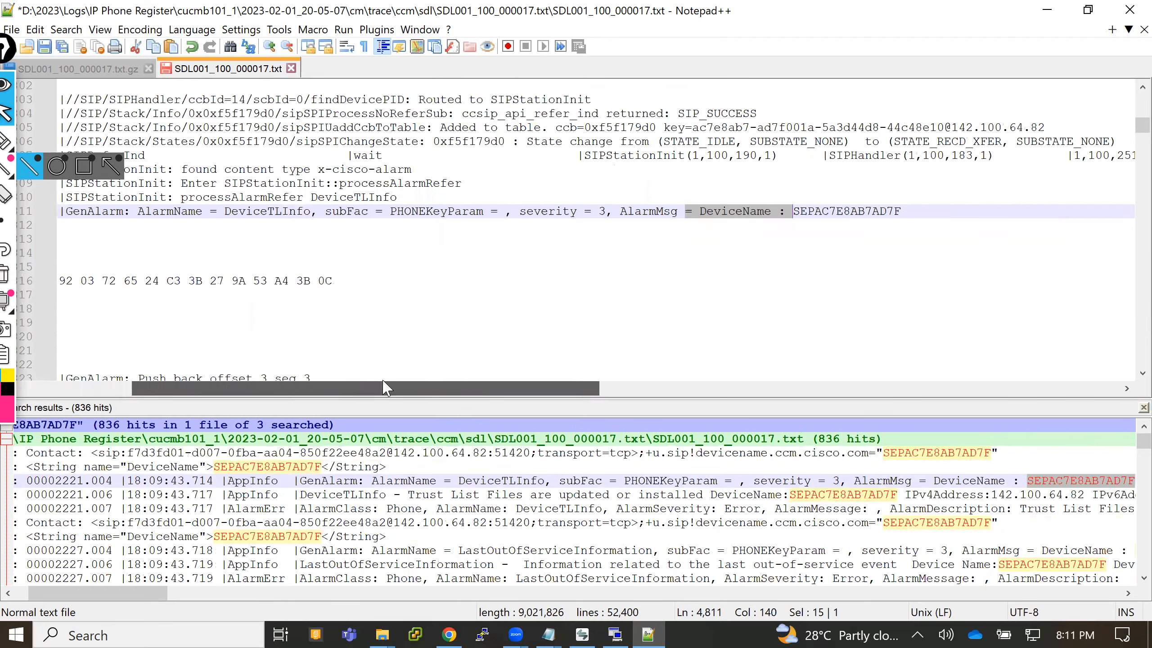
drag(386, 388, 243, 398)
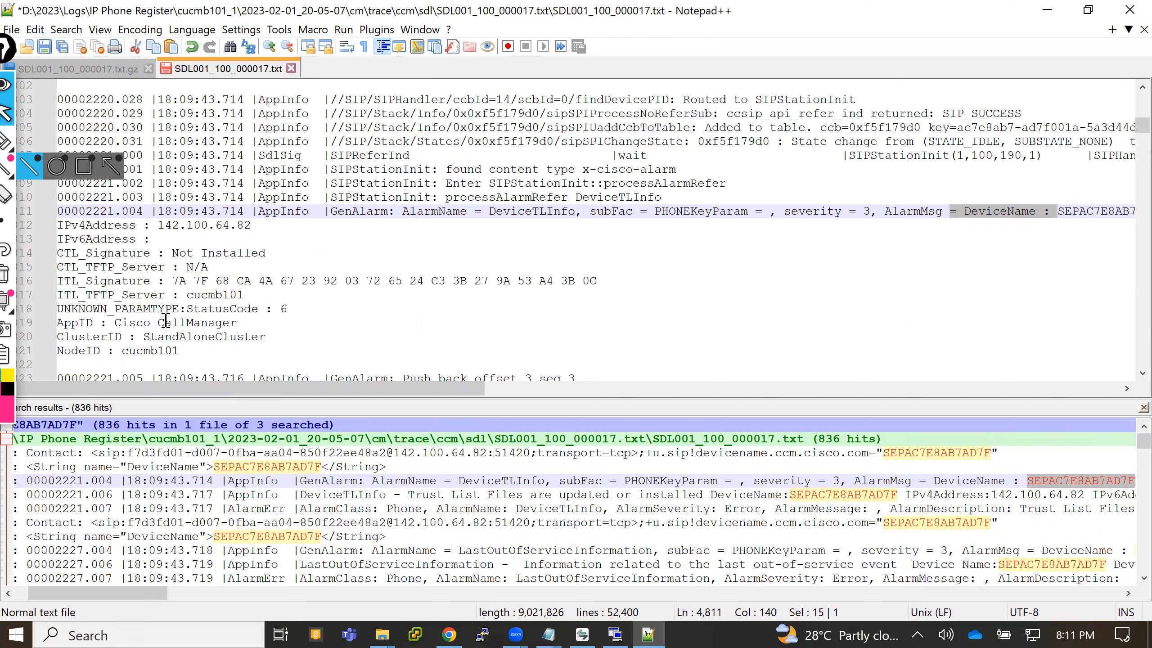
drag(64, 253, 266, 258)
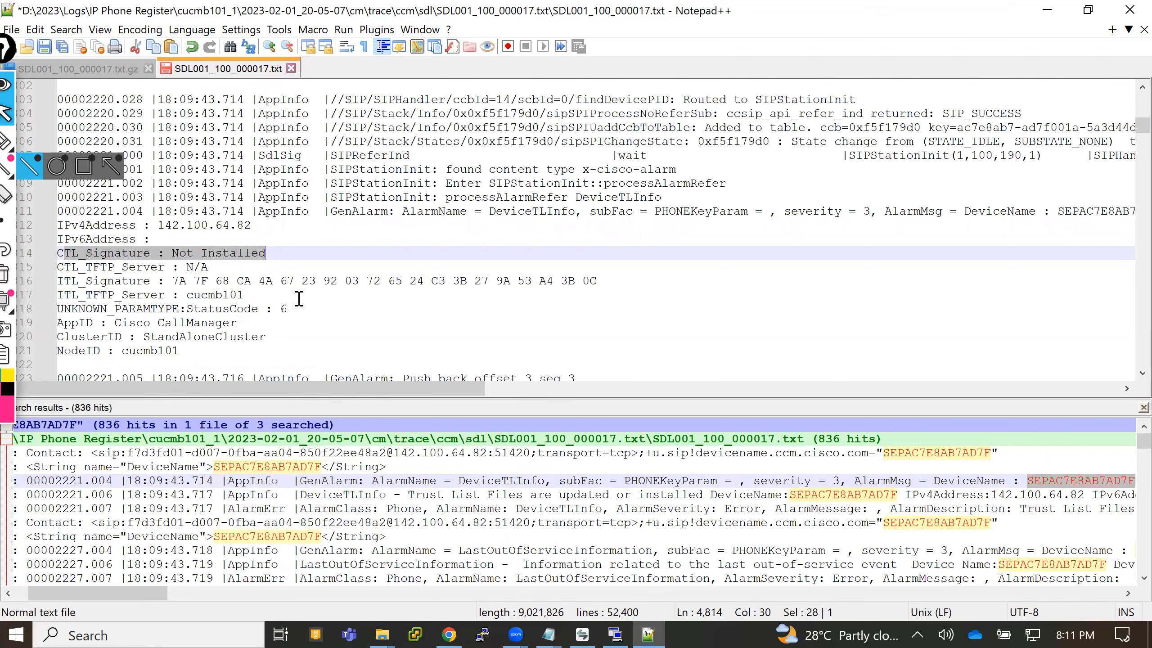
- Insert a blank line and the marker line "@@@@ CTL File" above the 00002221.004 GenAlarm entry for DeviceTLInfo
click(60, 212)
key(Return)
key(Return)
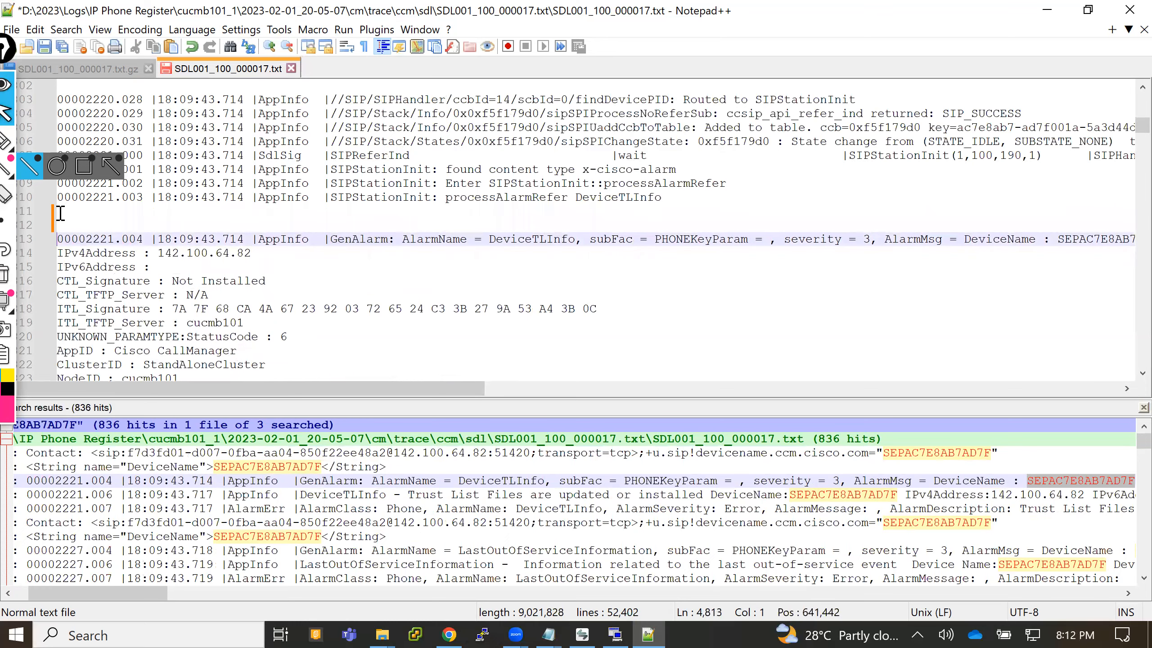
key(Up)
text(@@@@)
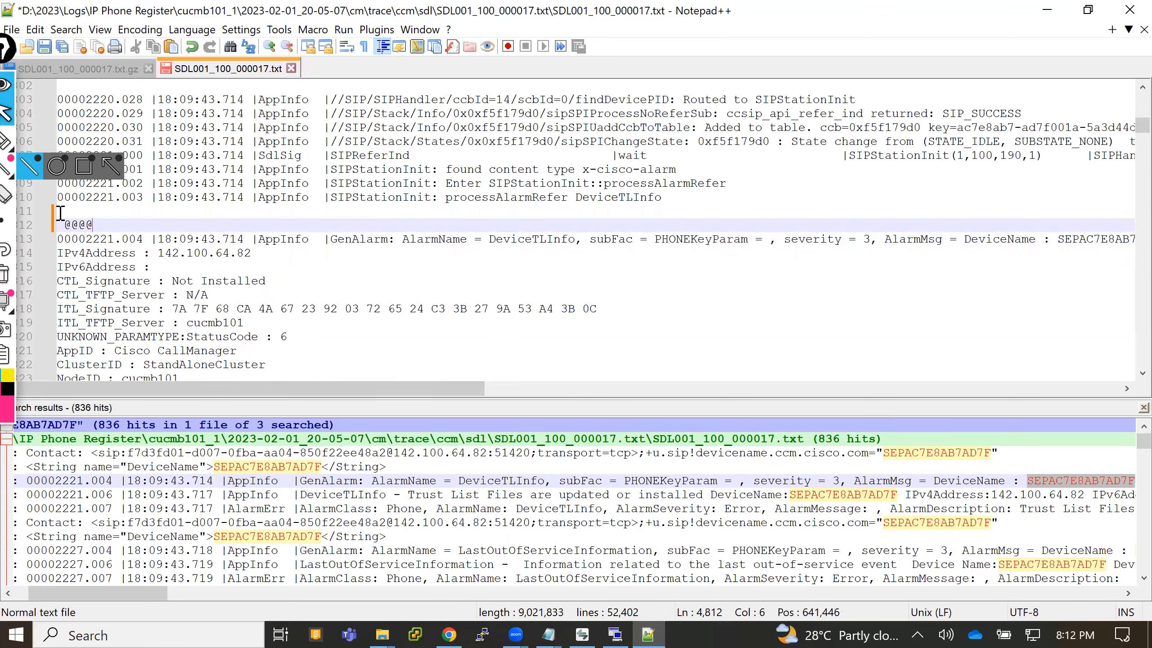
text( R)
key(BackSpace)
text(CTL File)
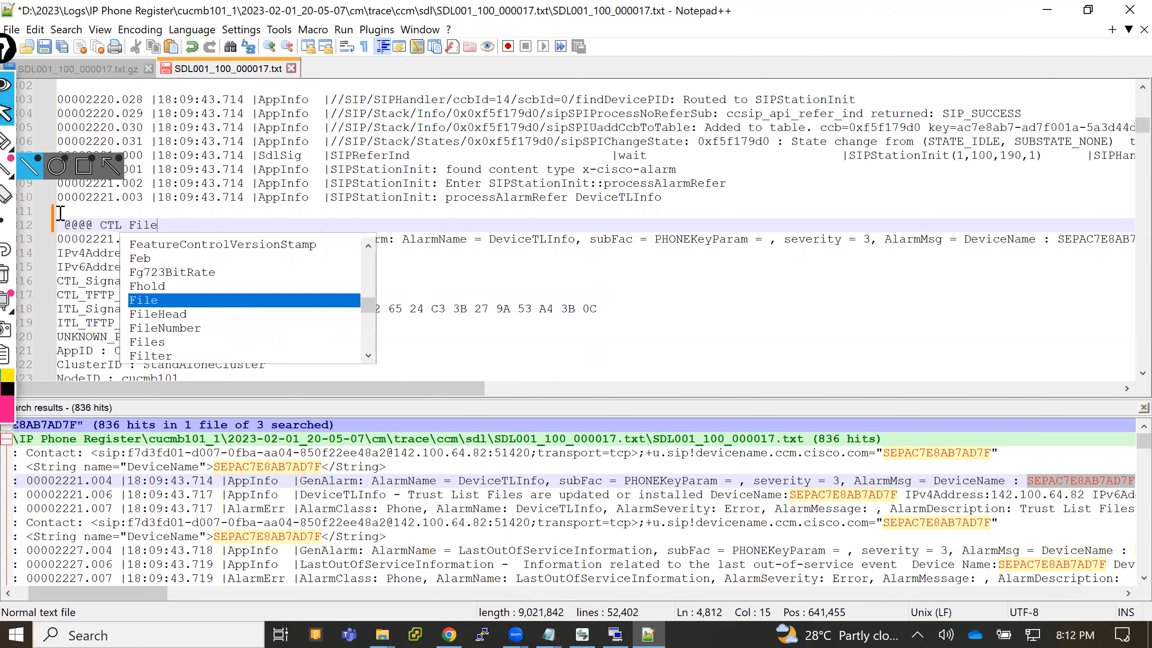
- View the DeviceTLInfo trust list entries in the trace from the line 4822 and 4823 search hits
click(333, 495)
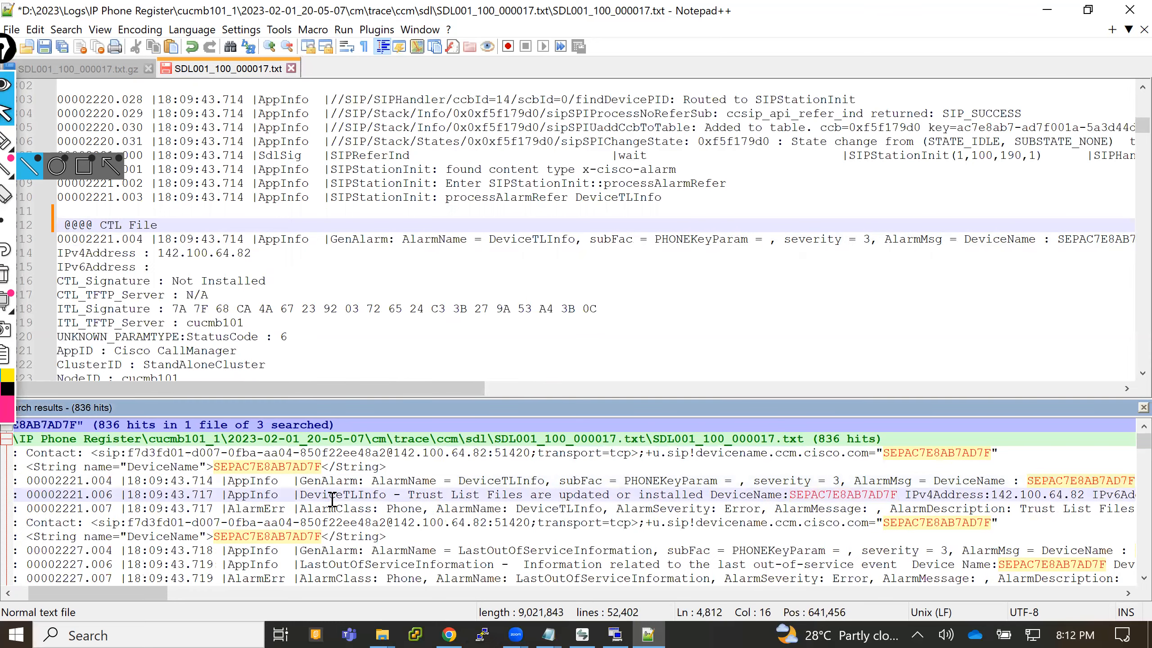
double_click(332, 496)
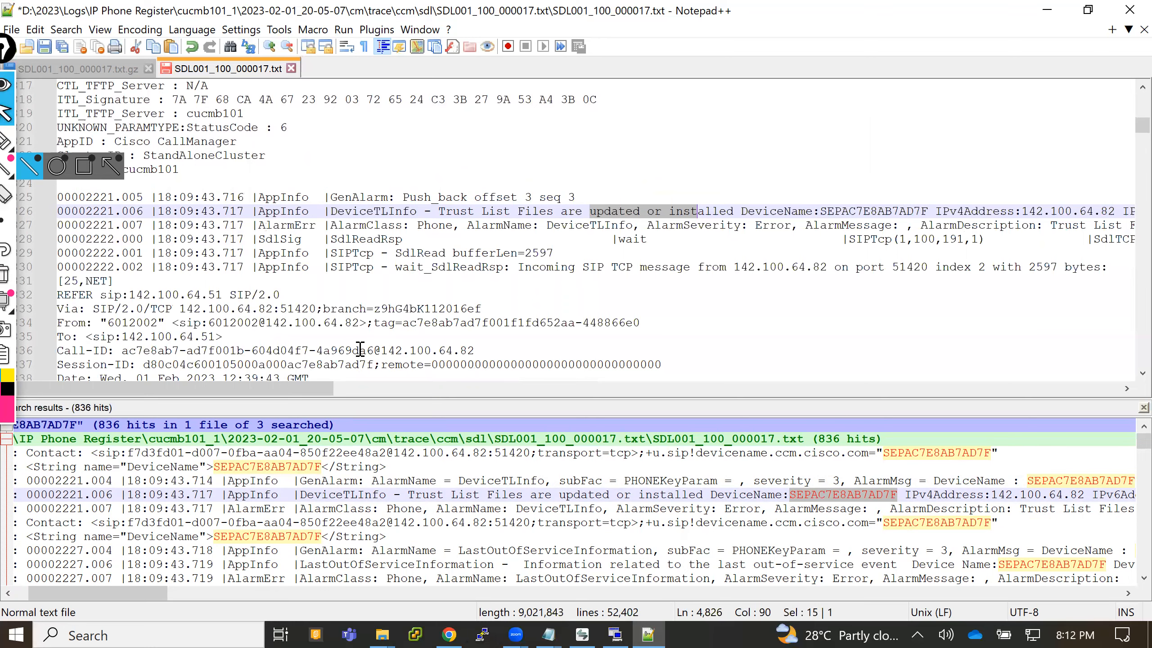
drag(289, 390, 195, 377)
double_click(471, 511)
drag(416, 397, 269, 393)
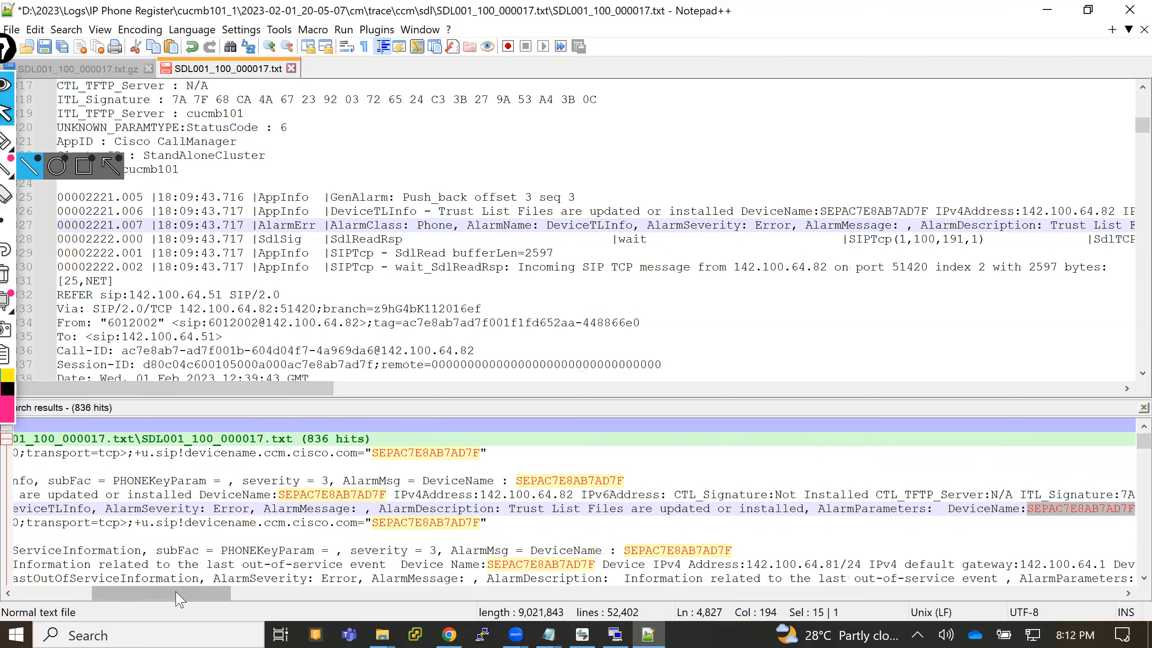
- Follow the line 4839 and 4853 search hits to view the next REFER message and its LastOutOfServiceInformation alarm
drag(175, 593, 70, 606)
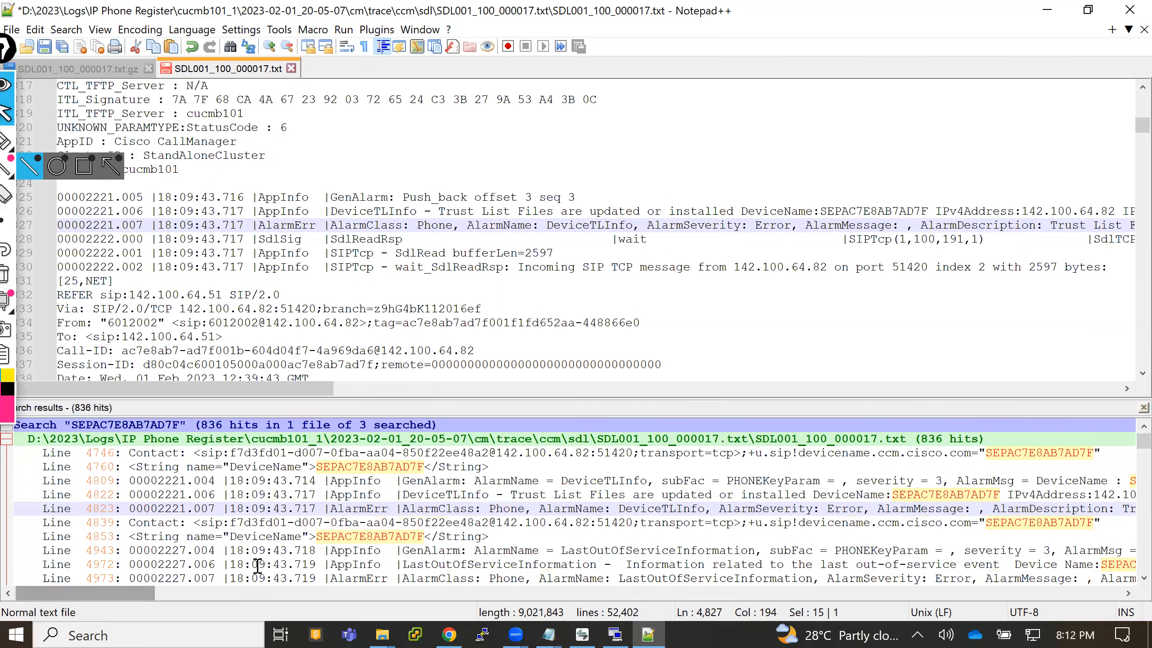
double_click(358, 523)
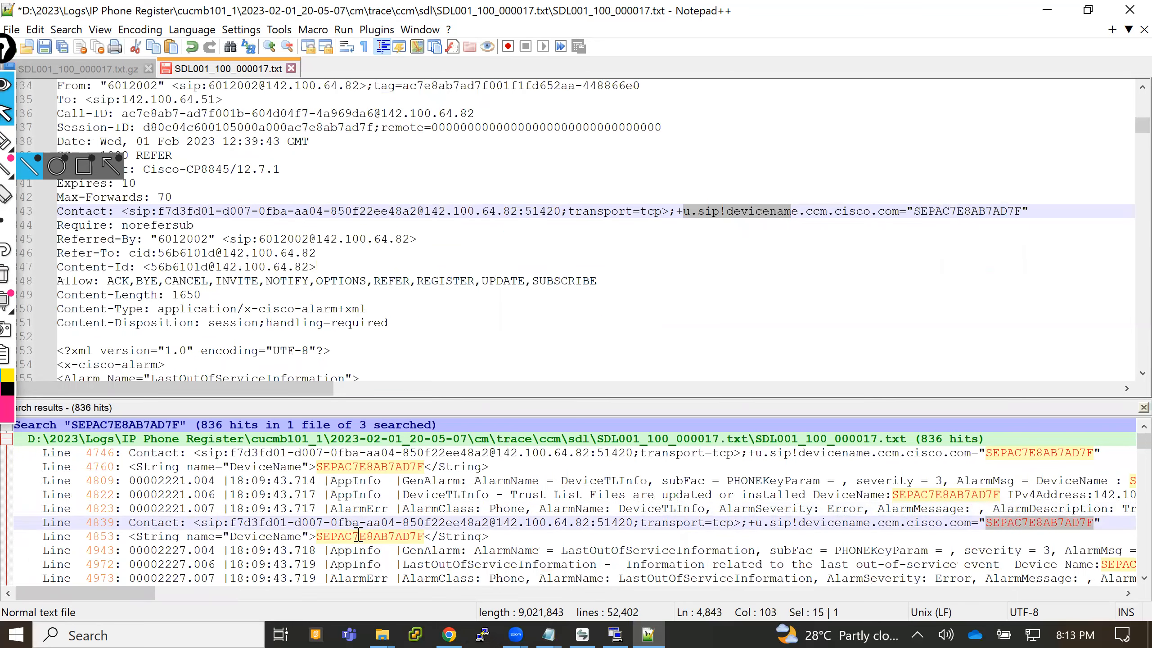
double_click(362, 537)
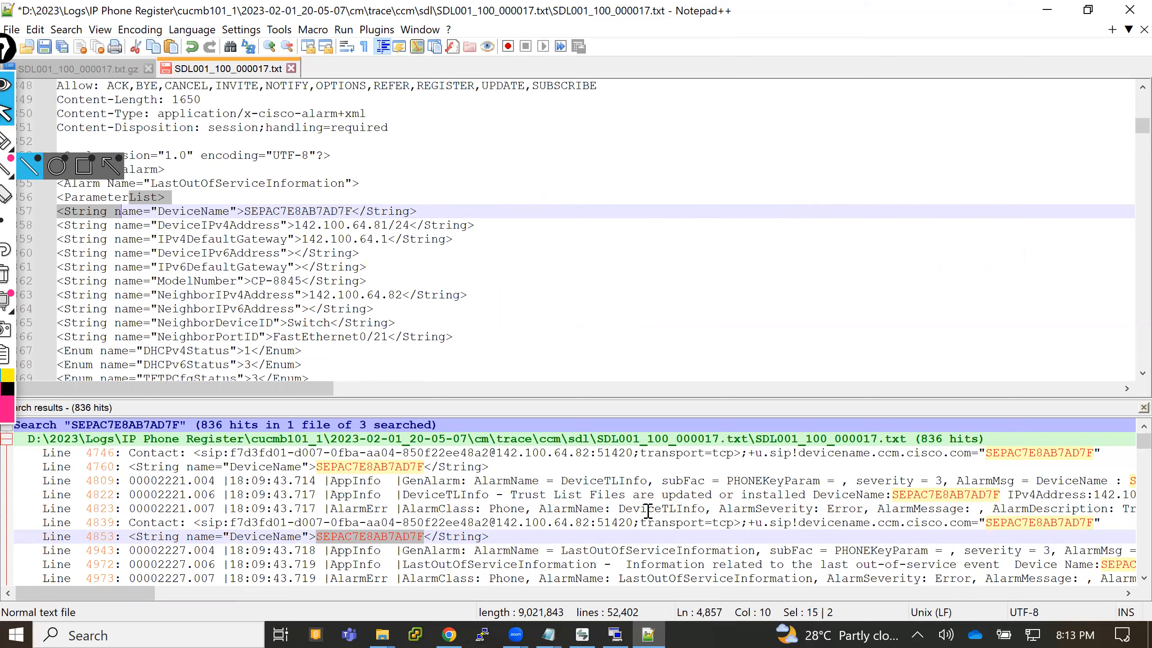
- Find the Device Register hit at line 51610 near the end of the search results and go to it in the trace
drag(1142, 443, 1126, 595)
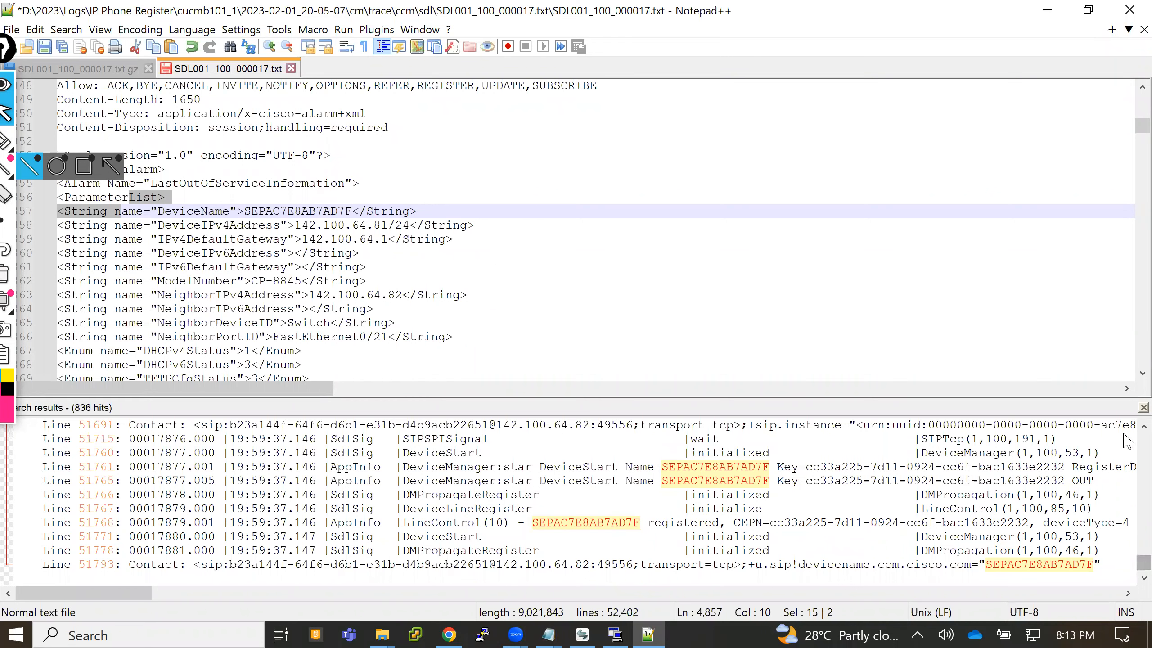
scroll(1127, 436, up, 1)
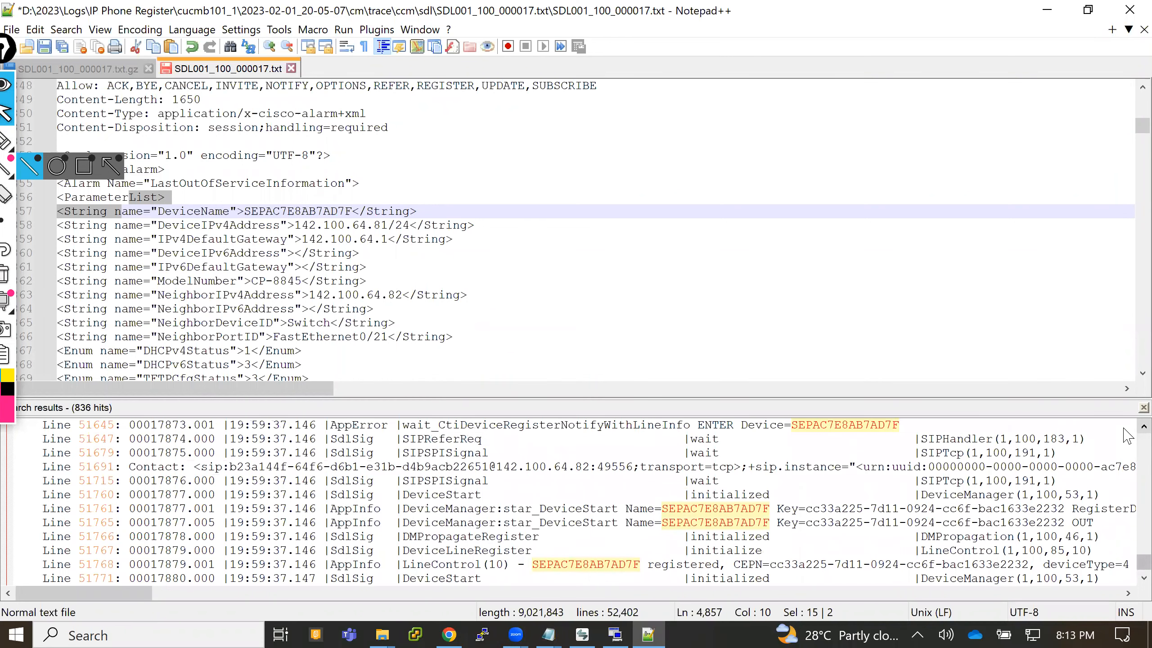
scroll(1128, 436, up, 4)
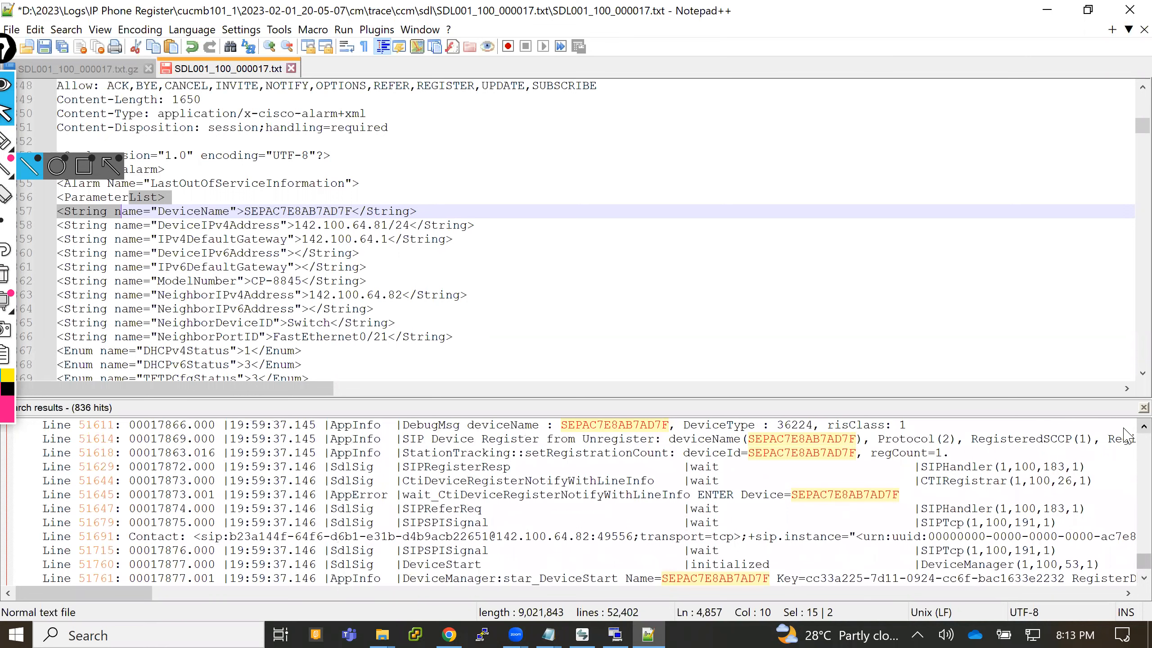
scroll(1127, 435, up, 1)
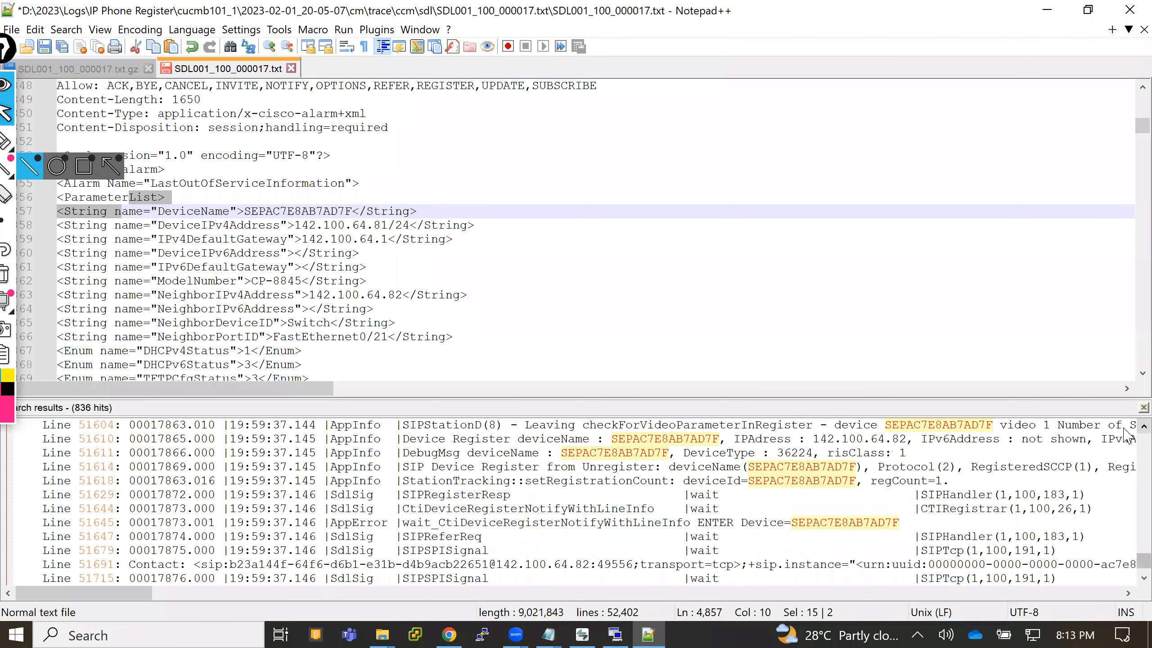
scroll(1128, 436, up, 1)
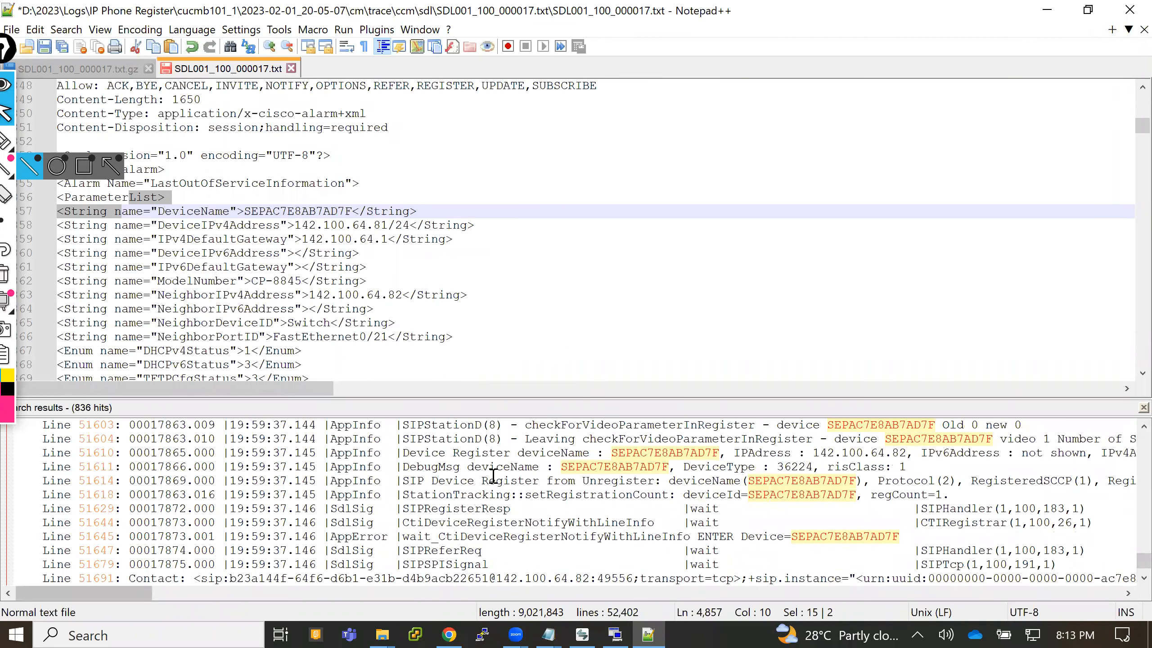
double_click(486, 452)
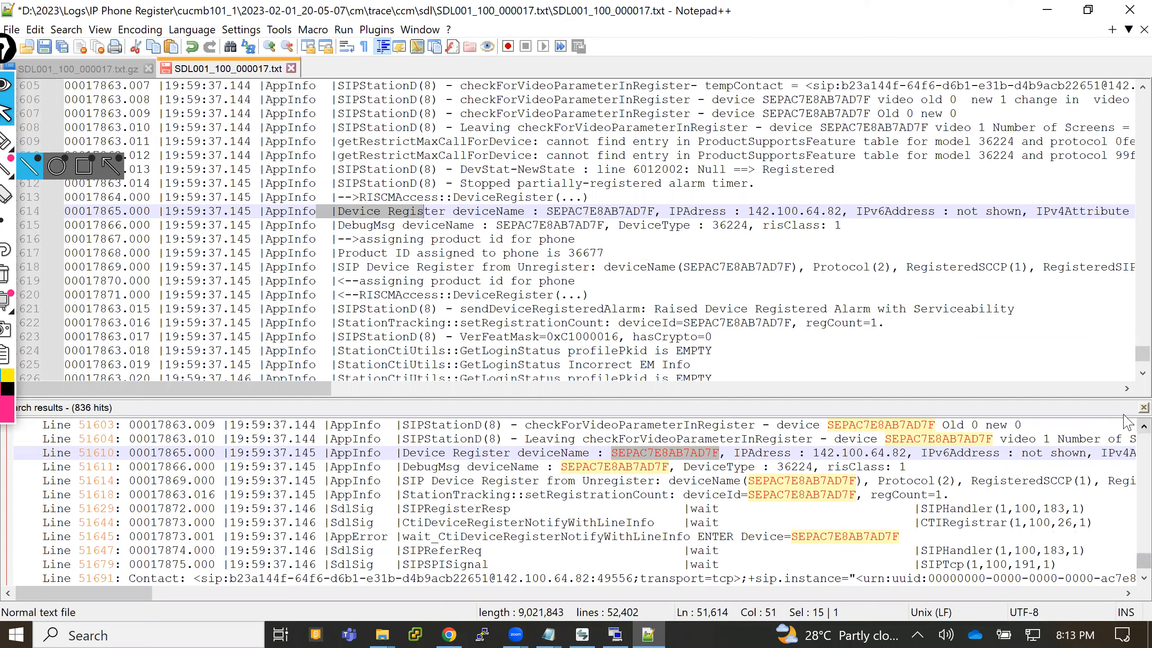
- Trace the search hits backward from Device Register to line 51327 and highlight its LastOutOfServiceInformation alarm name
scroll(1127, 436, up, 4)
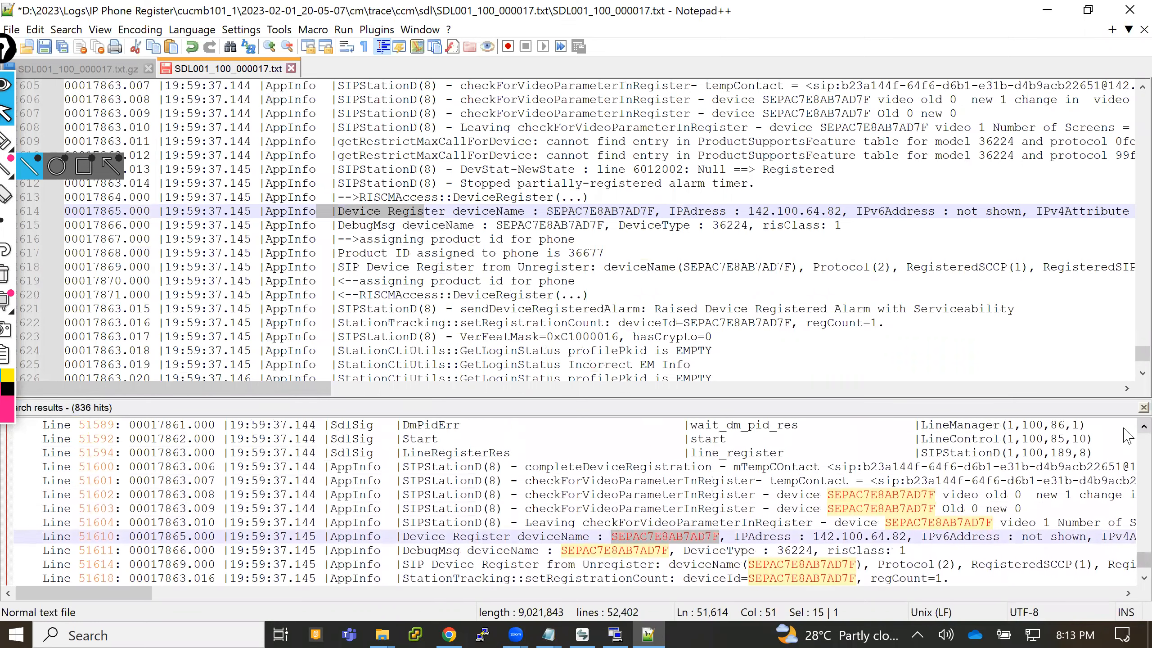
scroll(1129, 436, up, 2)
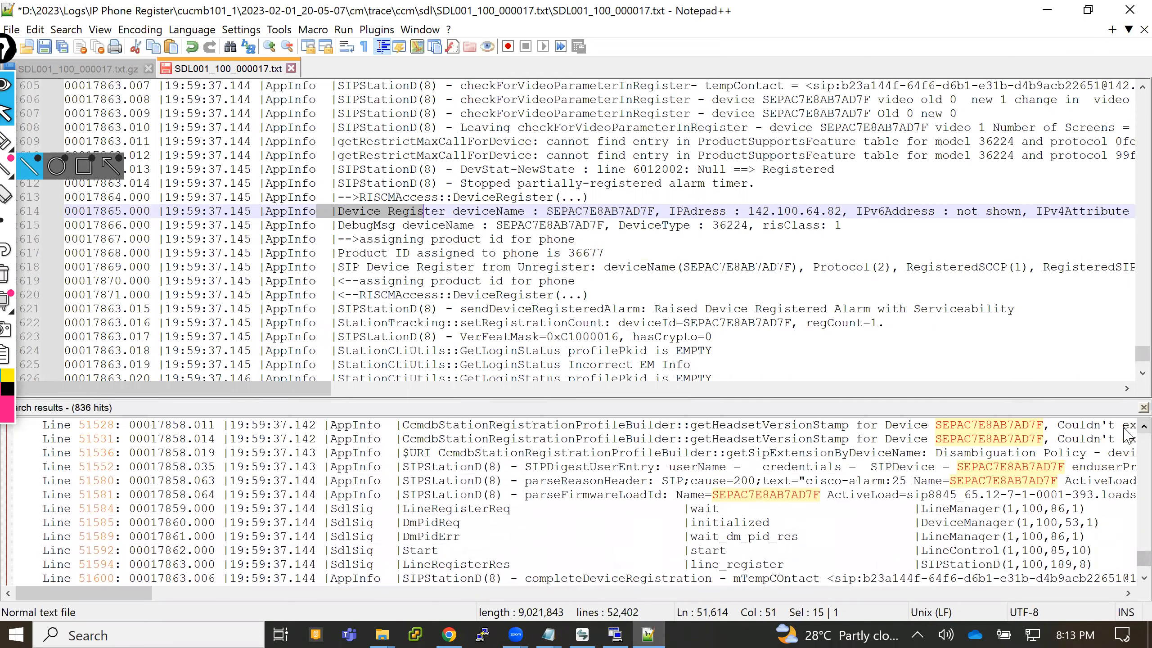
scroll(1127, 436, up, 2)
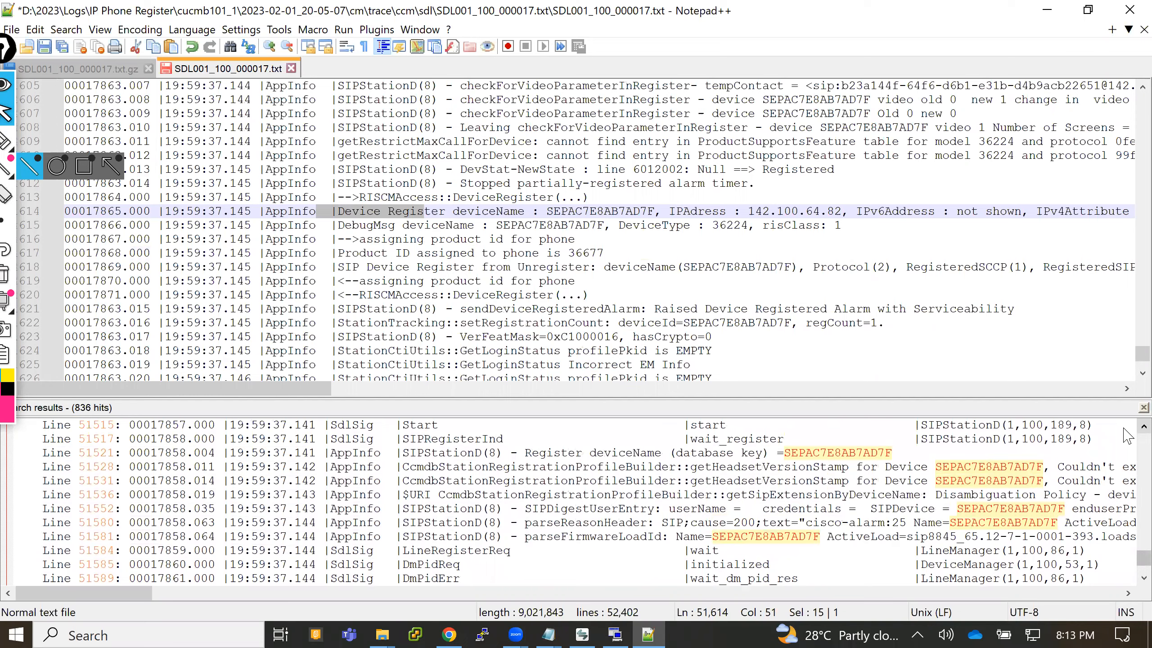
scroll(1127, 435, up, 3)
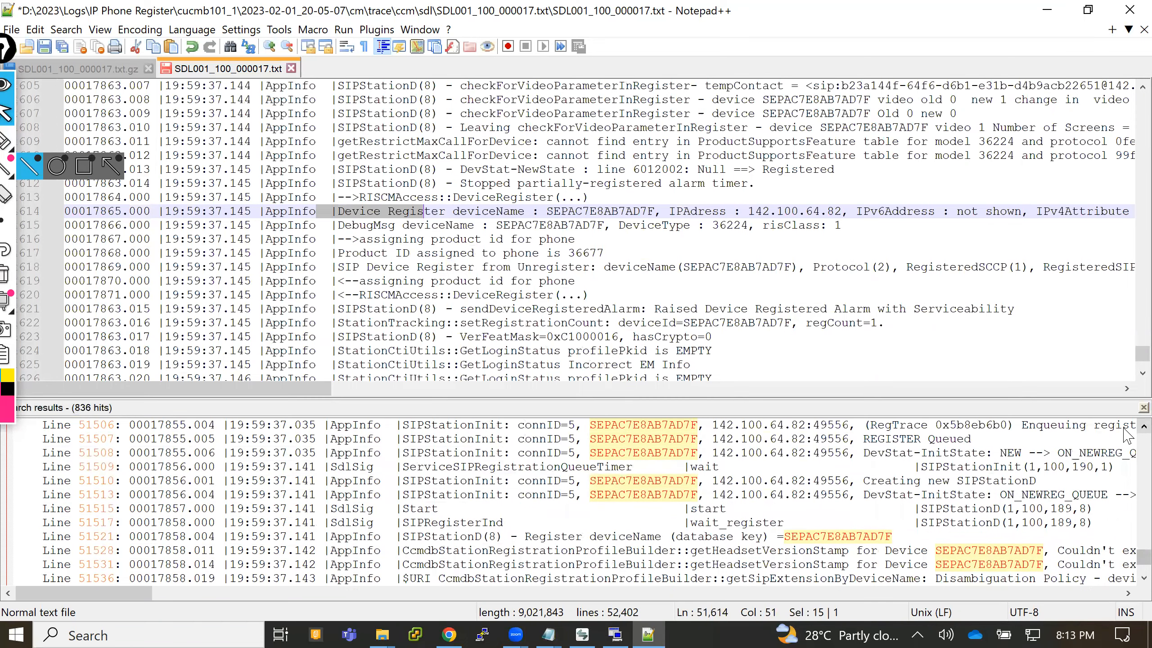
scroll(1127, 435, up, 3)
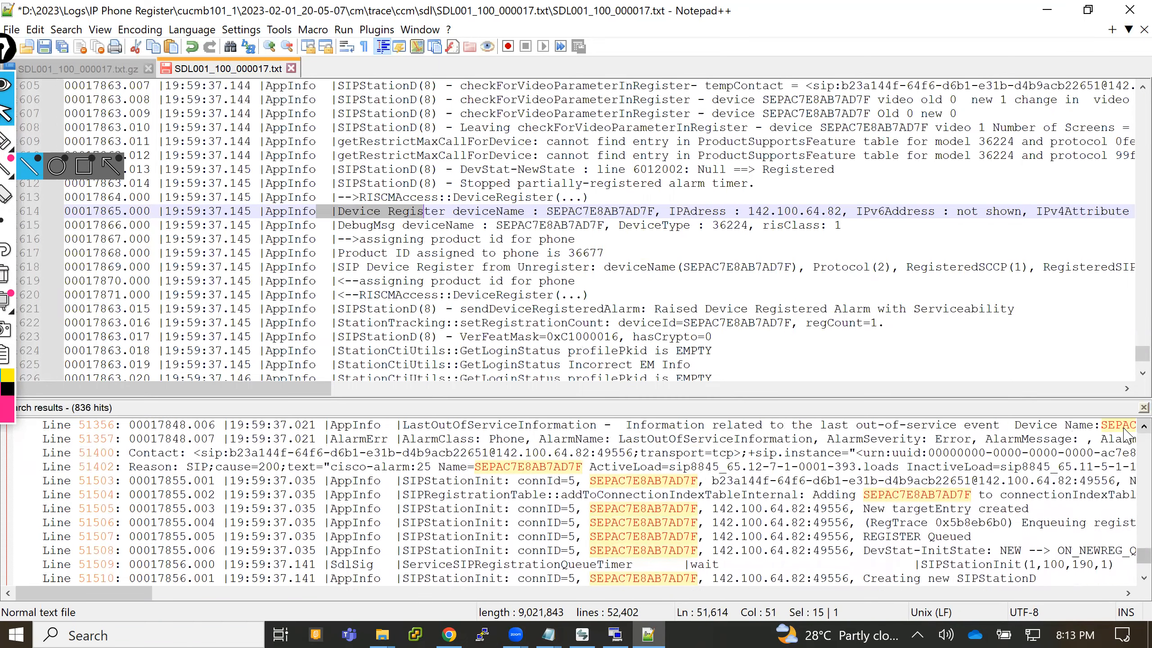
scroll(1126, 436, up, 2)
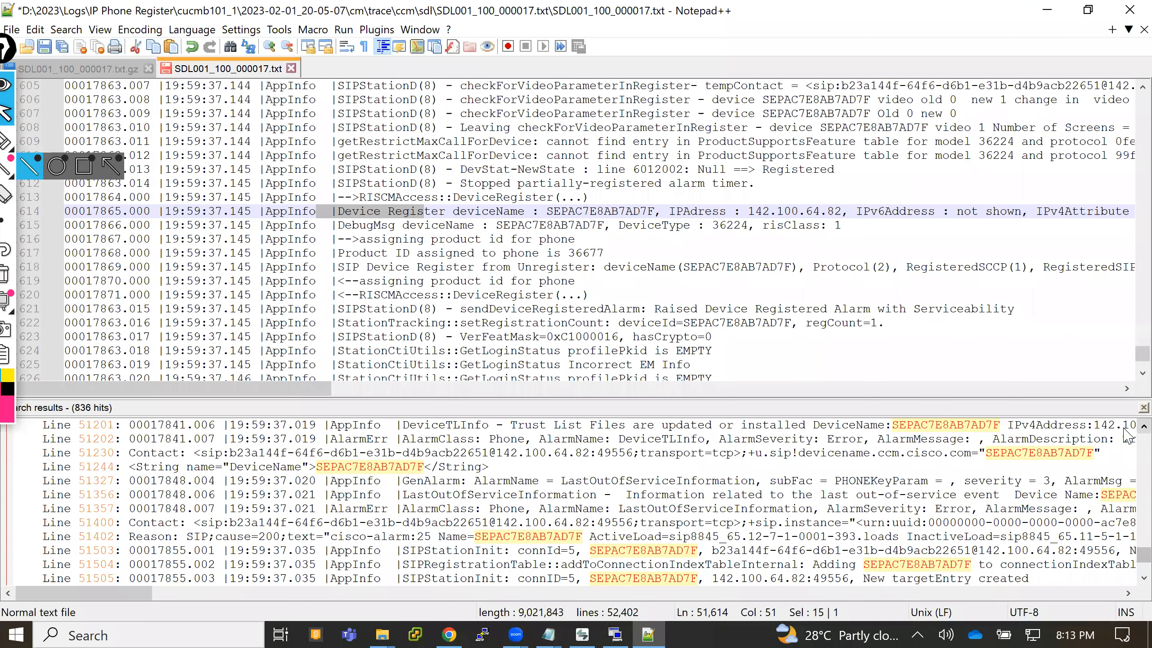
drag(561, 480, 769, 484)
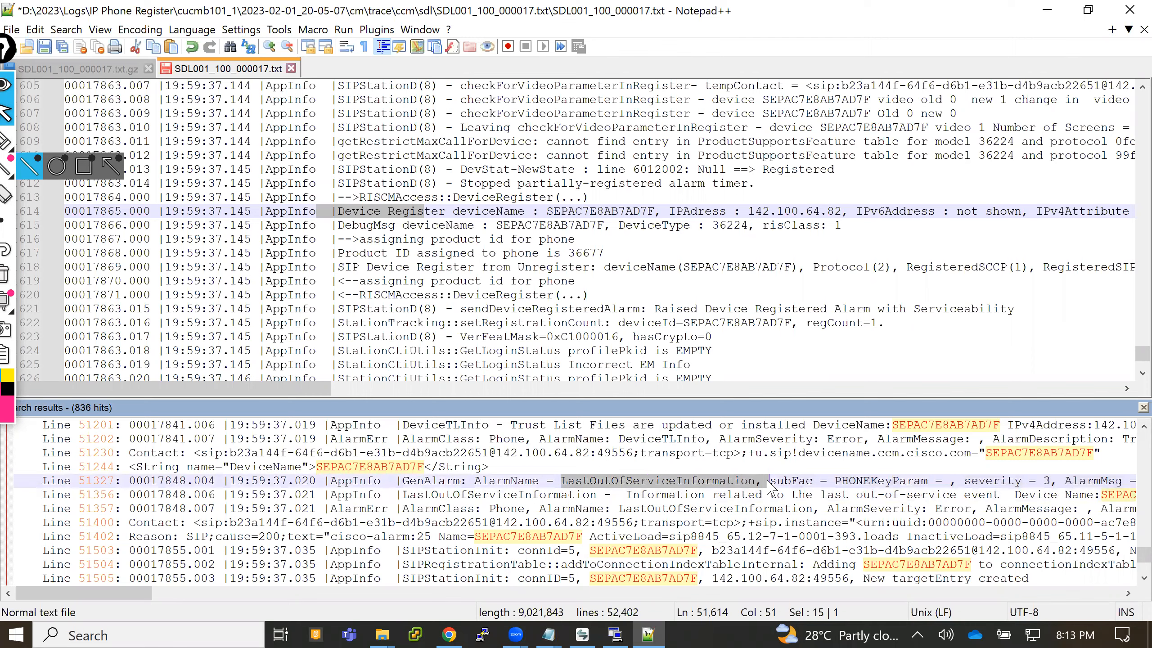